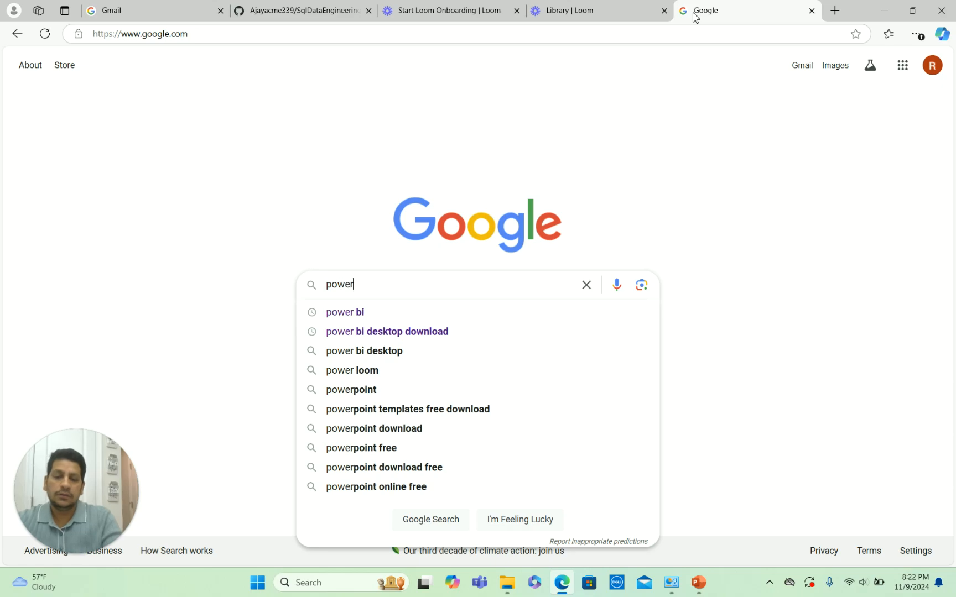
Search Google for "powerbi desktop download for windows".
{"action": "type", "text": "bi "}
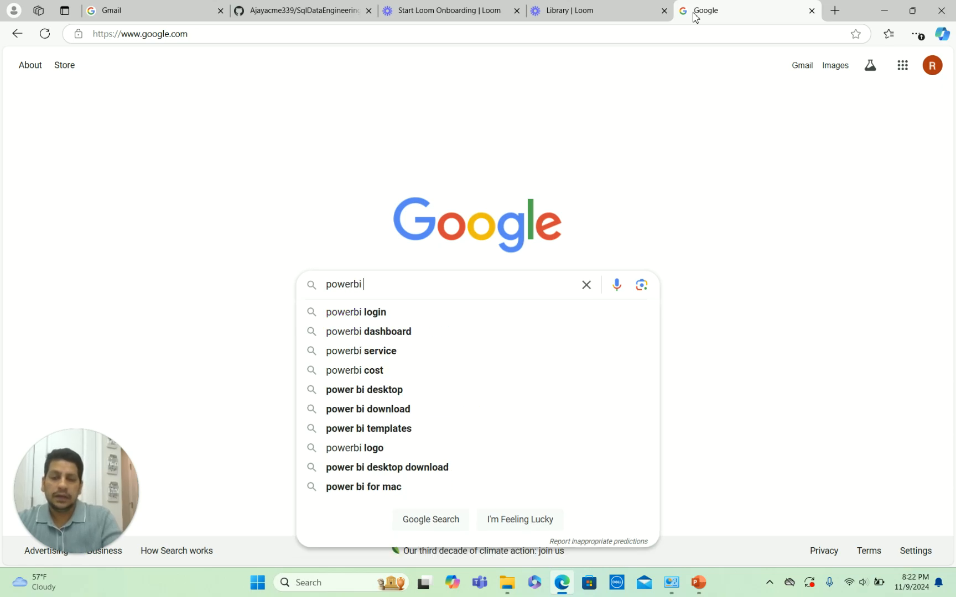
{"action": "type", "text": "desktop "}
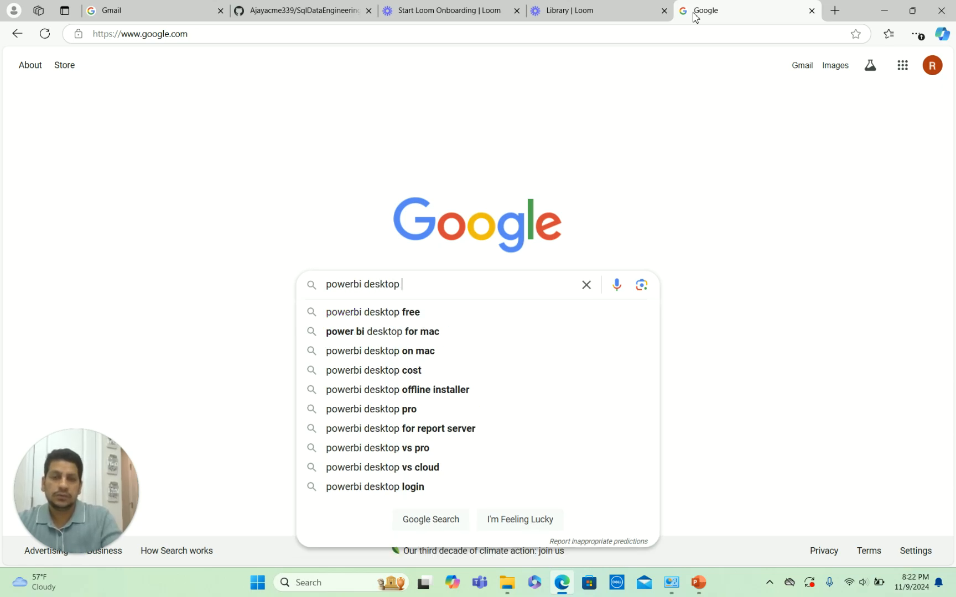
{"action": "type", "text": "insta"}
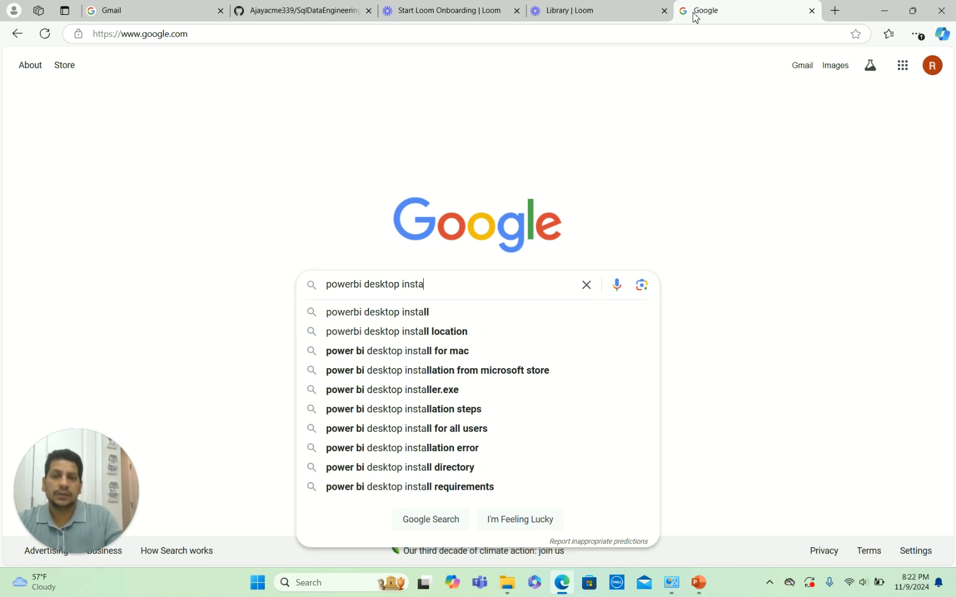
{"action": "type", "text": "la"}
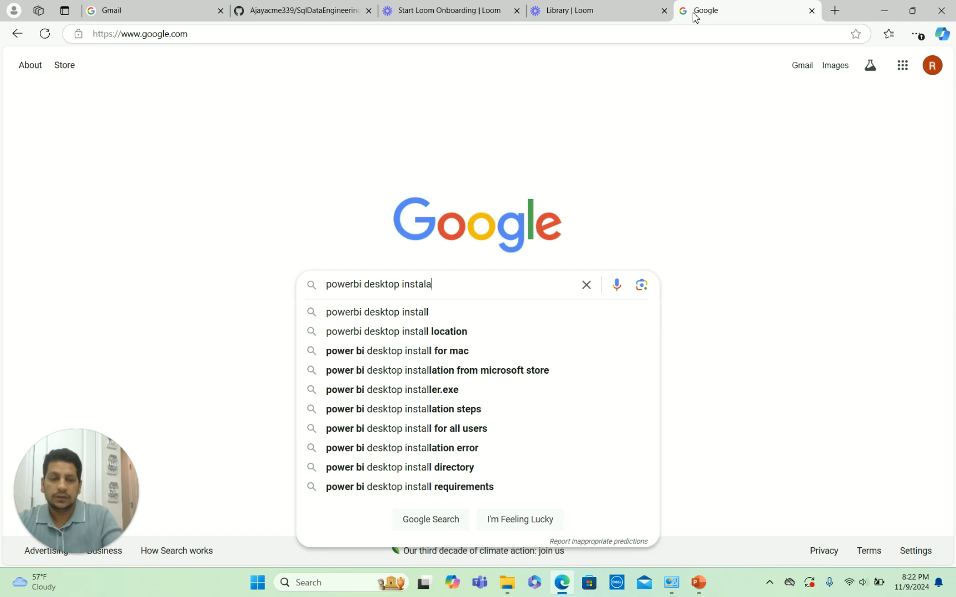
{"action": "key", "text": "BackSpace"}
{"action": "key", "text": "BackSpace"}
{"action": "key", "text": "BackSpace"}
{"action": "key", "text": "BackSpace"}
{"action": "key", "text": "BackSpace"}
{"action": "key", "text": "BackSpace"}
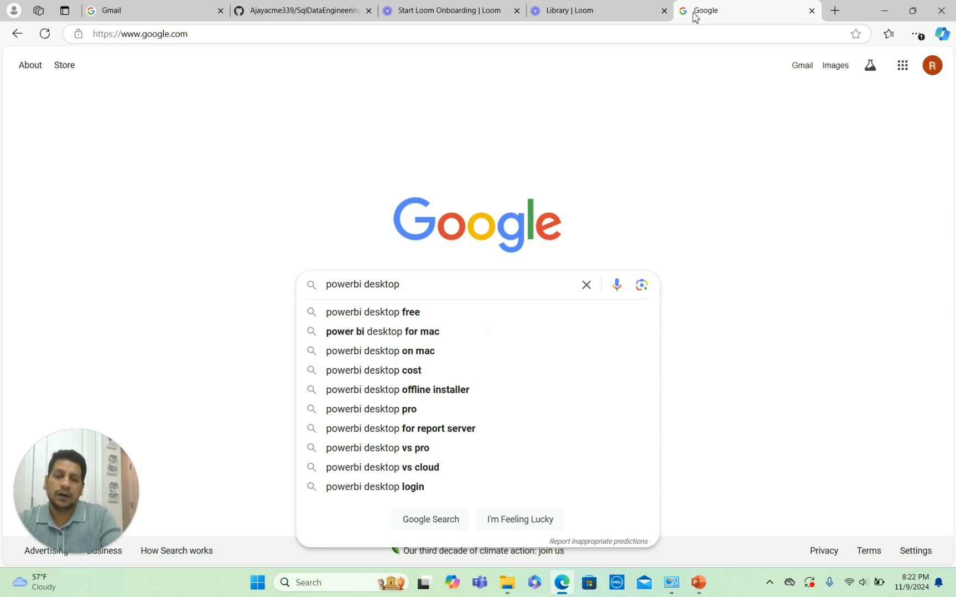
{"action": "type", "text": "download"}
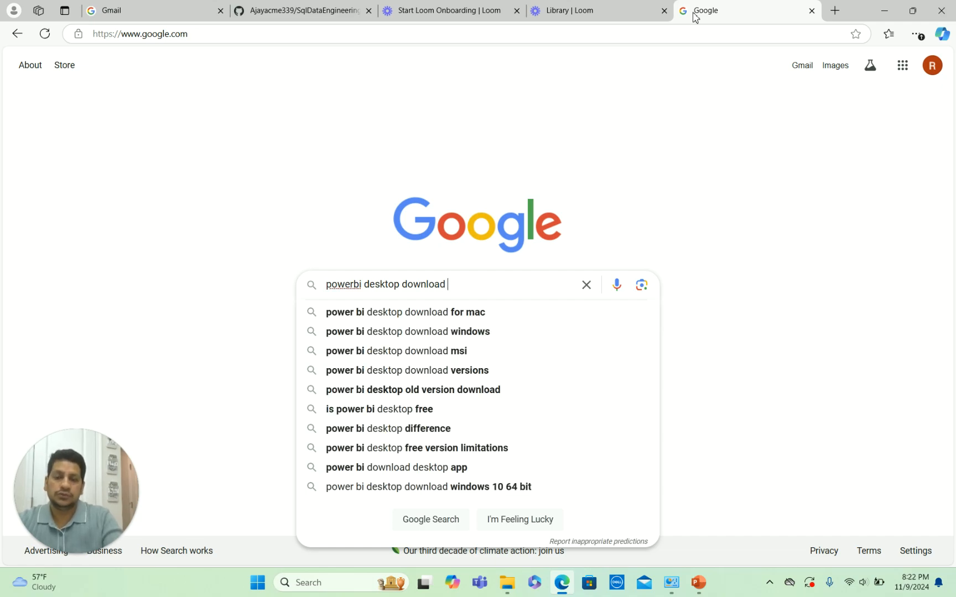
{"action": "type", "text": " for windows"}
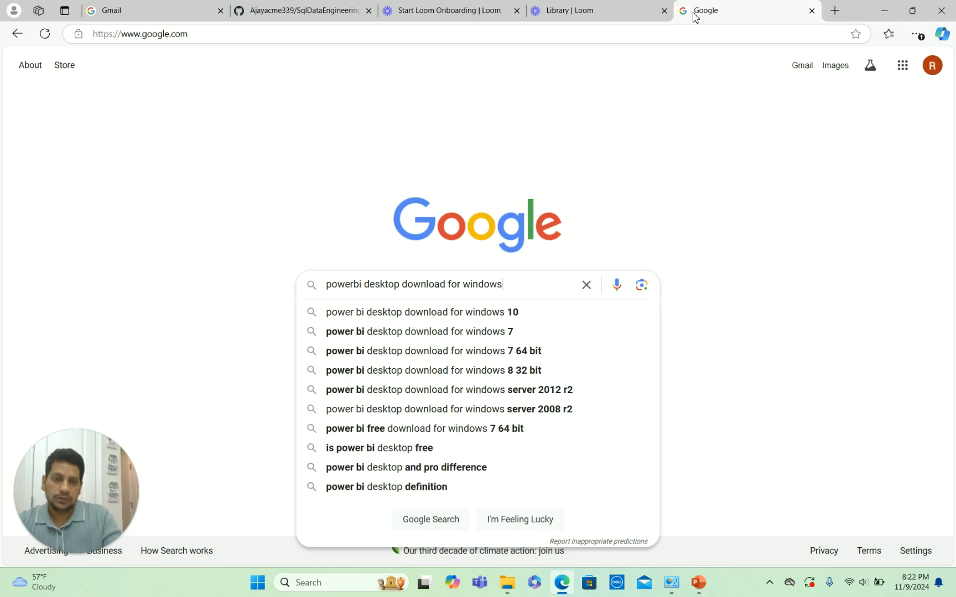
{"action": "key", "text": "Return"}
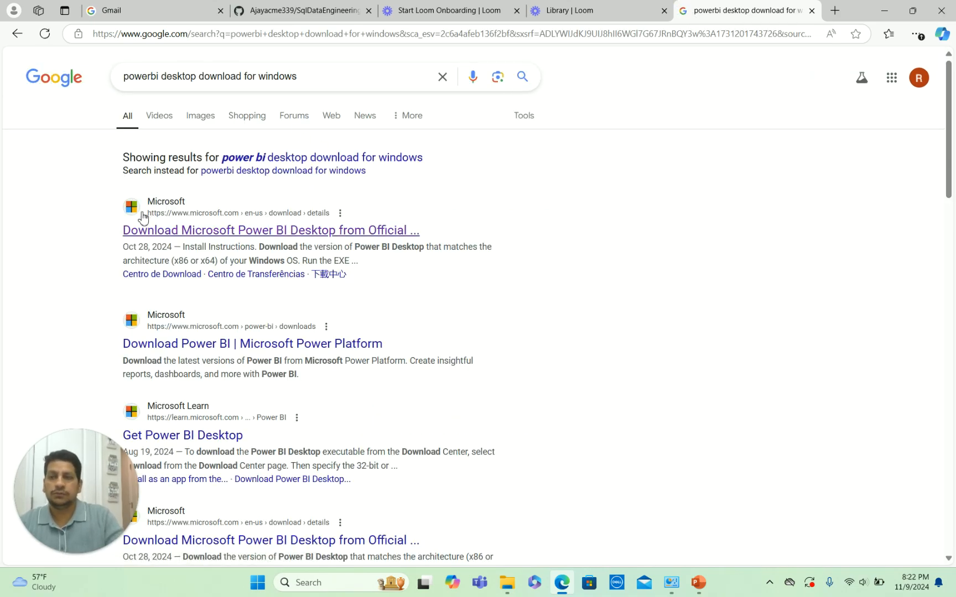
Open Microsoft's official Power BI Desktop download page from the results and download PBIDesktopSetup_x64.exe.
{"action": "left_click", "coordinate": [175, 236]}
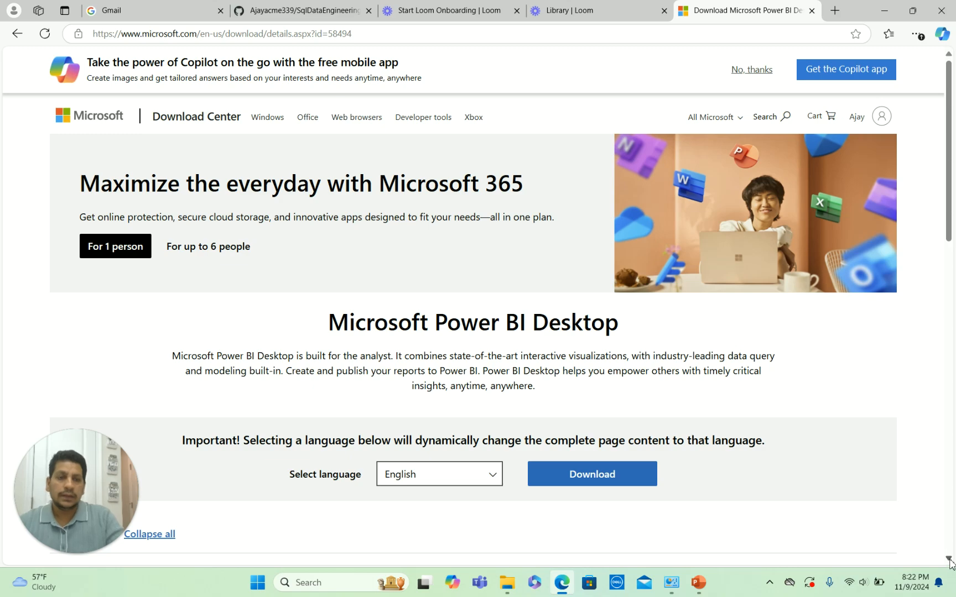
{"action": "scroll", "coordinate": [950, 565], "scroll_direction": "down", "scroll_amount": 4}
{"action": "scroll", "coordinate": [949, 563], "scroll_direction": "down", "scroll_amount": 1}
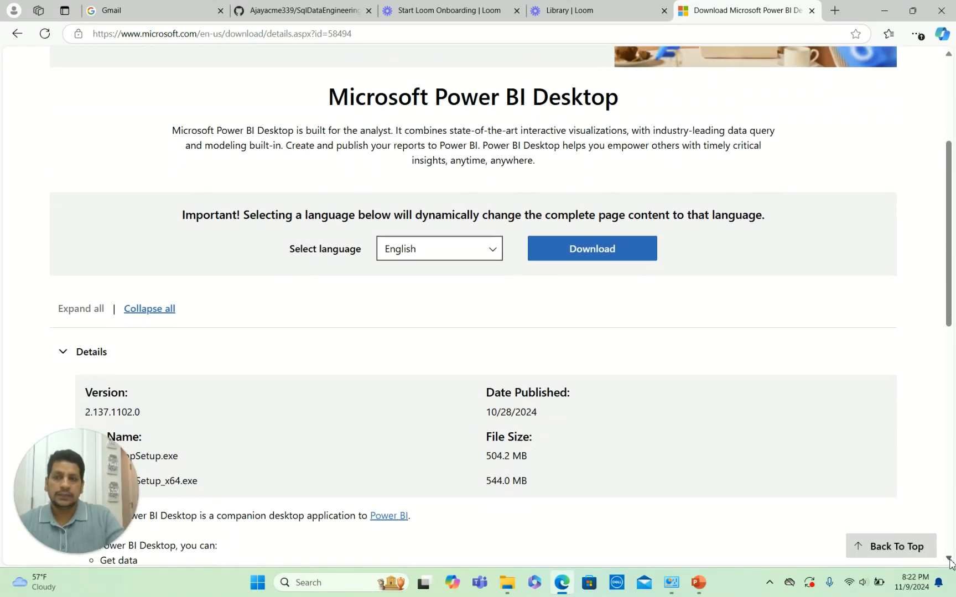
{"action": "left_click", "coordinate": [610, 247]}
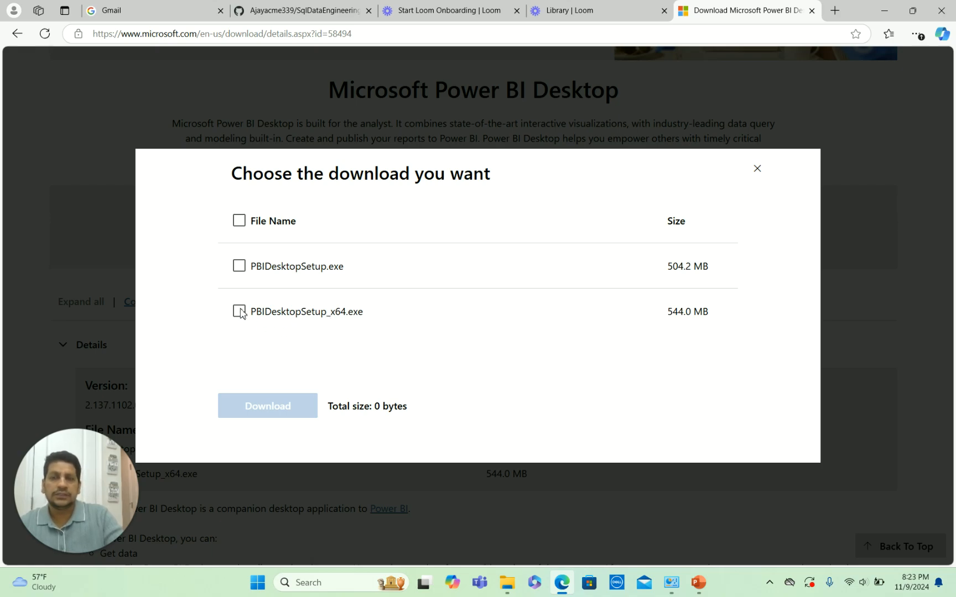
{"action": "left_click", "coordinate": [239, 311]}
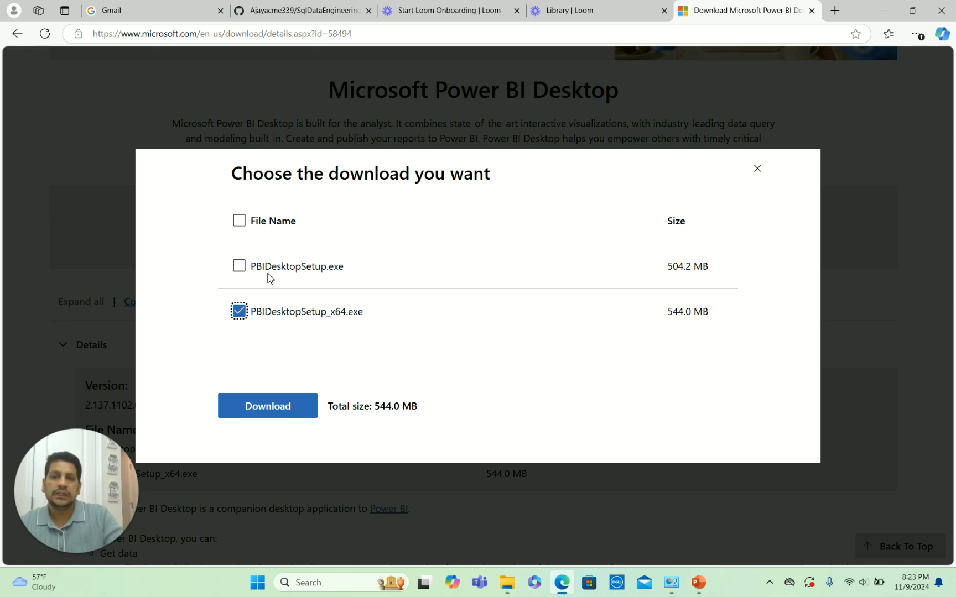
{"action": "left_click", "coordinate": [280, 411]}
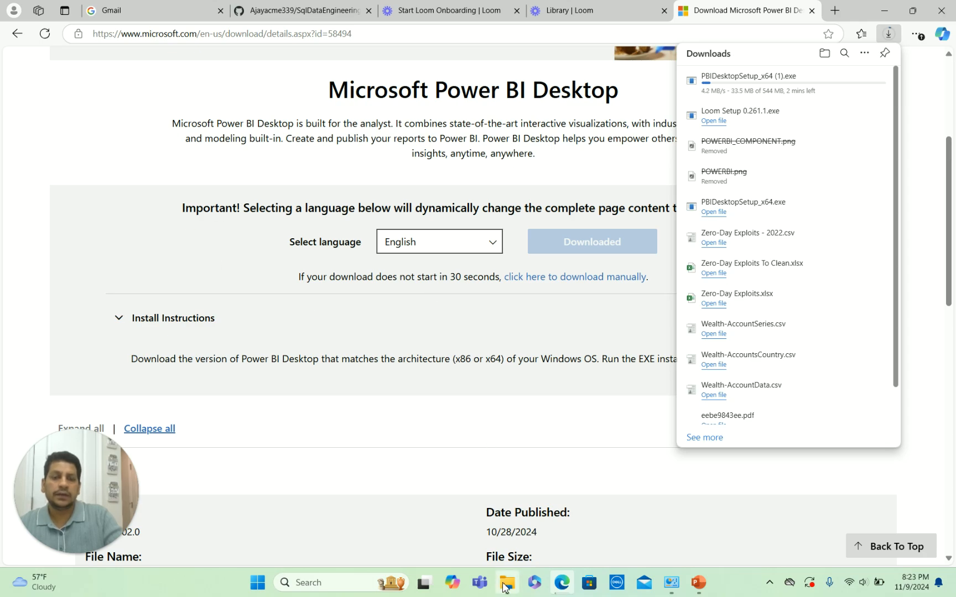
Search Windows for Notepad and open it with an empty document.
{"action": "mouse_move", "coordinate": [509, 589]}
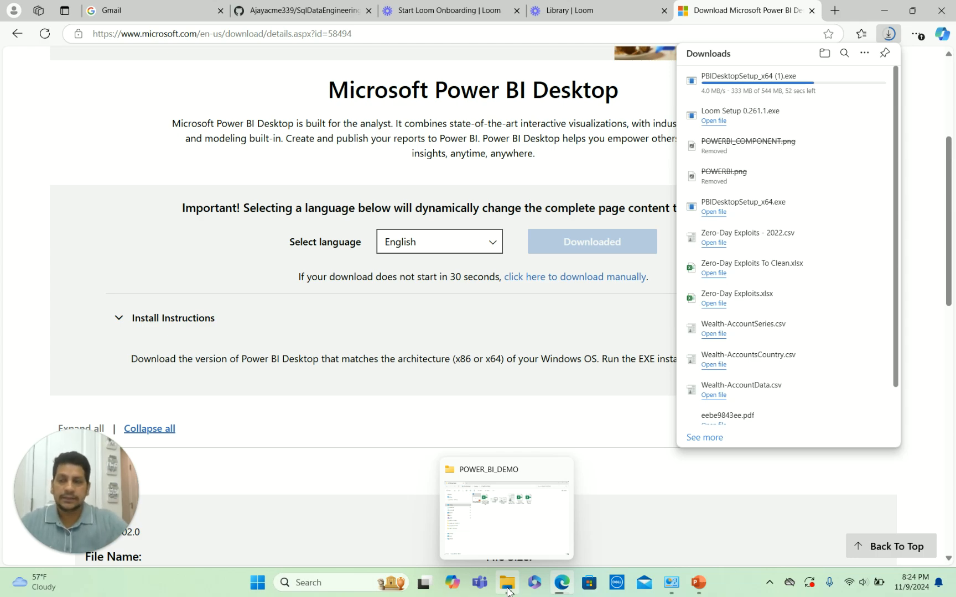
{"action": "left_click", "coordinate": [312, 584]}
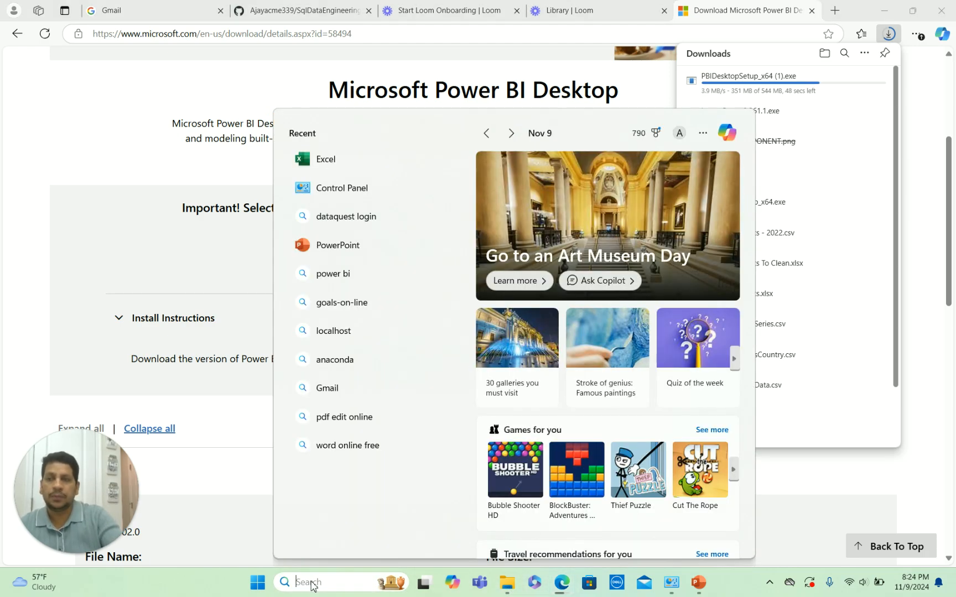
{"action": "type", "text": "notepad"}
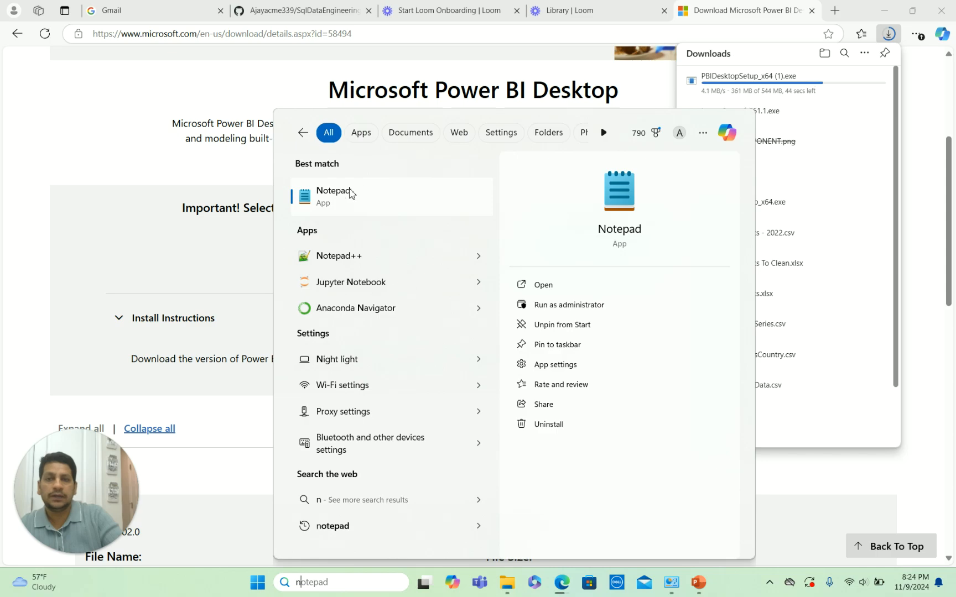
{"action": "left_click", "coordinate": [347, 193]}
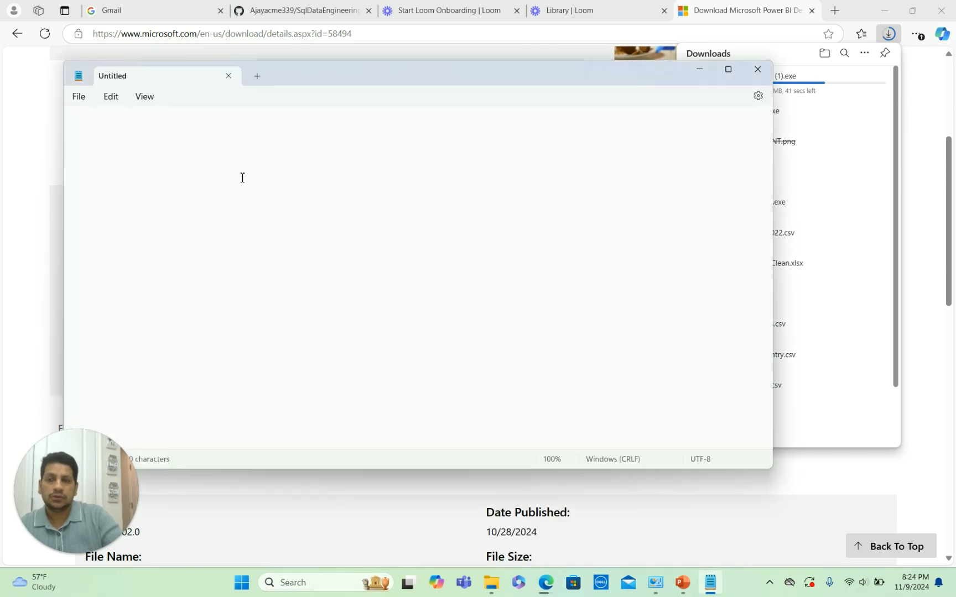
Write the first note line as "DATSET ---- Collection of Data (Employee, Customer Data)".
{"action": "type", "text": "DATSE"}
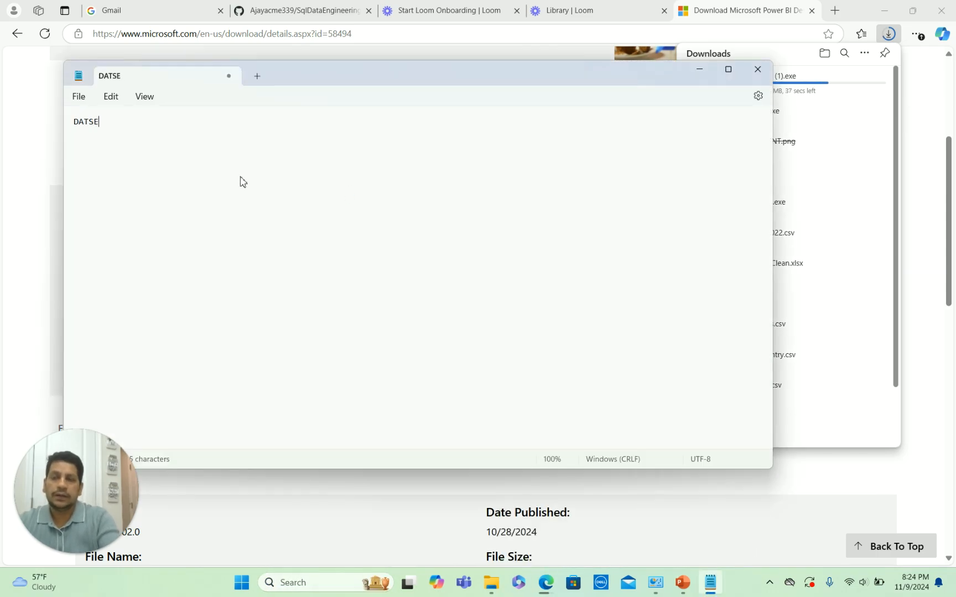
{"action": "type", "text": "T ----"}
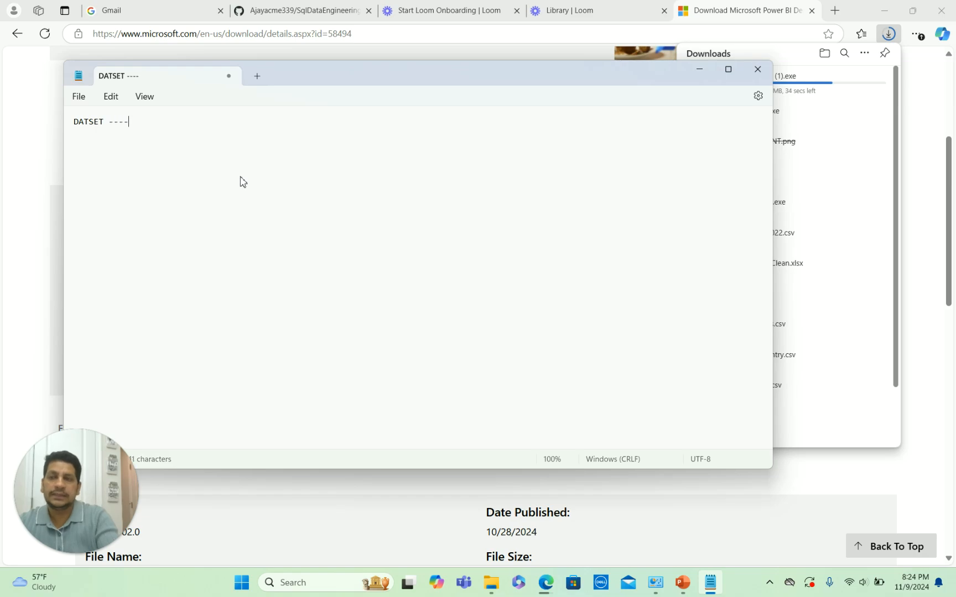
{"action": "type", "text": " Collect"}
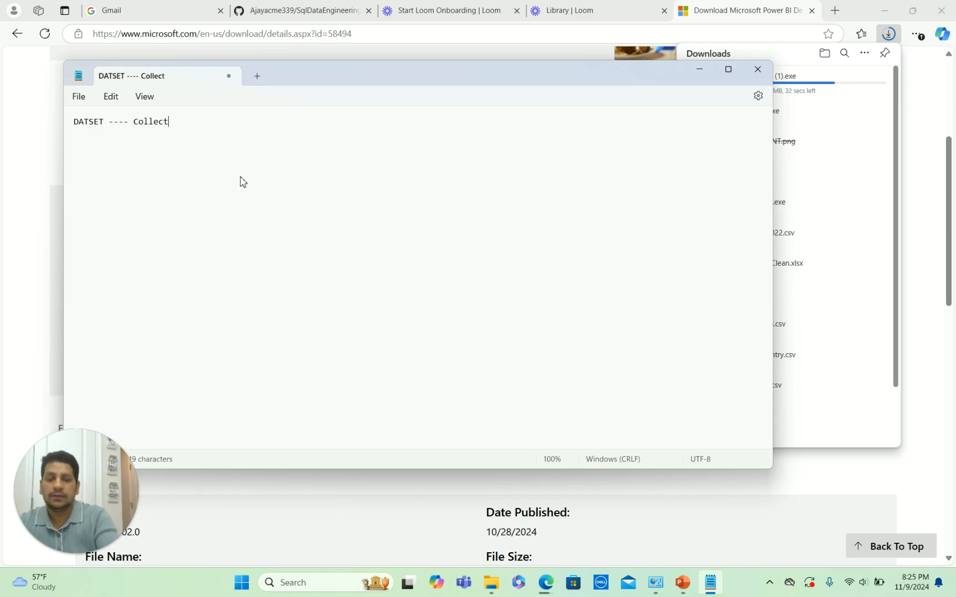
{"action": "type", "text": "ion of Dta"}
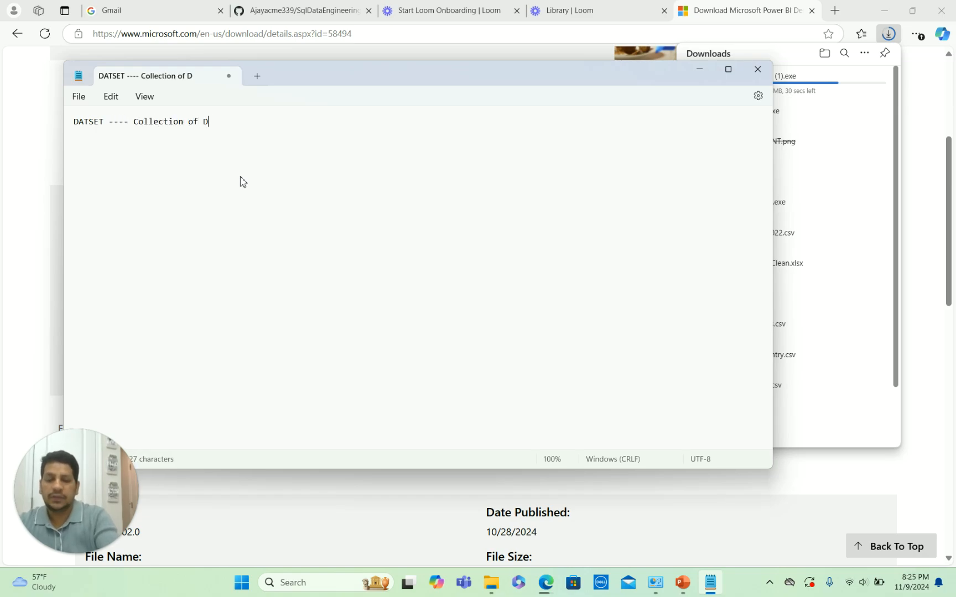
{"action": "key", "text": "BackSpace"}
{"action": "key", "text": "BackSpace"}
{"action": "type", "text": "a"}
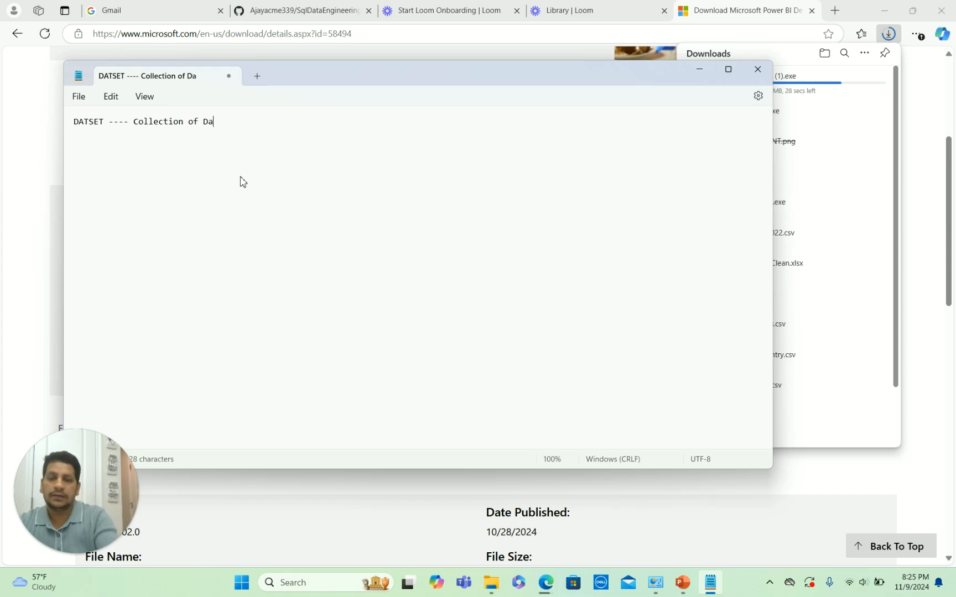
{"action": "type", "text": "ta (Emp"}
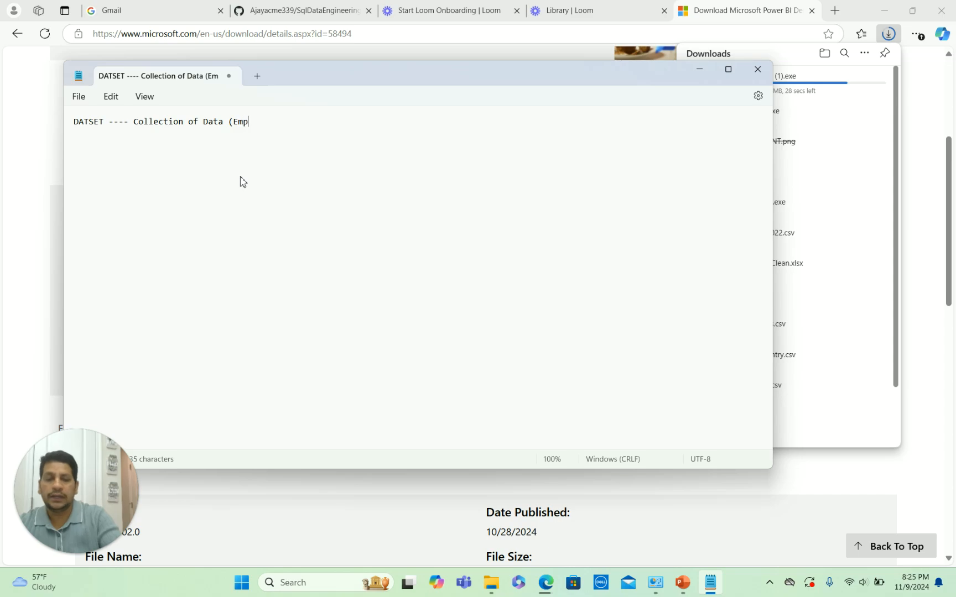
{"action": "type", "text": "loyee, "}
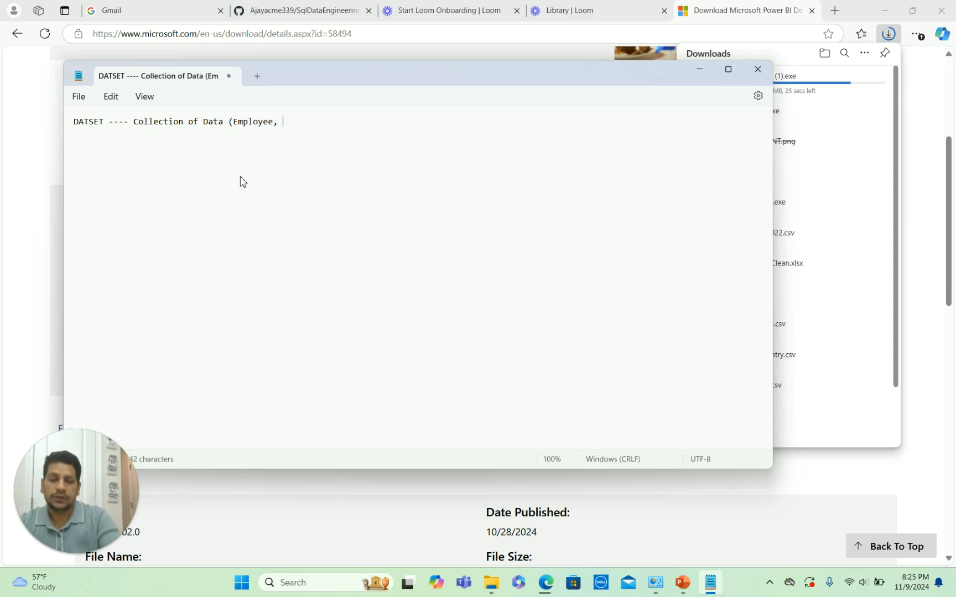
{"action": "type", "text": "Customer"}
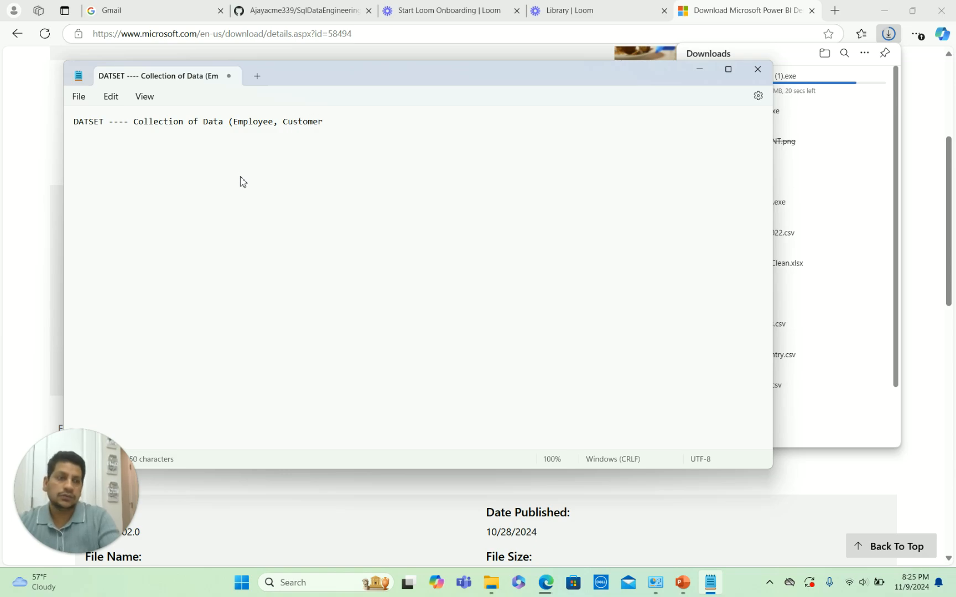
{"action": "type", "text": " date"}
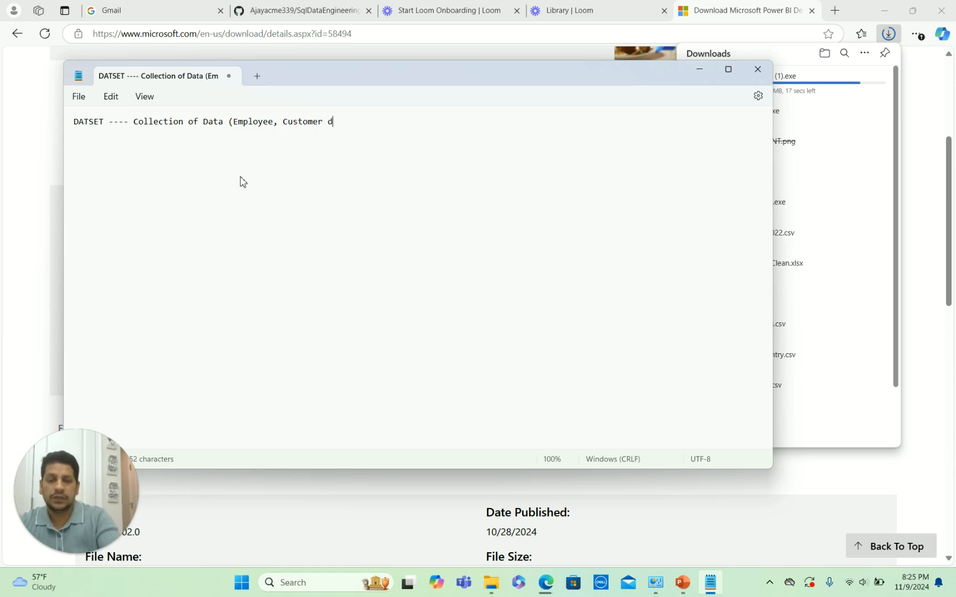
{"action": "key", "text": "BackSpace"}
{"action": "key", "text": "BackSpace"}
{"action": "key", "text": "BackSpace"}
{"action": "key", "text": "BackSpace"}
{"action": "key", "text": "BackSpace"}
{"action": "type", "text": "Data)"}
Add a second line reading "Format - Excel File , CSV Format,txt format".
{"action": "key", "text": "Return"}
{"action": "type", "text": "Format "}
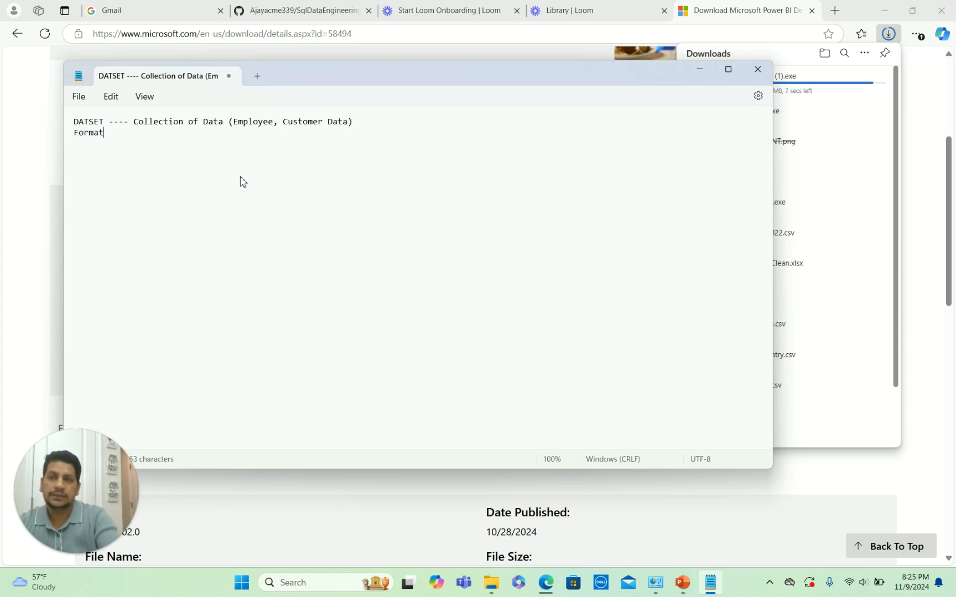
{"action": "type", "text": "- Exce"}
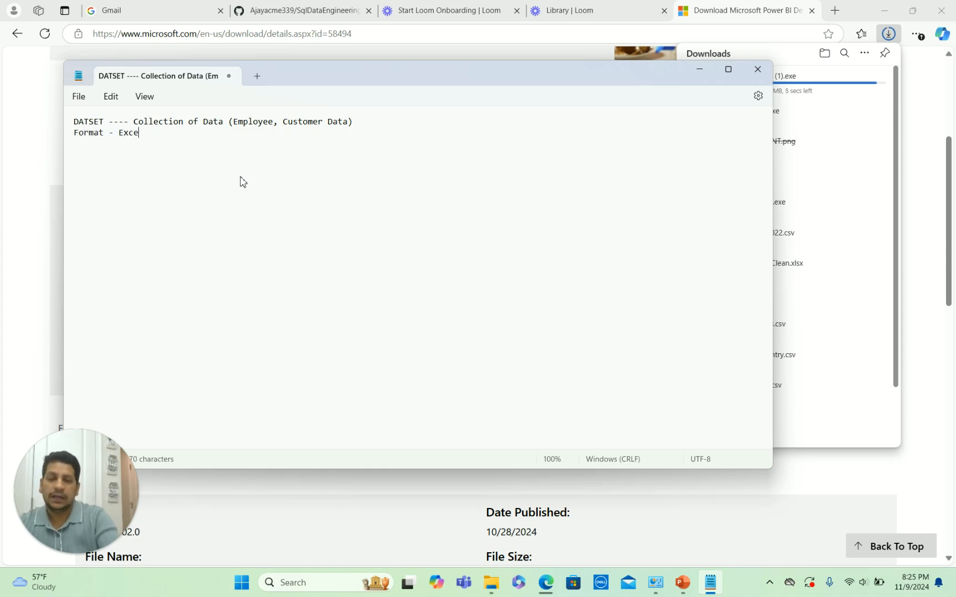
{"action": "type", "text": "l File "}
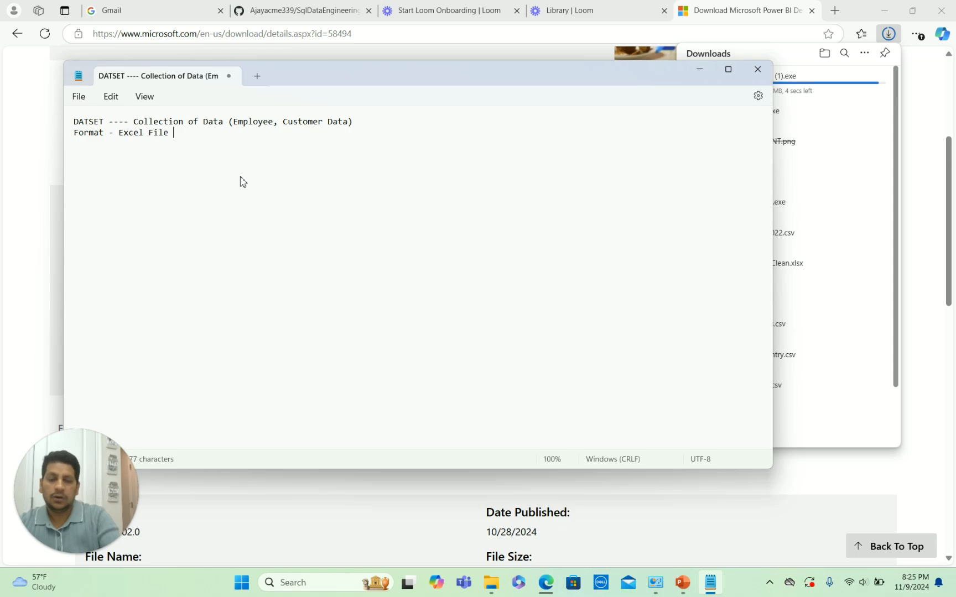
{"action": "type", "text": ", C"}
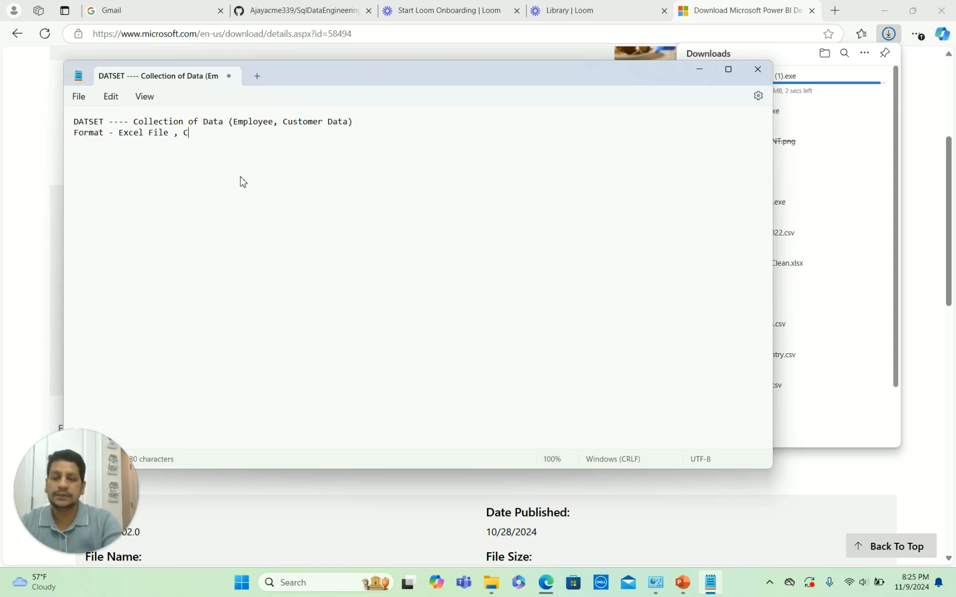
{"action": "type", "text": "SV Form"}
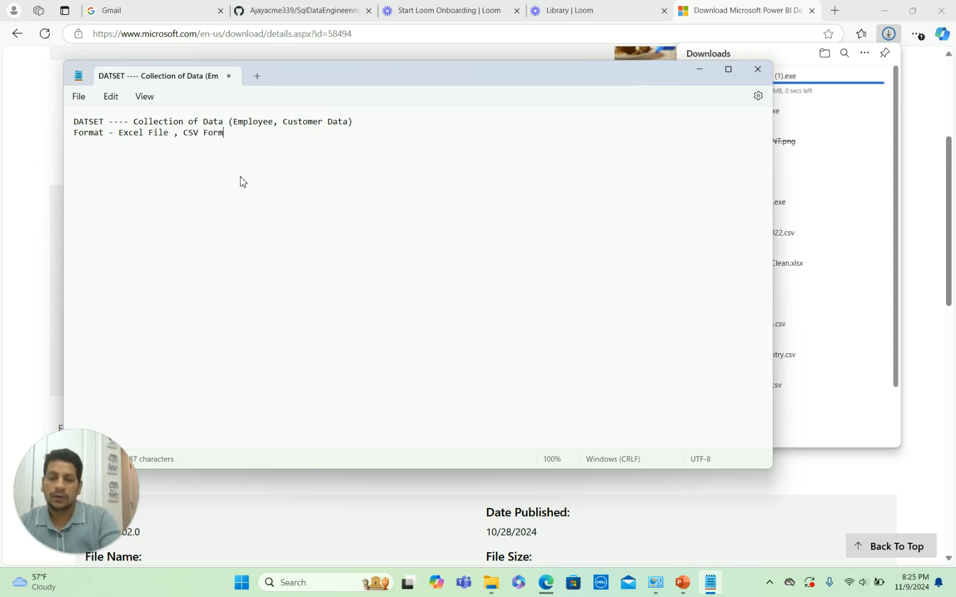
{"action": "type", "text": "at,txt format"}
Add a third line reading "Database --- Table" below the Format line.
{"action": "key", "text": "Return"}
{"action": "type", "text": "Data"}
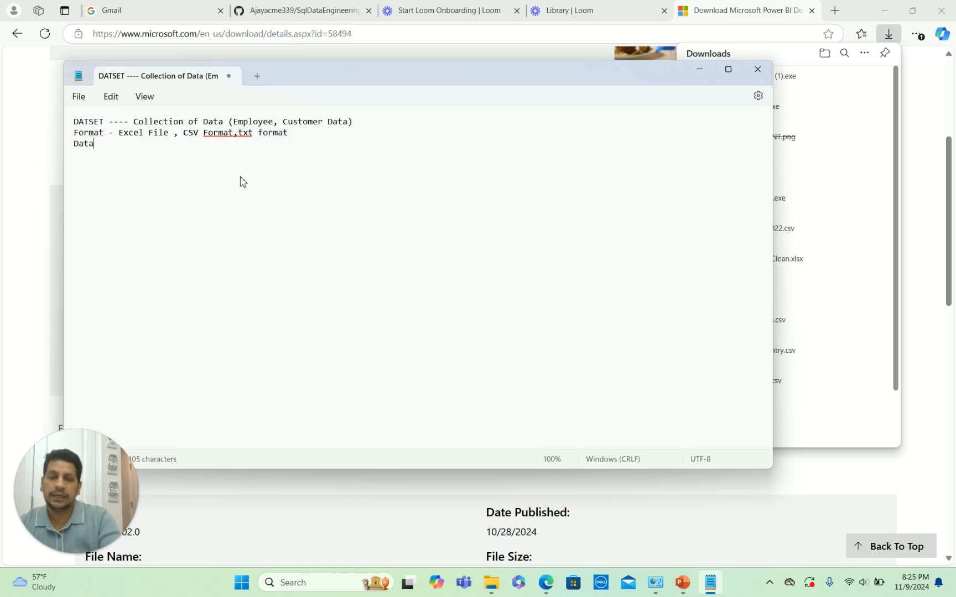
{"action": "type", "text": "base --- "}
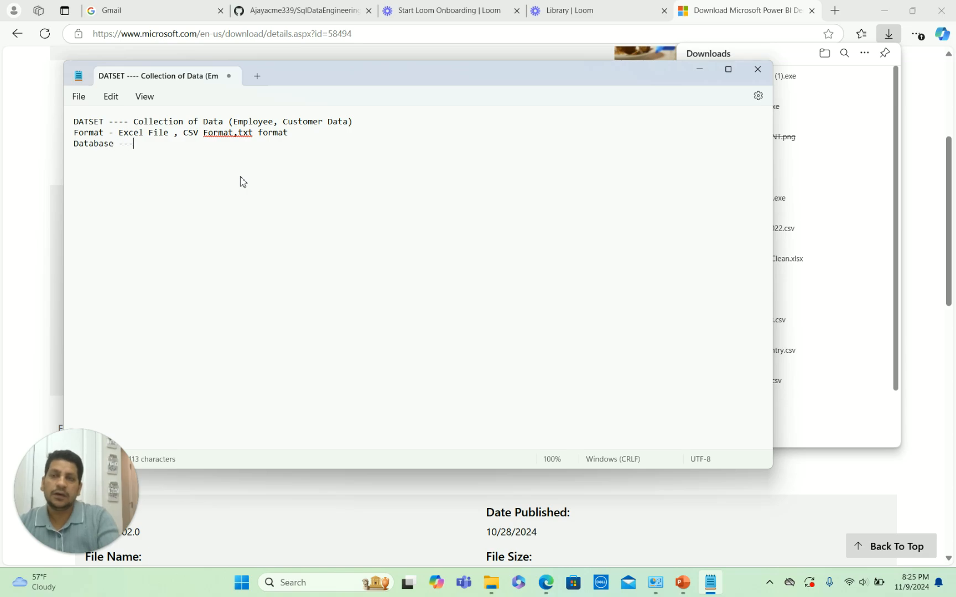
{"action": "type", "text": "Tab"}
{"action": "key", "text": "BackSpace"}
{"action": "key", "text": "BackSpace"}
{"action": "key", "text": "BackSpace"}
{"action": "type", "text": "e"}
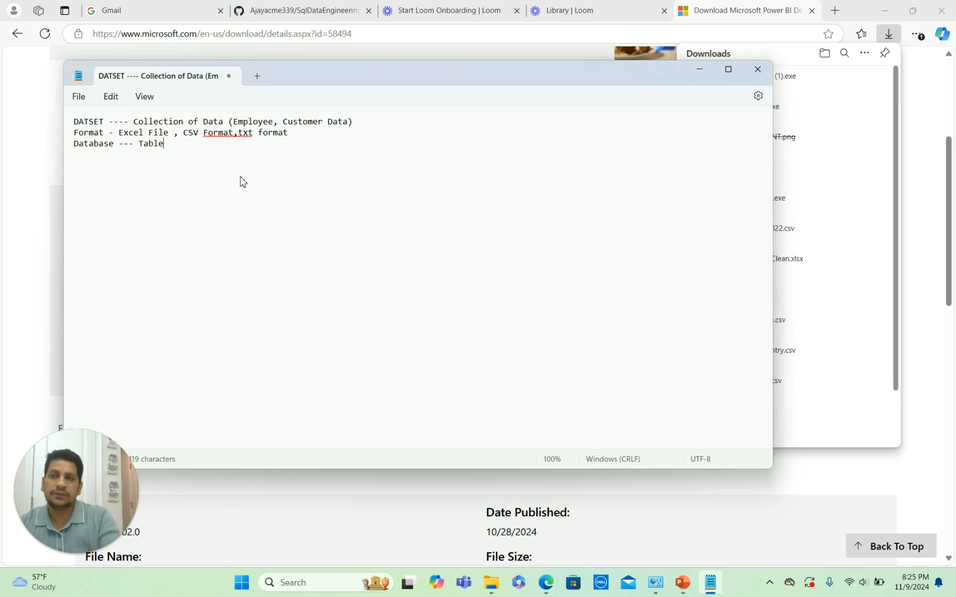
Insert two blank lines between the DATSET line and the Format line.
{"action": "left_click", "coordinate": [75, 134]}
{"action": "key", "text": "Return"}
{"action": "key", "text": "Return"}
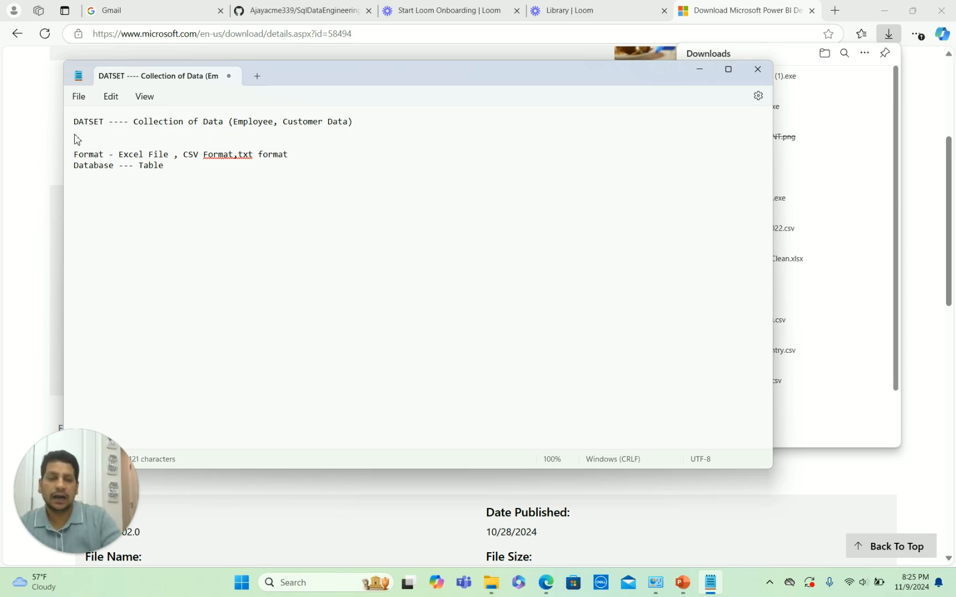
Remove the two blank lines between the DATSET line and the Format line, and minimize the notes.
{"action": "key", "text": "BackSpace"}
{"action": "key", "text": "BackSpace"}
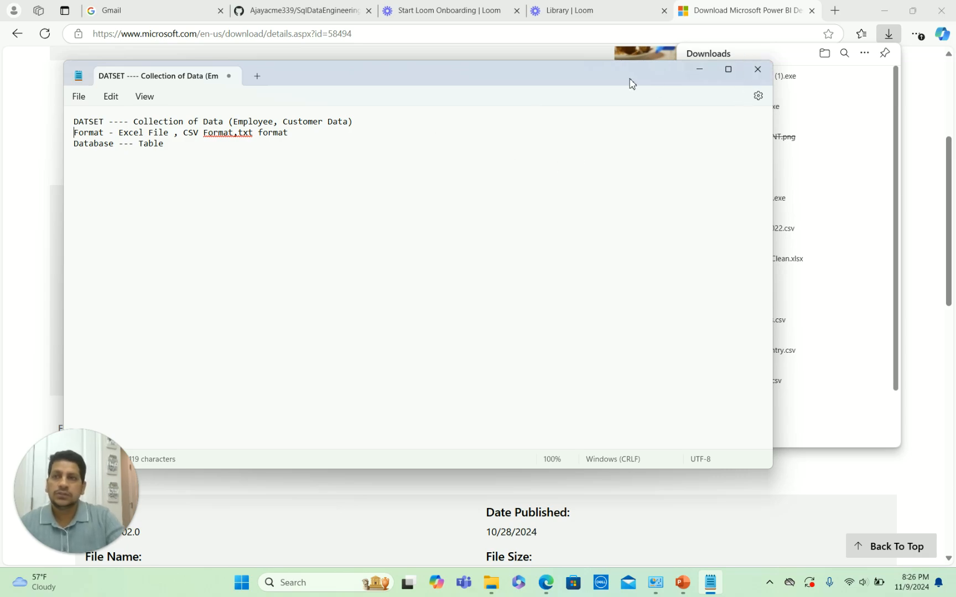
{"action": "left_click", "coordinate": [700, 73]}
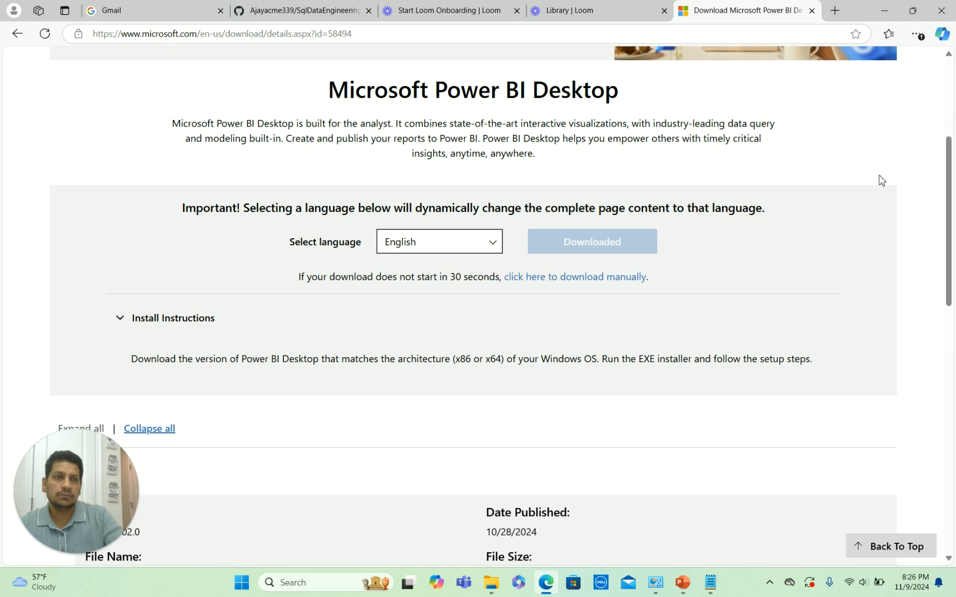
Run the PBIDesktopSetup_x64 (1) installer from the Downloads folder as administrator.
{"action": "left_click", "coordinate": [491, 587]}
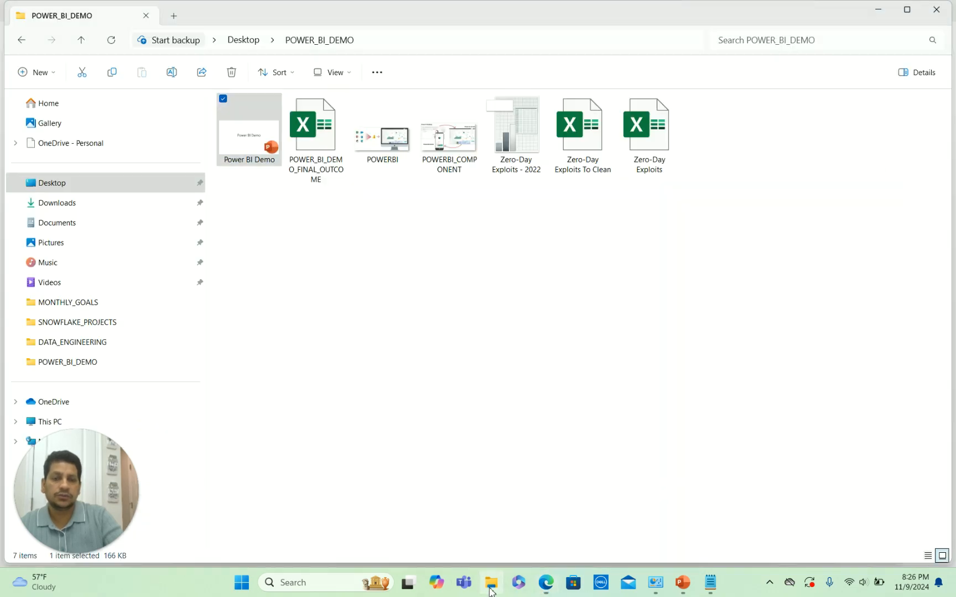
{"action": "left_click", "coordinate": [69, 208]}
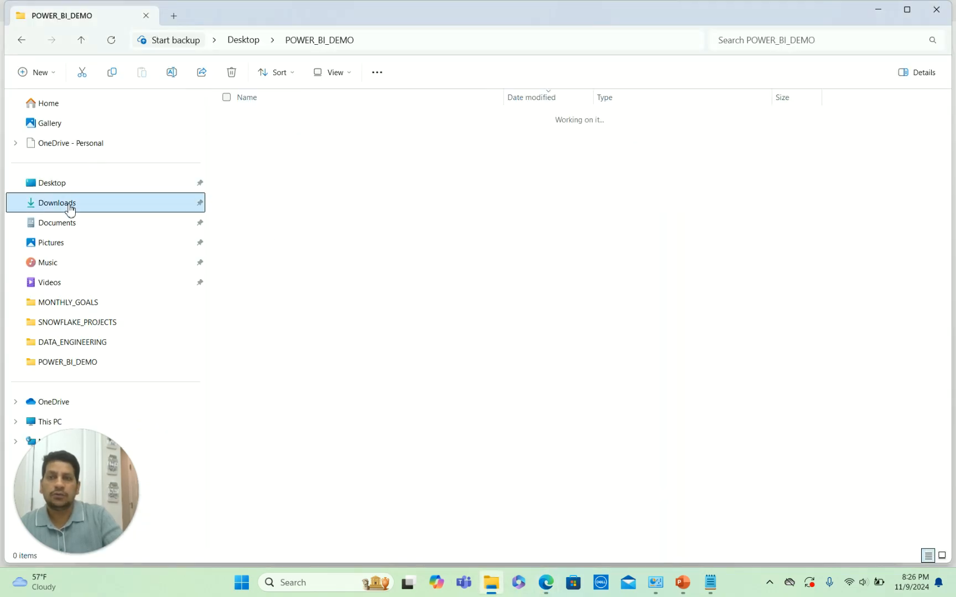
{"action": "left_click", "coordinate": [281, 134]}
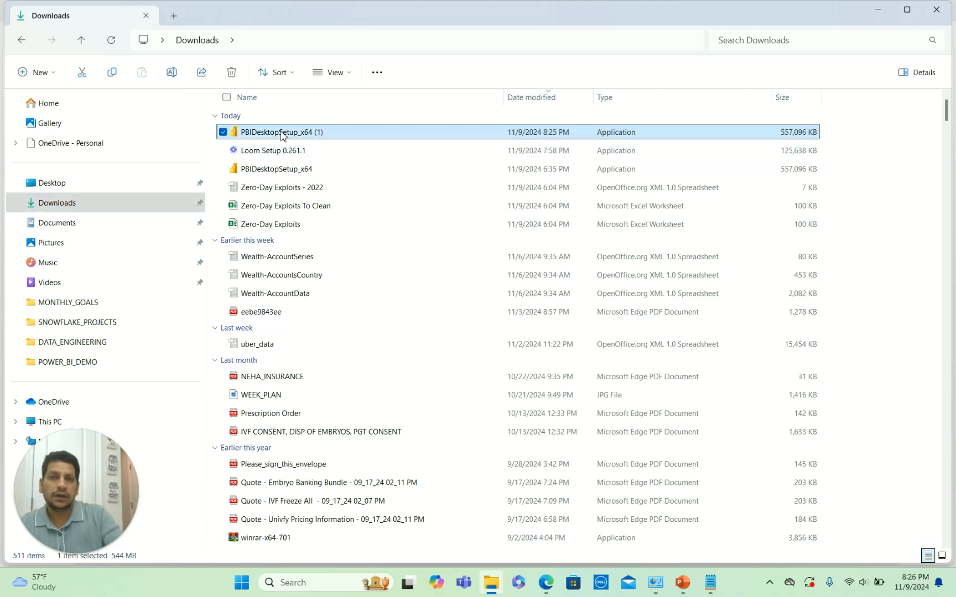
{"action": "right_click", "coordinate": [272, 137]}
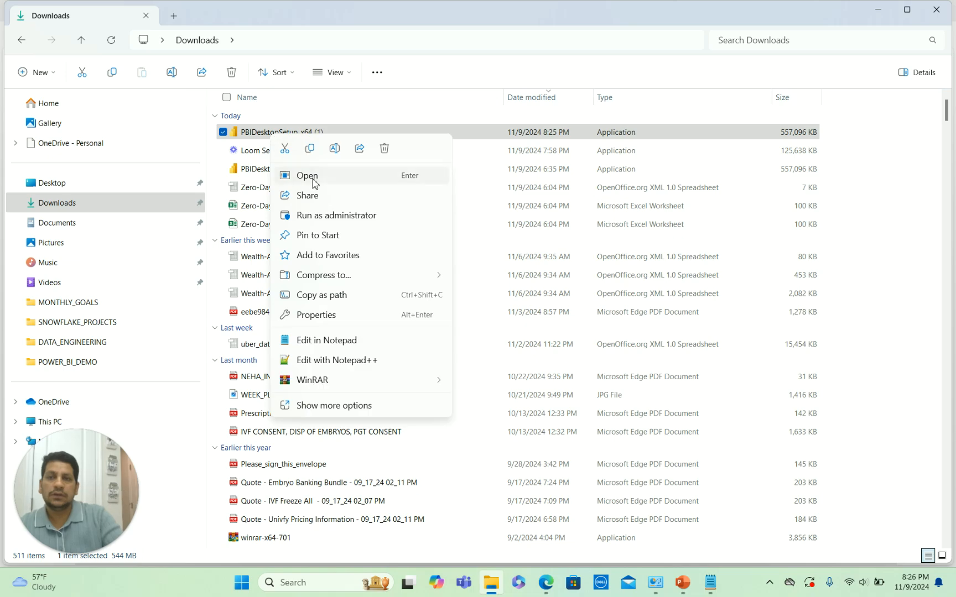
{"action": "left_click", "coordinate": [337, 216]}
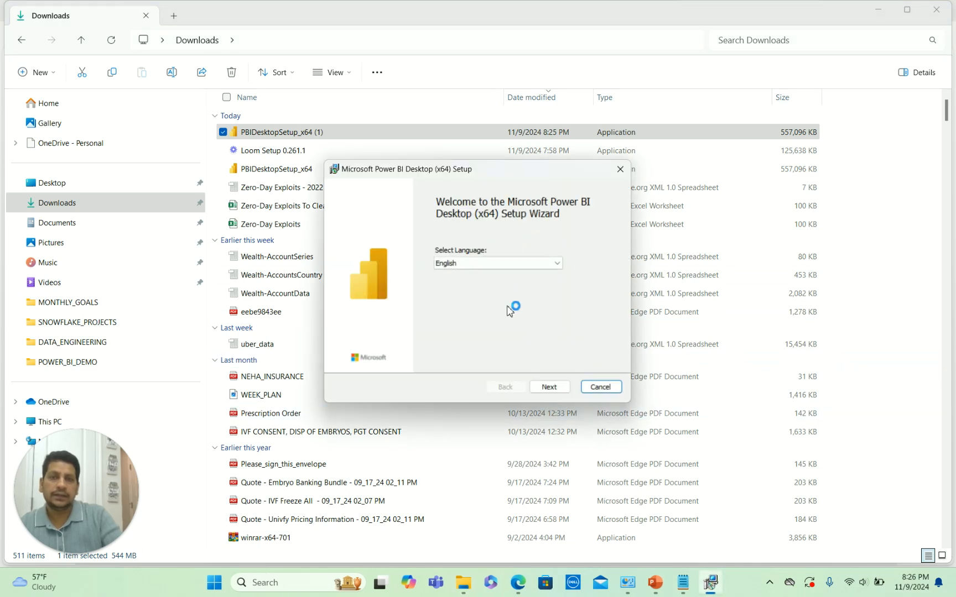
Install Power BI Desktop in English, accepting the license terms and keeping the default destination folder and desktop shortcut.
{"action": "left_click", "coordinate": [553, 387]}
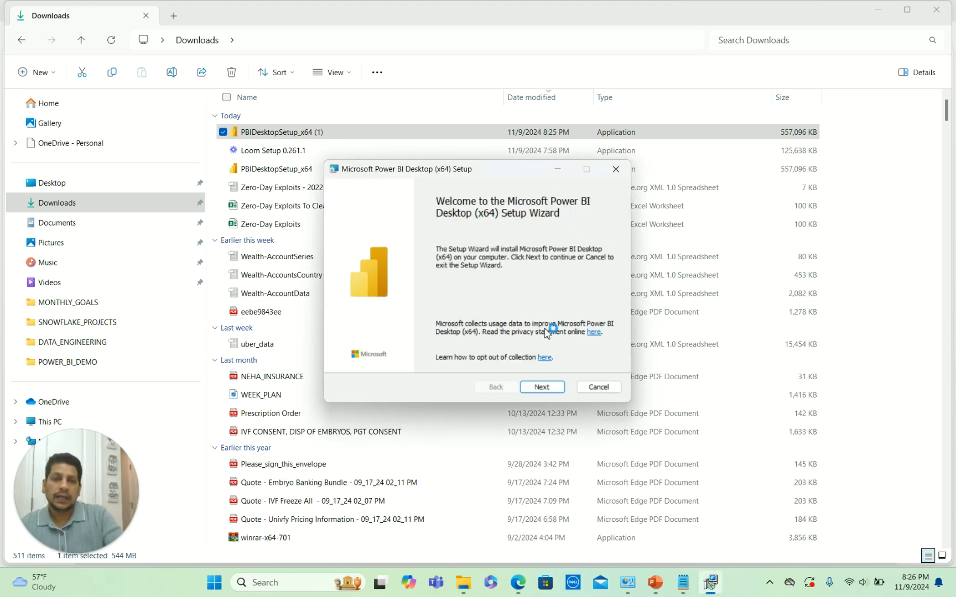
{"action": "left_click", "coordinate": [548, 389]}
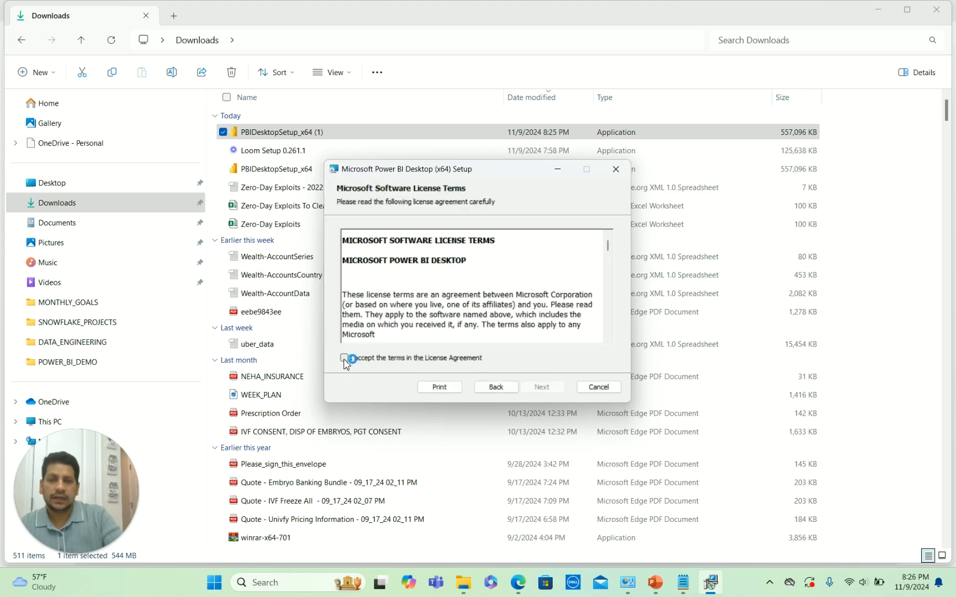
{"action": "left_click", "coordinate": [344, 360]}
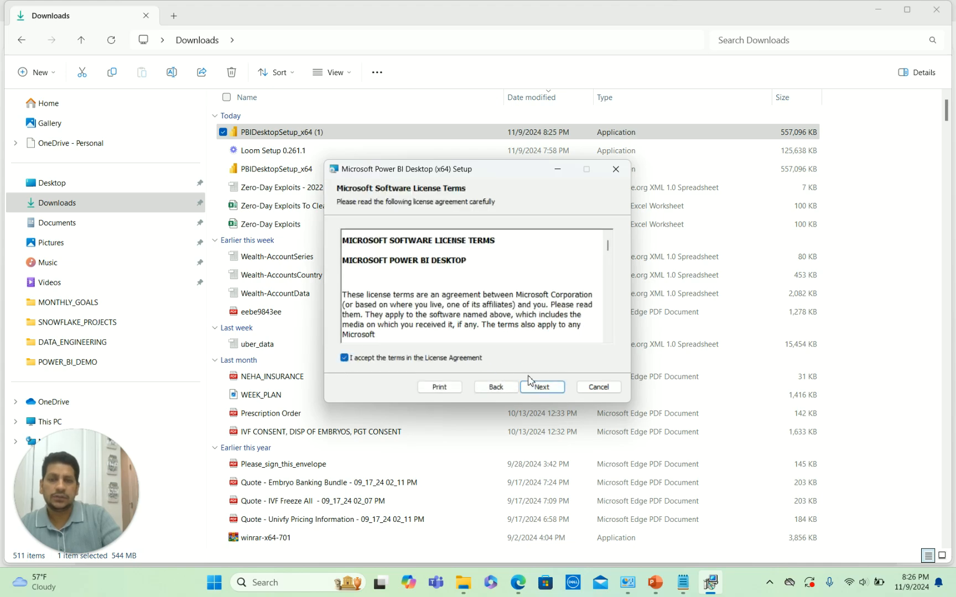
{"action": "left_click", "coordinate": [550, 394]}
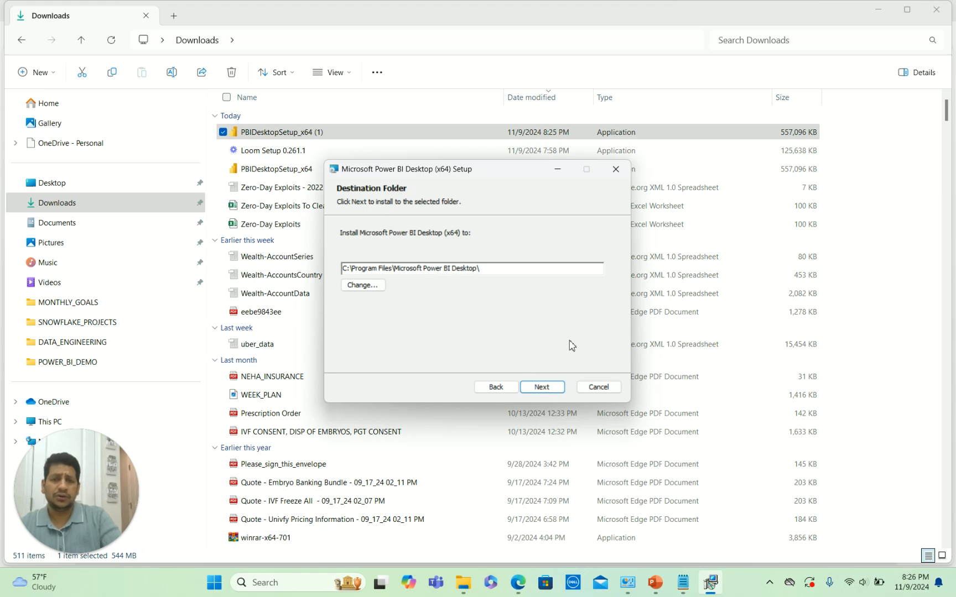
{"action": "left_click", "coordinate": [551, 390]}
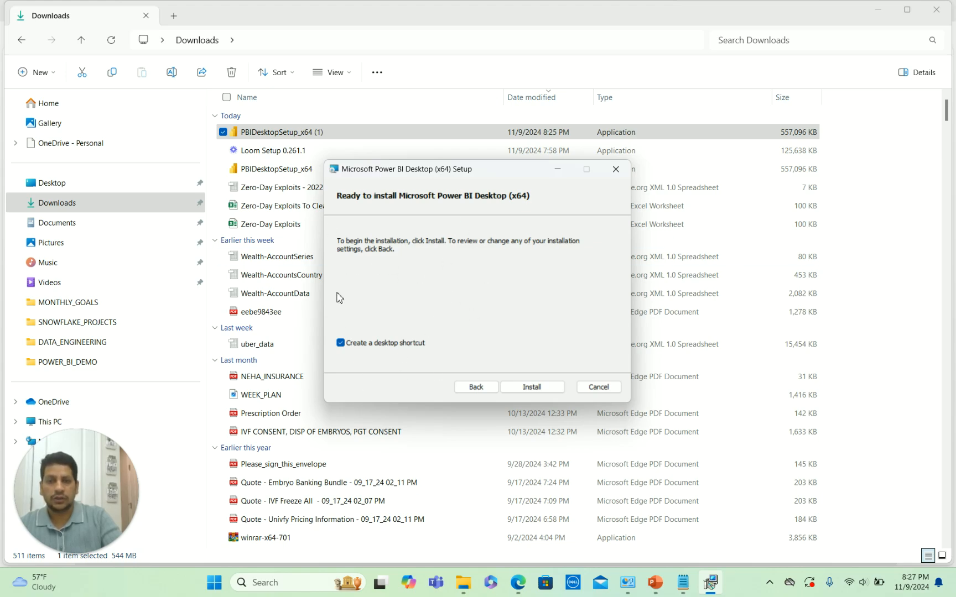
{"action": "left_click", "coordinate": [533, 390]}
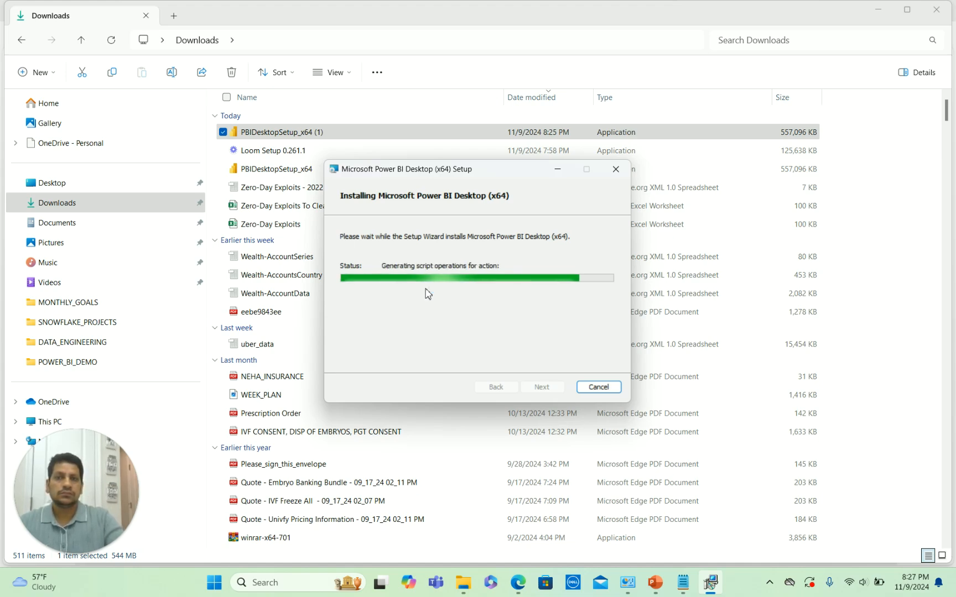
Close the Downloads folder window and finish the setup wizard with launching Microsoft Power BI Desktop left enabled.
{"action": "left_click", "coordinate": [938, 9]}
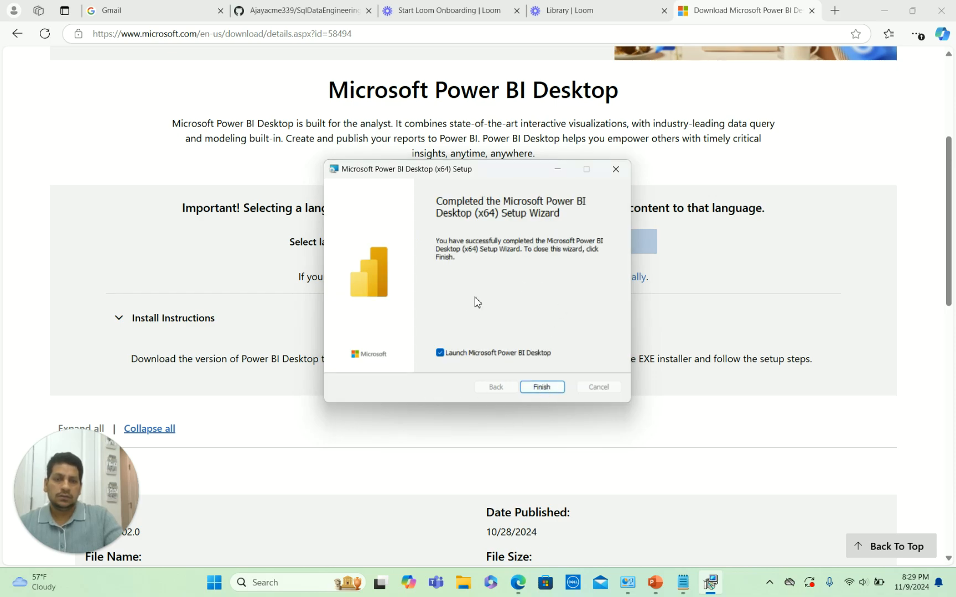
{"action": "left_click", "coordinate": [541, 389]}
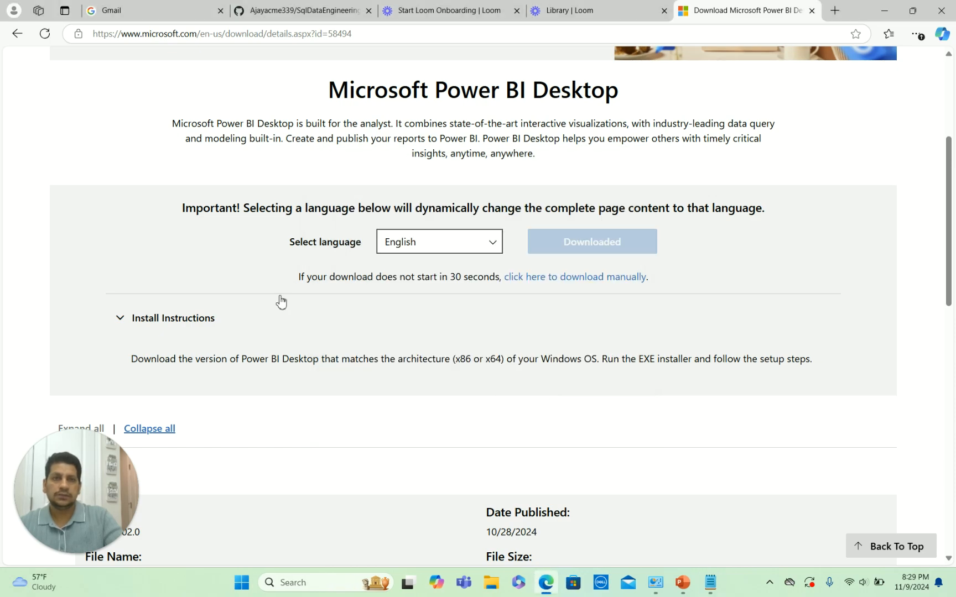
Close the Power BI download page and minimize both the browser and Power BI Desktop.
{"action": "left_click", "coordinate": [812, 11]}
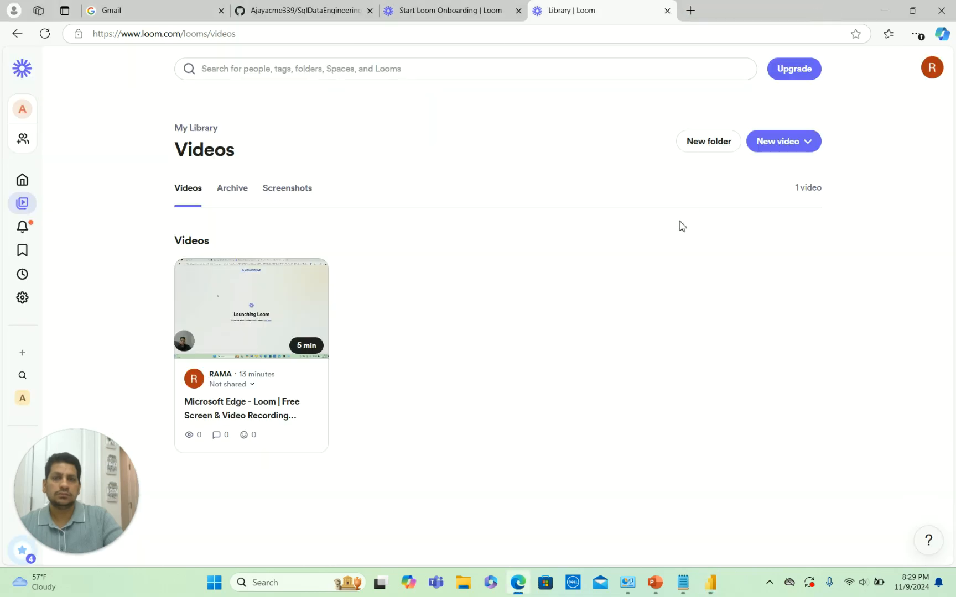
{"action": "left_click", "coordinate": [884, 10]}
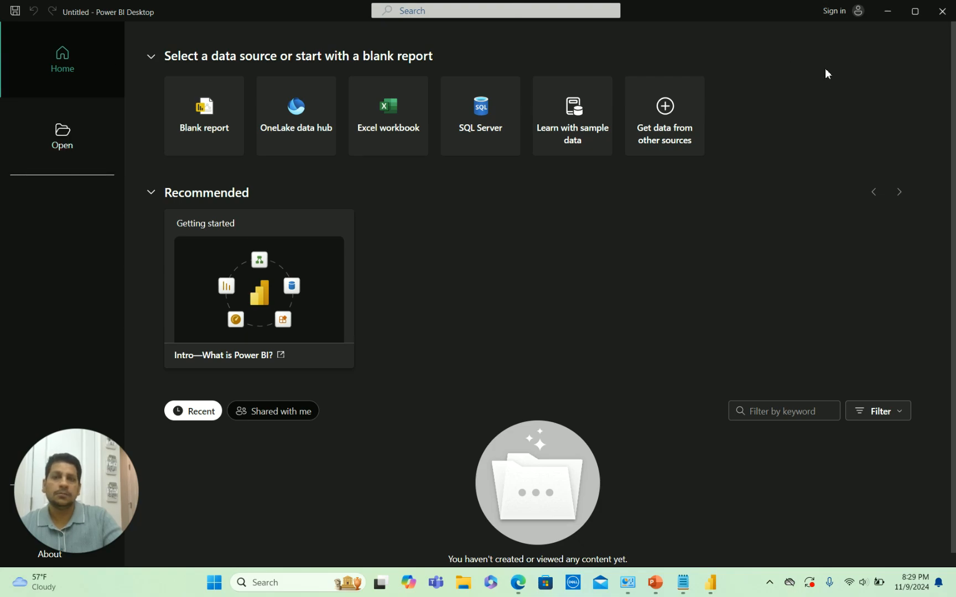
{"action": "left_click", "coordinate": [886, 11]}
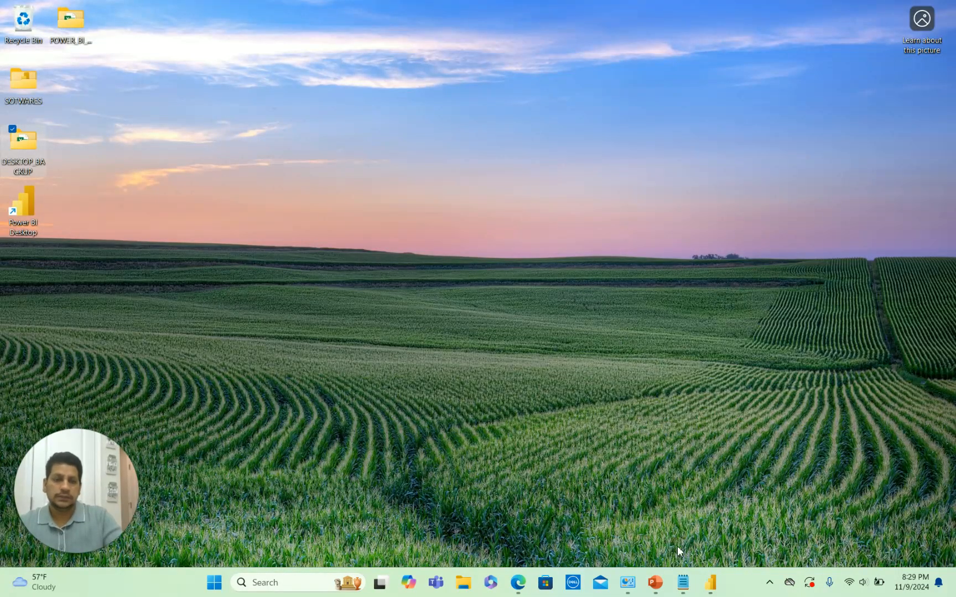
Switch to PowerPoint and close the Power BI Demo presentation without saving its changes.
{"action": "left_click", "coordinate": [656, 586]}
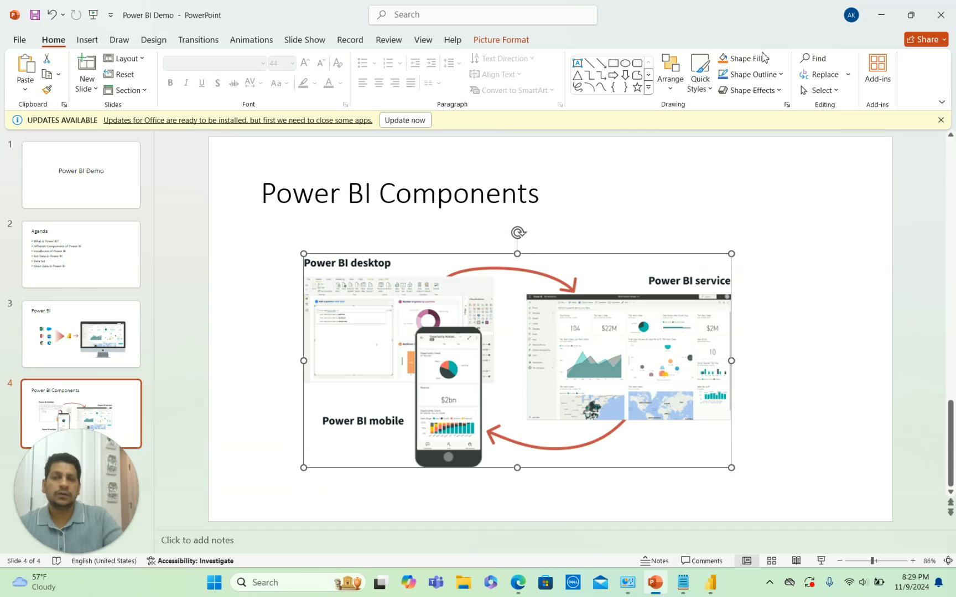
{"action": "left_click", "coordinate": [940, 15]}
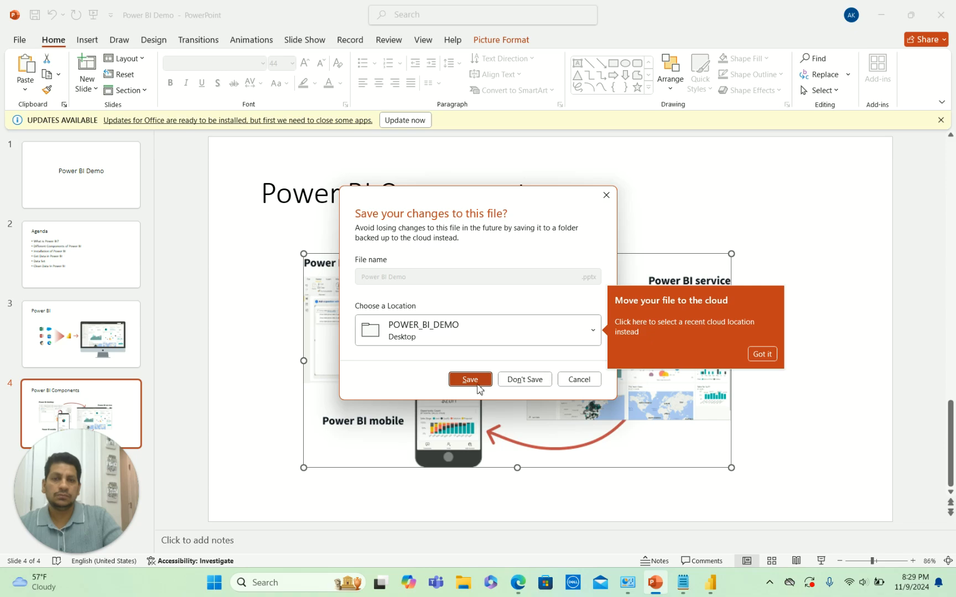
{"action": "left_click", "coordinate": [523, 379]}
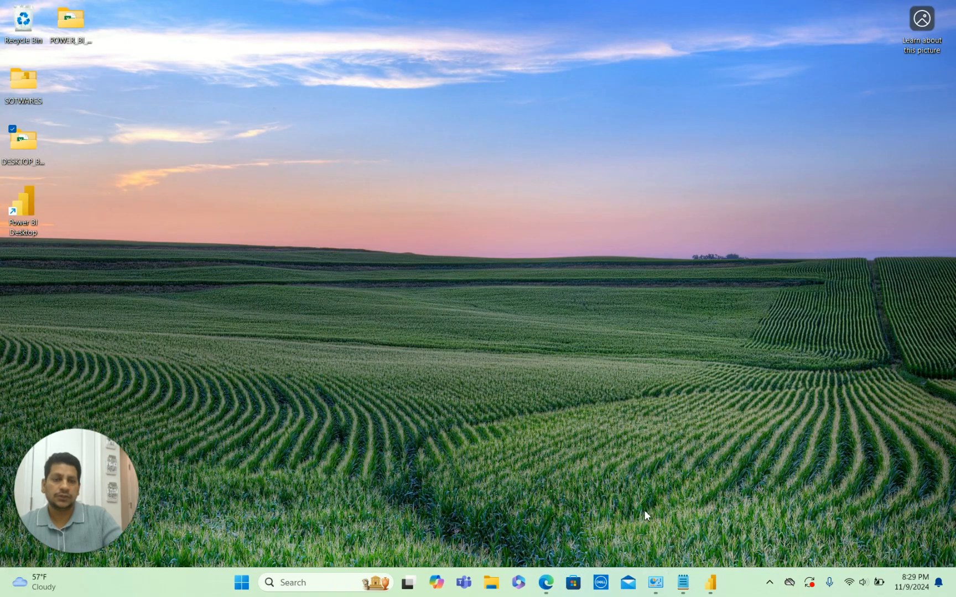
Close Power BI Desktop and relaunch it from its shortcut in the desktop's SOTWARES folder.
{"action": "left_click", "coordinate": [710, 588]}
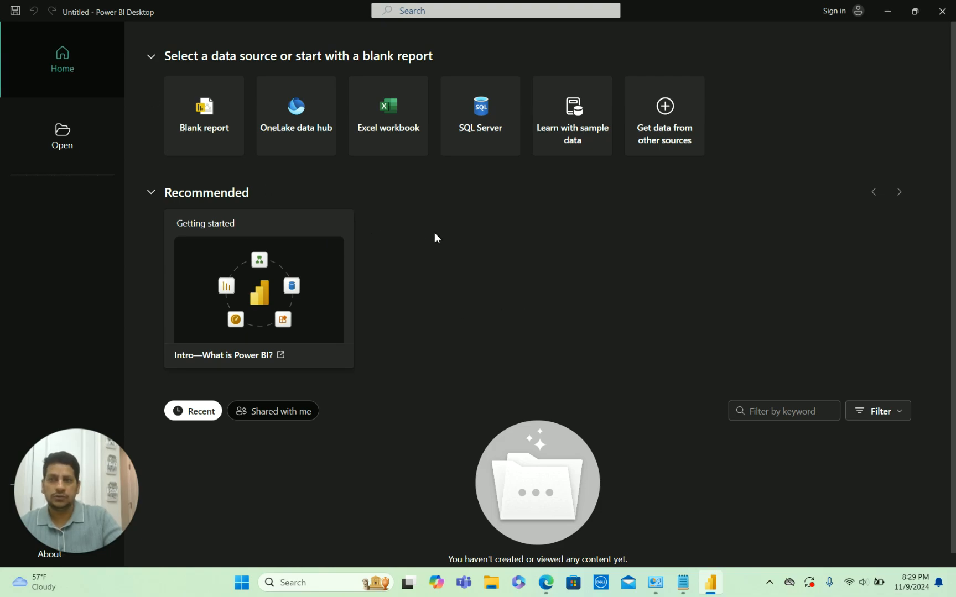
{"action": "left_click", "coordinate": [946, 11]}
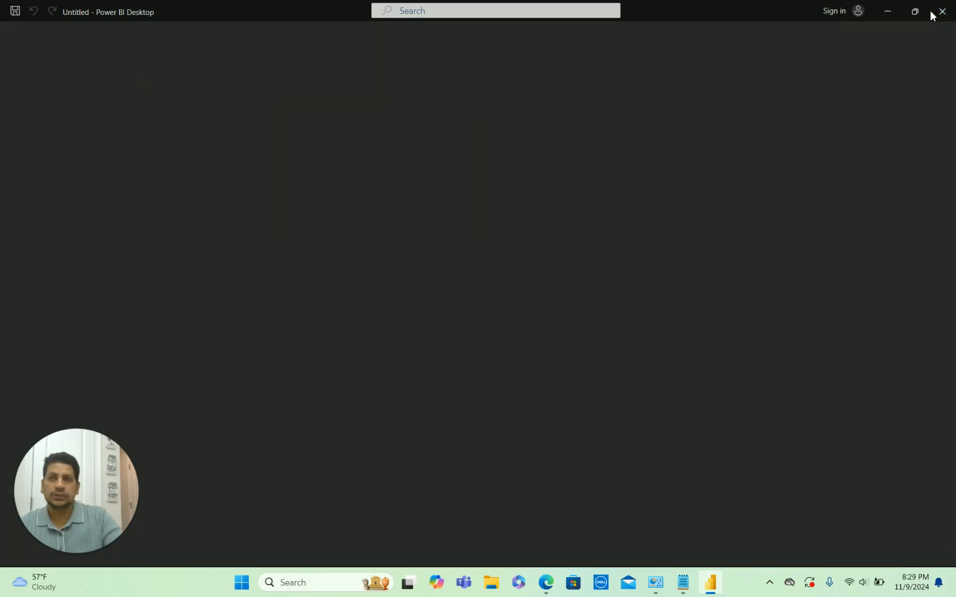
{"action": "left_click", "coordinate": [947, 9]}
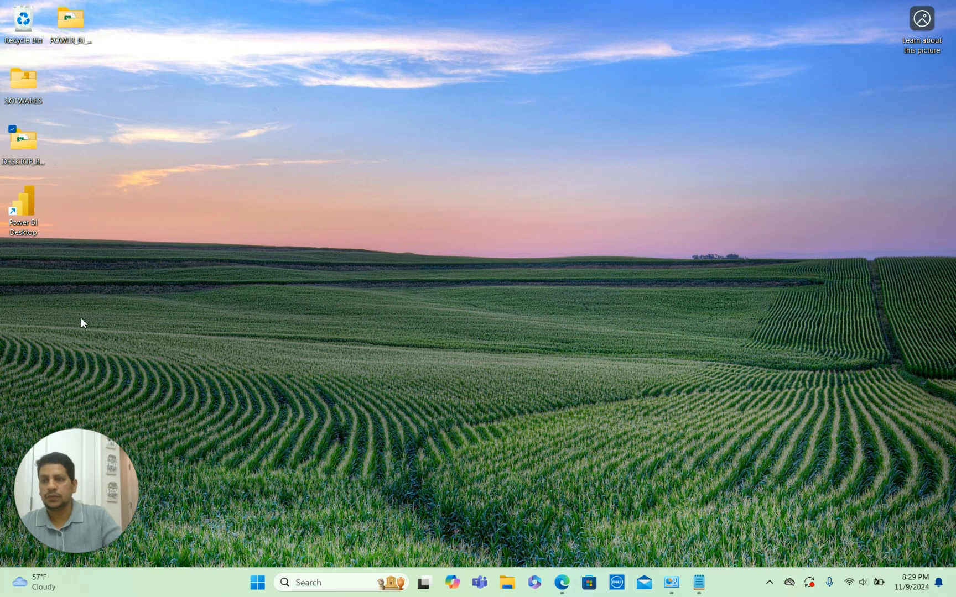
{"action": "double_click", "coordinate": [30, 79]}
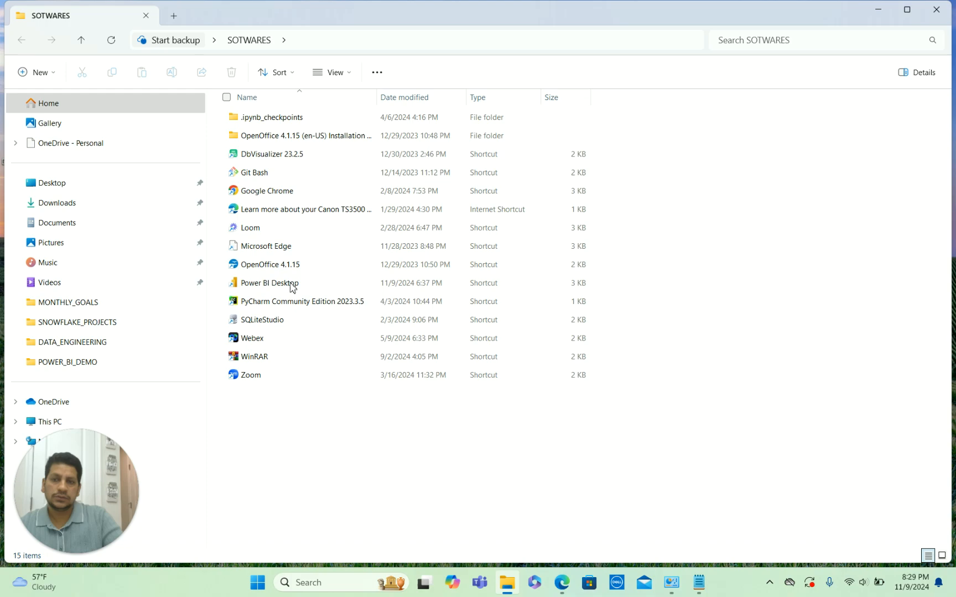
{"action": "double_click", "coordinate": [258, 282]}
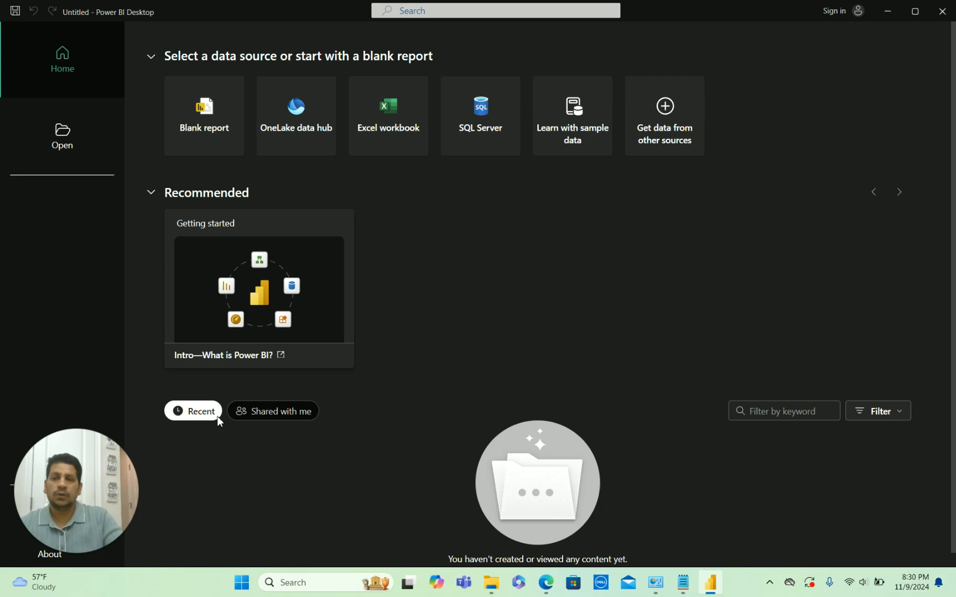
{"action": "mouse_move", "coordinate": [57, 560]}
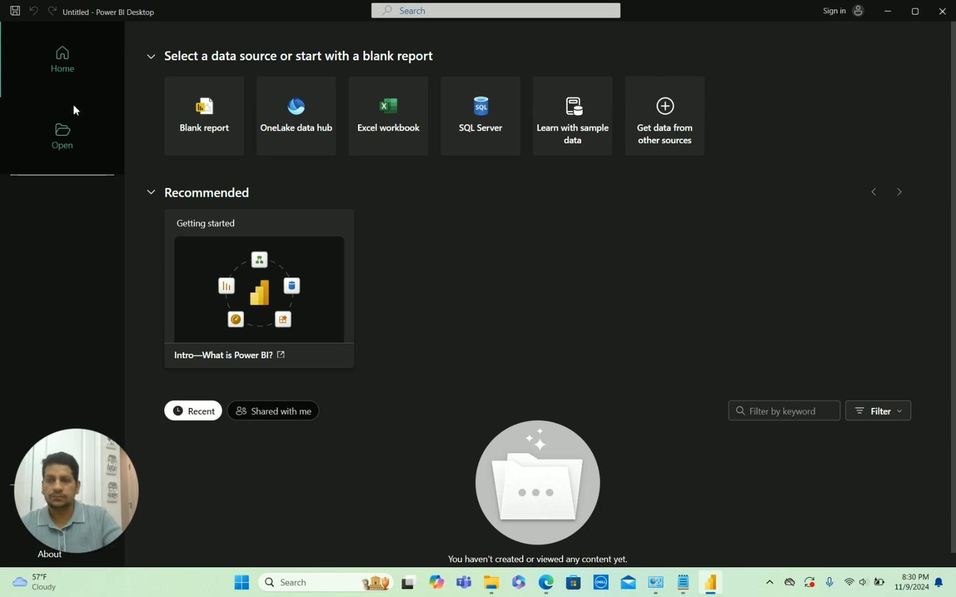
{"action": "left_click", "coordinate": [263, 282]}
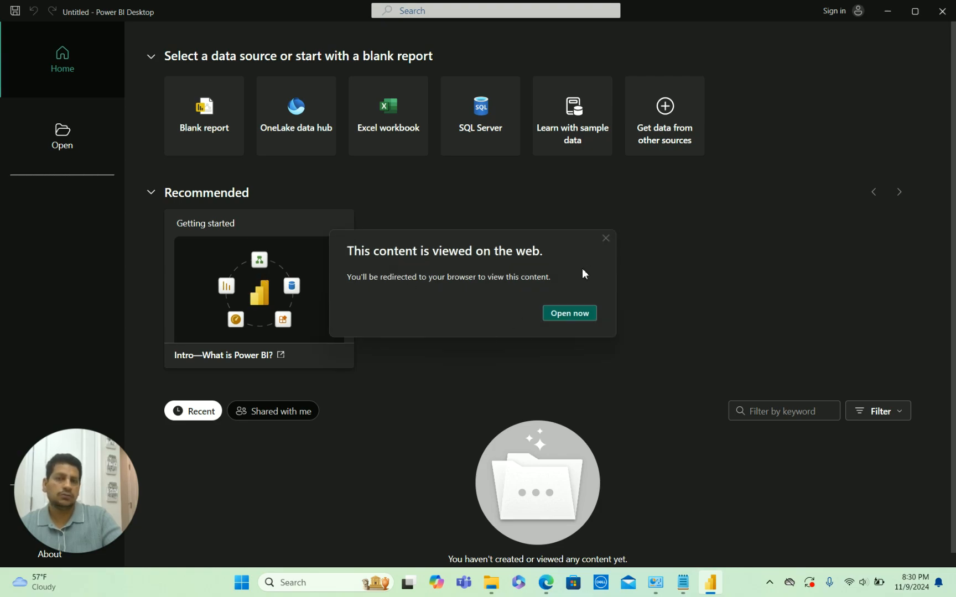
{"action": "left_click", "coordinate": [606, 238]}
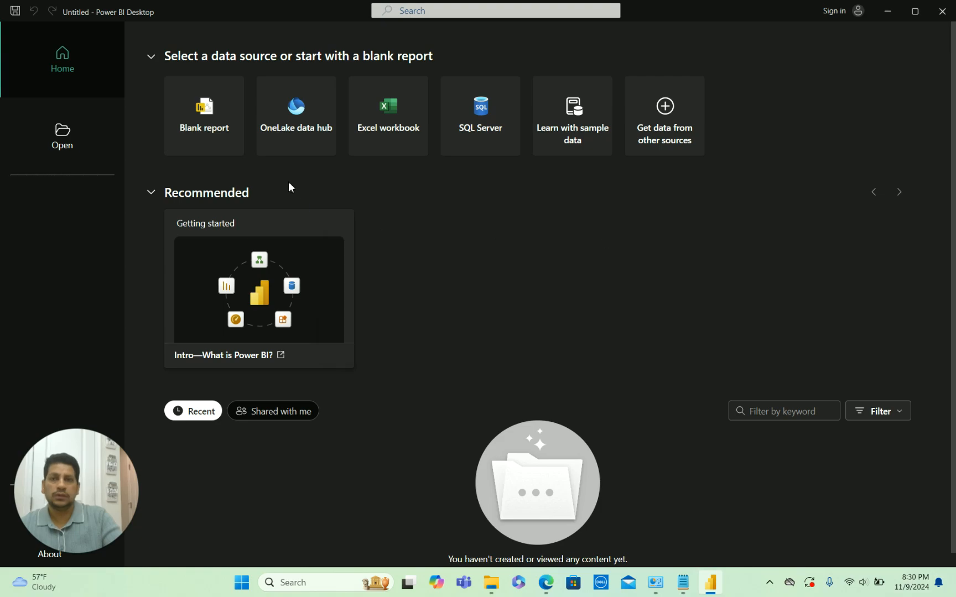
Enter the report editor through Learn with sample data and dismiss the sample data dialog without loading anything.
{"action": "left_click", "coordinate": [586, 129]}
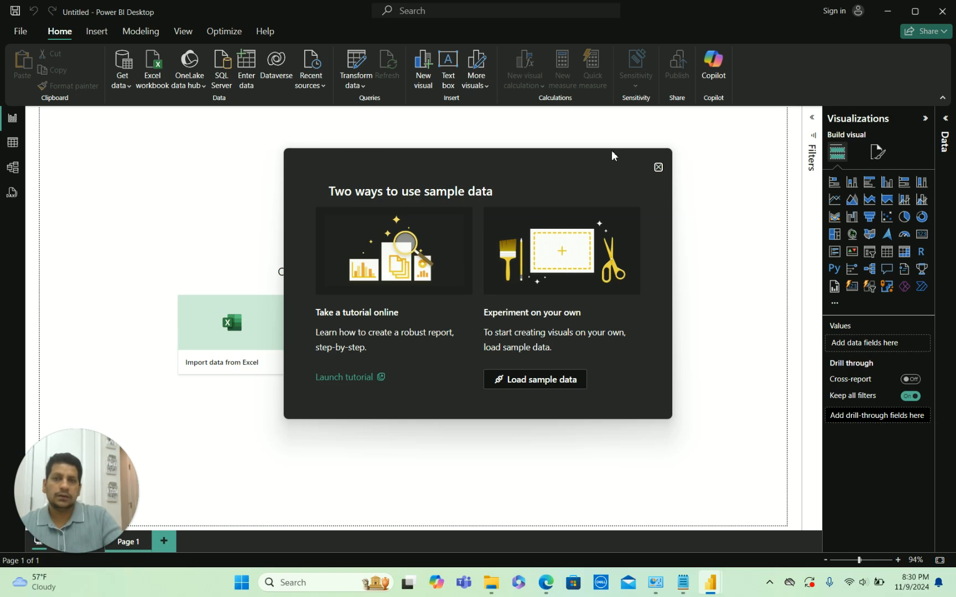
{"action": "left_click", "coordinate": [659, 167]}
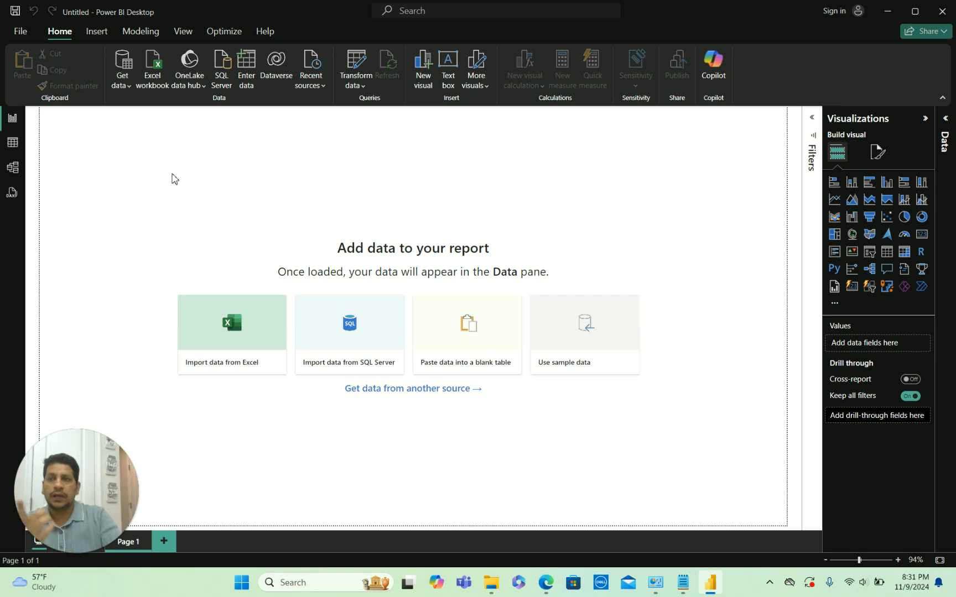
Open the Zero-Day Exploits To Clean workbook from the desktop's POWER_BI_DEMO folder in Excel.
{"action": "left_click", "coordinate": [491, 582]}
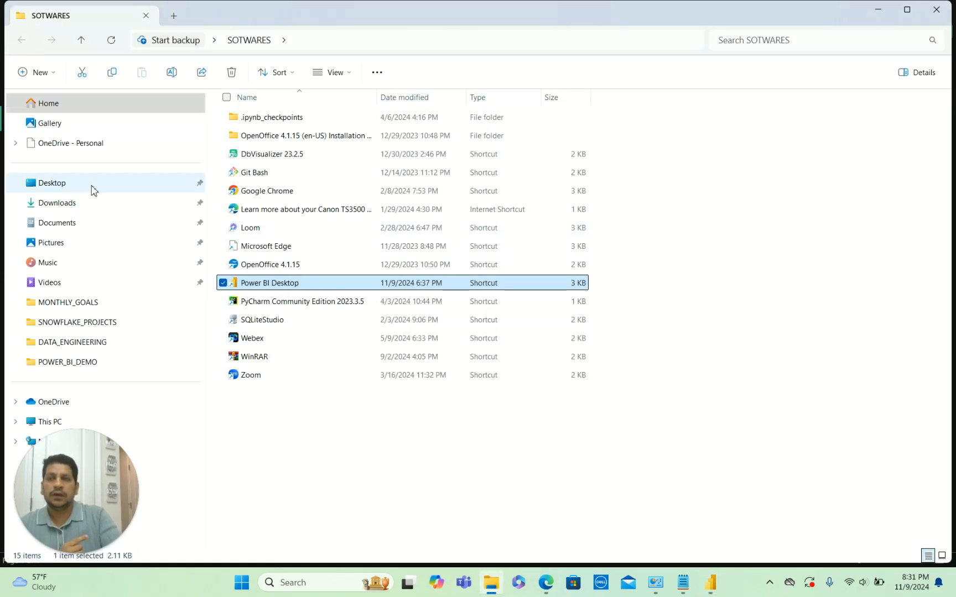
{"action": "left_click", "coordinate": [65, 185]}
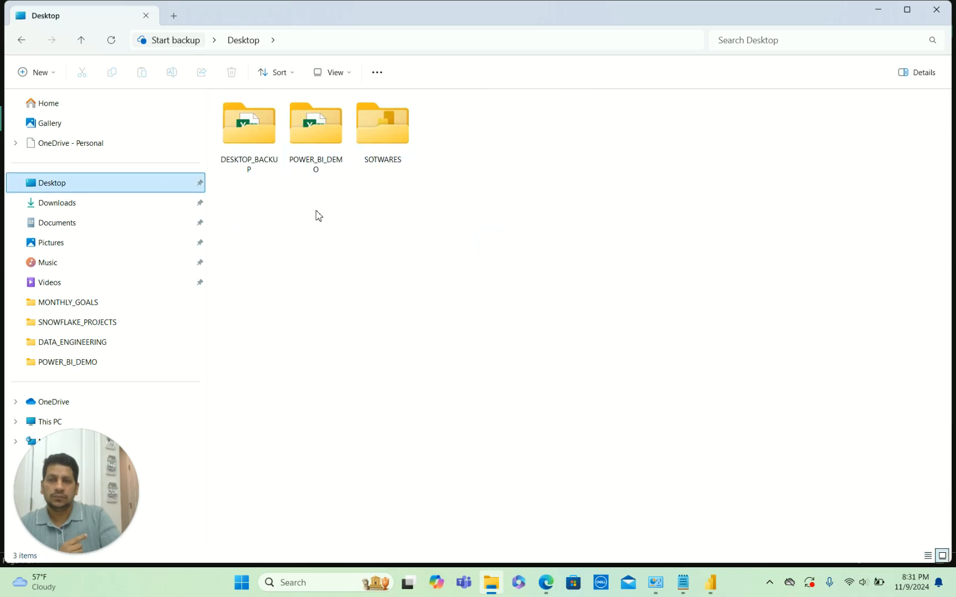
{"action": "double_click", "coordinate": [335, 158]}
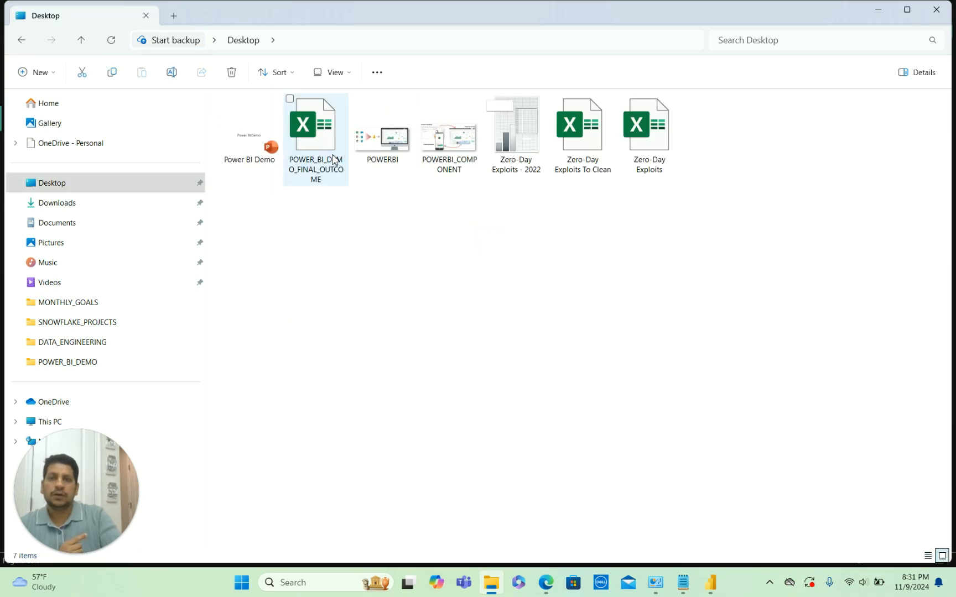
{"action": "double_click", "coordinate": [587, 142]}
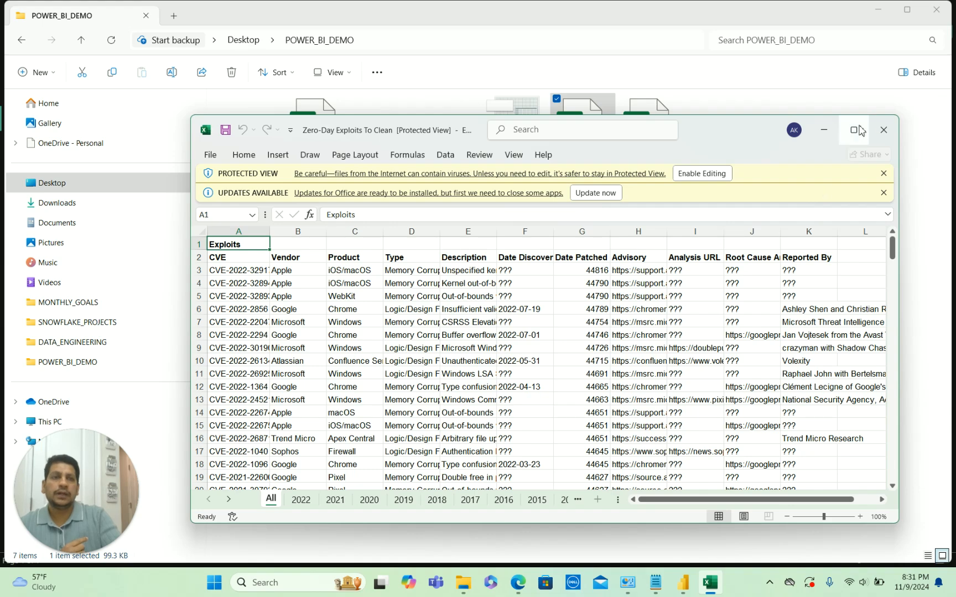
Maximize the Zero-Day Exploits To Clean workbook, inspect its Type column, and close the workbook and the File Explorer window.
{"action": "left_click", "coordinate": [855, 131]}
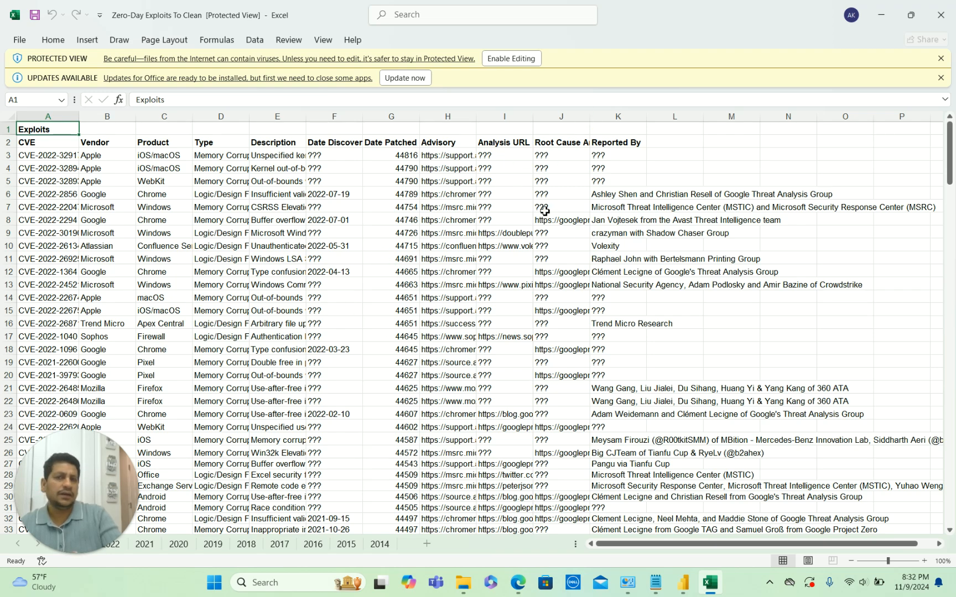
{"action": "left_click", "coordinate": [221, 117]}
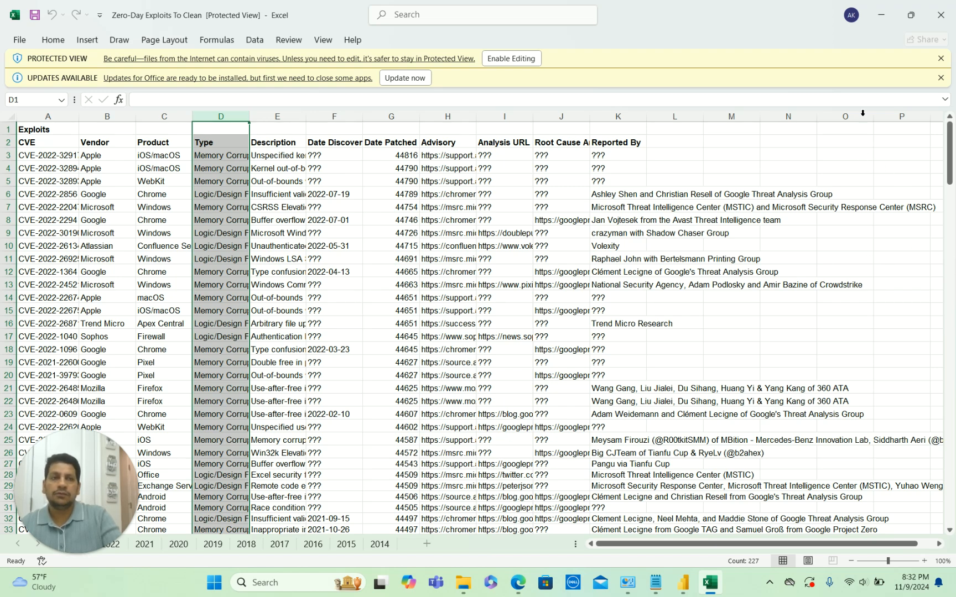
{"action": "left_click", "coordinate": [944, 14]}
{"action": "left_click", "coordinate": [941, 14]}
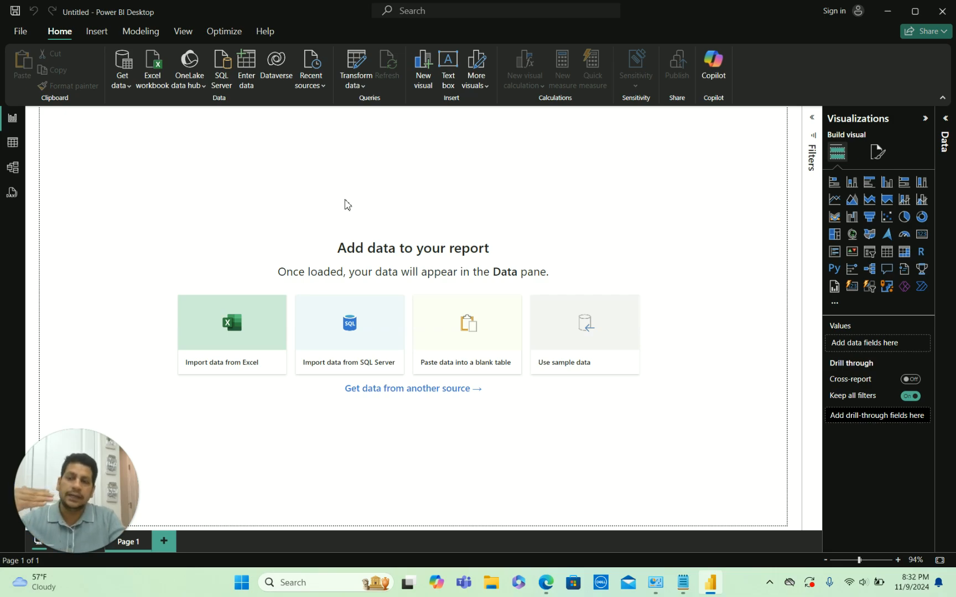
Connect to the Zero-Day Exploits To Clean Excel workbook in the Downloads folder as the report's data source.
{"action": "left_click", "coordinate": [122, 81]}
{"action": "left_click", "coordinate": [402, 177]}
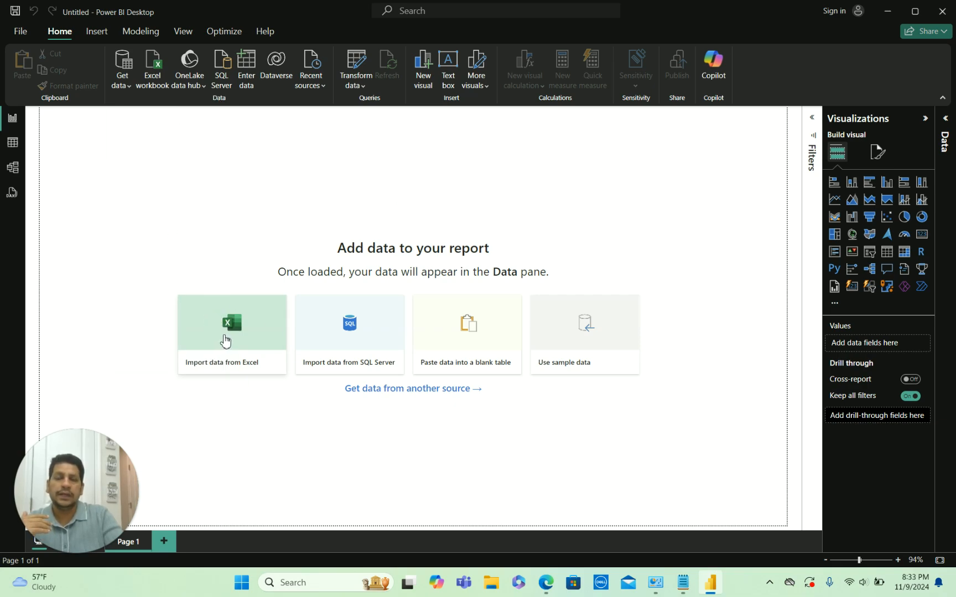
{"action": "left_click", "coordinate": [124, 86]}
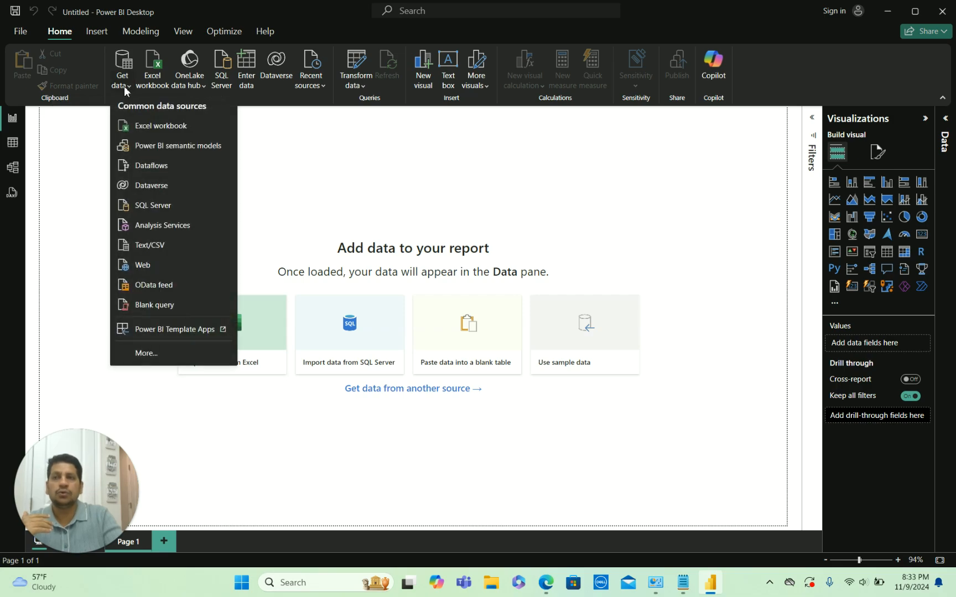
{"action": "left_click", "coordinate": [159, 126]}
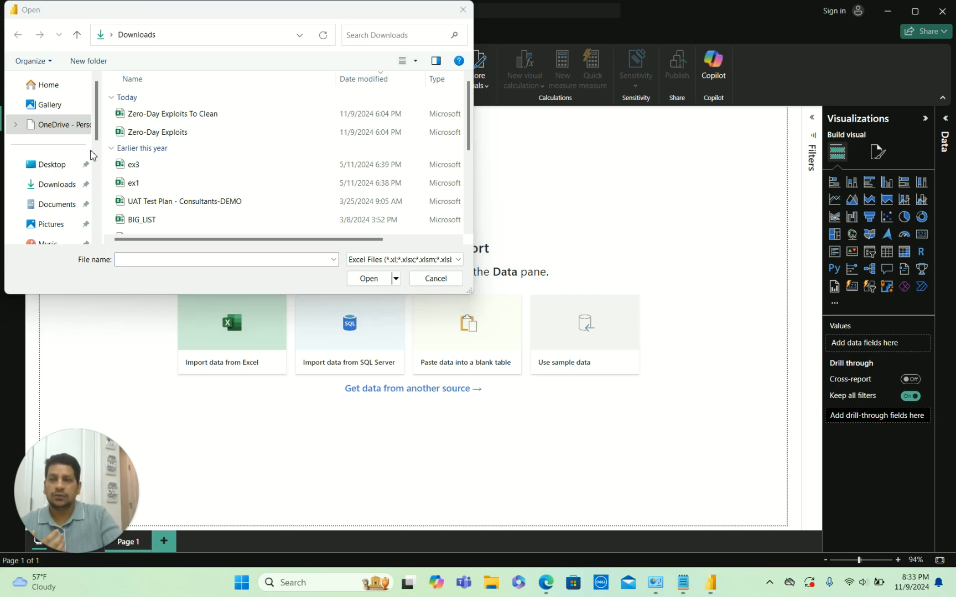
{"action": "mouse_move", "coordinate": [100, 129]}
{"action": "left_mouse_down"}
{"action": "mouse_move", "coordinate": [94, 161]}
{"action": "mouse_move", "coordinate": [94, 137]}
{"action": "left_mouse_up"}
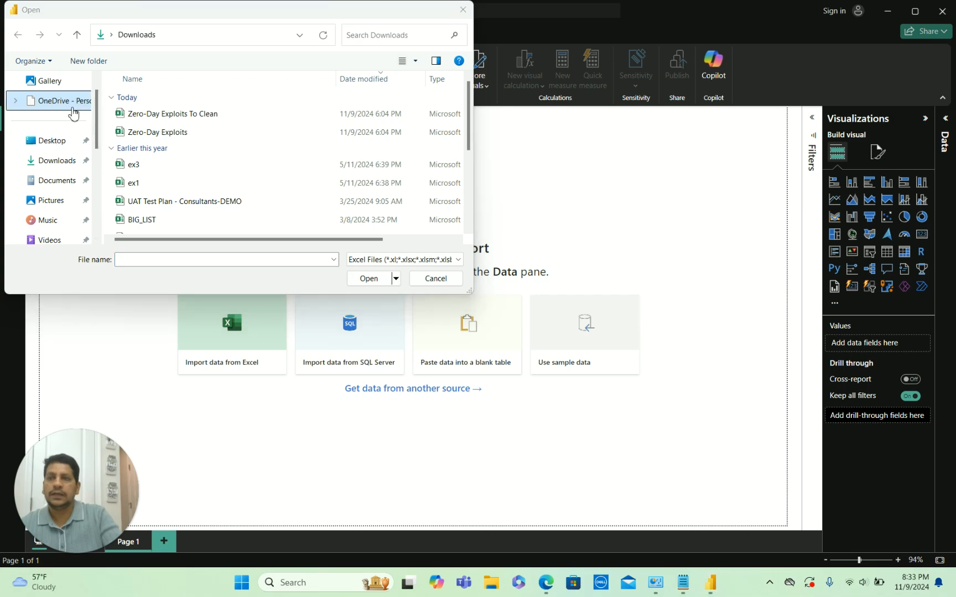
{"action": "left_click", "coordinate": [159, 114]}
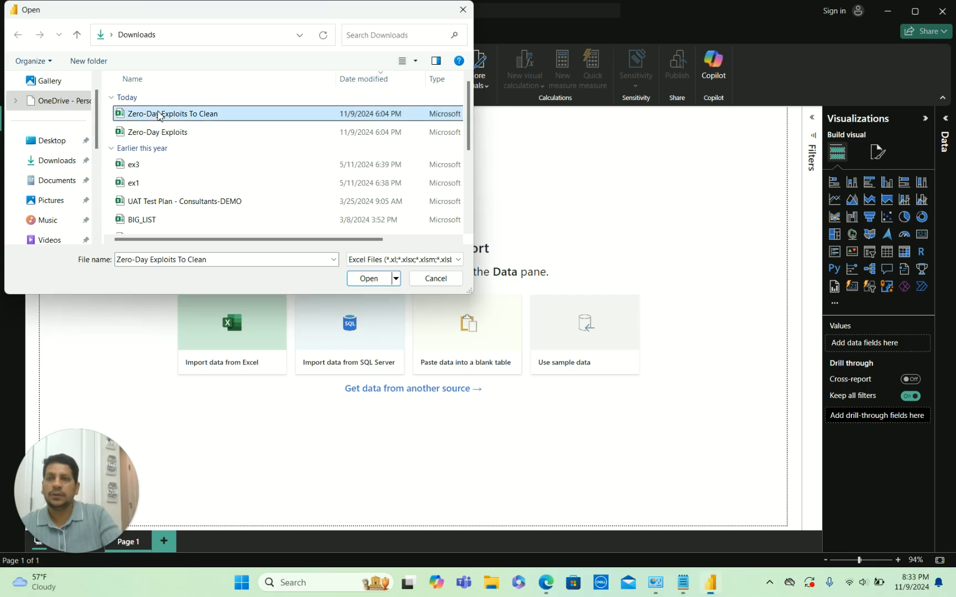
{"action": "left_click", "coordinate": [369, 279]}
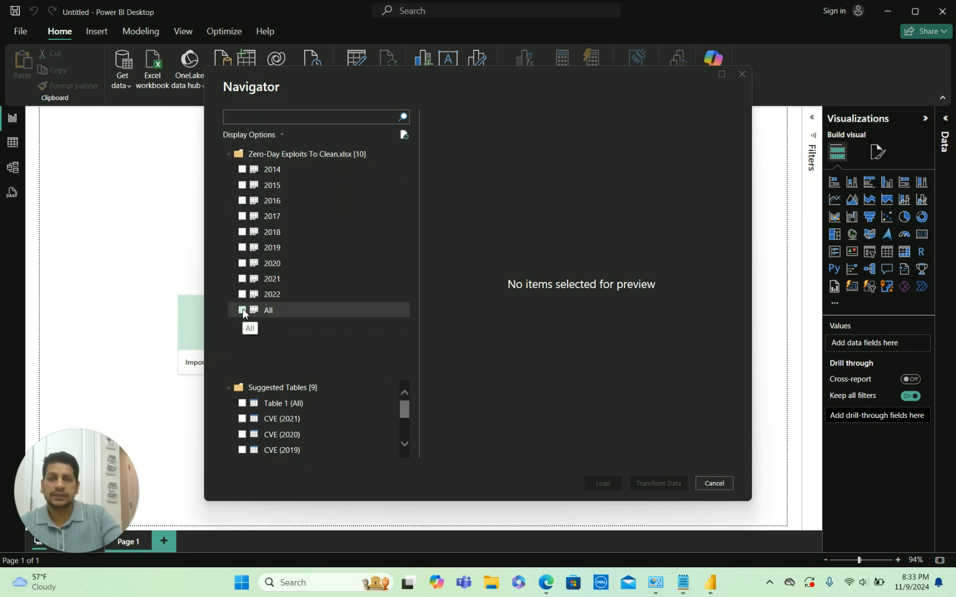
Reopen the Downloads copy of Zero-Day Exploits To Clean in Excel, compare its All and 2022 sheets, and return to the Navigator.
{"action": "left_click", "coordinate": [292, 589]}
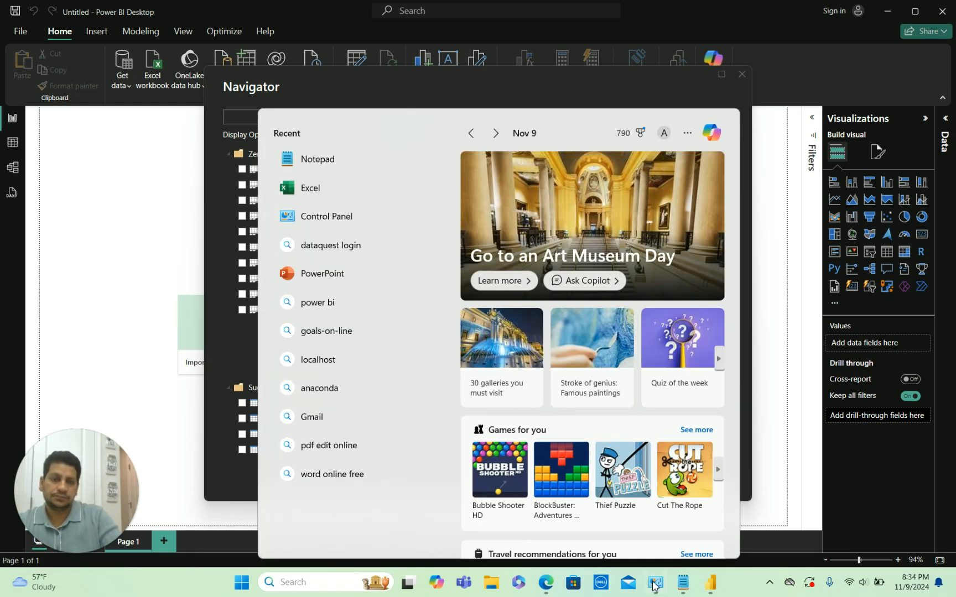
{"action": "left_click", "coordinate": [492, 584]}
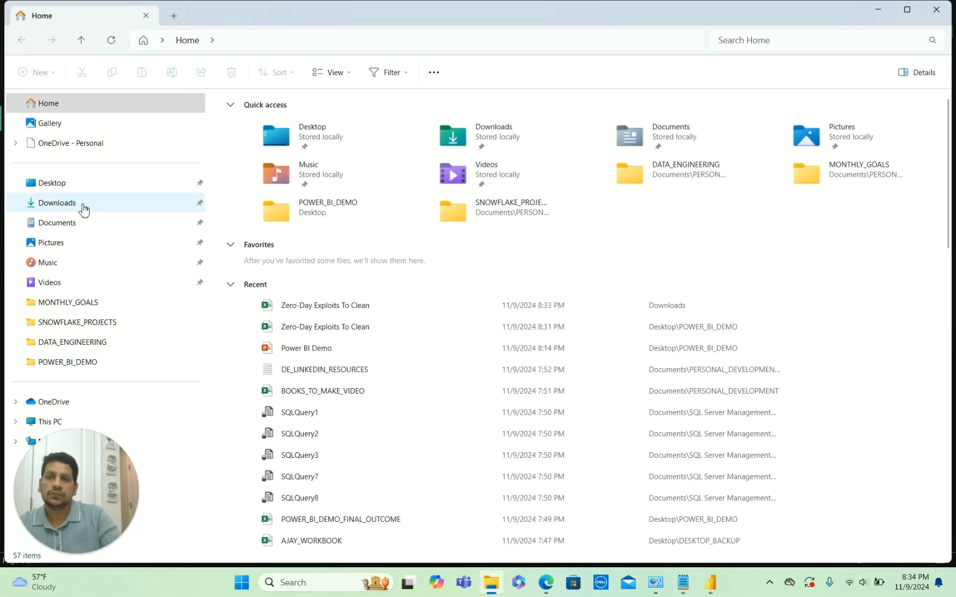
{"action": "double_click", "coordinate": [348, 313]}
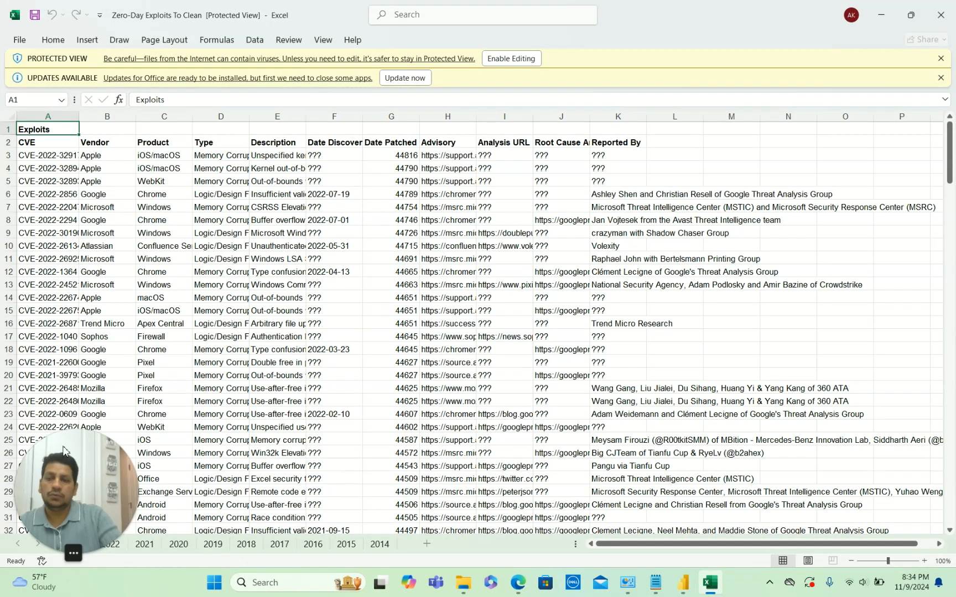
{"action": "left_click_drag", "start_coordinate": [57, 436], "coordinate": [684, 365]}
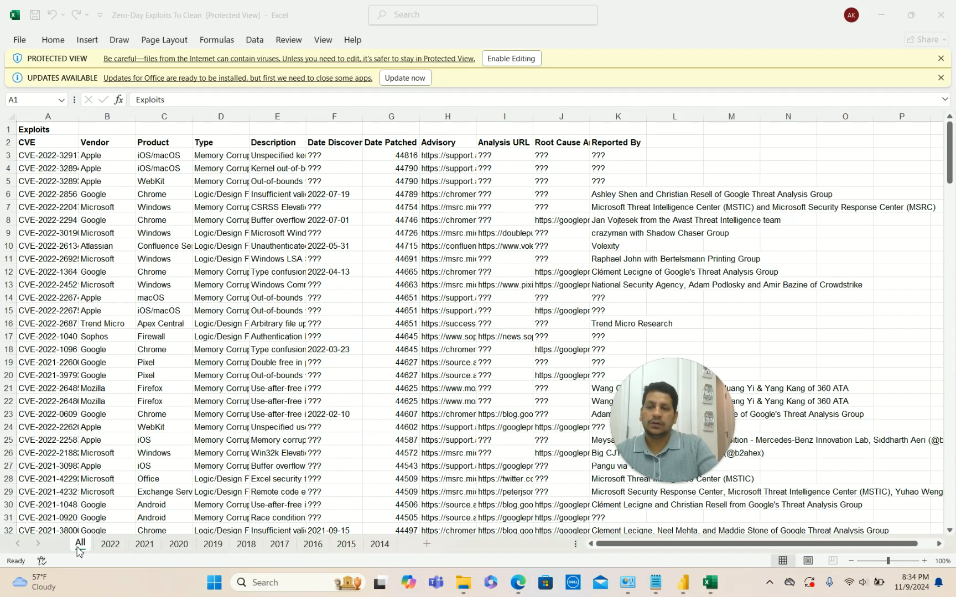
{"action": "left_click", "coordinate": [109, 549]}
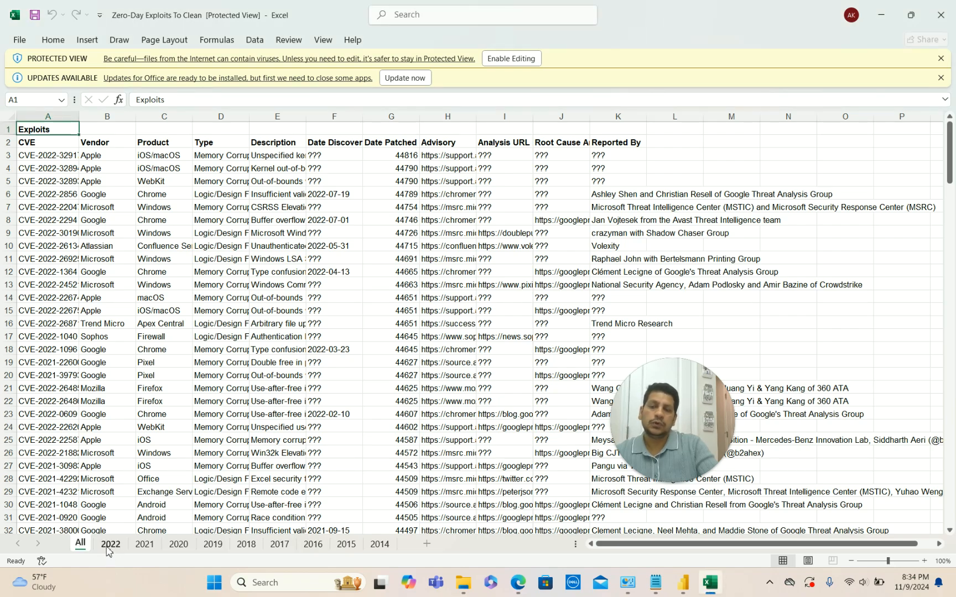
{"action": "left_click", "coordinate": [110, 545]}
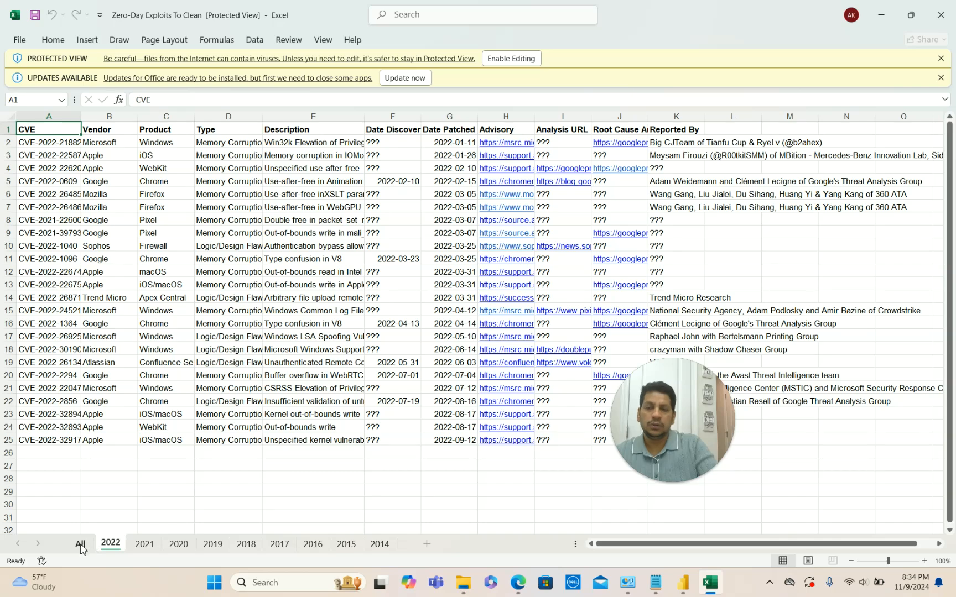
{"action": "left_click", "coordinate": [81, 545]}
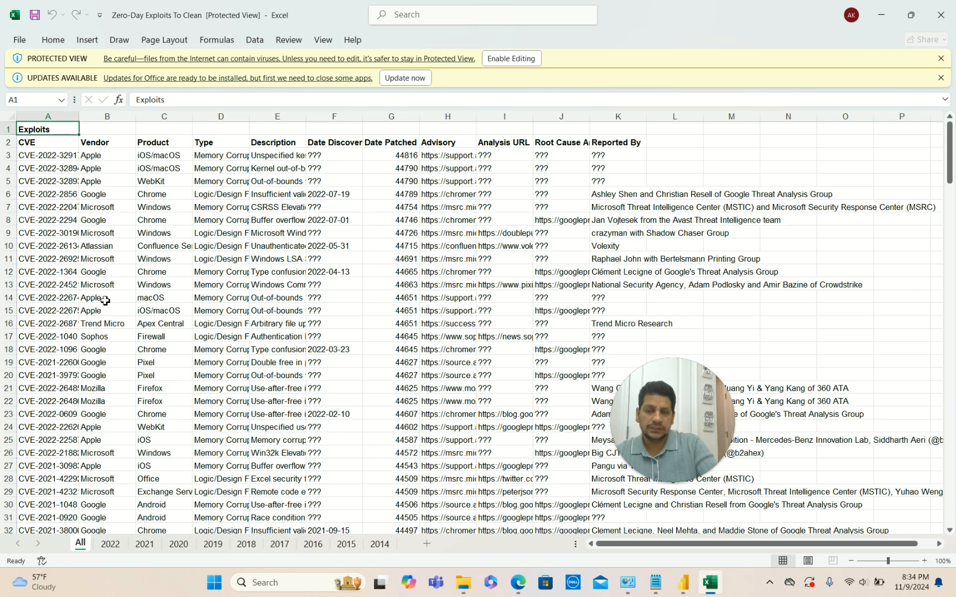
{"action": "left_click", "coordinate": [927, 19]}
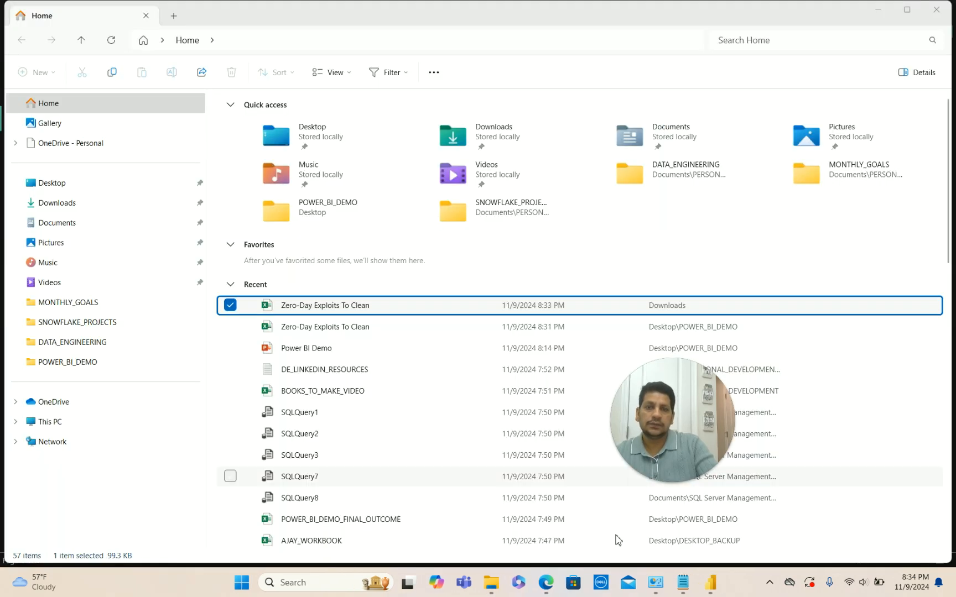
{"action": "left_click", "coordinate": [939, 8]}
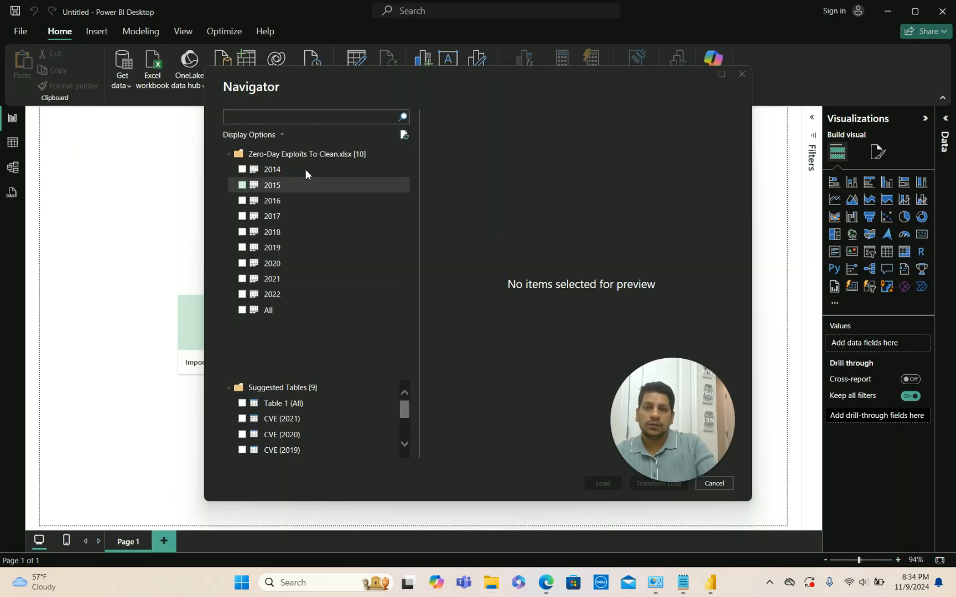
Choose the All sheet for import and open it in Power Query Editor with Transform Data.
{"action": "left_click", "coordinate": [242, 311]}
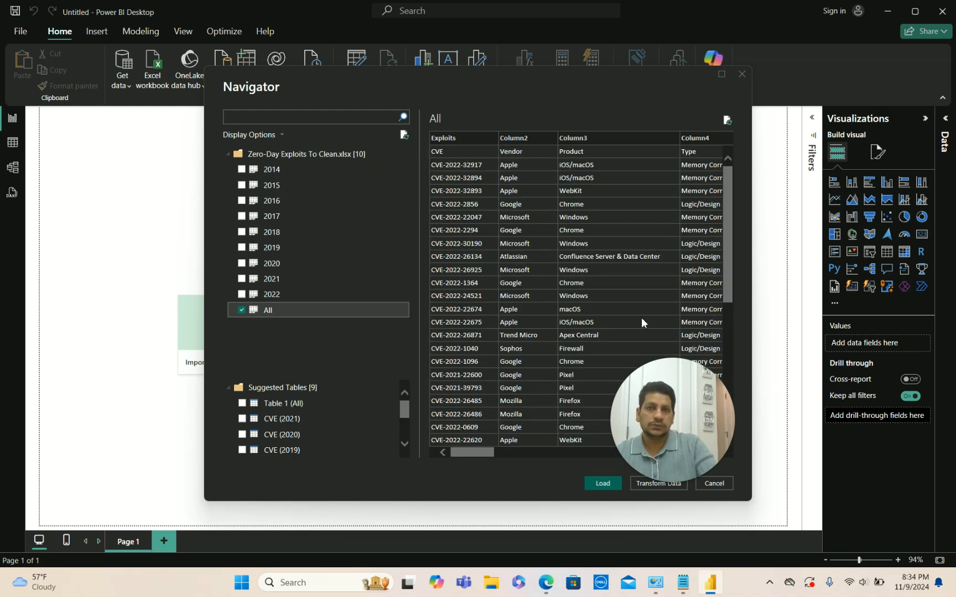
{"action": "left_click_drag", "start_coordinate": [660, 370], "coordinate": [323, 287]}
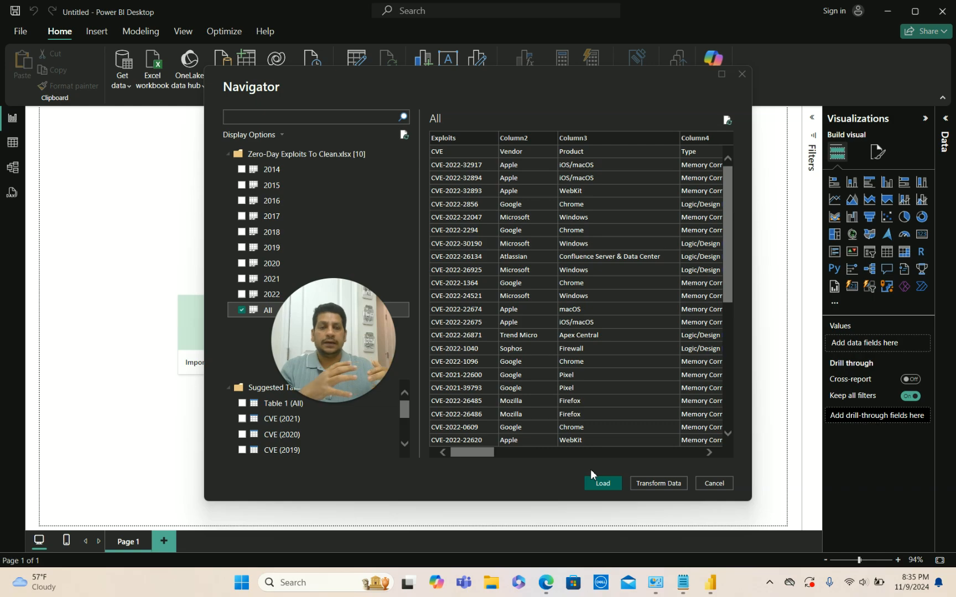
{"action": "left_click", "coordinate": [664, 482]}
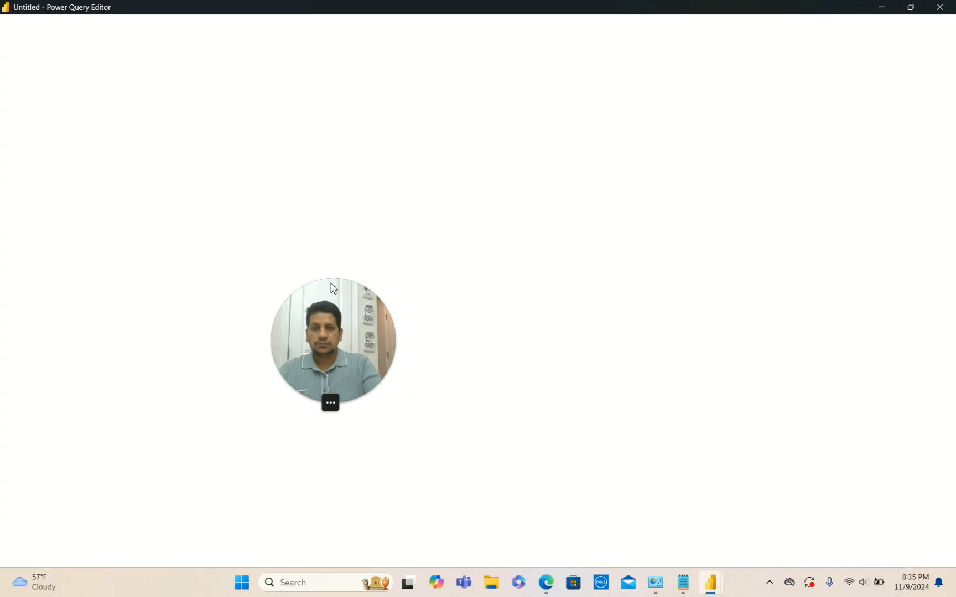
{"action": "left_click_drag", "start_coordinate": [334, 287], "coordinate": [875, 410]}
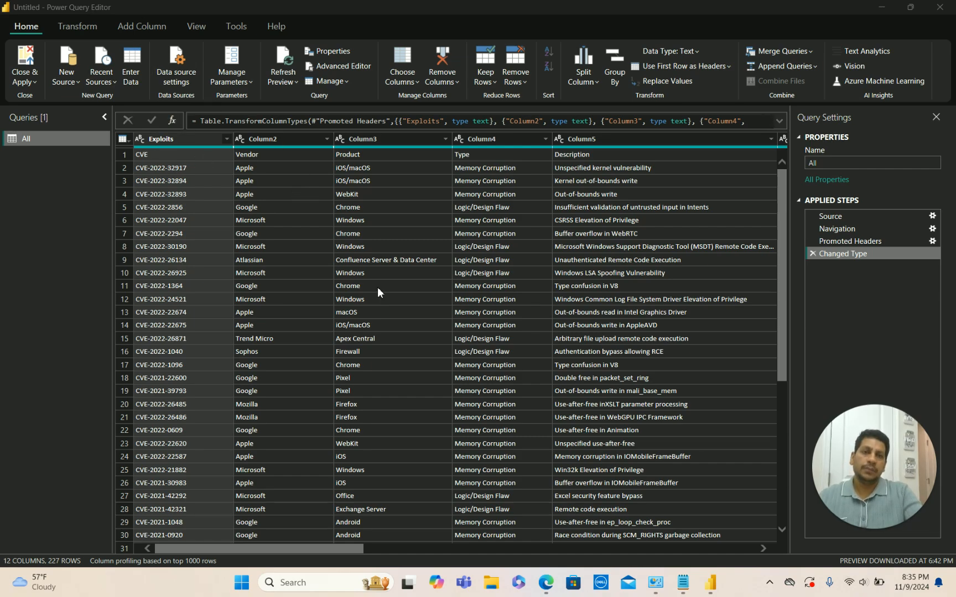
Rename the All query to BROSWER_DATA.
{"action": "double_click", "coordinate": [44, 140]}
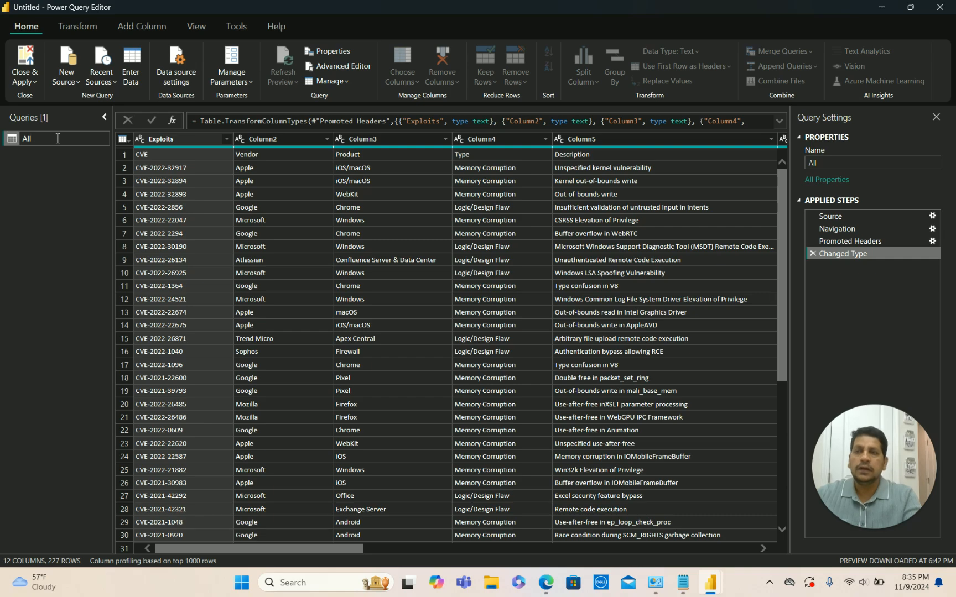
{"action": "key", "text": "BackSpace"}
{"action": "key", "text": "BackSpace"}
{"action": "key", "text": "BackSpace"}
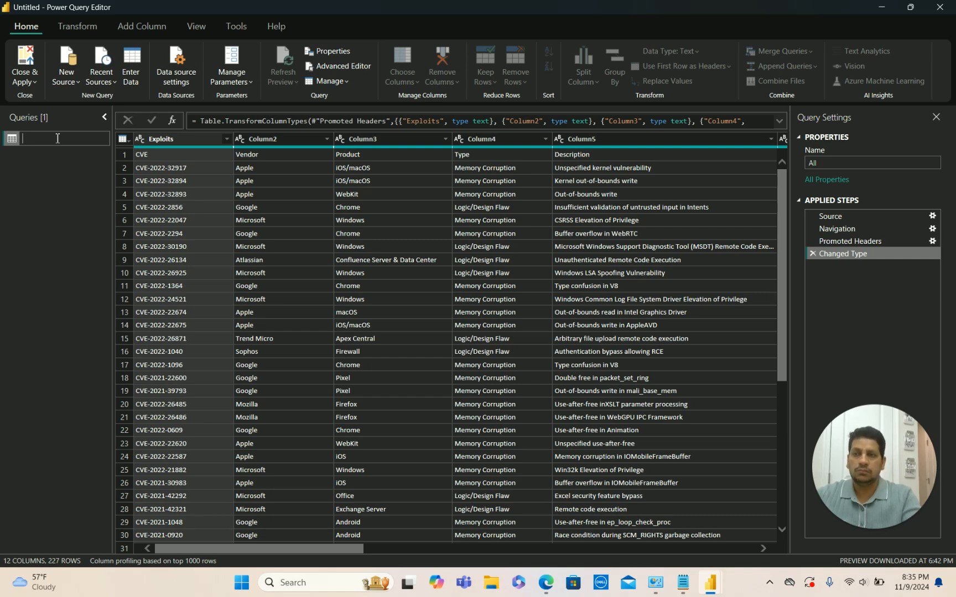
{"action": "type", "text": "EXPLO"}
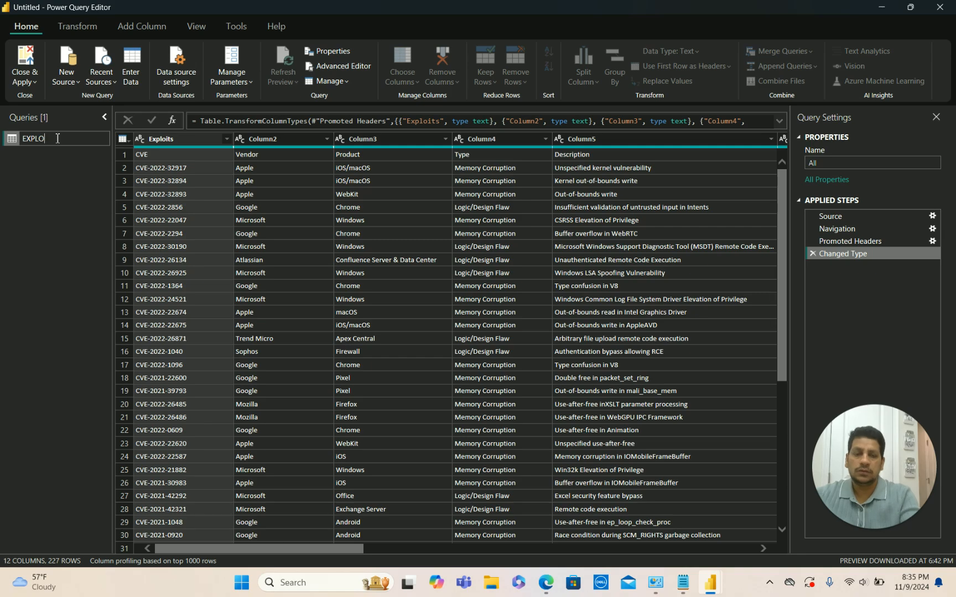
{"action": "key", "text": "BackSpace"}
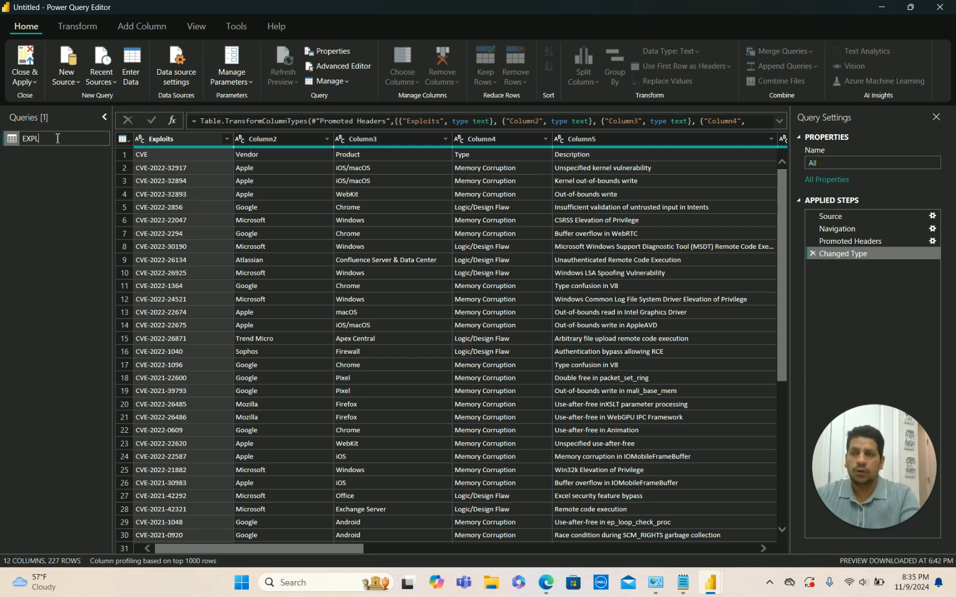
{"action": "key", "text": "BackSpace"}
{"action": "key", "text": "BackSpace"}
{"action": "key", "text": "BackSpace"}
{"action": "key", "text": "BackSpace"}
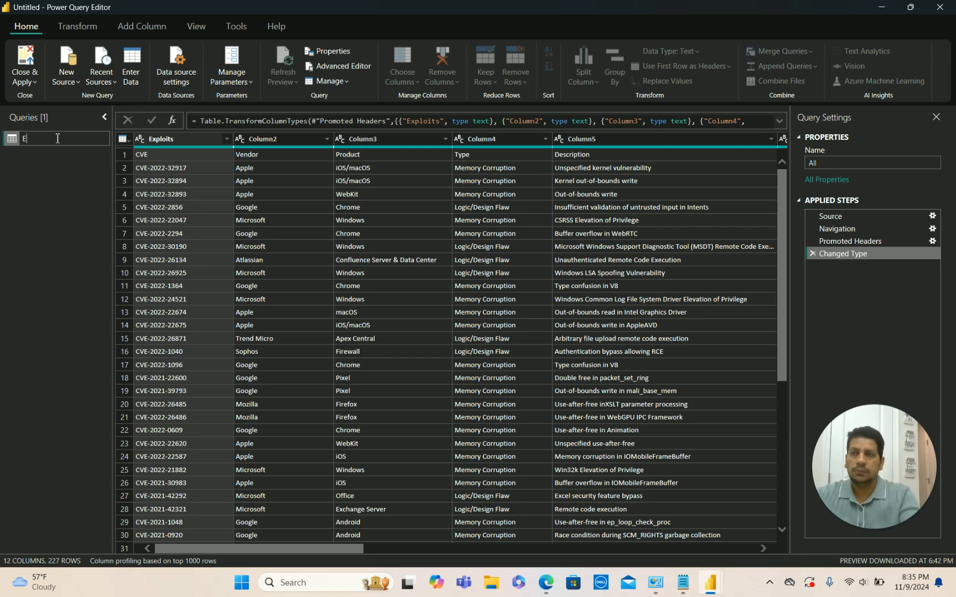
{"action": "type", "text": "BRO"}
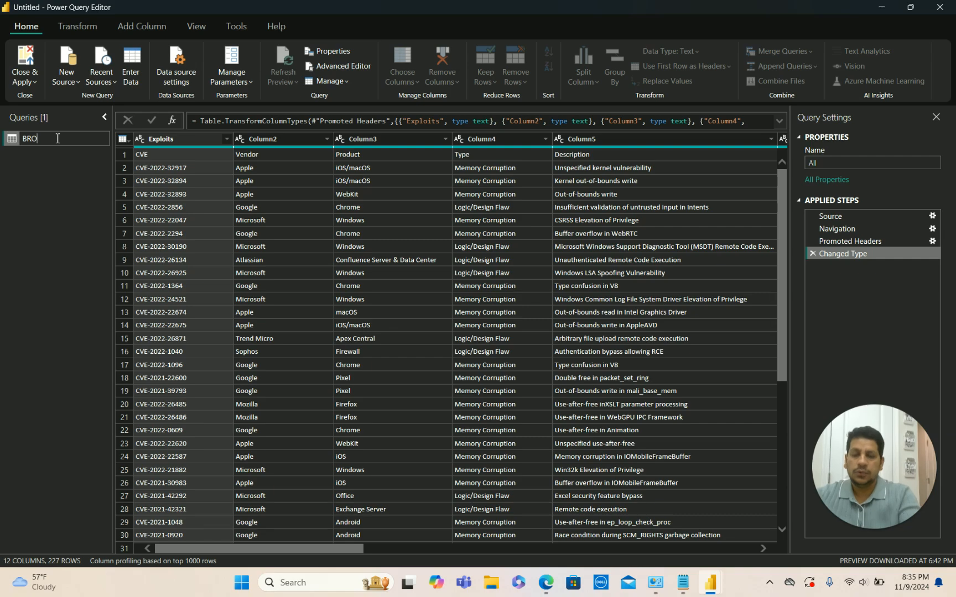
{"action": "type", "text": "SWE"}
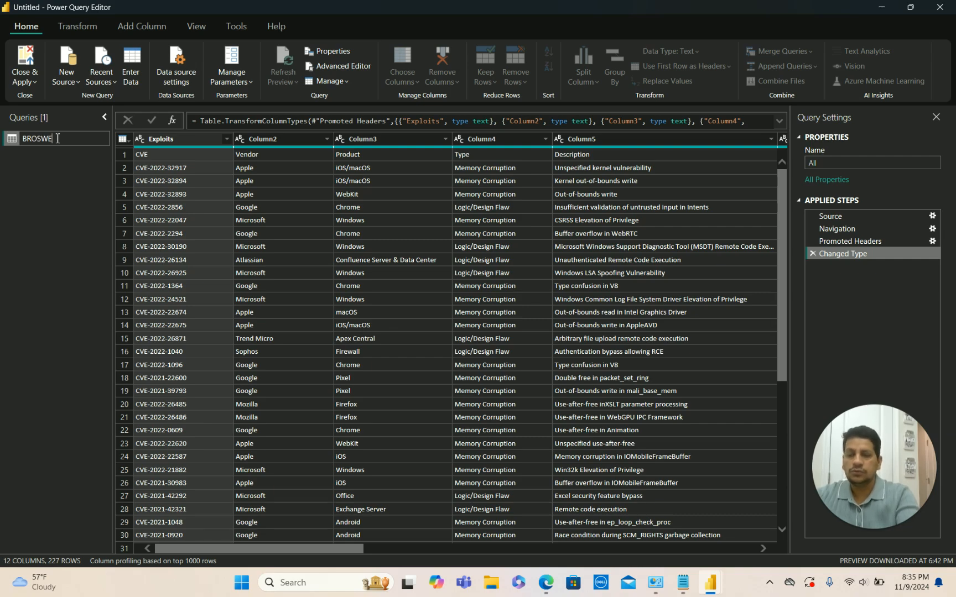
{"action": "type", "text": "R_DATA"}
{"action": "key", "text": "Return"}
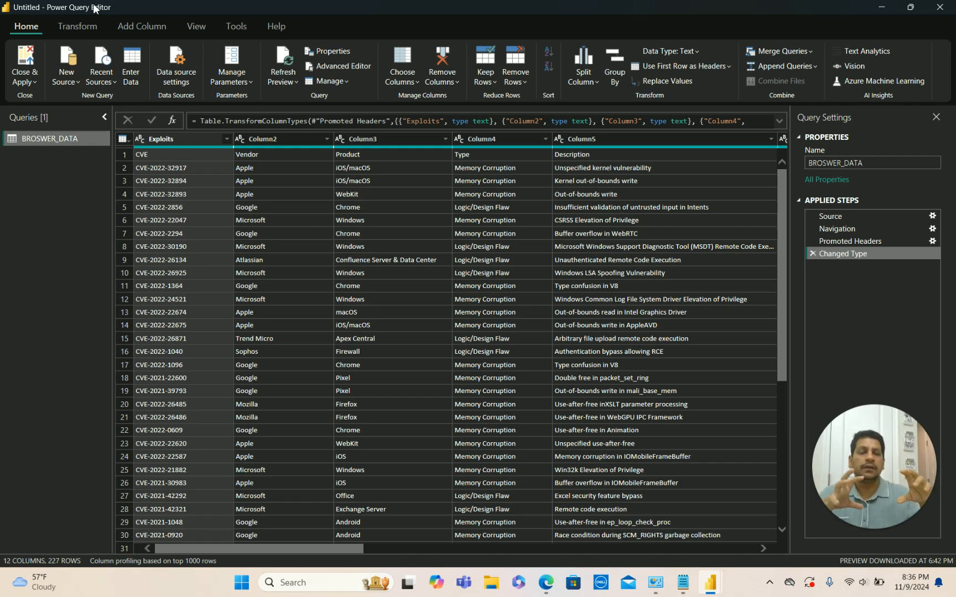
Examine all columns of the BROSWER_DATA preview and show the details of row 1, which holds the real column headings.
{"action": "left_click", "coordinate": [183, 138]}
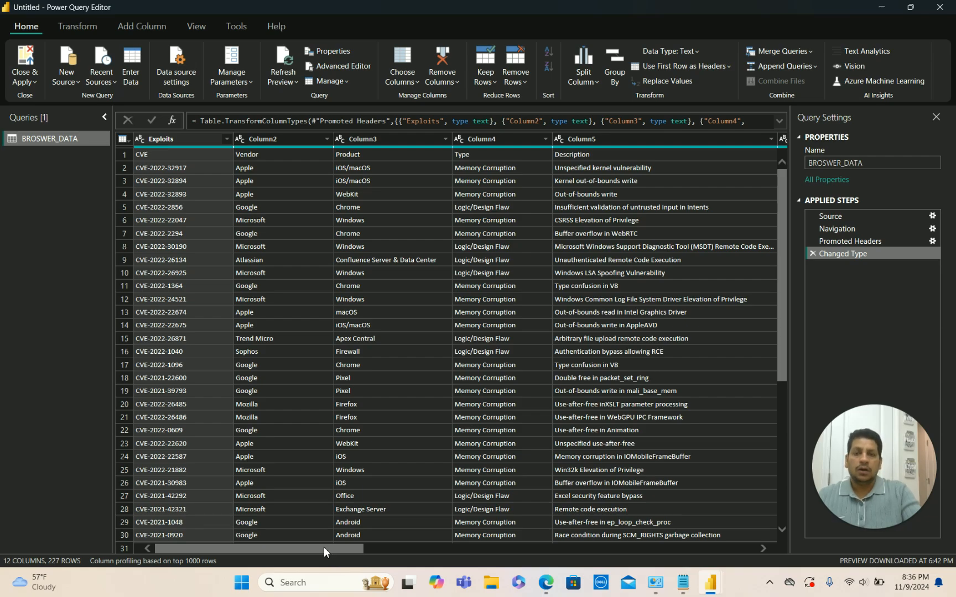
{"action": "left_click_drag", "start_coordinate": [324, 547], "coordinate": [742, 563]}
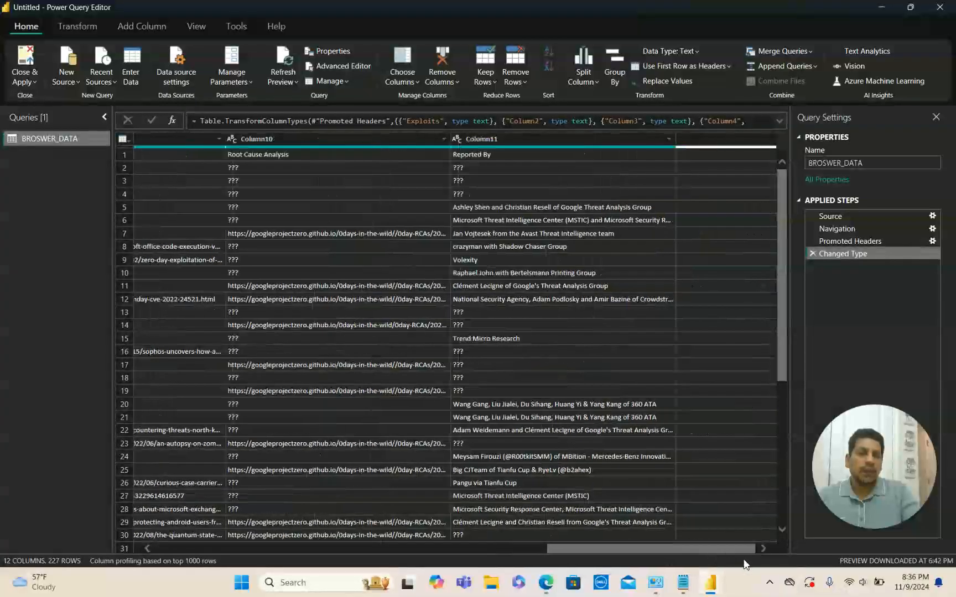
{"action": "left_click_drag", "start_coordinate": [653, 548], "coordinate": [256, 539]}
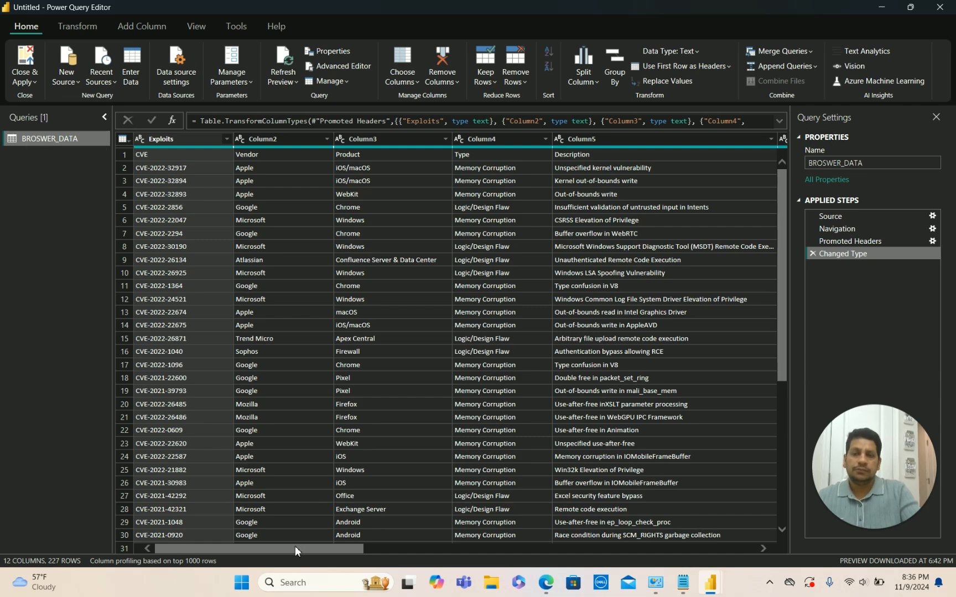
{"action": "left_click_drag", "start_coordinate": [295, 546], "coordinate": [210, 499]}
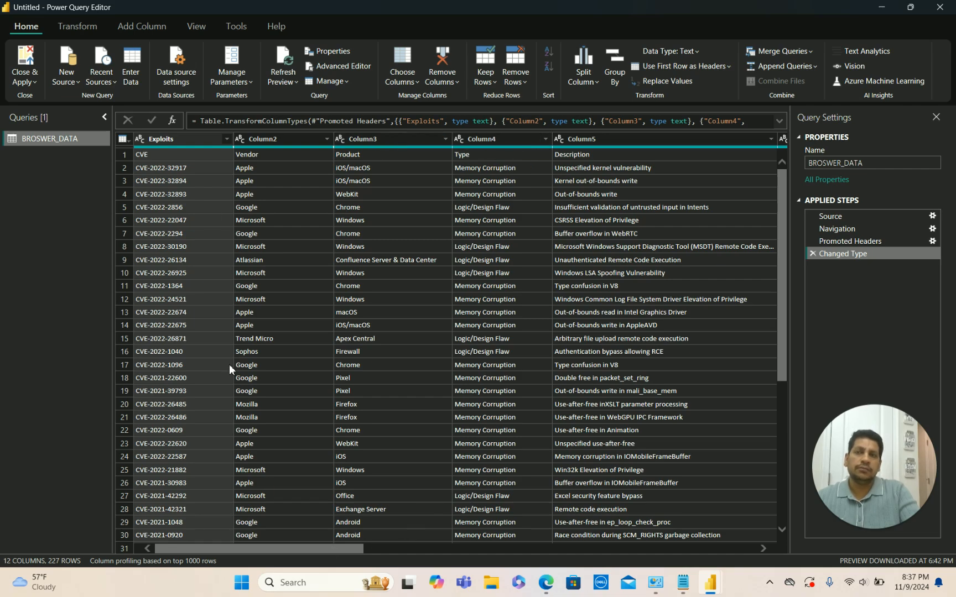
{"action": "left_click", "coordinate": [118, 156]}
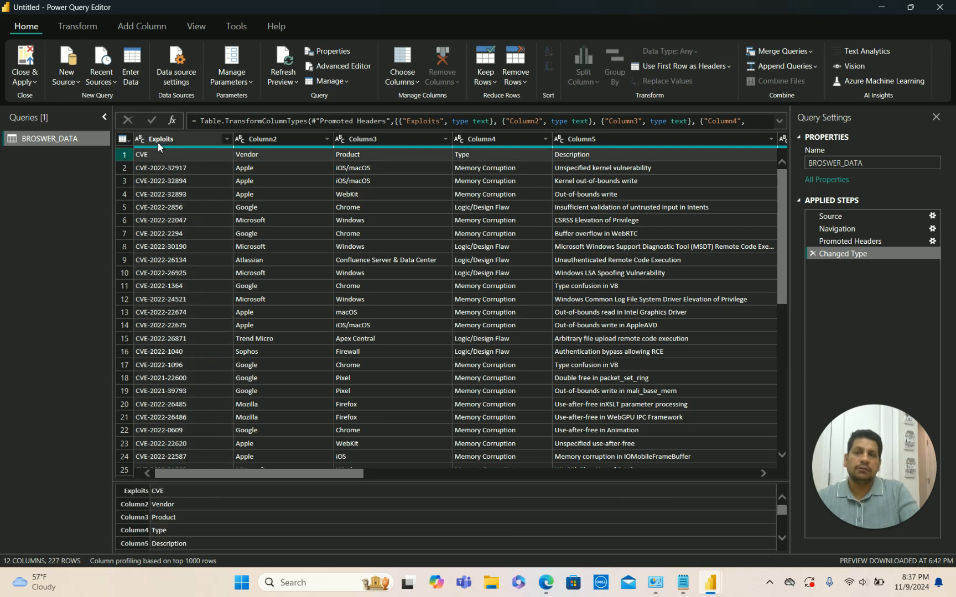
Delete the Changed Type step from the applied steps of BROSWER_DATA.
{"action": "left_click", "coordinate": [122, 139]}
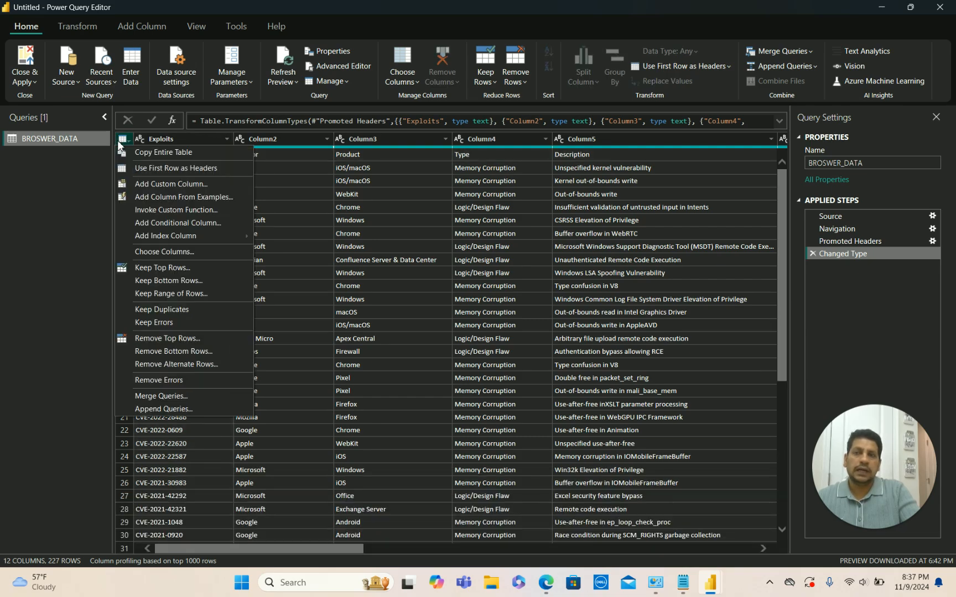
{"action": "left_click", "coordinate": [390, 205]}
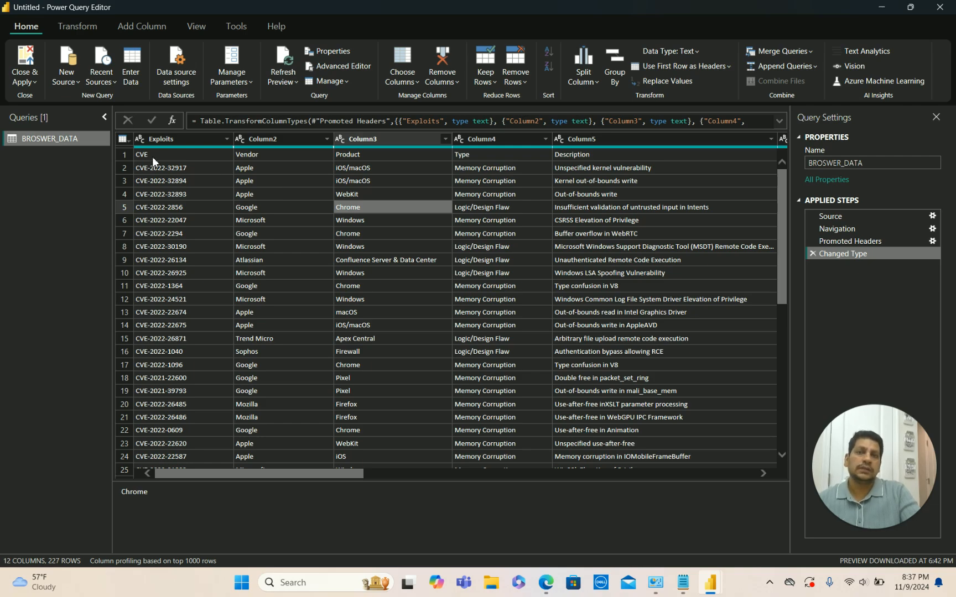
{"action": "left_click", "coordinate": [134, 25]}
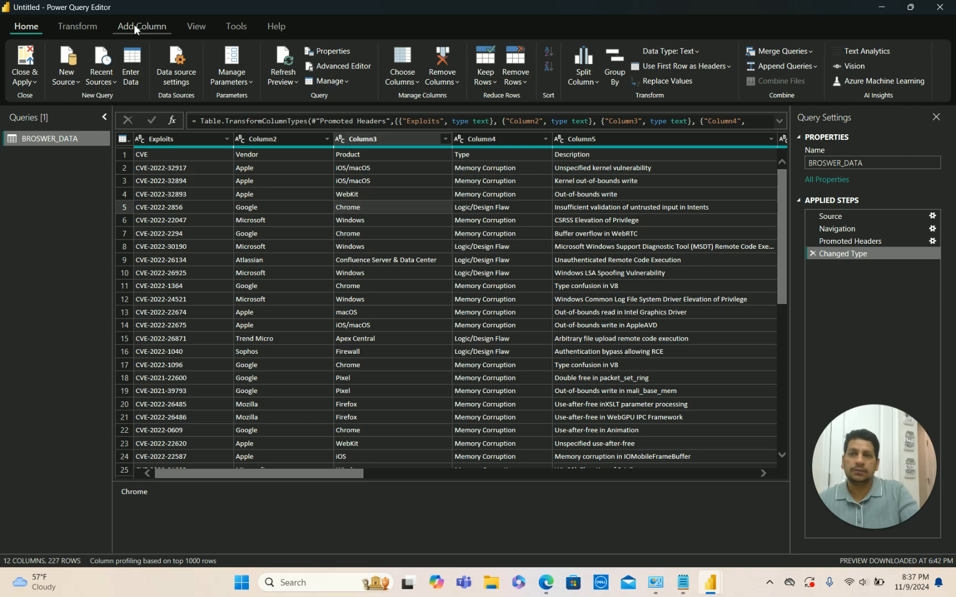
{"action": "left_click", "coordinate": [82, 26]}
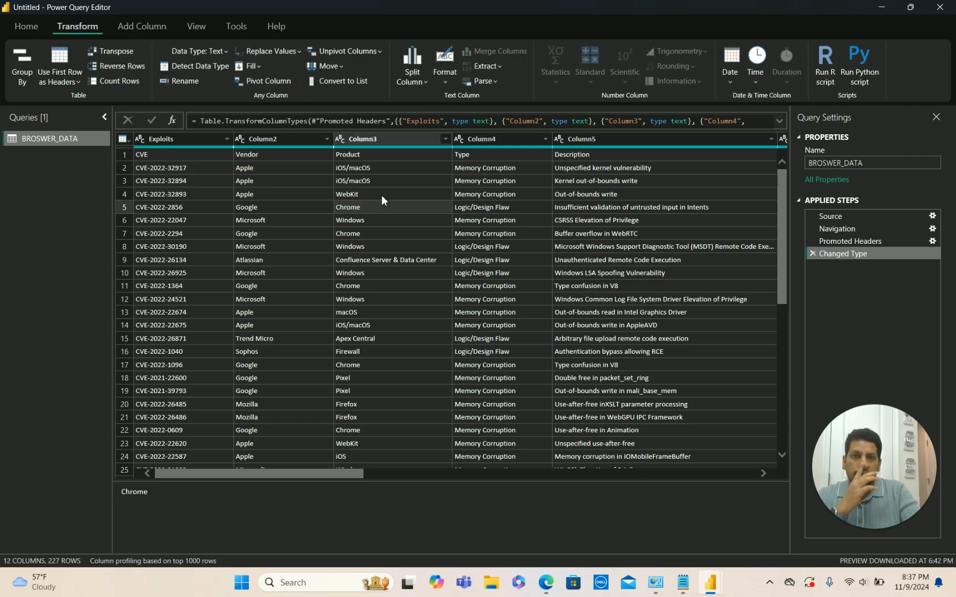
{"action": "left_click", "coordinate": [812, 254]}
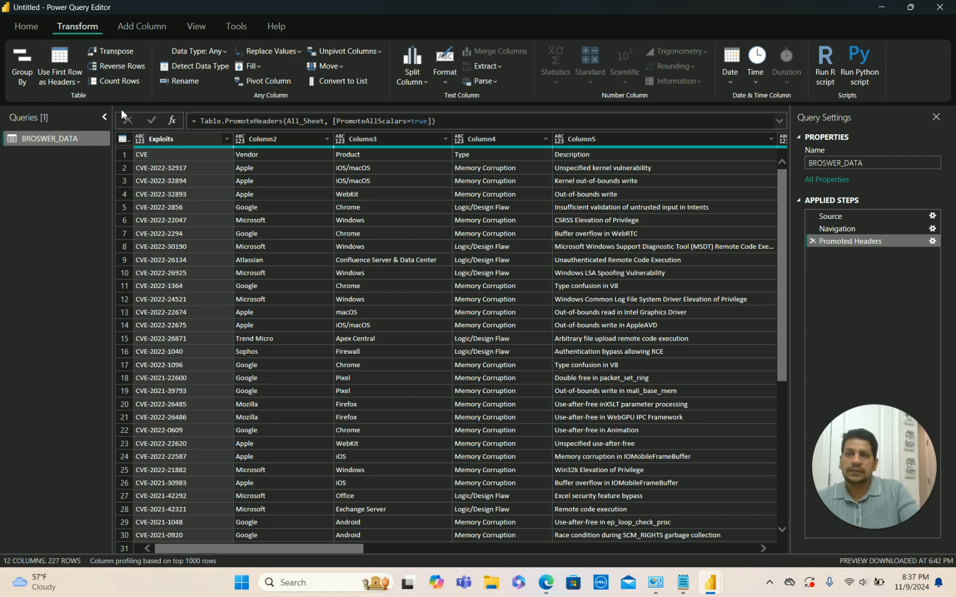
Promote the first row to column headers and delete the automatic type-change step added after it.
{"action": "left_click", "coordinate": [81, 81]}
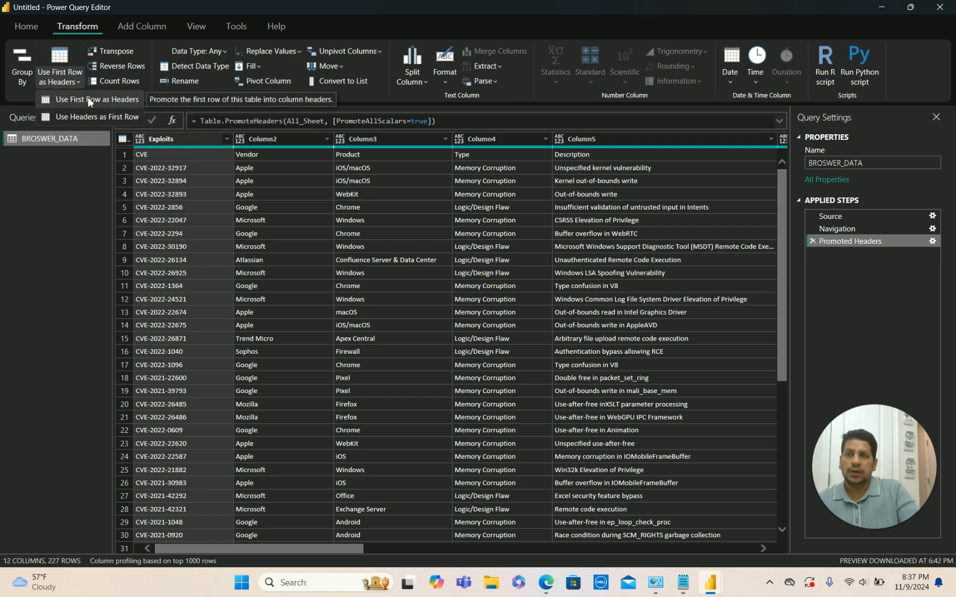
{"action": "left_click", "coordinate": [88, 98]}
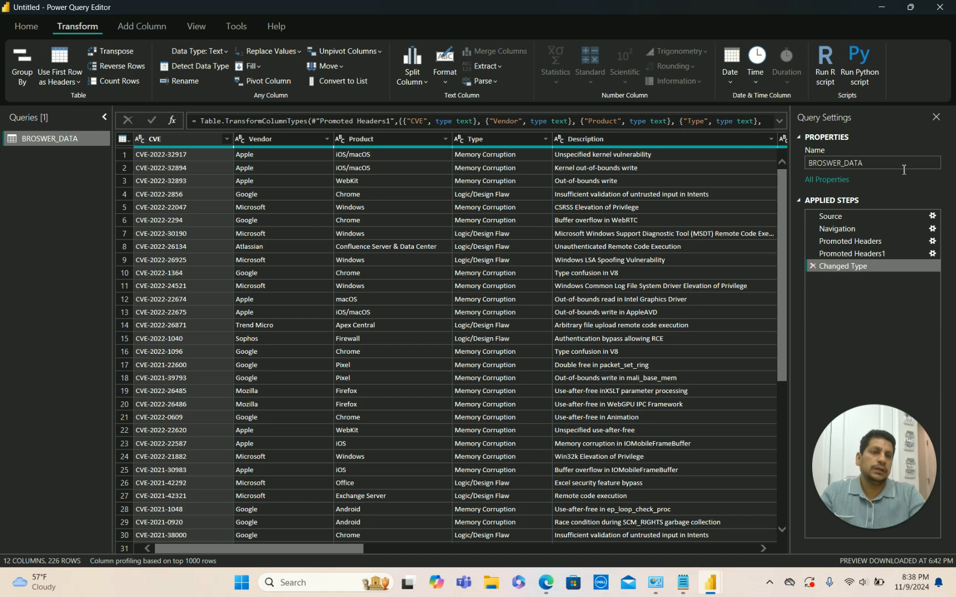
{"action": "left_click", "coordinate": [812, 267]}
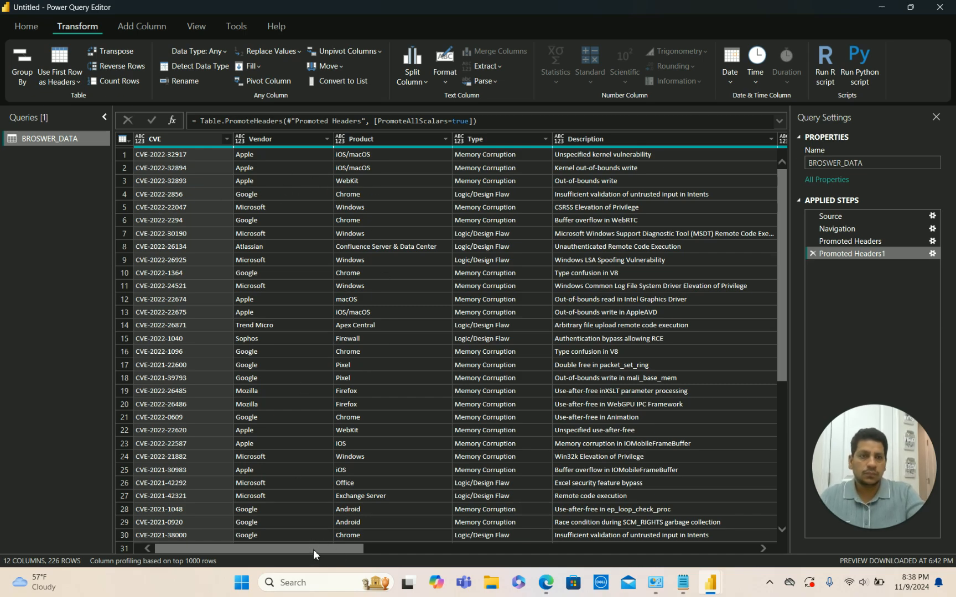
Check Column12 down to the last row and remove that empty column from the table.
{"action": "left_click_drag", "start_coordinate": [313, 550], "coordinate": [220, 552]}
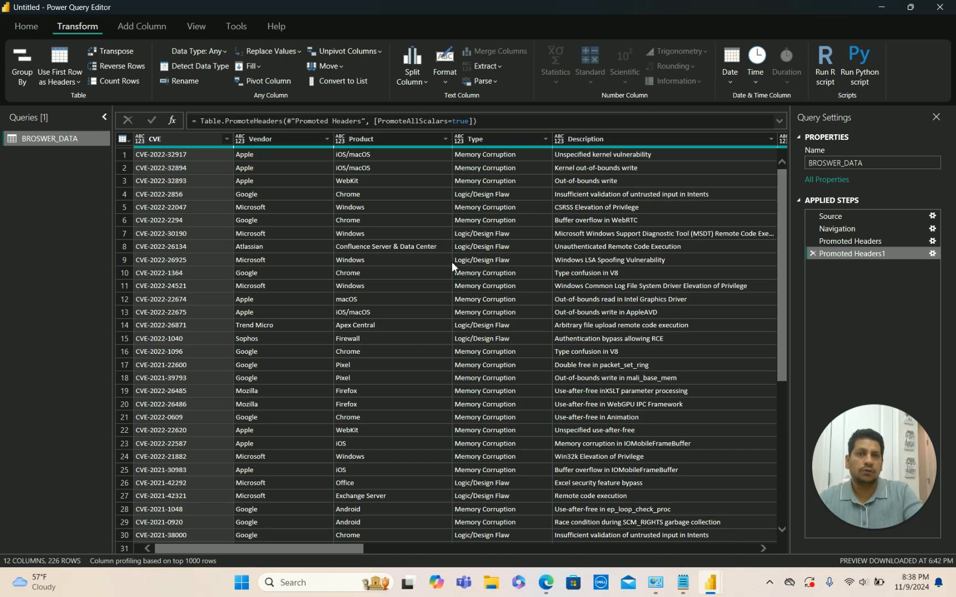
{"action": "left_click_drag", "start_coordinate": [290, 550], "coordinate": [700, 543]}
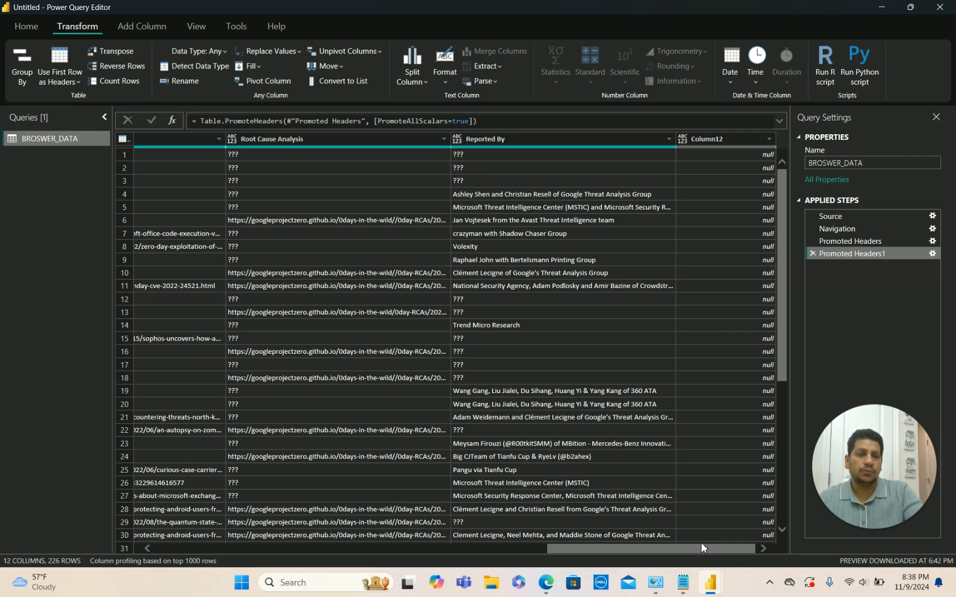
{"action": "left_click", "coordinate": [701, 543]}
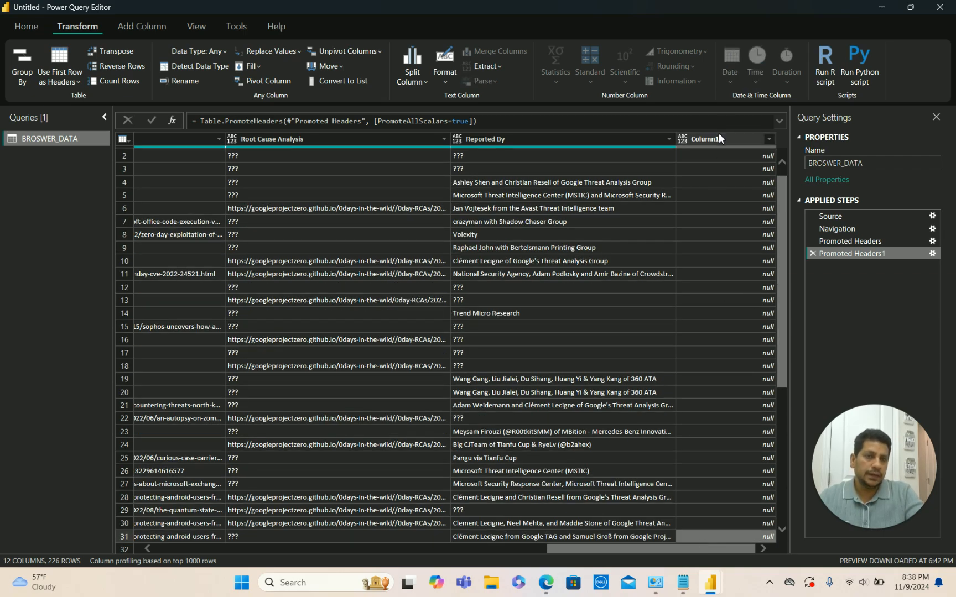
{"action": "left_click_drag", "start_coordinate": [782, 212], "coordinate": [784, 527]}
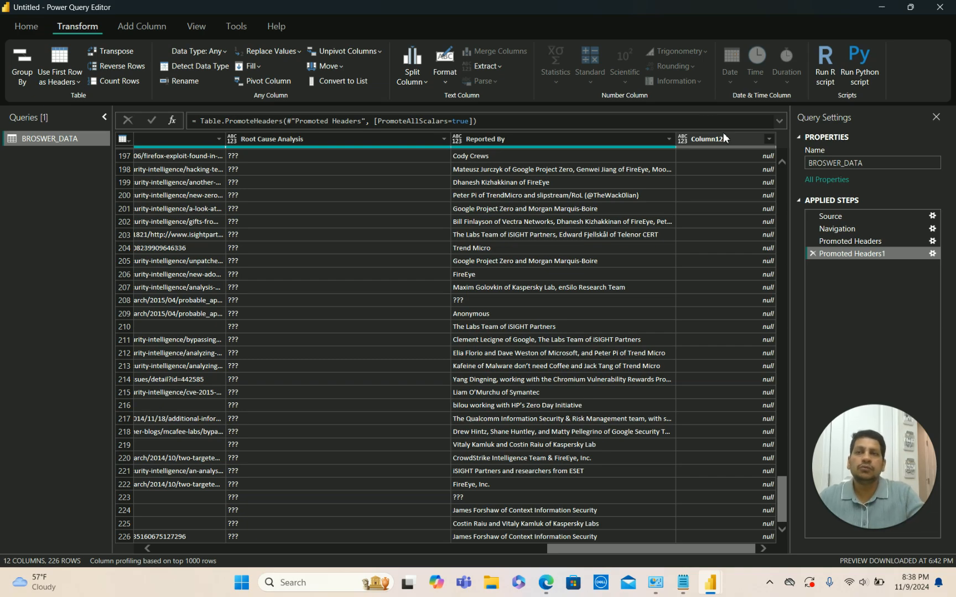
{"action": "left_click", "coordinate": [31, 27]}
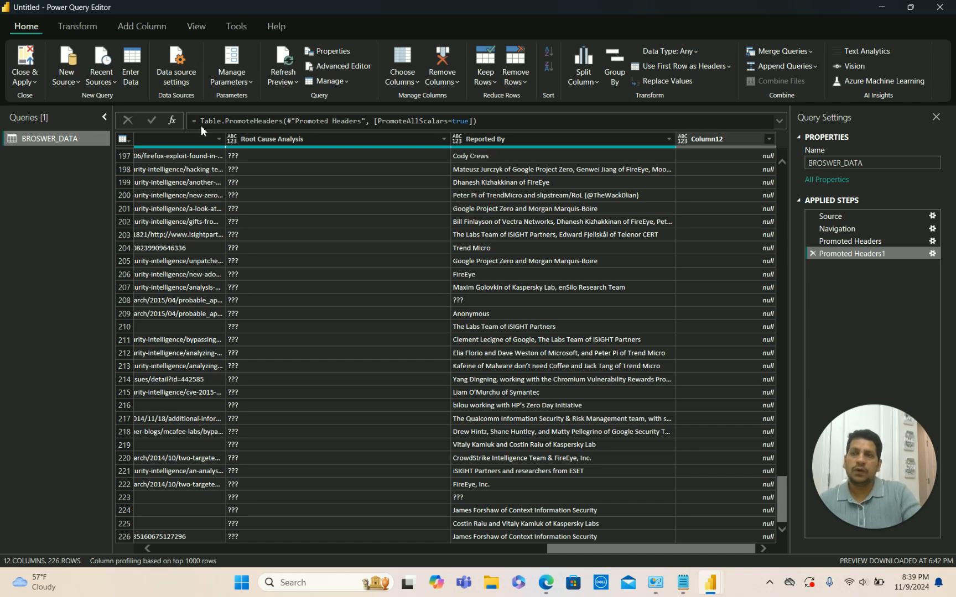
{"action": "left_click", "coordinate": [458, 85]}
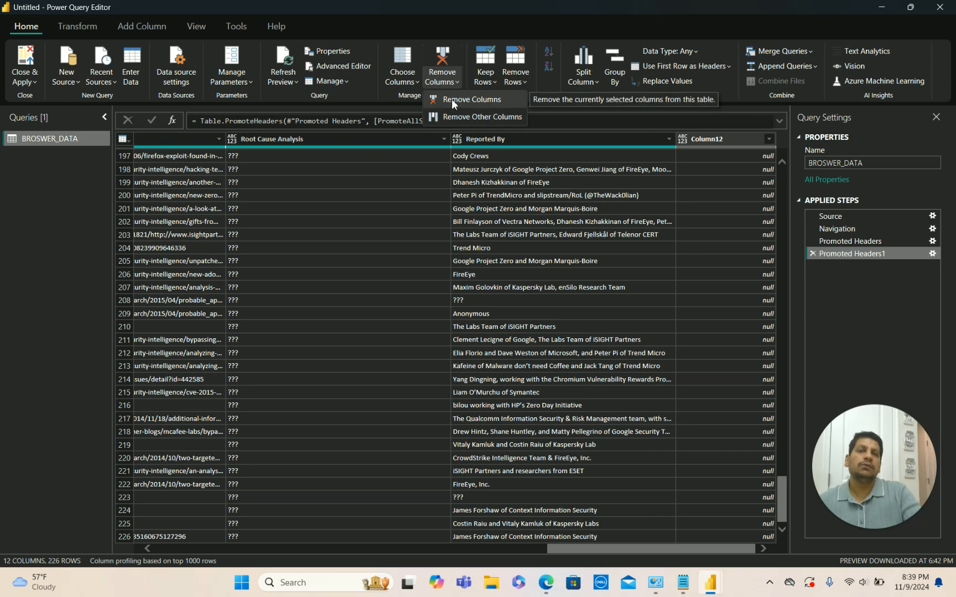
{"action": "left_click", "coordinate": [711, 138]}
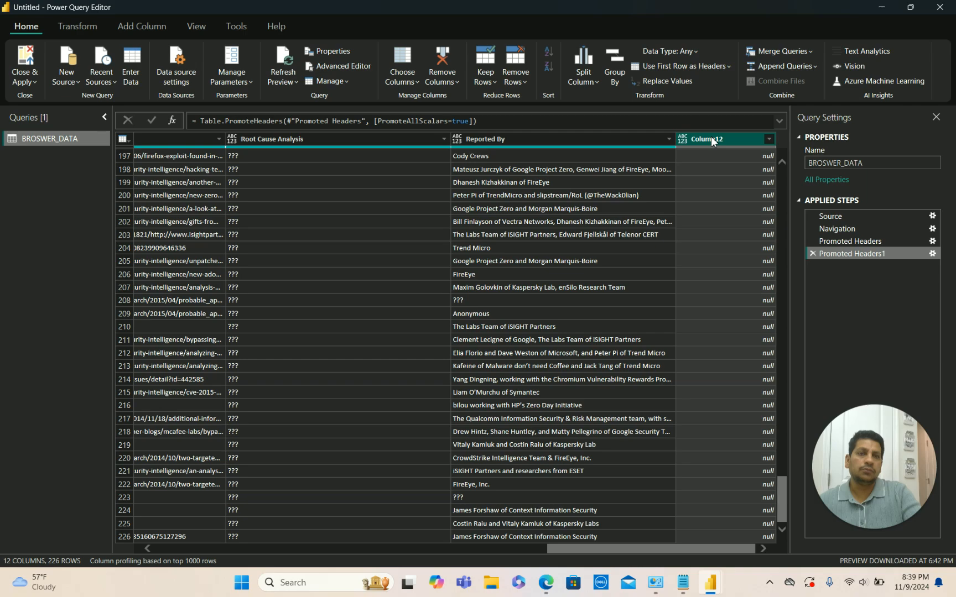
{"action": "left_click", "coordinate": [456, 85]}
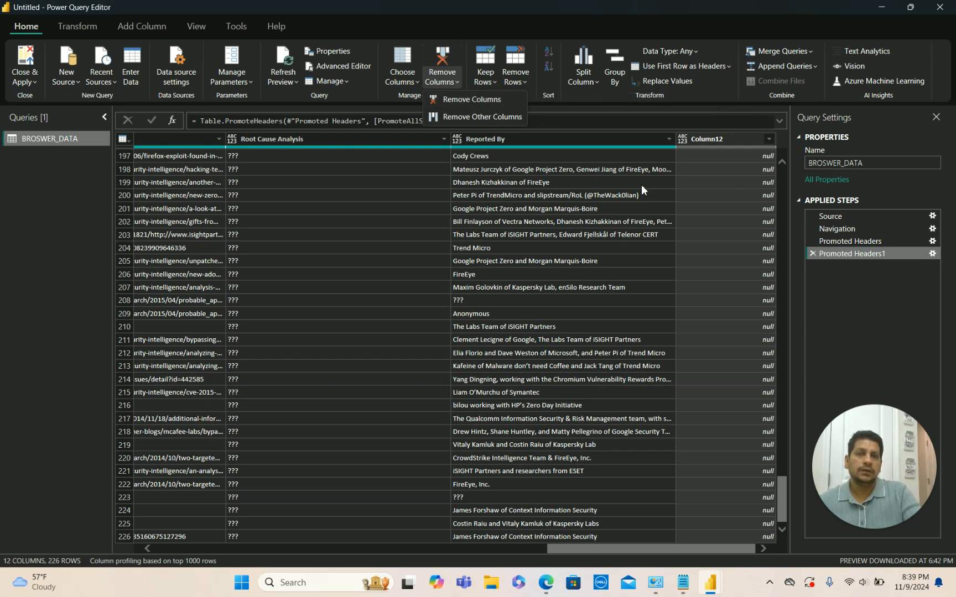
{"action": "left_click", "coordinate": [653, 16]}
{"action": "left_click", "coordinate": [734, 145]}
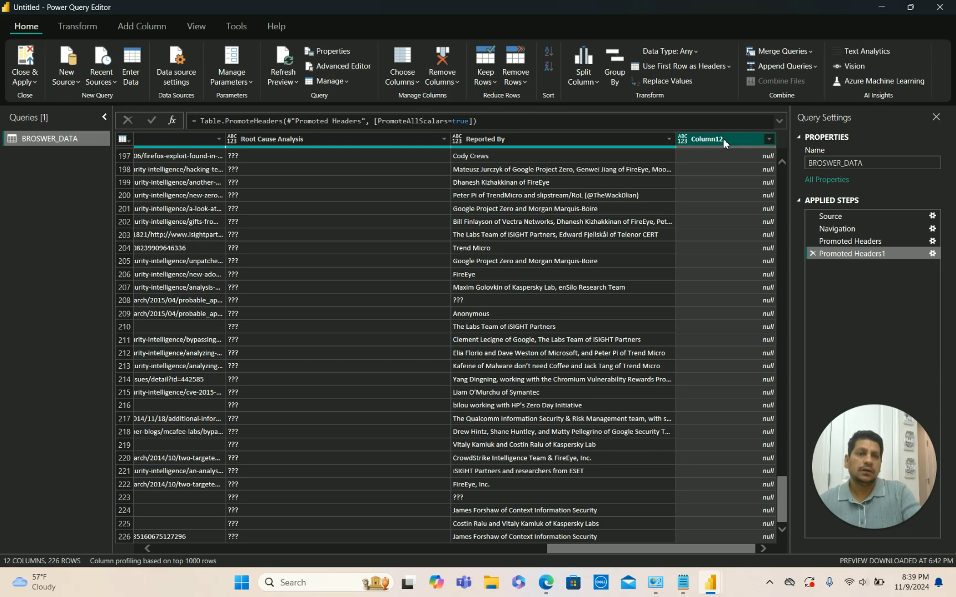
{"action": "right_click", "coordinate": [723, 138]}
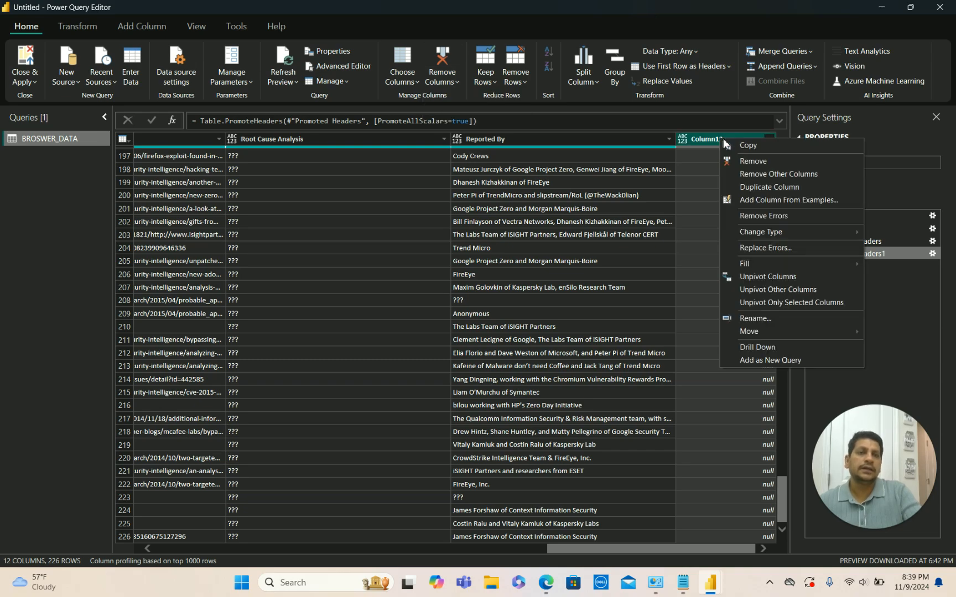
{"action": "left_click", "coordinate": [753, 162]}
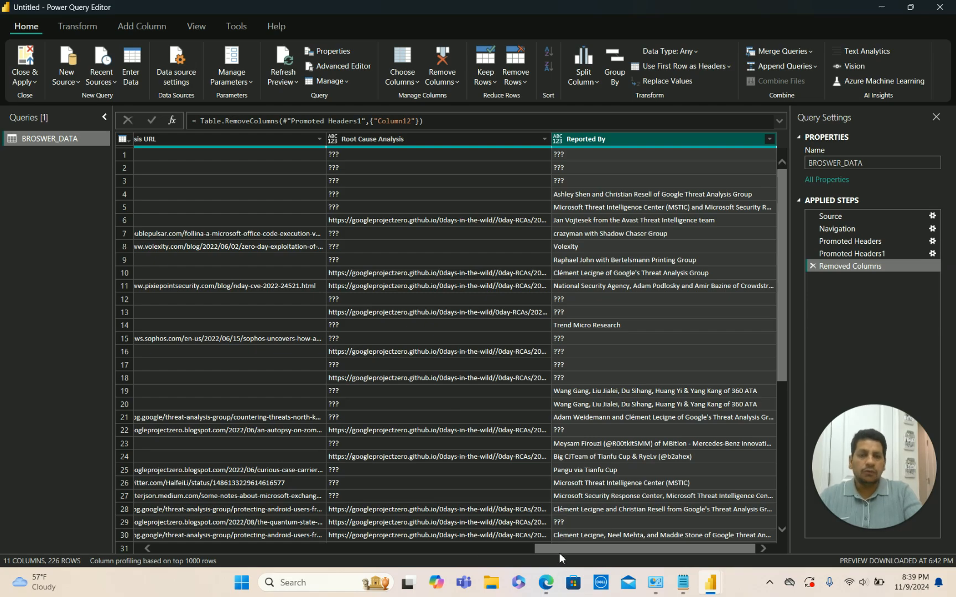
Review the remaining columns from CVE to Reported By and inspect the first value in the Advisory column.
{"action": "left_click_drag", "start_coordinate": [559, 553], "coordinate": [117, 542]}
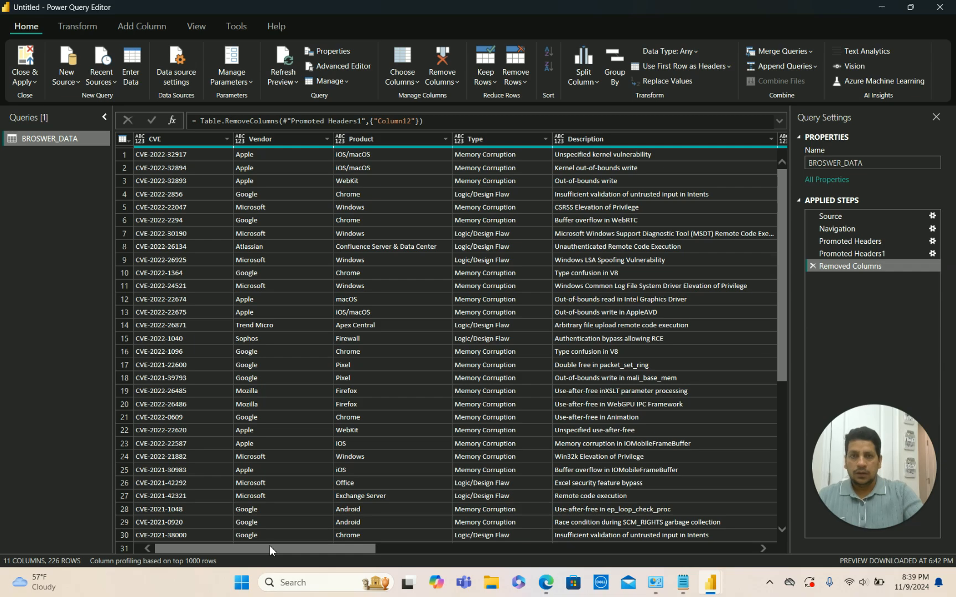
{"action": "left_click_drag", "start_coordinate": [260, 548], "coordinate": [672, 557]}
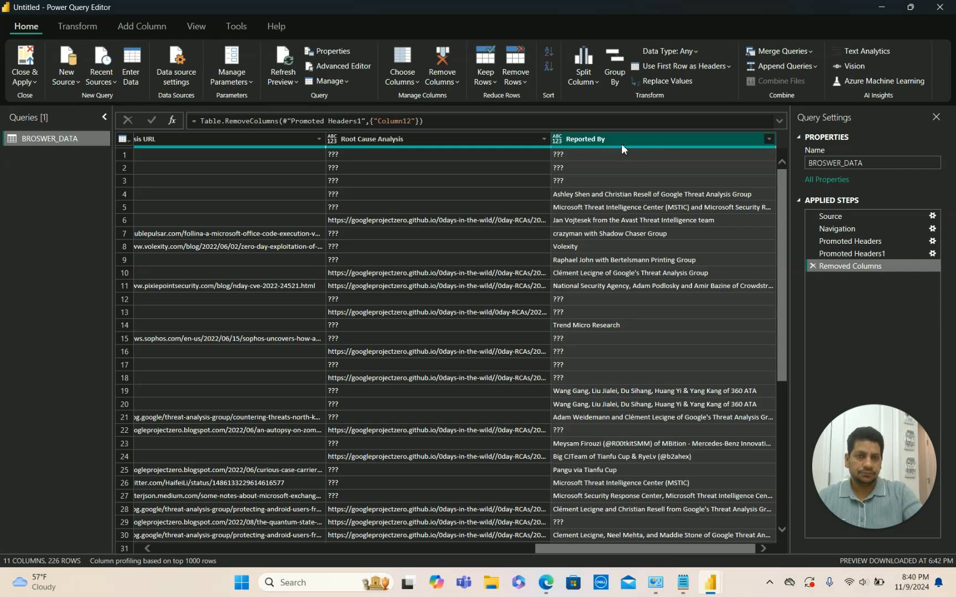
{"action": "left_click_drag", "start_coordinate": [563, 550], "coordinate": [141, 538]}
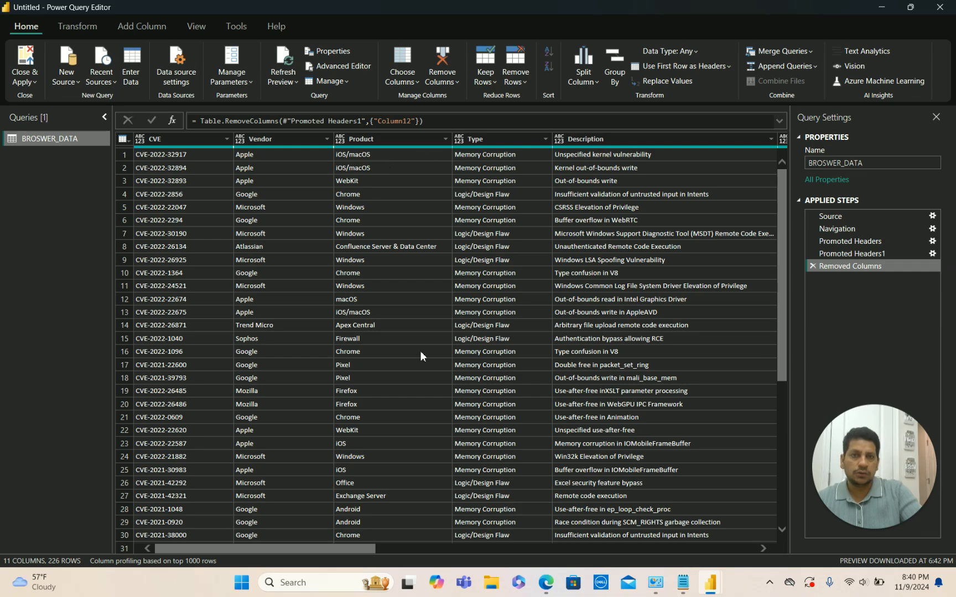
{"action": "left_click_drag", "start_coordinate": [259, 546], "coordinate": [507, 578]}
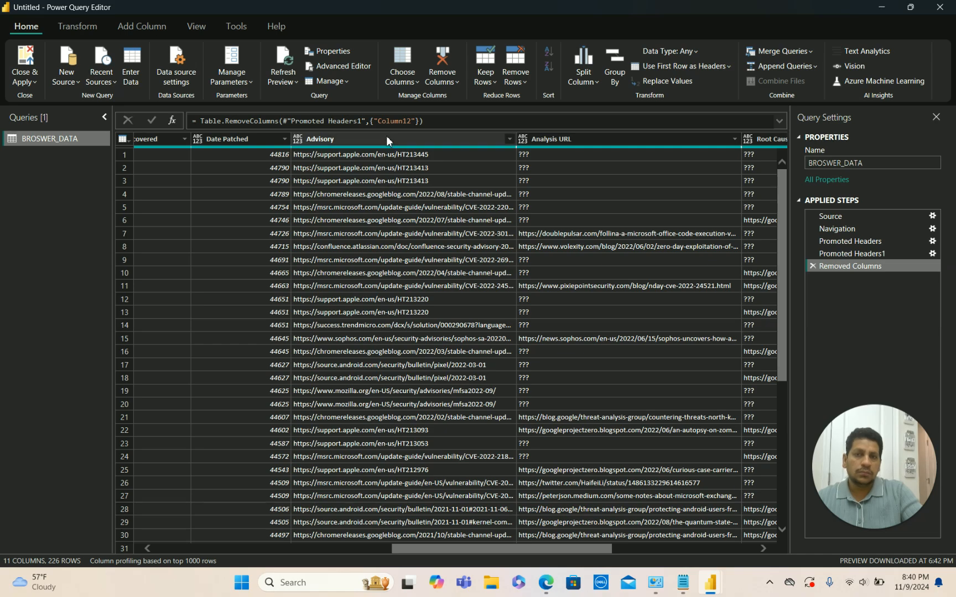
{"action": "left_click", "coordinate": [356, 157]}
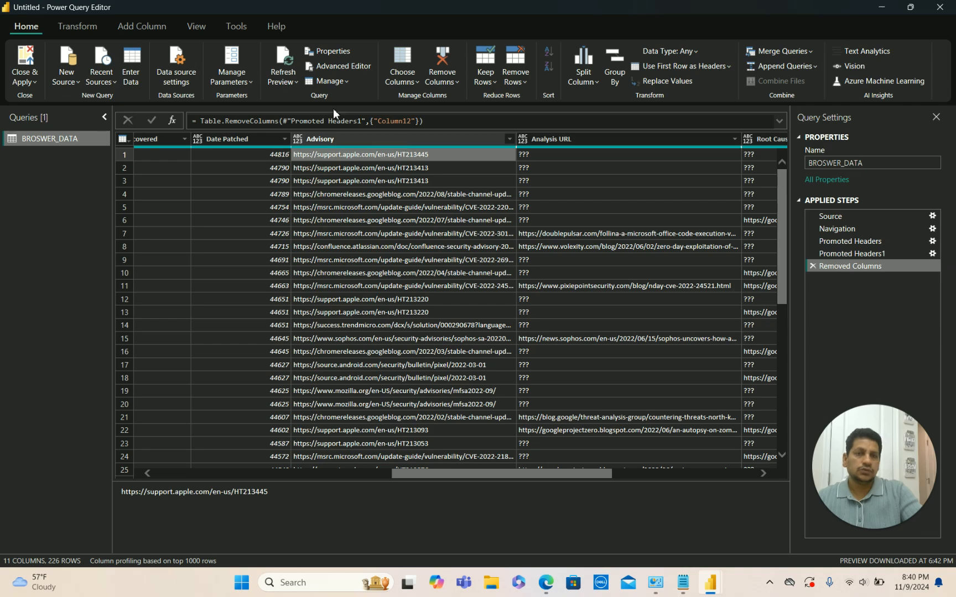
{"action": "left_click", "coordinate": [356, 139]}
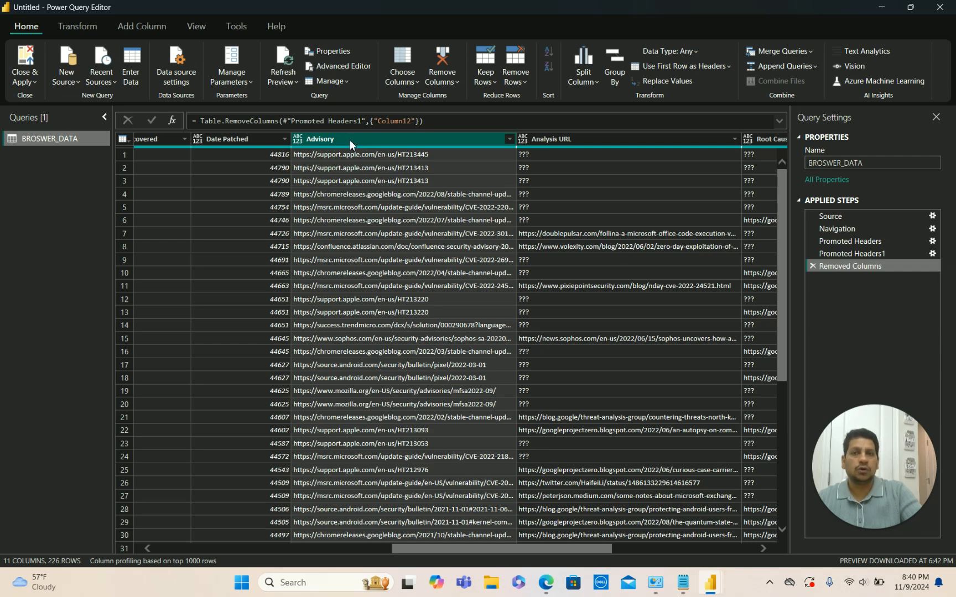
Try renaming the Advisory column to Advisory URL and delete the resulting rename step.
{"action": "right_click", "coordinate": [351, 142]}
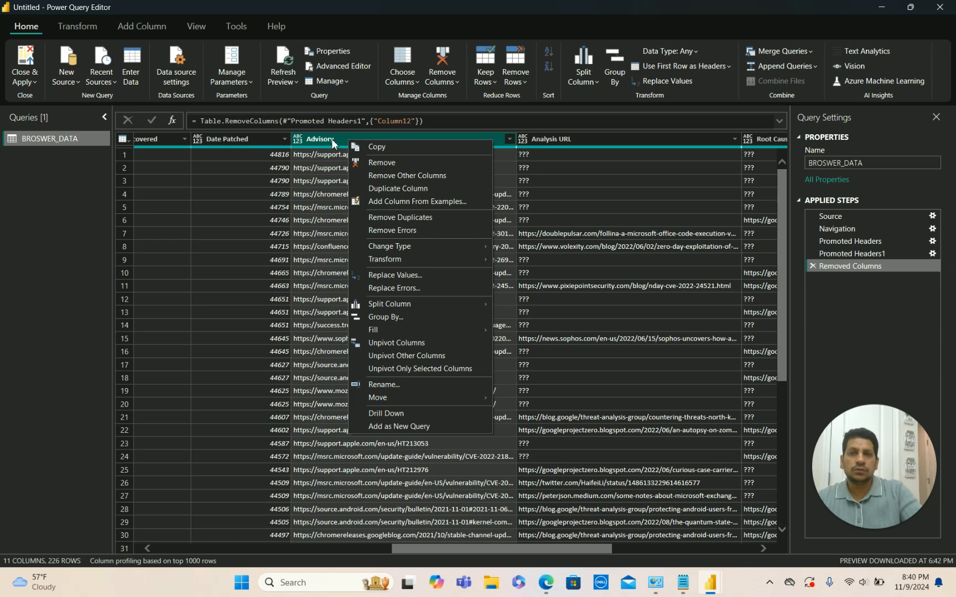
{"action": "key", "text": "Escape"}
{"action": "right_click", "coordinate": [332, 143]}
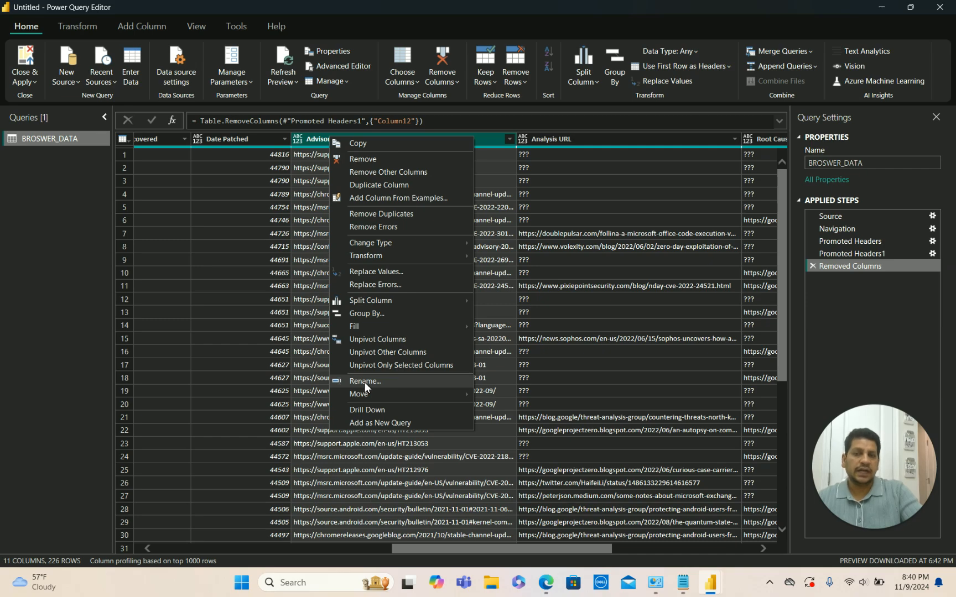
{"action": "left_click", "coordinate": [484, 140]}
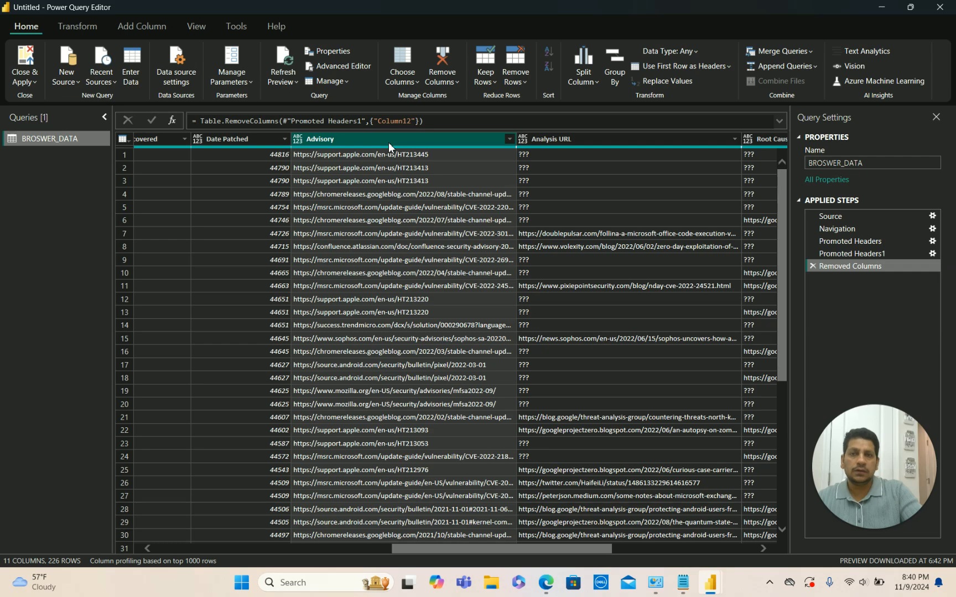
{"action": "double_click", "coordinate": [357, 141]}
{"action": "left_click", "coordinate": [359, 142]}
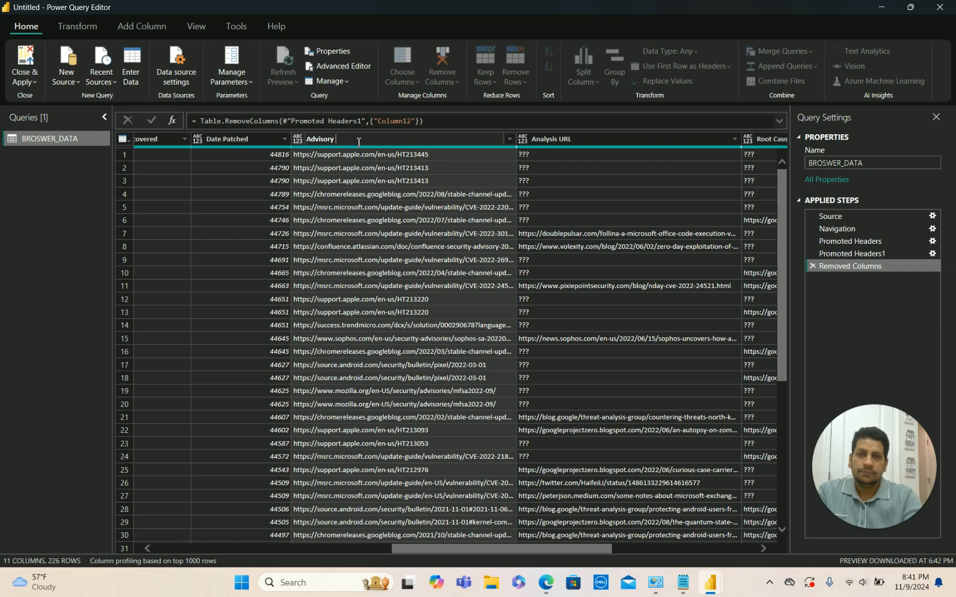
{"action": "type", "text": "URL"}
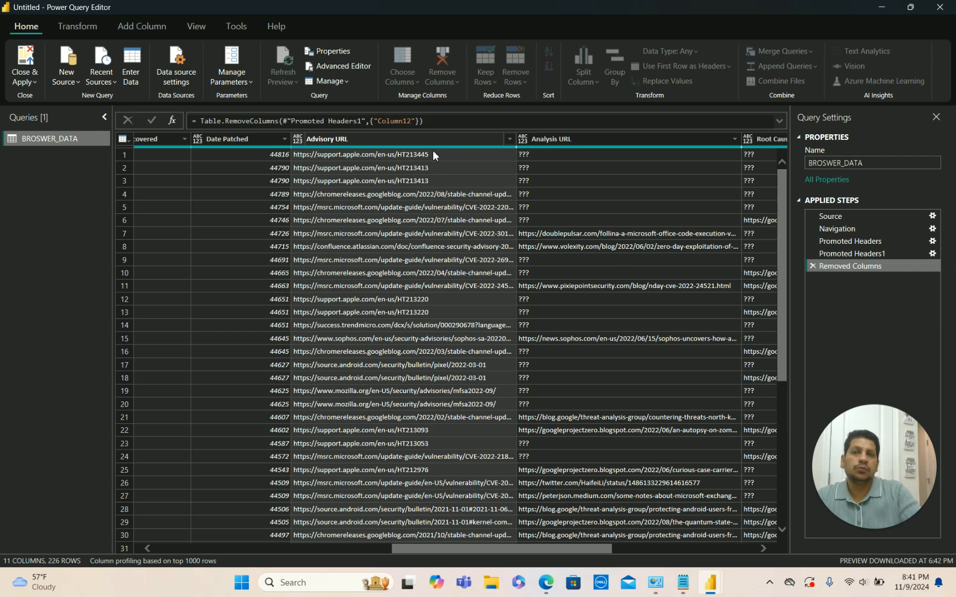
{"action": "key", "text": "Return"}
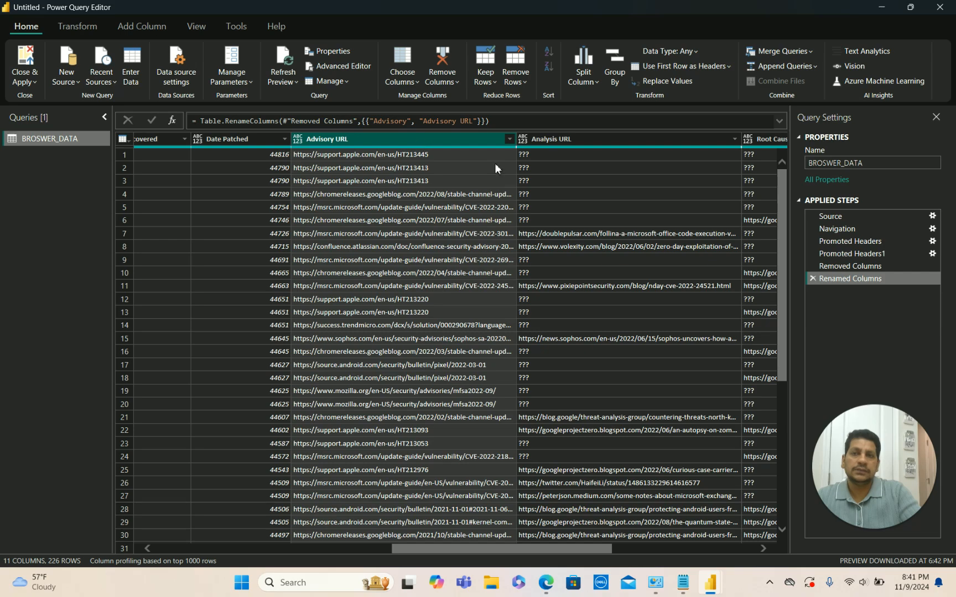
{"action": "left_click", "coordinate": [816, 280]}
Rename the Advisory column to Advisory URL.
{"action": "left_click", "coordinate": [360, 143]}
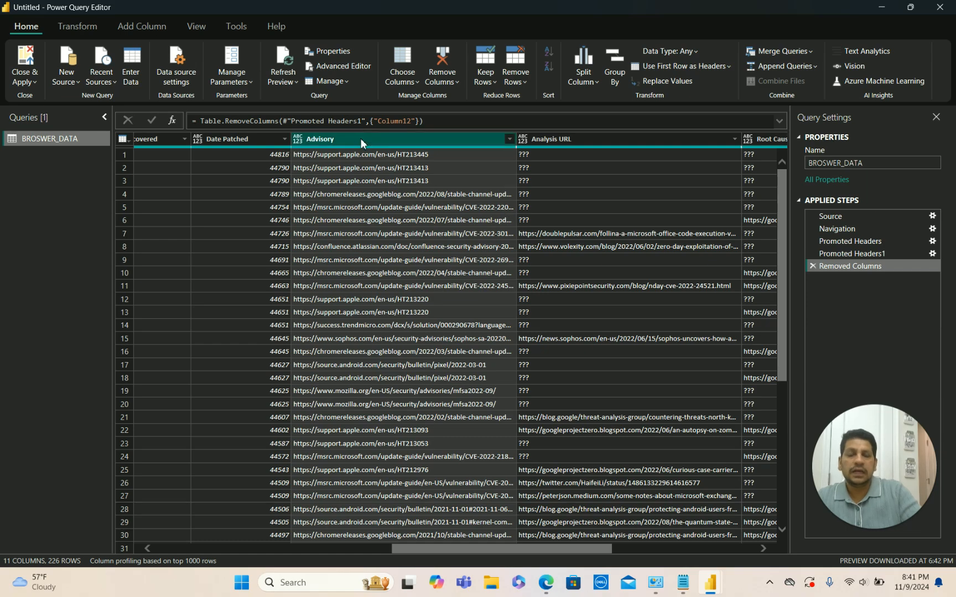
{"action": "right_click", "coordinate": [361, 142]}
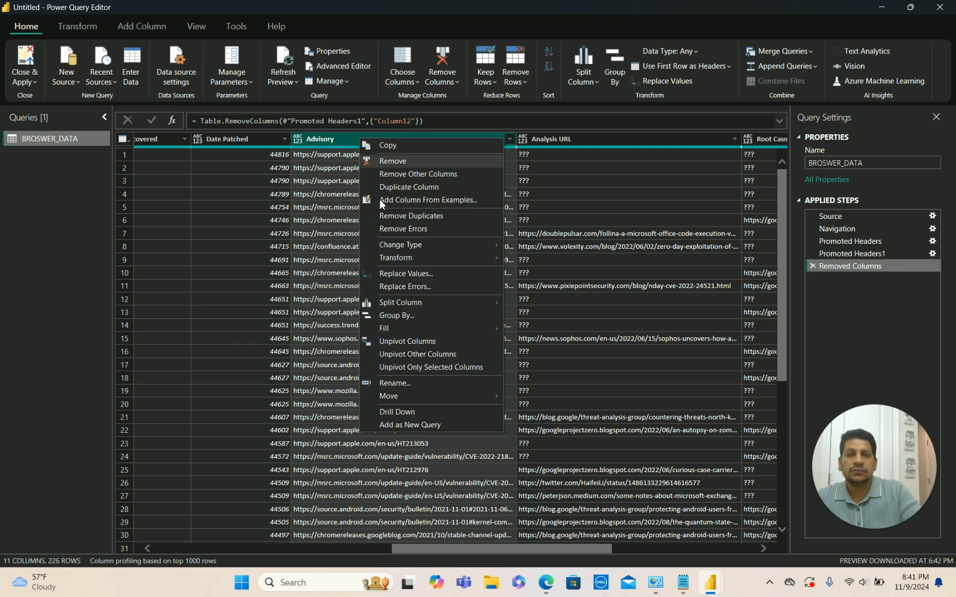
{"action": "left_click", "coordinate": [401, 382]}
{"action": "left_click", "coordinate": [343, 142]}
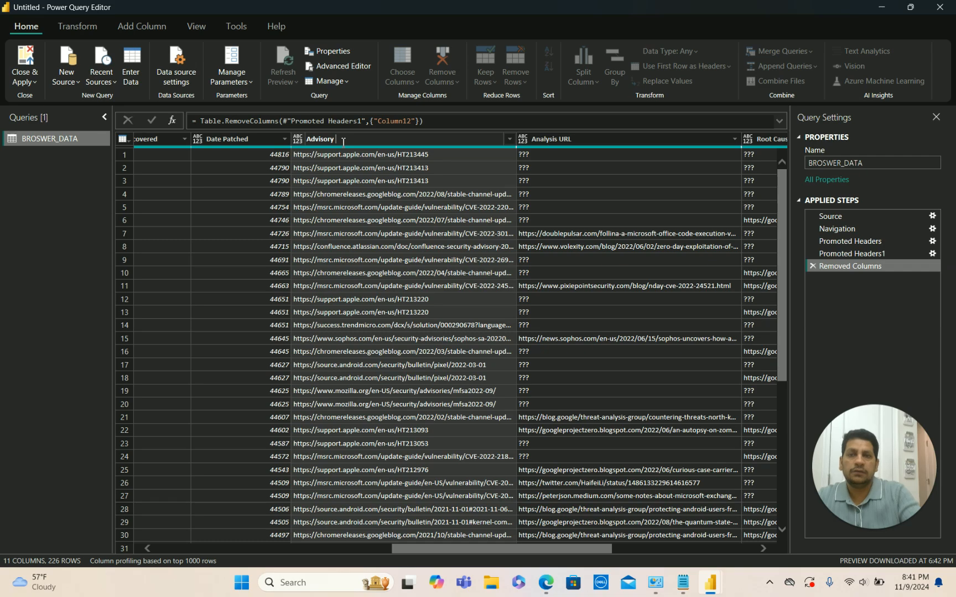
{"action": "type", "text": "URL"}
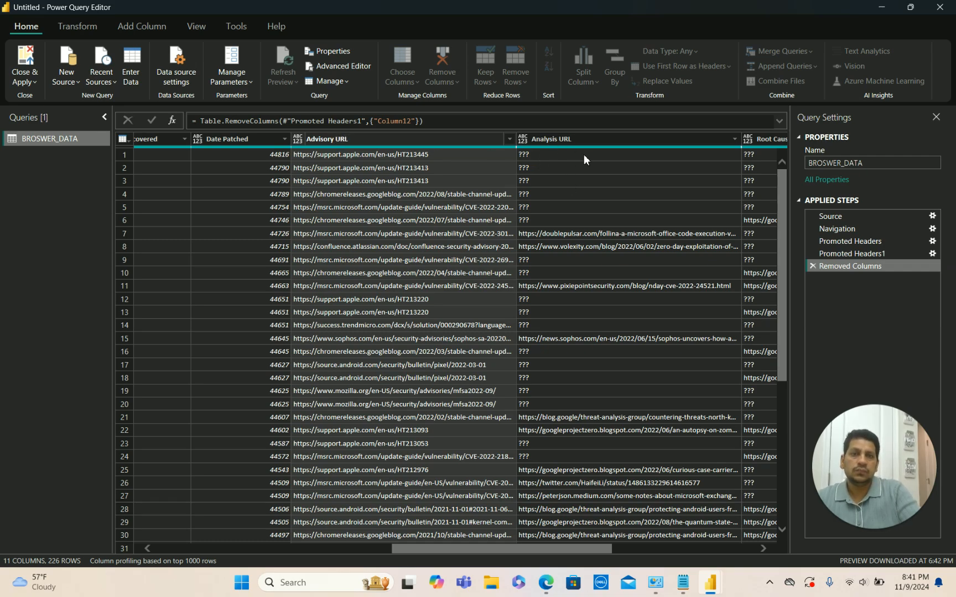
{"action": "key", "text": "Return"}
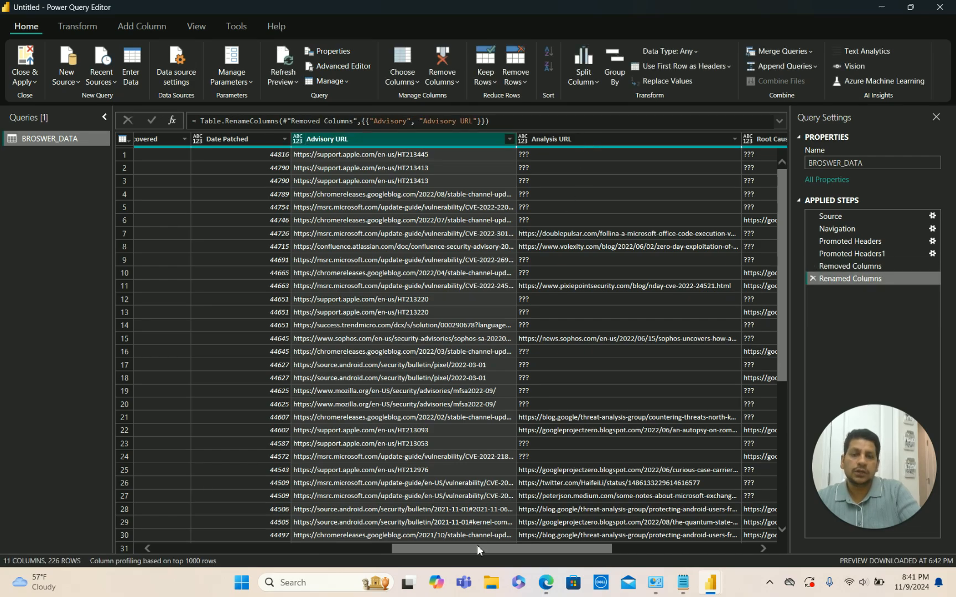
Review the table's columns from CVE through Root Cause Analysis and return to the first column.
{"action": "left_click_drag", "start_coordinate": [472, 547], "coordinate": [176, 548]}
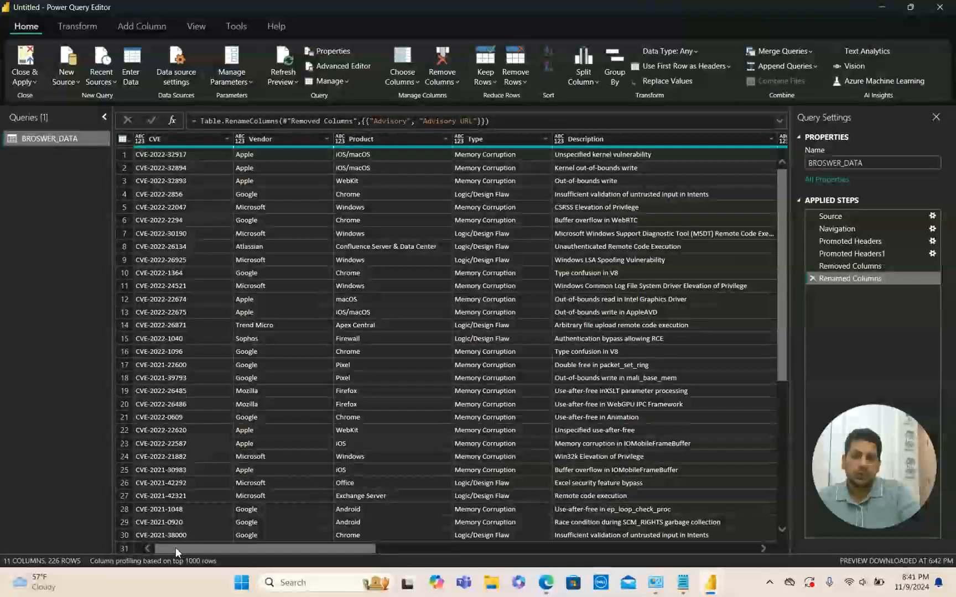
{"action": "left_click_drag", "start_coordinate": [232, 546], "coordinate": [377, 549]}
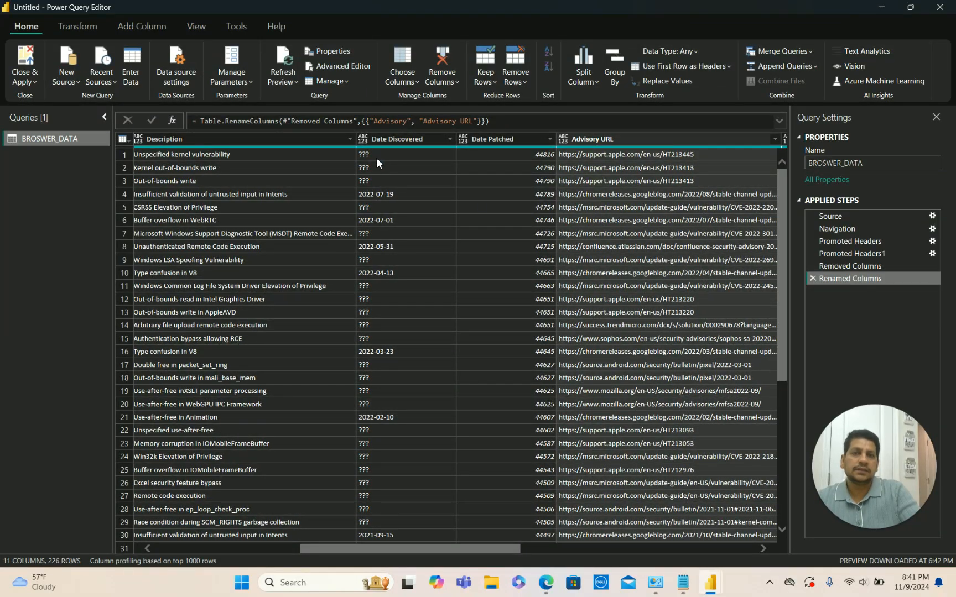
{"action": "left_click_drag", "start_coordinate": [421, 546], "coordinate": [560, 550]}
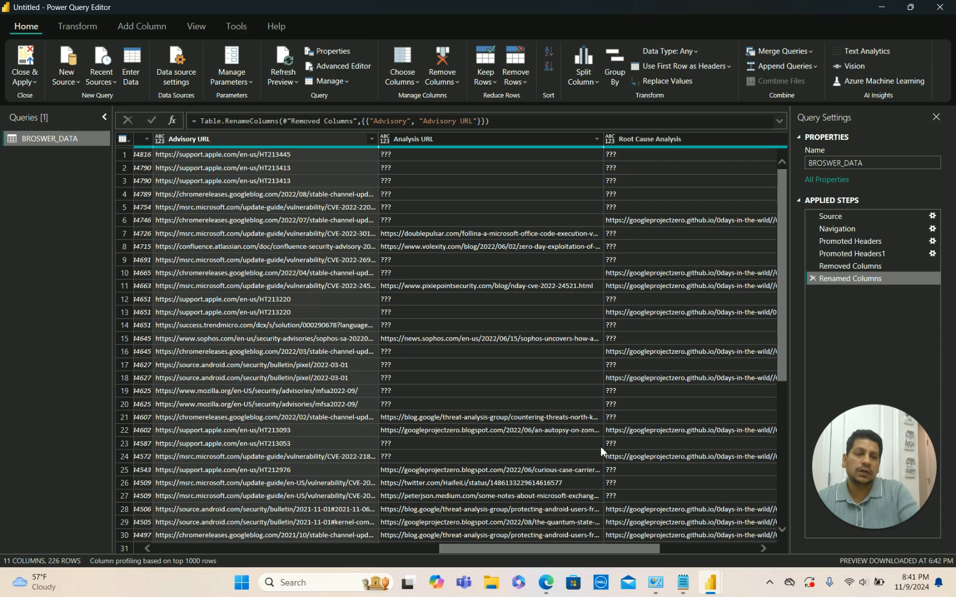
{"action": "left_click_drag", "start_coordinate": [559, 549], "coordinate": [227, 558]}
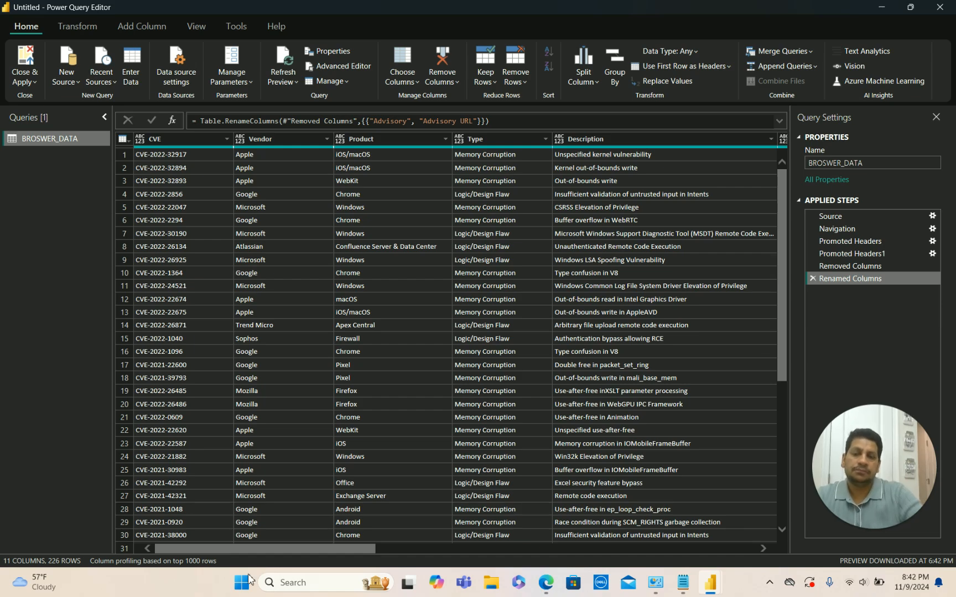
Open Excel with a new blank workbook and place its window so the query's first columns stay visible beside it.
{"action": "left_click", "coordinate": [319, 590]}
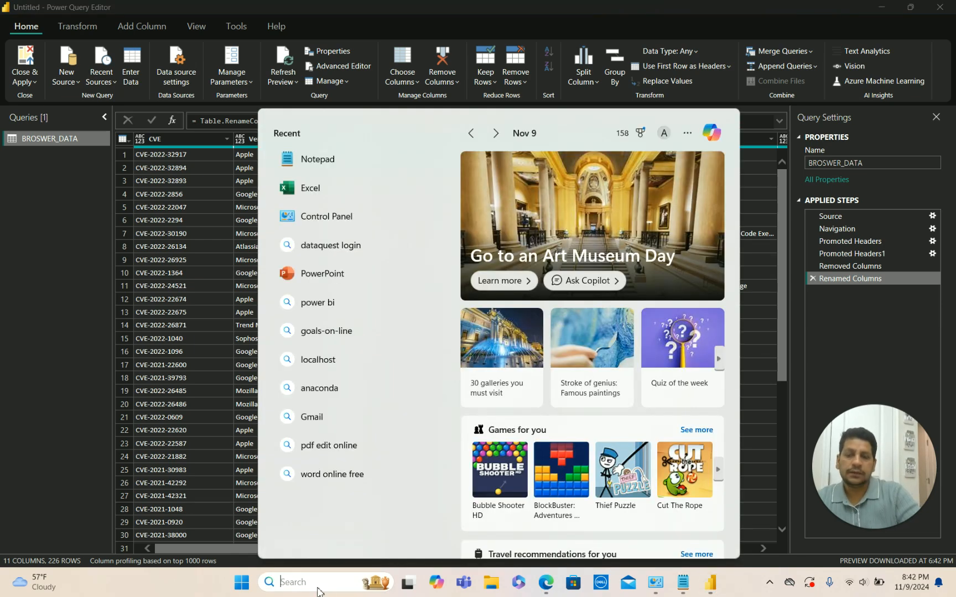
{"action": "left_click", "coordinate": [651, 13]}
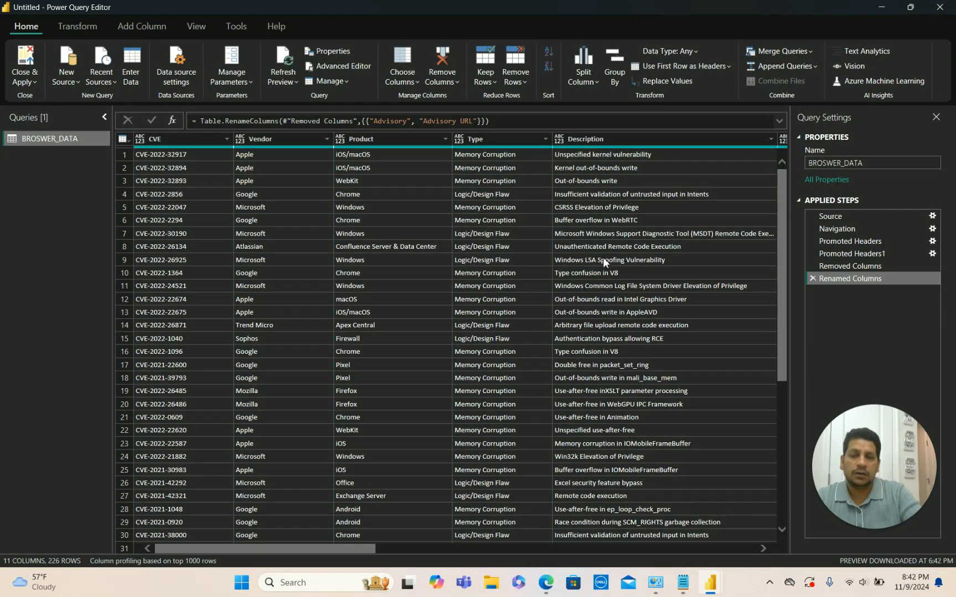
{"action": "left_click", "coordinate": [286, 595]}
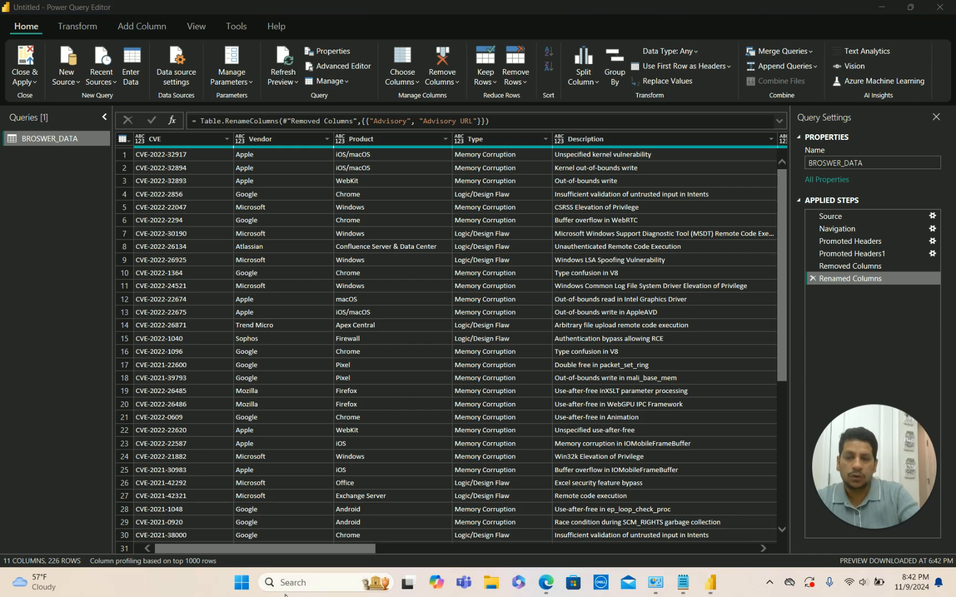
{"action": "left_click", "coordinate": [287, 574]}
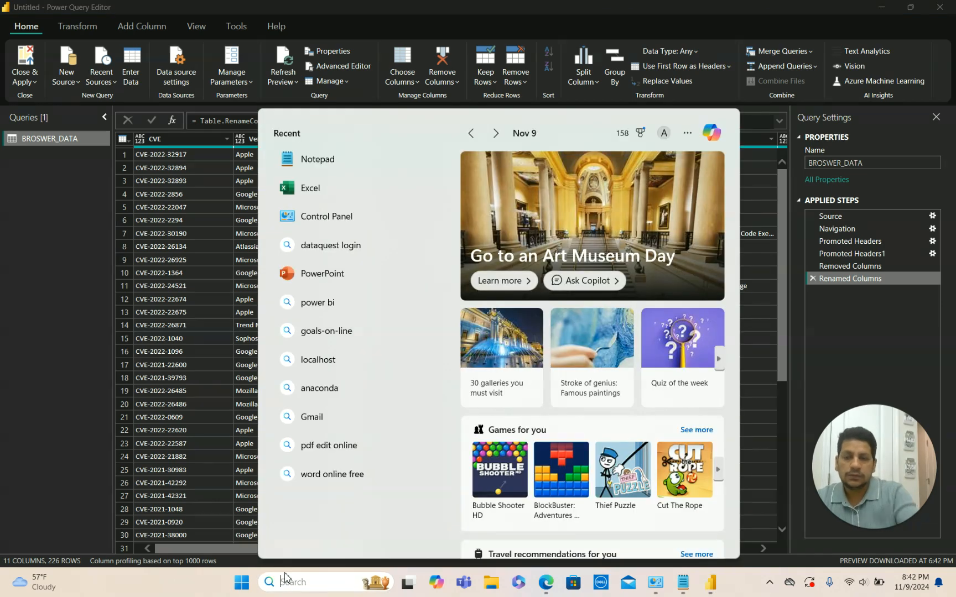
{"action": "type", "text": "exec"}
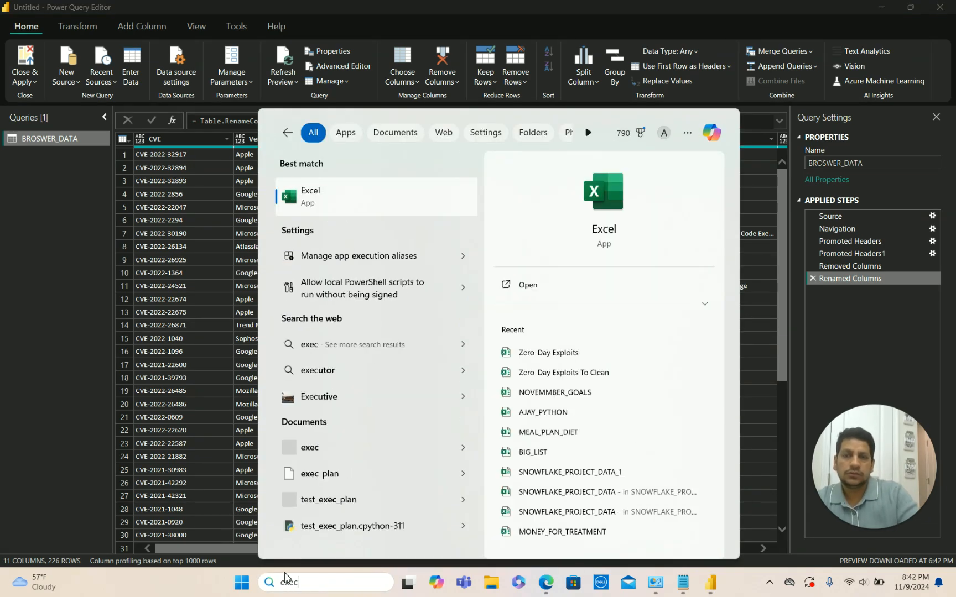
{"action": "left_click", "coordinate": [312, 198]}
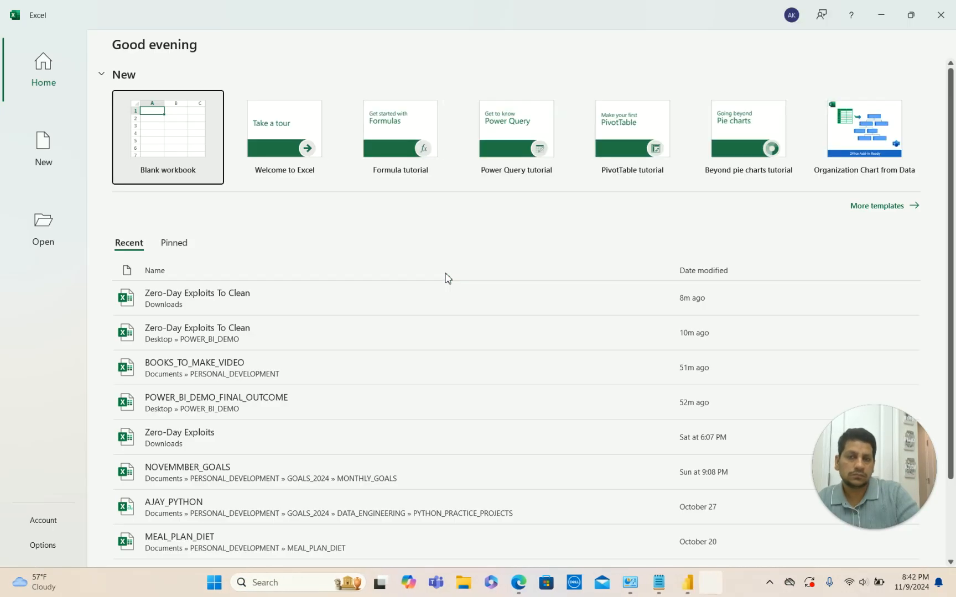
{"action": "left_click", "coordinate": [197, 146]}
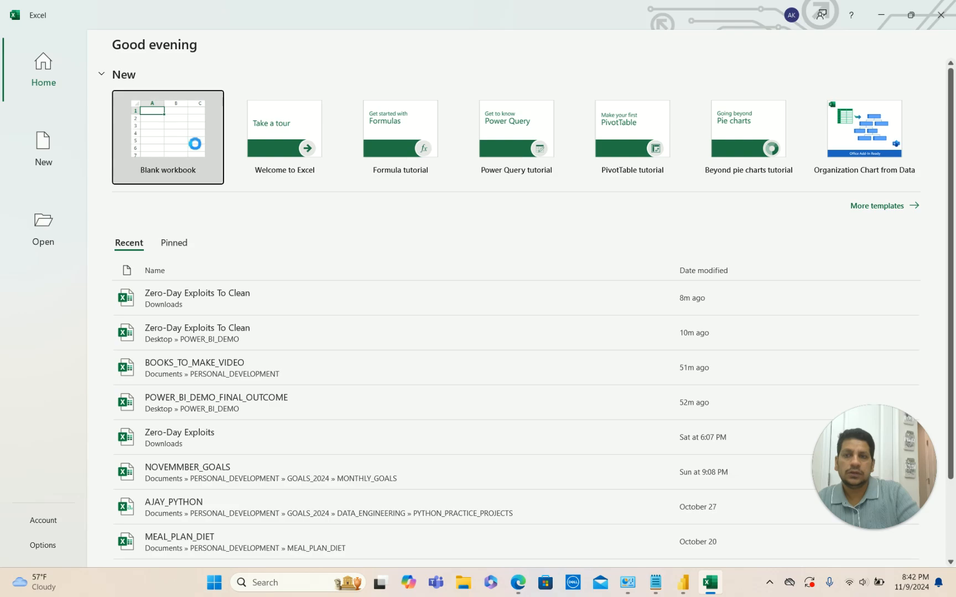
{"action": "left_click_drag", "start_coordinate": [651, 20], "coordinate": [753, 214]}
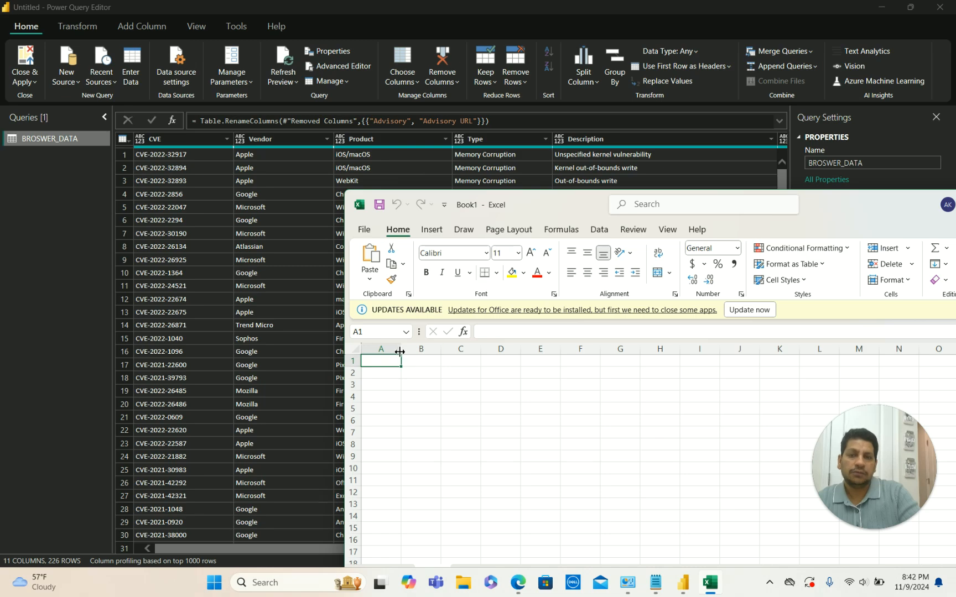
Widen column A and enter the headers TYPE, VENDOR and VALUE in cells A1 to C1.
{"action": "left_click_drag", "start_coordinate": [399, 351], "coordinate": [435, 352]}
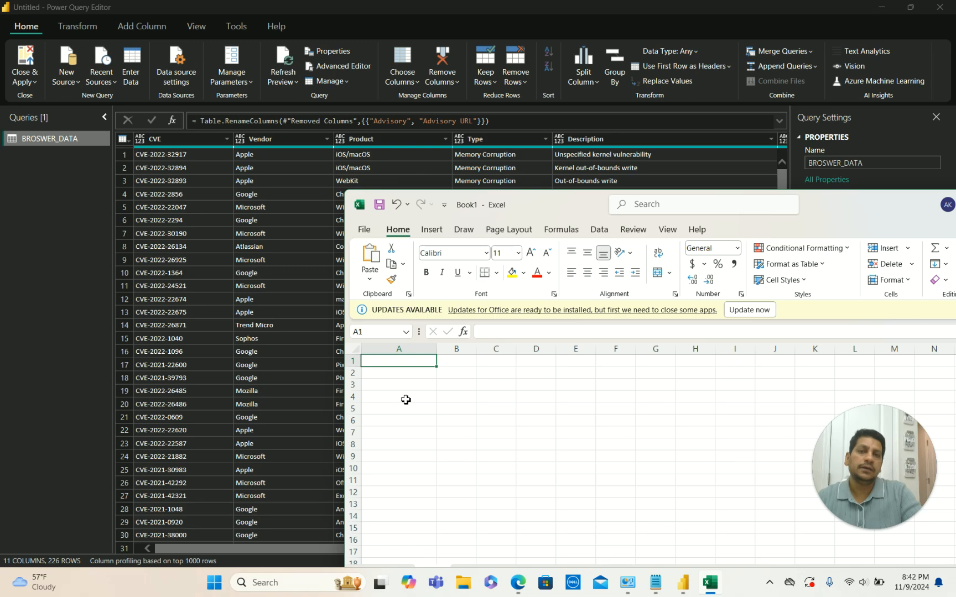
{"action": "left_click", "coordinate": [440, 386]}
{"action": "left_click", "coordinate": [395, 360]}
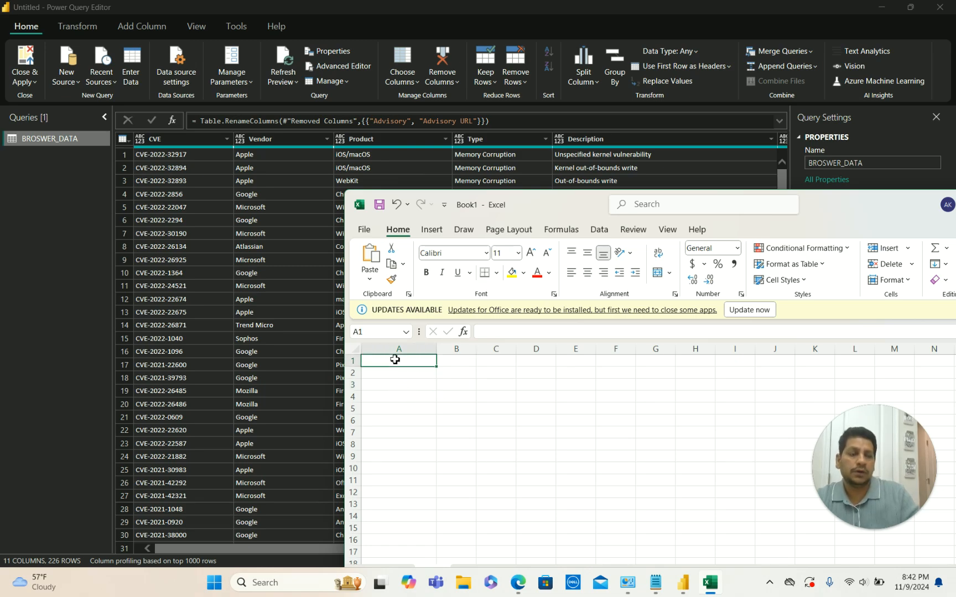
{"action": "type", "text": "TYPE"}
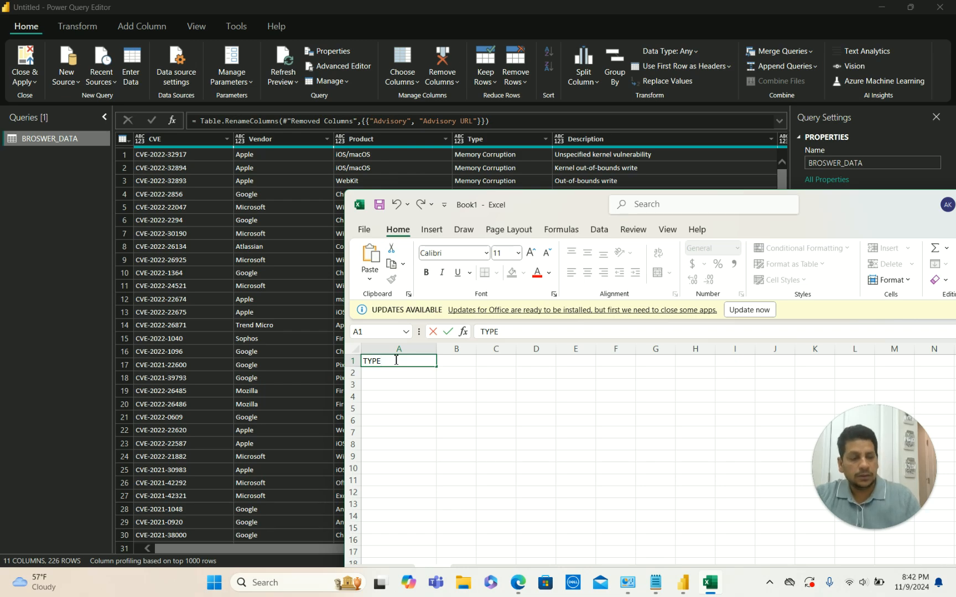
{"action": "key", "text": "Tab"}
{"action": "type", "text": "VE"}
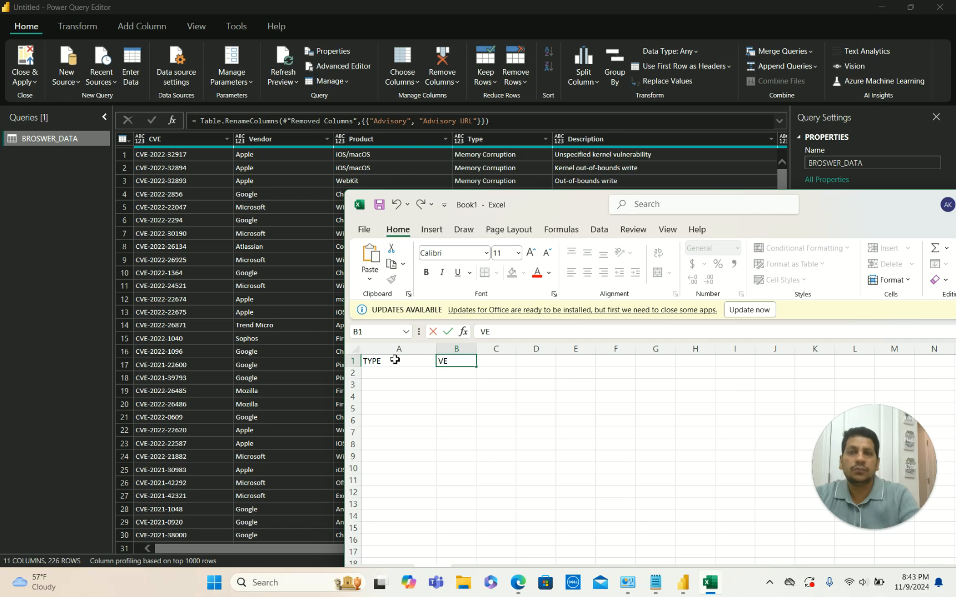
{"action": "type", "text": "NDOR"}
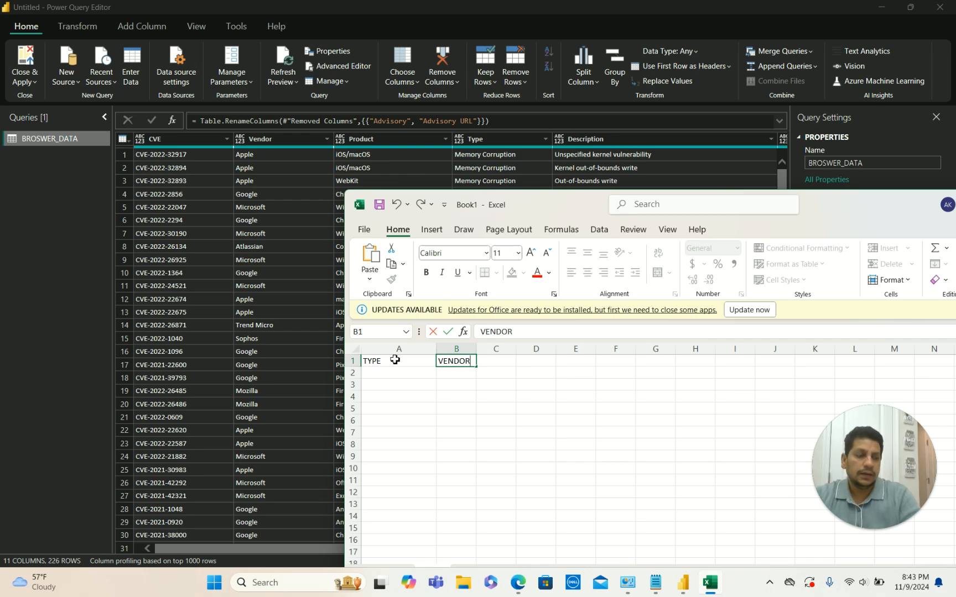
{"action": "key", "text": "Tab"}
{"action": "type", "text": "V"}
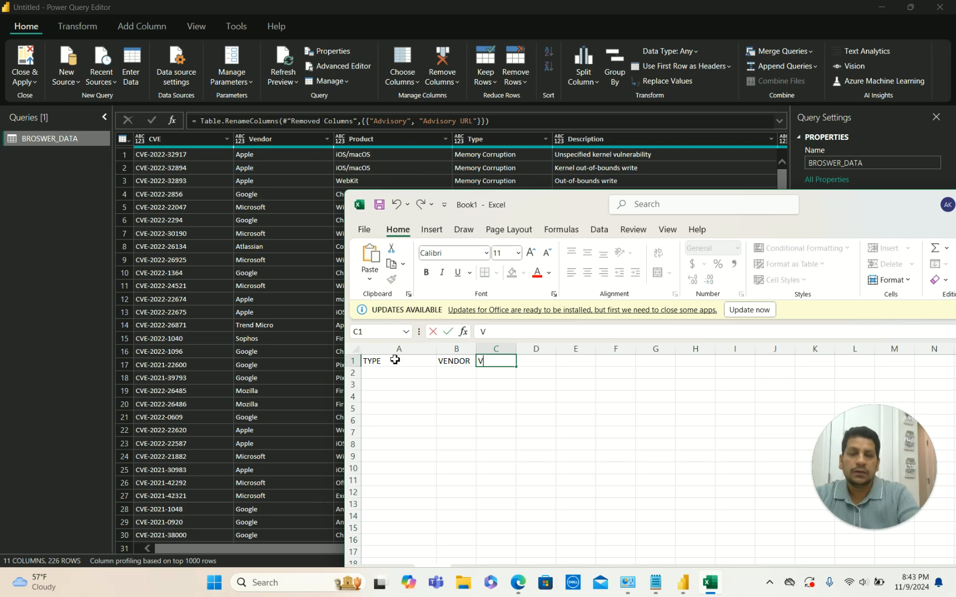
{"action": "type", "text": "ALUE"}
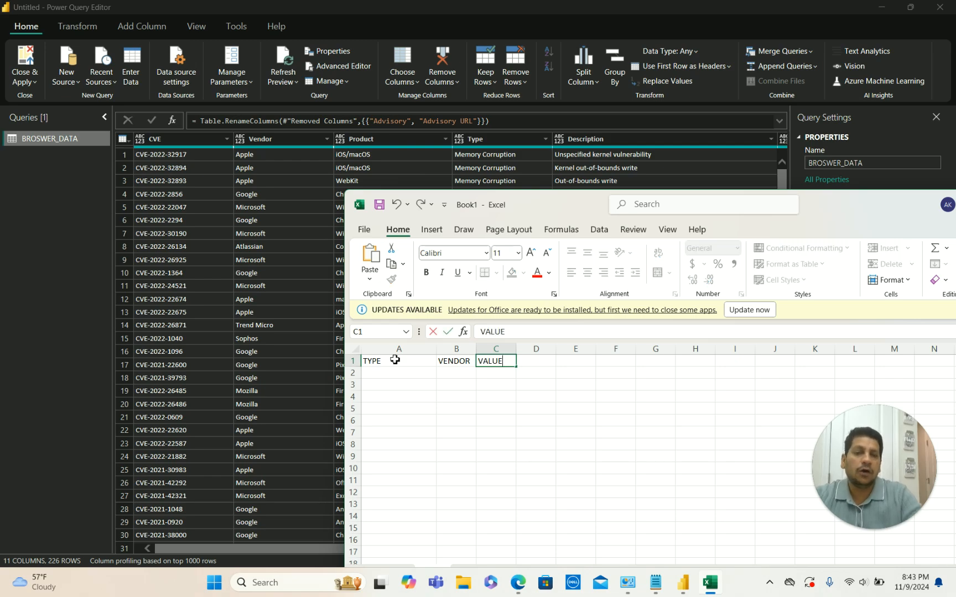
{"action": "left_click", "coordinate": [522, 403]}
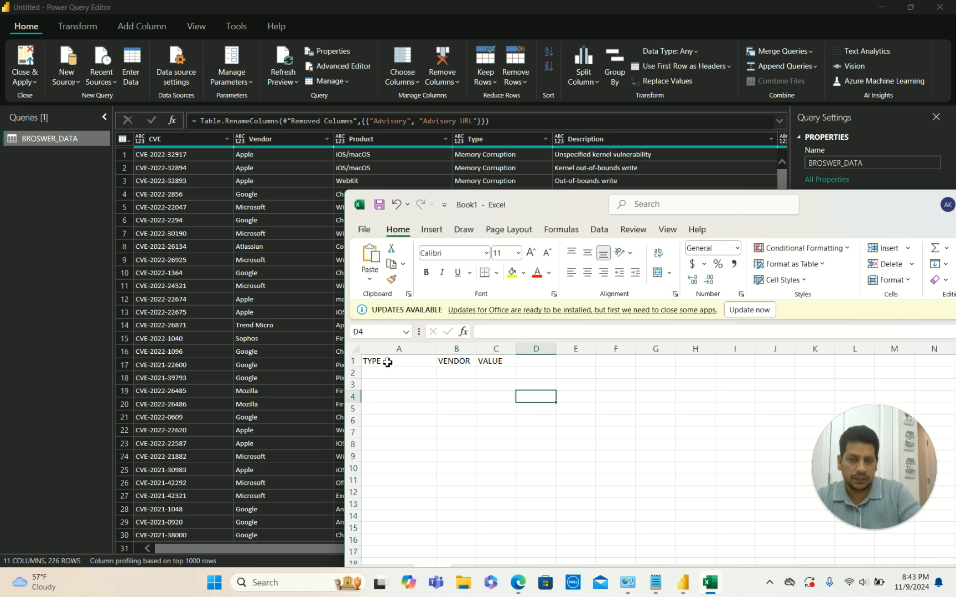
Enter Memory Corruption as the first entry under TYPE in cell A2.
{"action": "left_click_drag", "start_coordinate": [387, 353], "coordinate": [456, 353]}
{"action": "left_click_drag", "start_coordinate": [387, 353], "coordinate": [497, 353]}
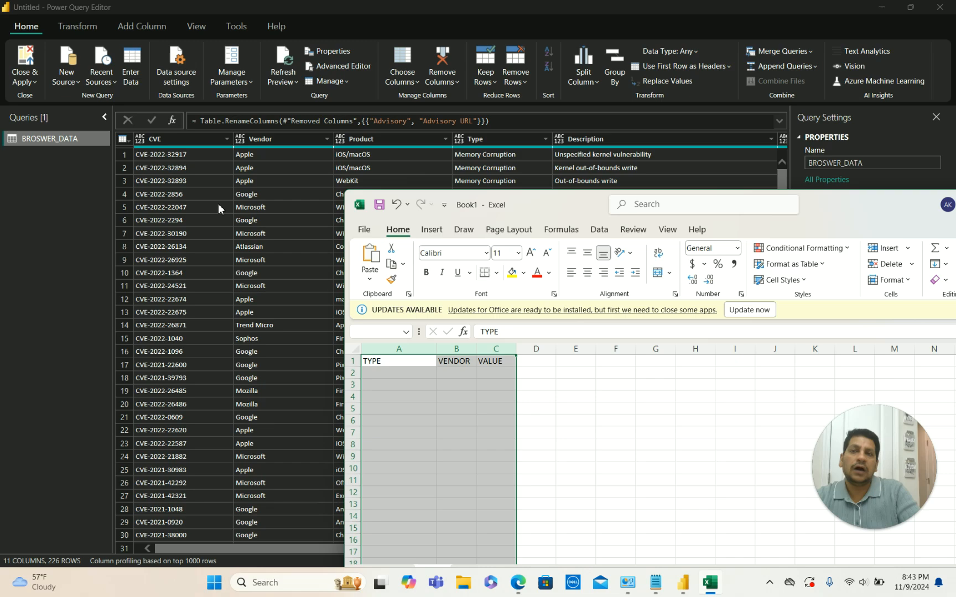
{"action": "left_click", "coordinate": [393, 377]}
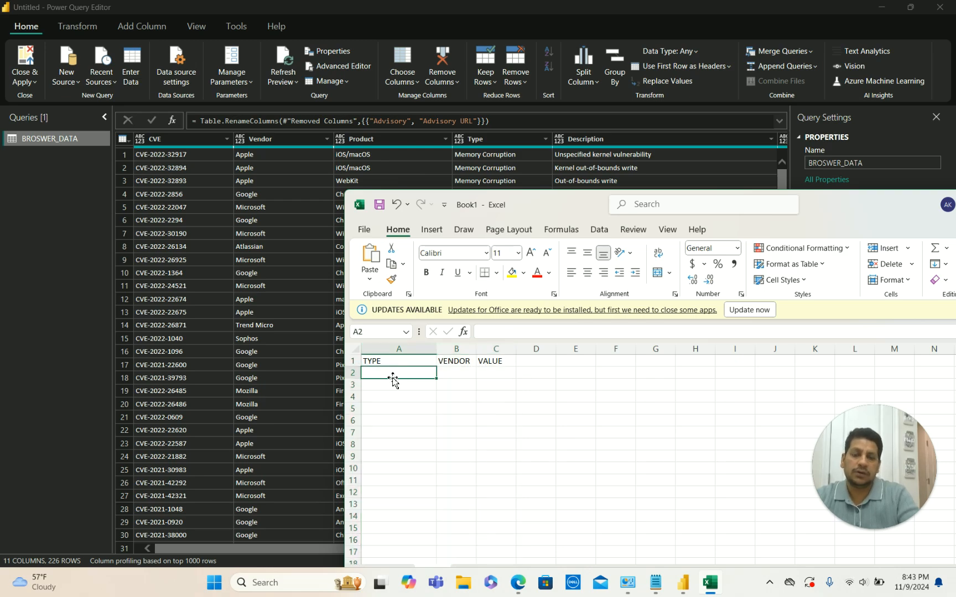
{"action": "type", "text": "Memor"}
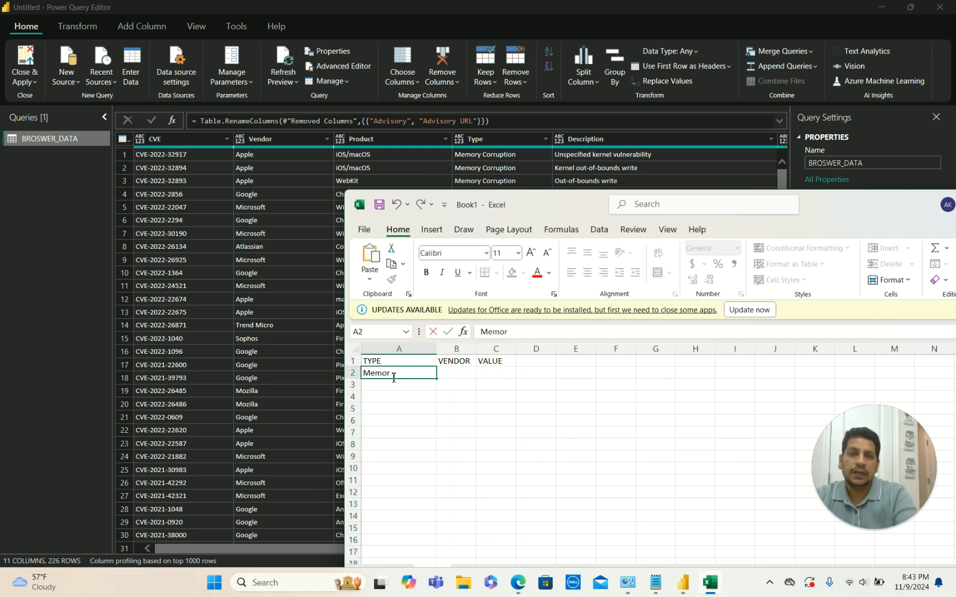
{"action": "type", "text": "y Cor"}
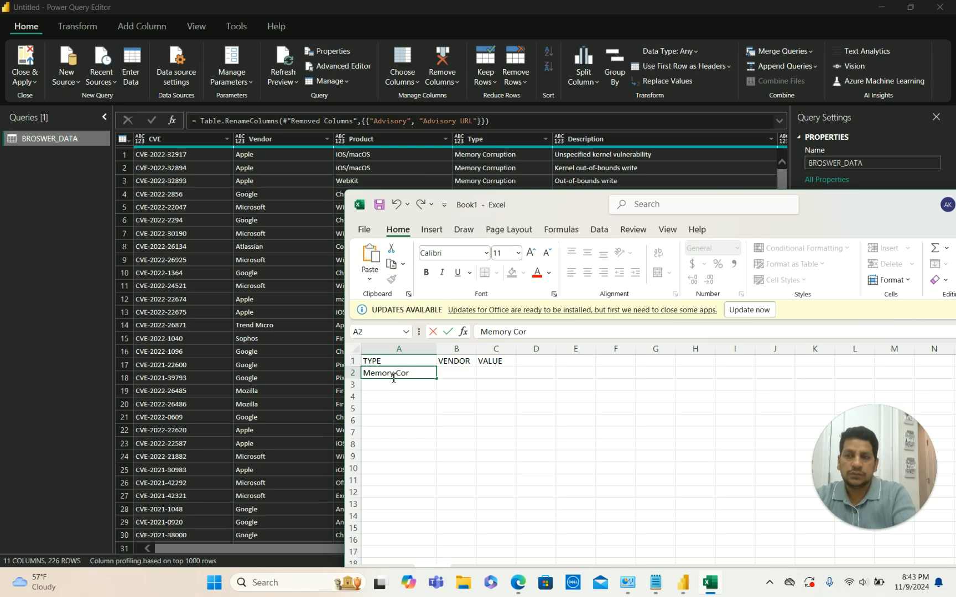
{"action": "type", "text": "ruption"}
{"action": "left_click", "coordinate": [501, 420]}
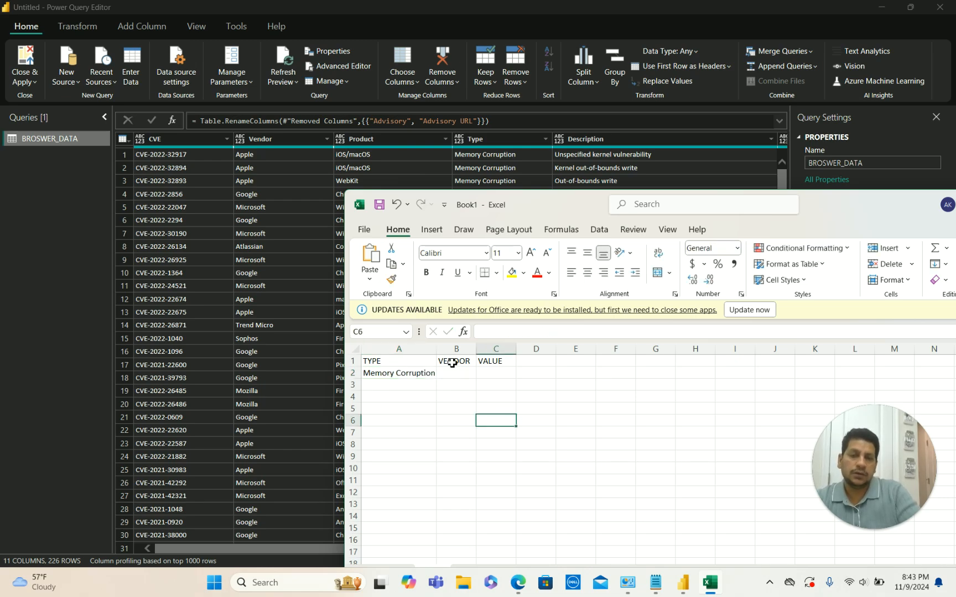
{"action": "left_click", "coordinate": [492, 399]}
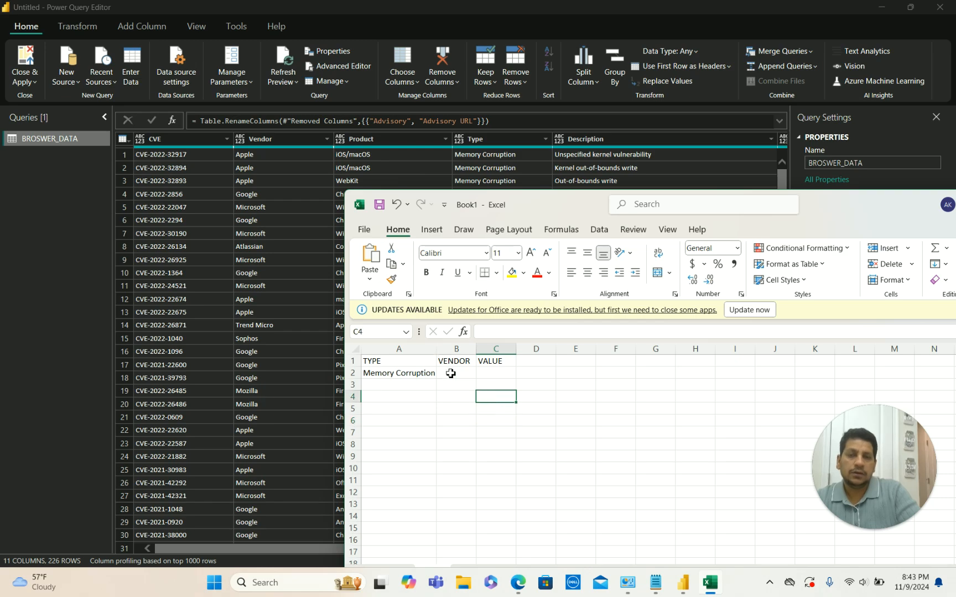
Widen column A further and enter Apple under VENDOR in cell B2.
{"action": "left_click_drag", "start_coordinate": [436, 349], "coordinate": [489, 351]}
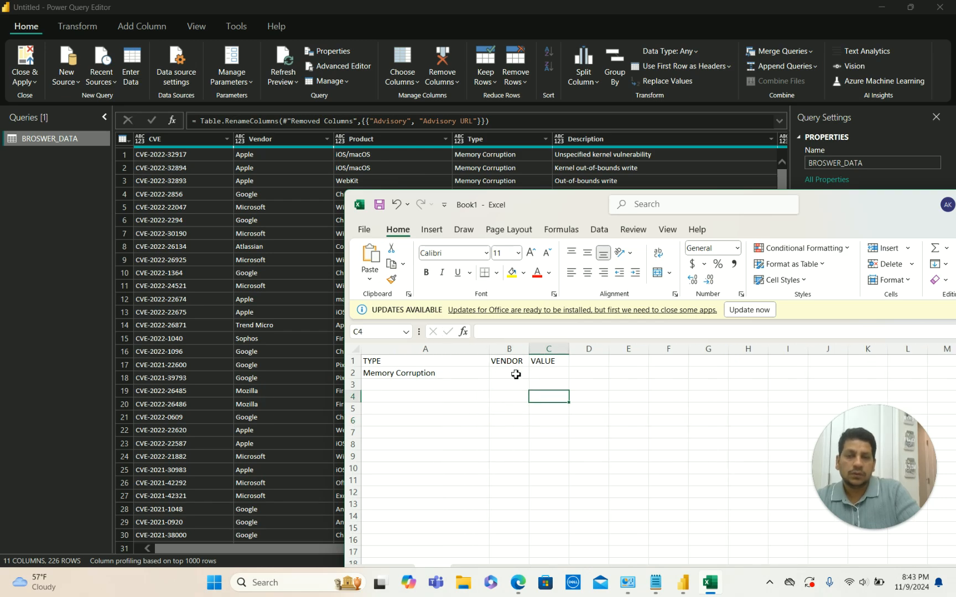
{"action": "left_click", "coordinate": [514, 374]}
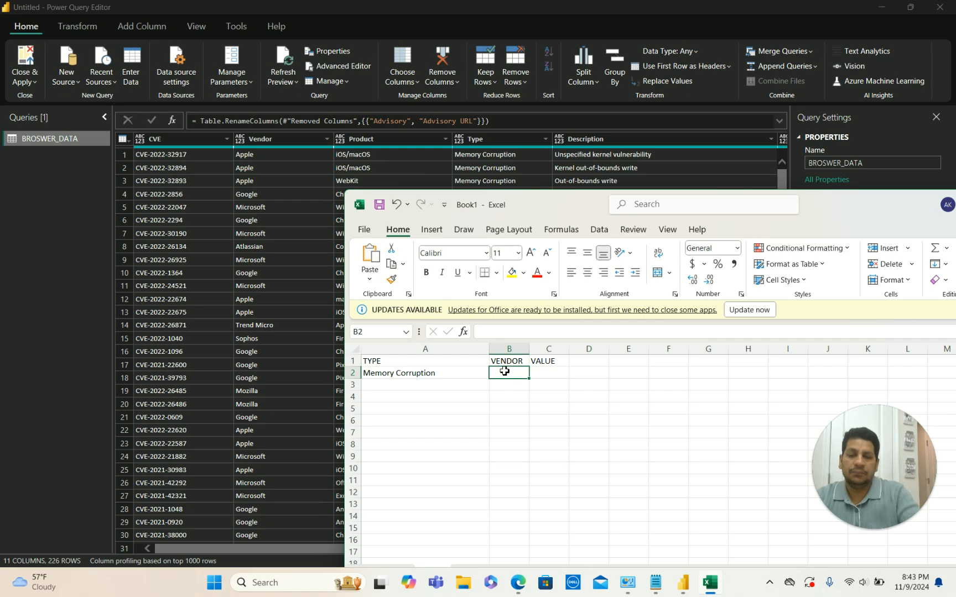
{"action": "type", "text": "Apple"}
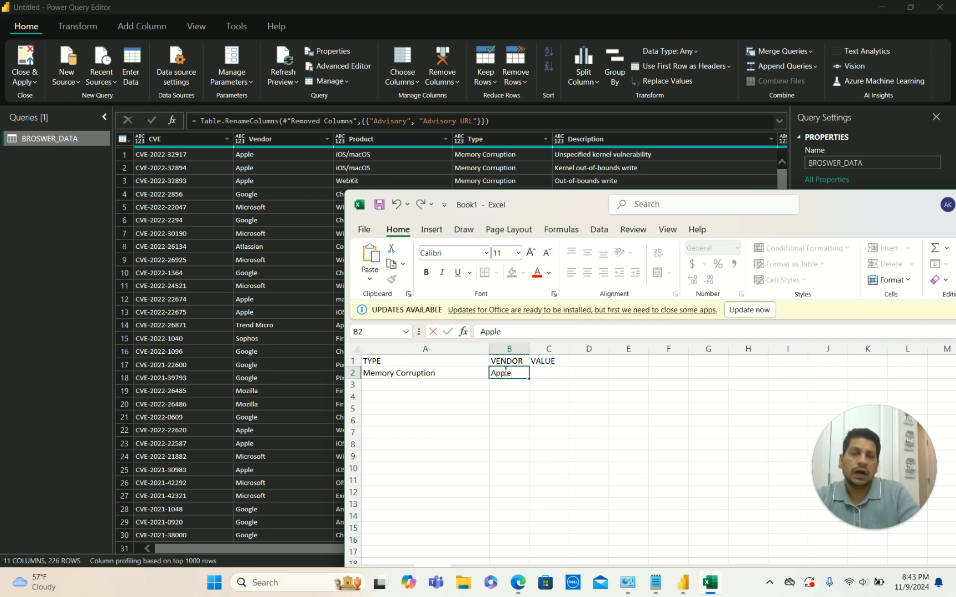
{"action": "left_click", "coordinate": [605, 399]}
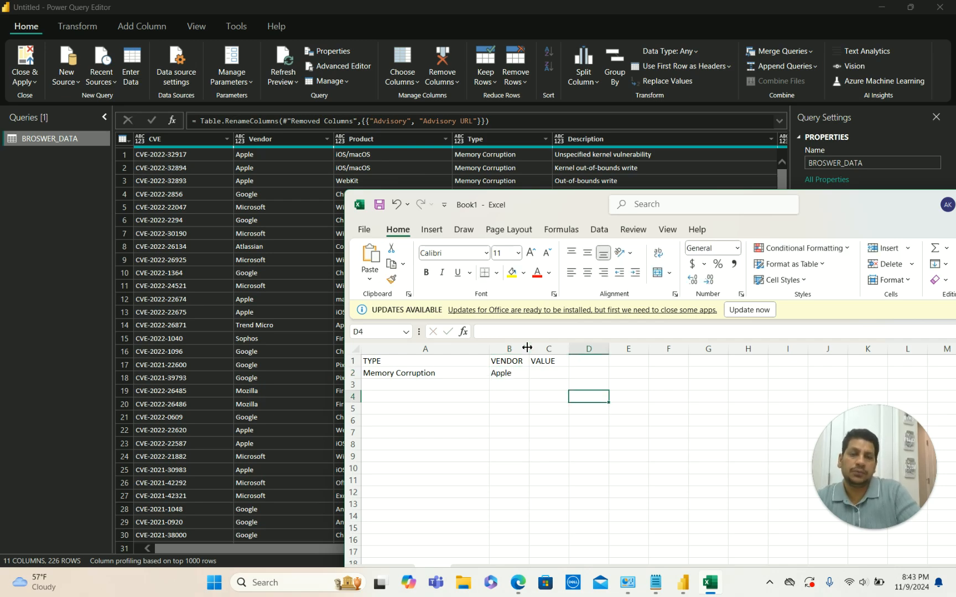
Widen column B and enter 5 under VALUE in cell C2.
{"action": "left_click_drag", "start_coordinate": [529, 349], "coordinate": [575, 348]}
{"action": "left_click", "coordinate": [515, 375]}
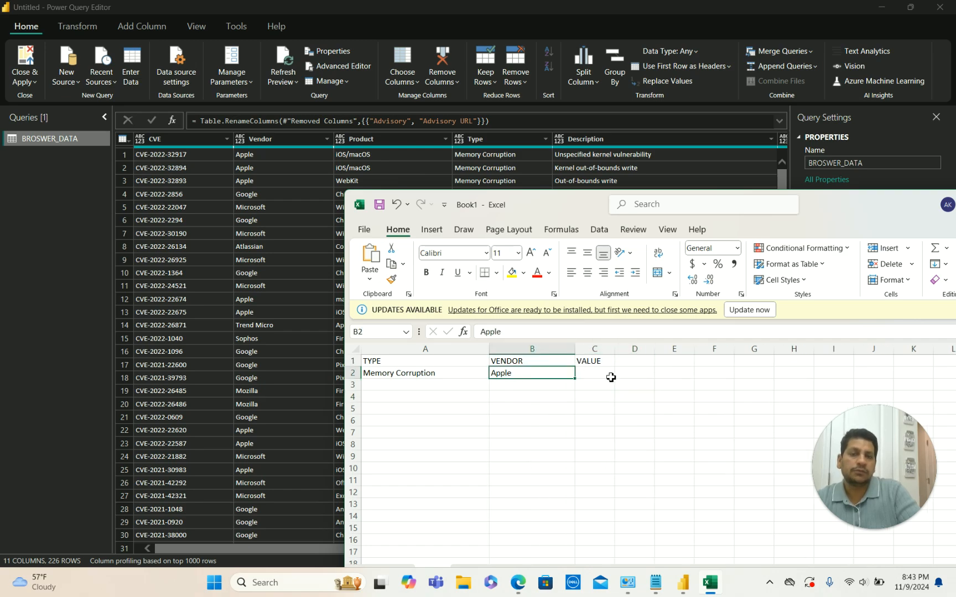
{"action": "left_click", "coordinate": [593, 375]}
{"action": "type", "text": "5"}
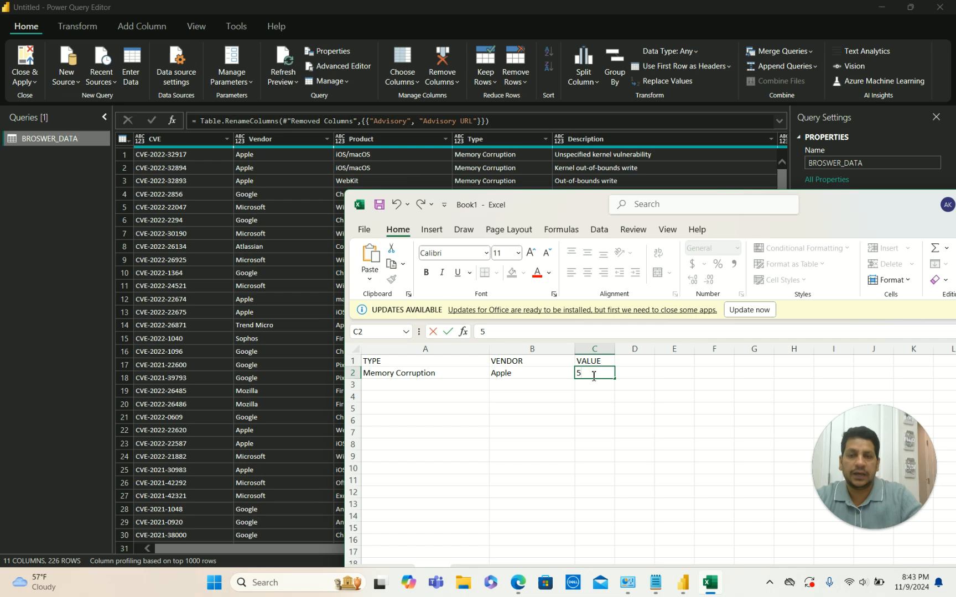
Enter Logic/Design Flow as the second entry under TYPE in cell A3.
{"action": "left_click", "coordinate": [412, 385]}
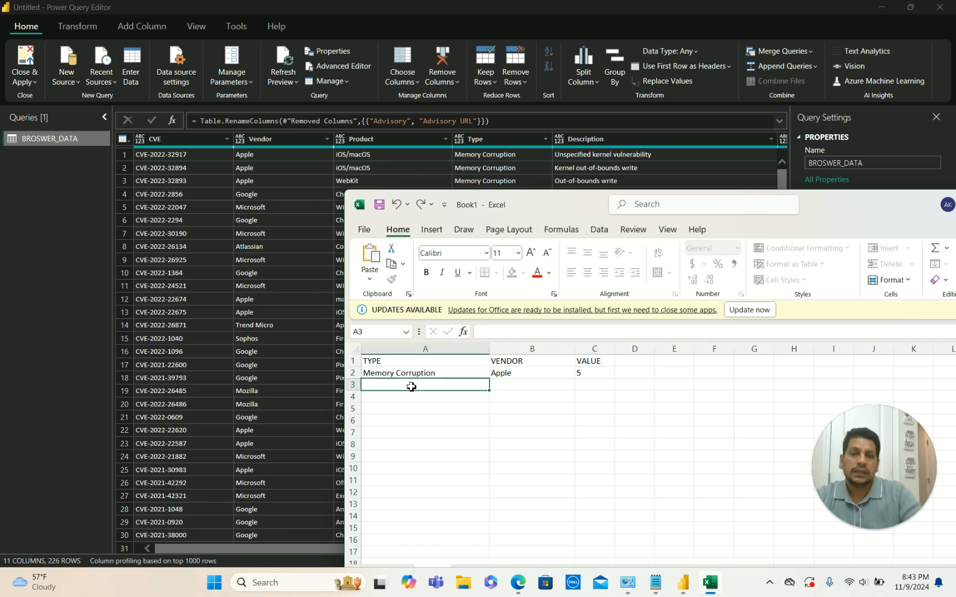
{"action": "mouse_move", "coordinate": [536, 201]}
{"action": "left_mouse_down"}
{"action": "mouse_move", "coordinate": [545, 382]}
{"action": "mouse_move", "coordinate": [527, 200]}
{"action": "left_mouse_up"}
{"action": "type", "text": "Lo"}
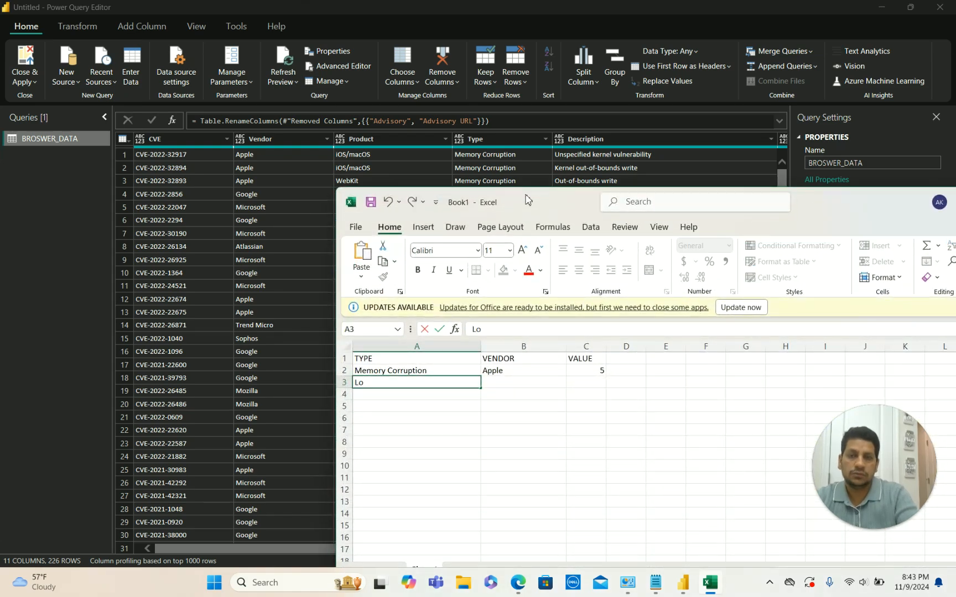
{"action": "type", "text": "gic/De"}
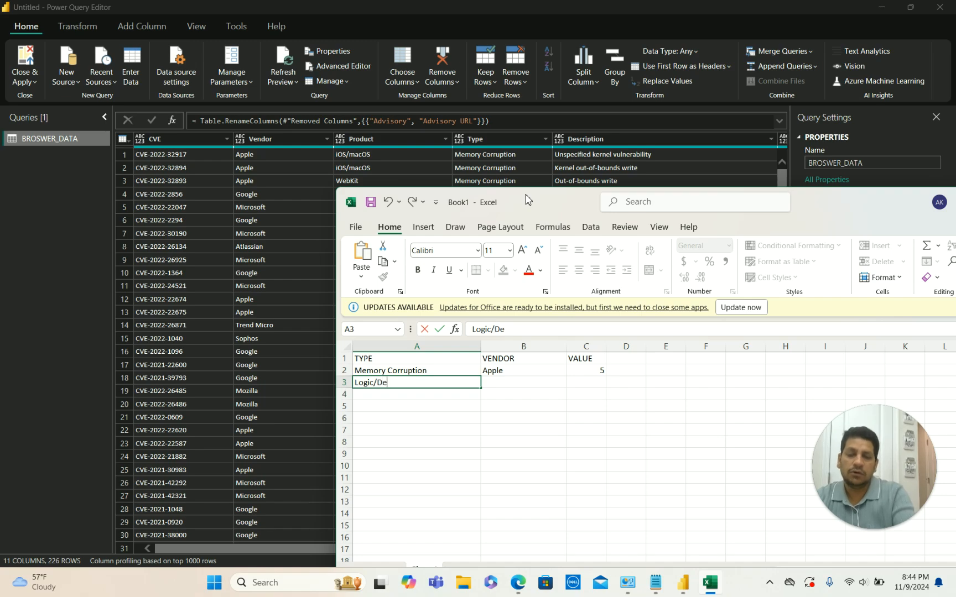
{"action": "type", "text": "sign Flow"}
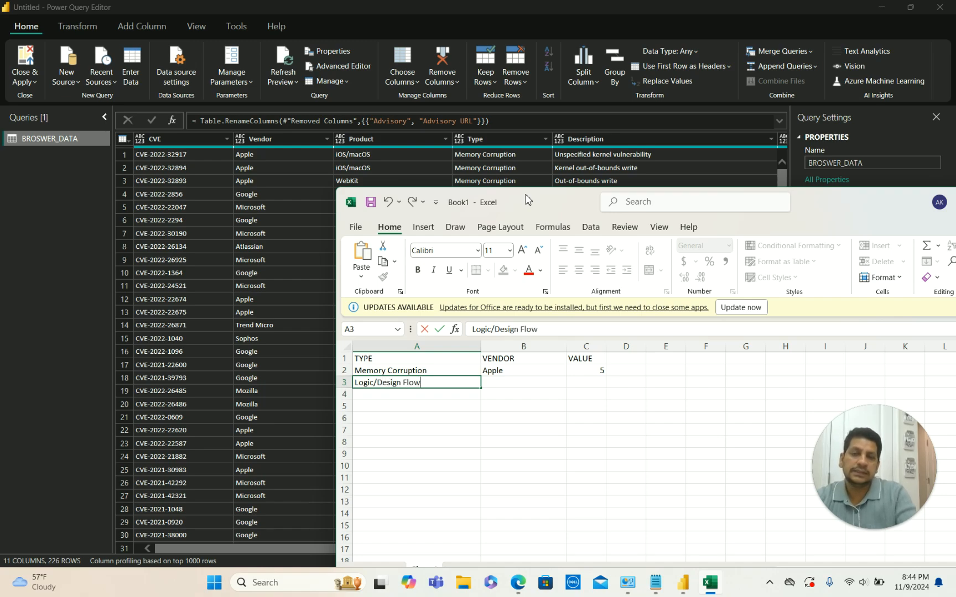
Complete row 3 with Microsoft under VENDOR in cell B3 and 12 under VALUE in cell C3.
{"action": "key", "text": "Tab"}
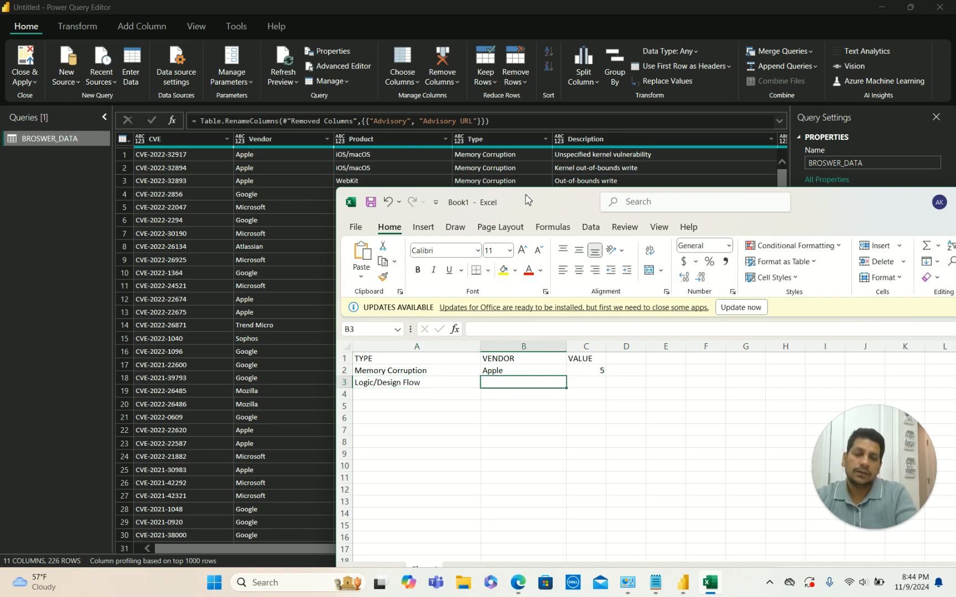
{"action": "type", "text": "M"}
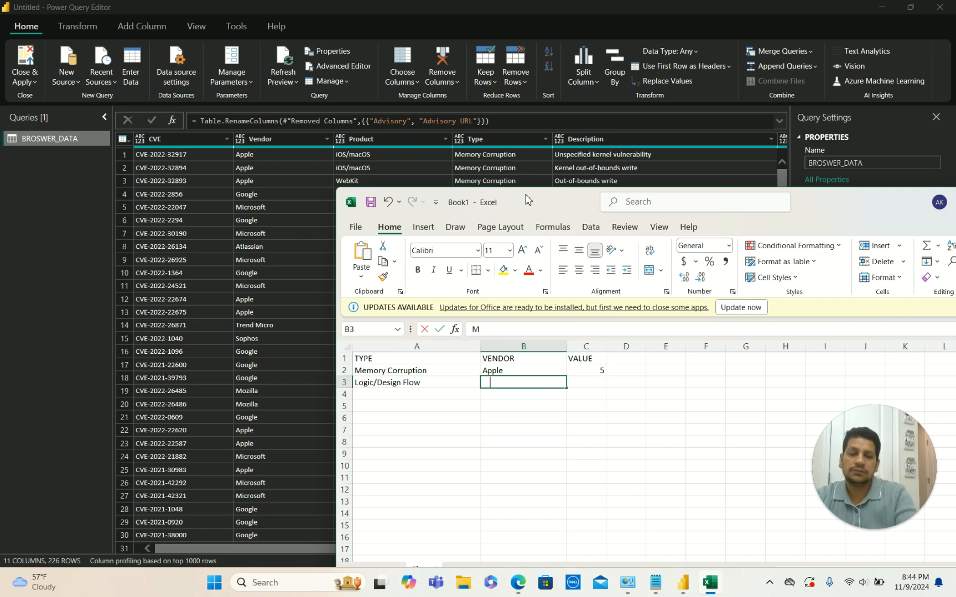
{"action": "type", "text": "icrosft"}
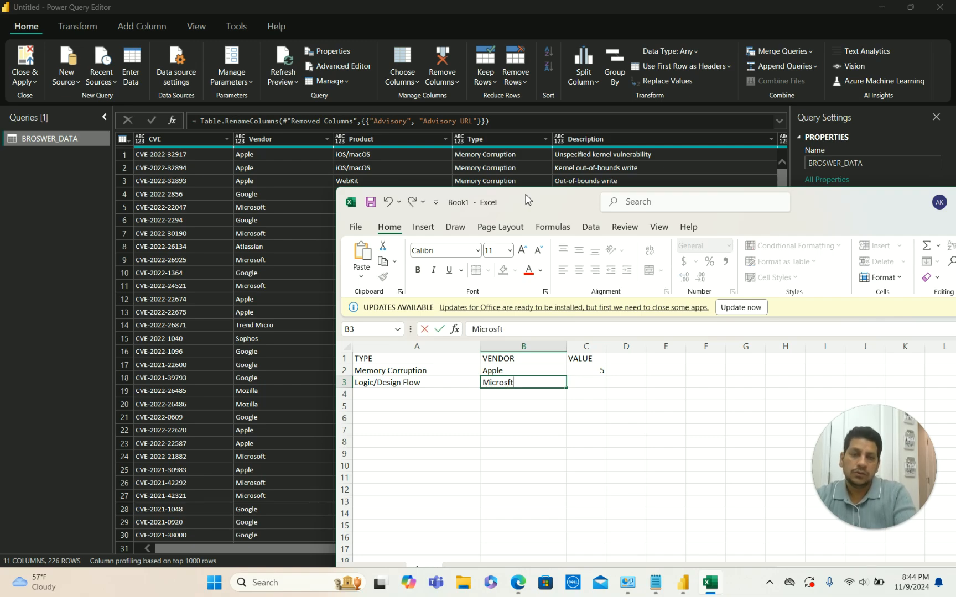
{"action": "key", "text": "BackSpace"}
{"action": "key", "text": "BackSpace"}
{"action": "type", "text": "oft"}
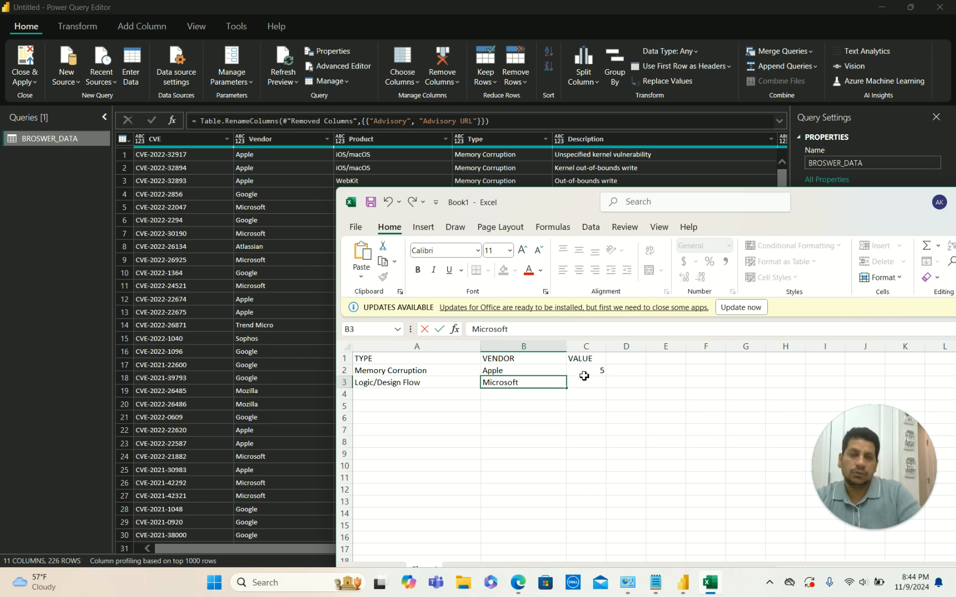
{"action": "left_click", "coordinate": [588, 386]}
{"action": "type", "text": "12"}
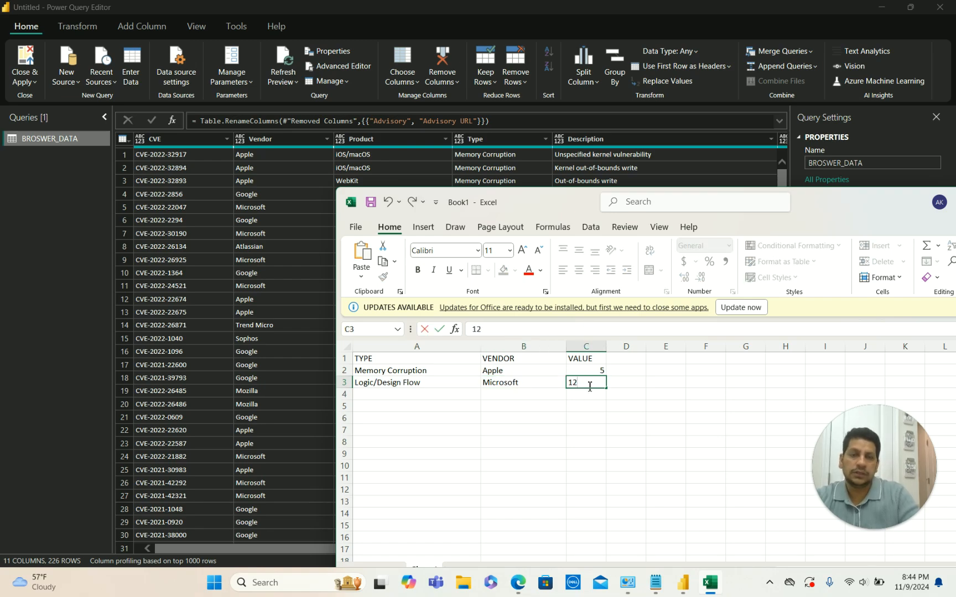
Add a further vendor line in row 4 with Apple in cell B4 and 10 in cell C4.
{"action": "left_click", "coordinate": [515, 396]}
{"action": "type", "text": "A"}
{"action": "type", "text": "pl"}
{"action": "key", "text": "BackSpace"}
{"action": "type", "text": "ple"}
{"action": "key", "text": "ctrl+Return"}
{"action": "key", "text": "Tab"}
{"action": "type", "text": "10"}
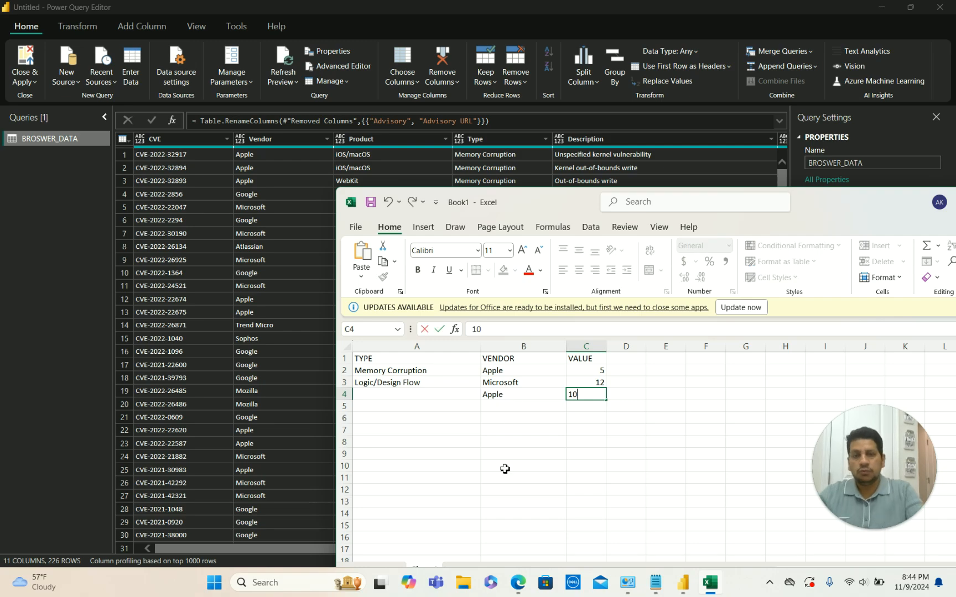
{"action": "left_click", "coordinate": [558, 455]}
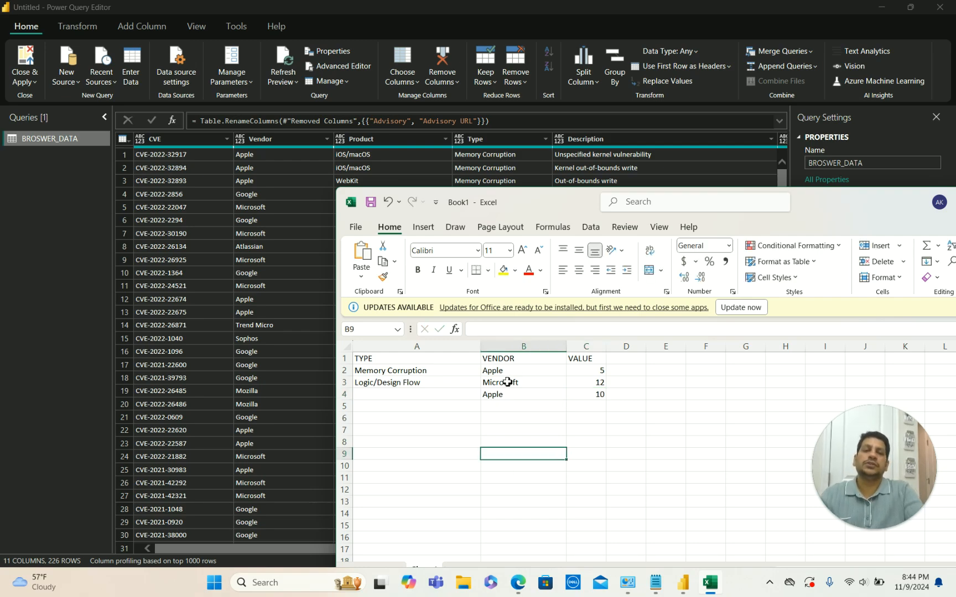
Select the sample table in A1:C4 for review and close the workbook without saving it.
{"action": "left_click", "coordinate": [523, 396]}
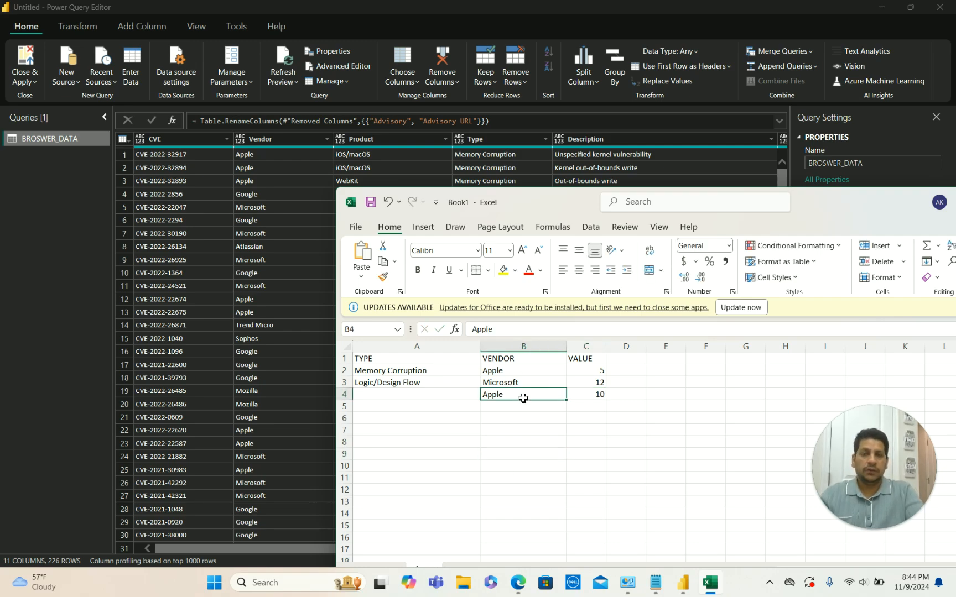
{"action": "left_click_drag", "start_coordinate": [388, 358], "coordinate": [601, 396]}
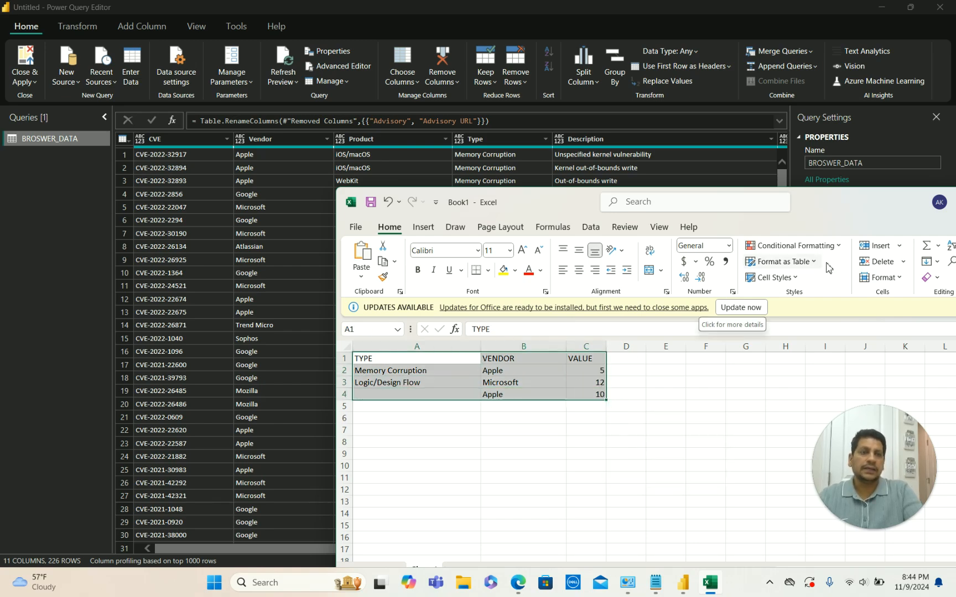
{"action": "left_click_drag", "start_coordinate": [835, 202], "coordinate": [705, 222]}
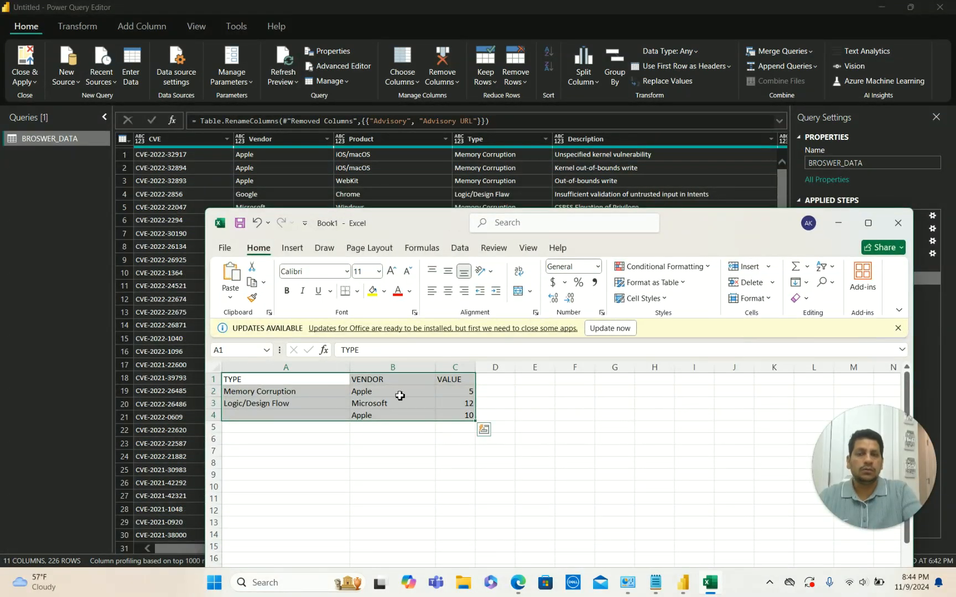
{"action": "left_click", "coordinate": [898, 230]}
{"action": "left_click", "coordinate": [607, 488]}
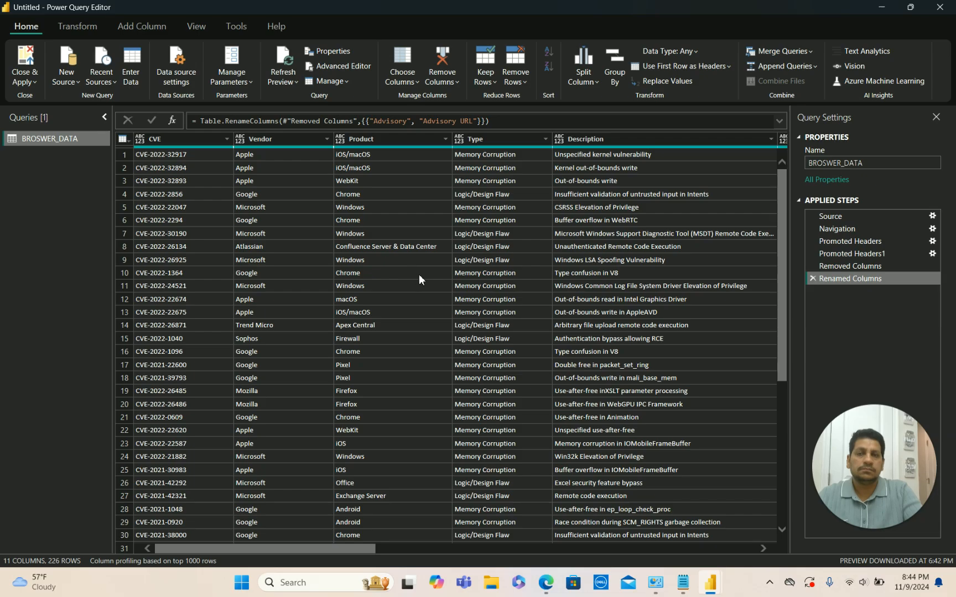
{"action": "left_click_drag", "start_coordinate": [294, 548], "coordinate": [194, 542]}
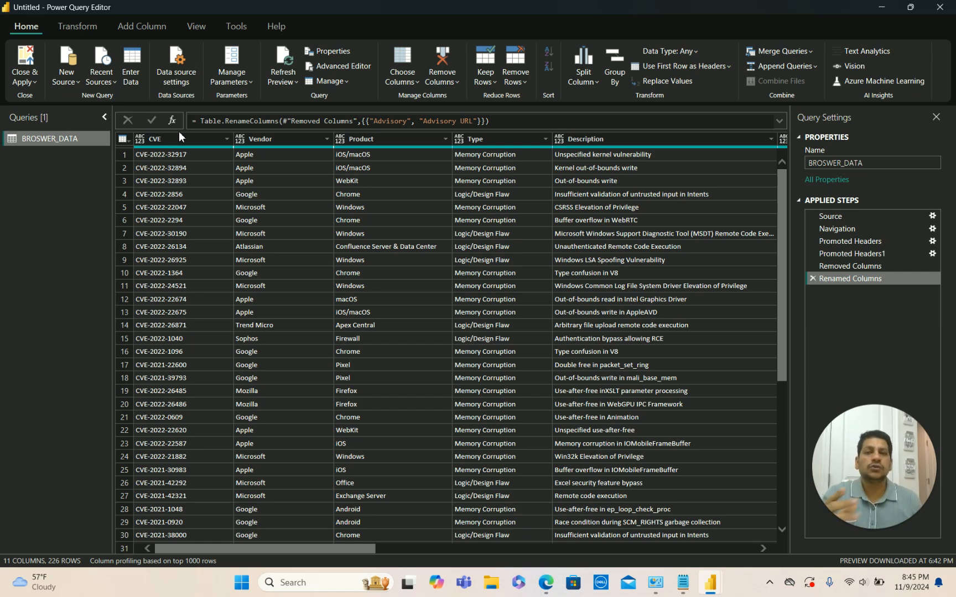
{"action": "left_click", "coordinate": [164, 139]}
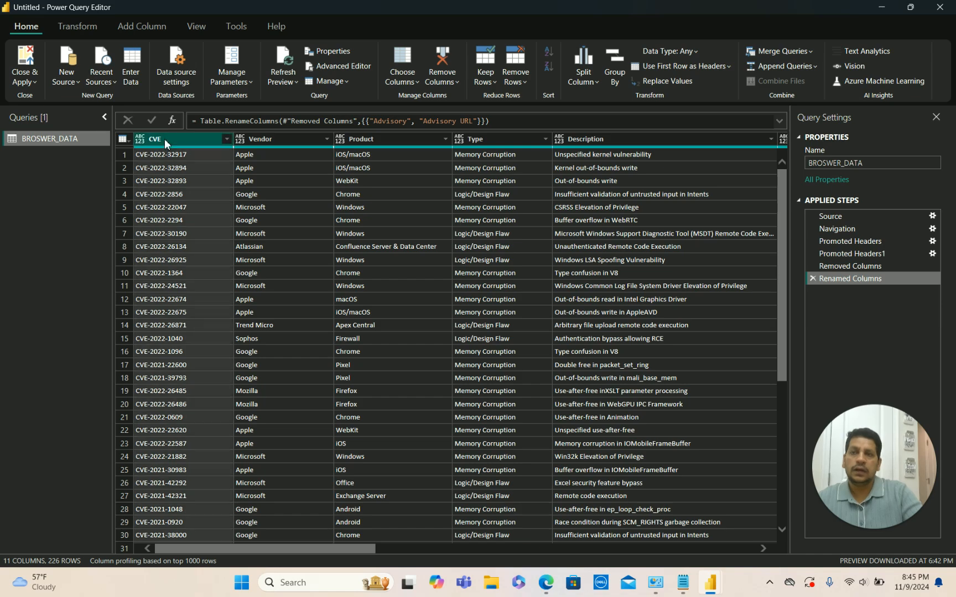
{"action": "right_click", "coordinate": [164, 139]}
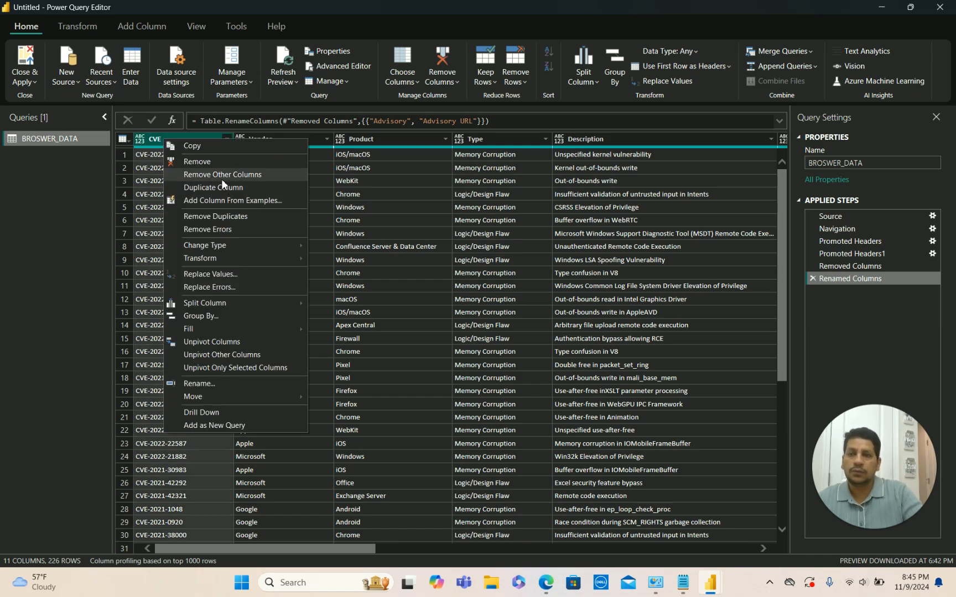
{"action": "left_click", "coordinate": [391, 231]}
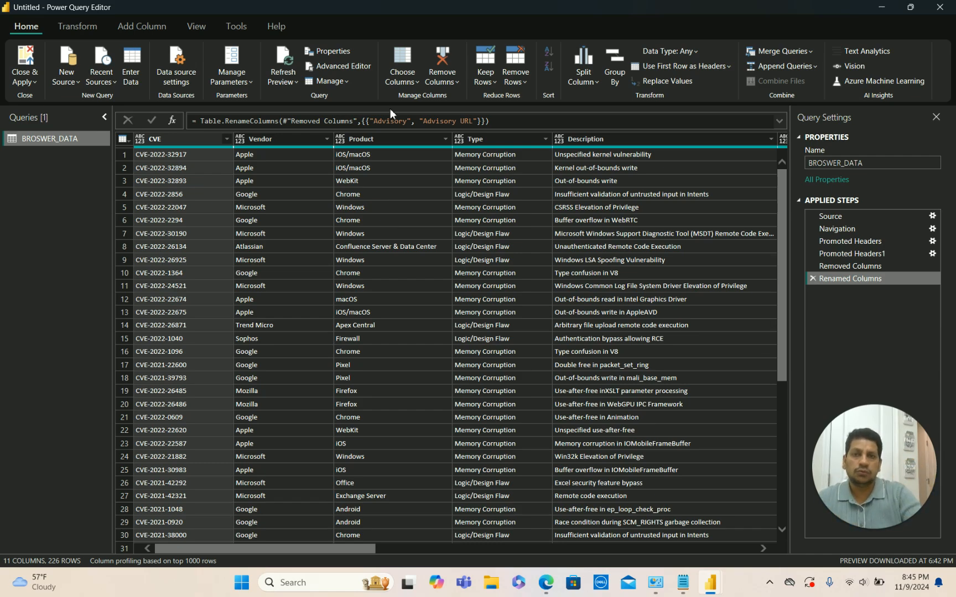
Use Choose Columns to keep only the CVE, Vendor and Type columns in the BROSWER_DATA query.
{"action": "left_click", "coordinate": [418, 84]}
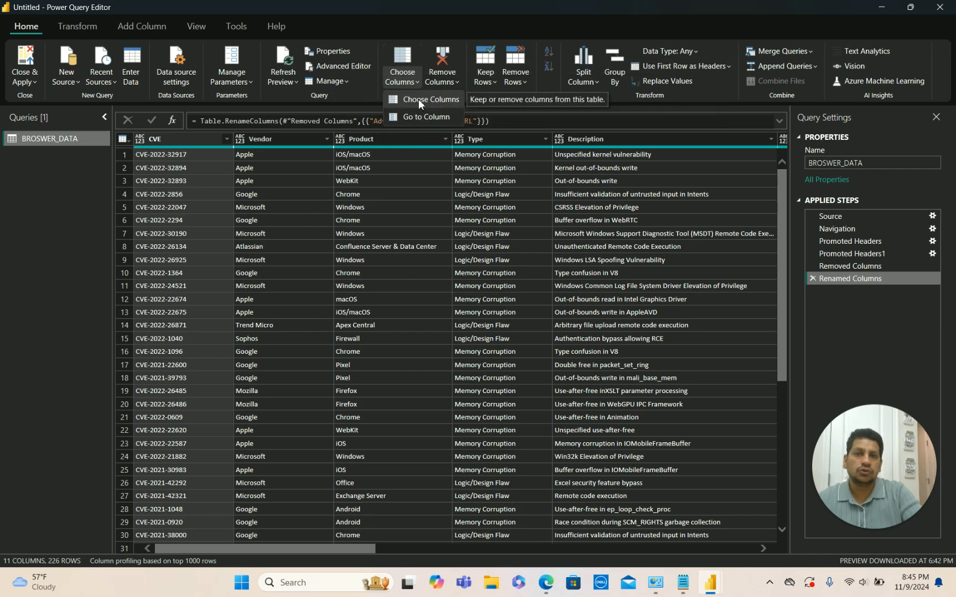
{"action": "left_click", "coordinate": [418, 100]}
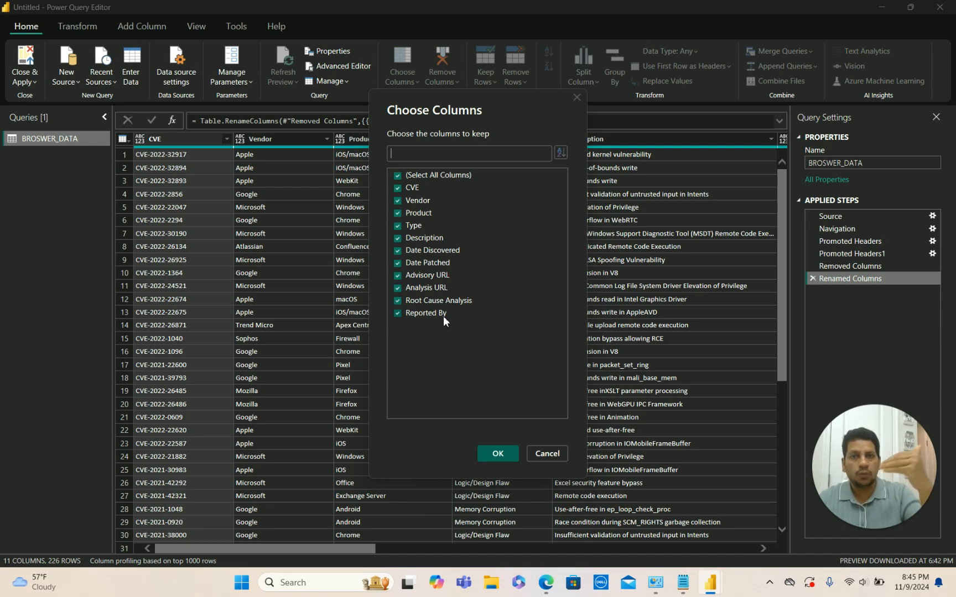
{"action": "left_click", "coordinate": [397, 177]}
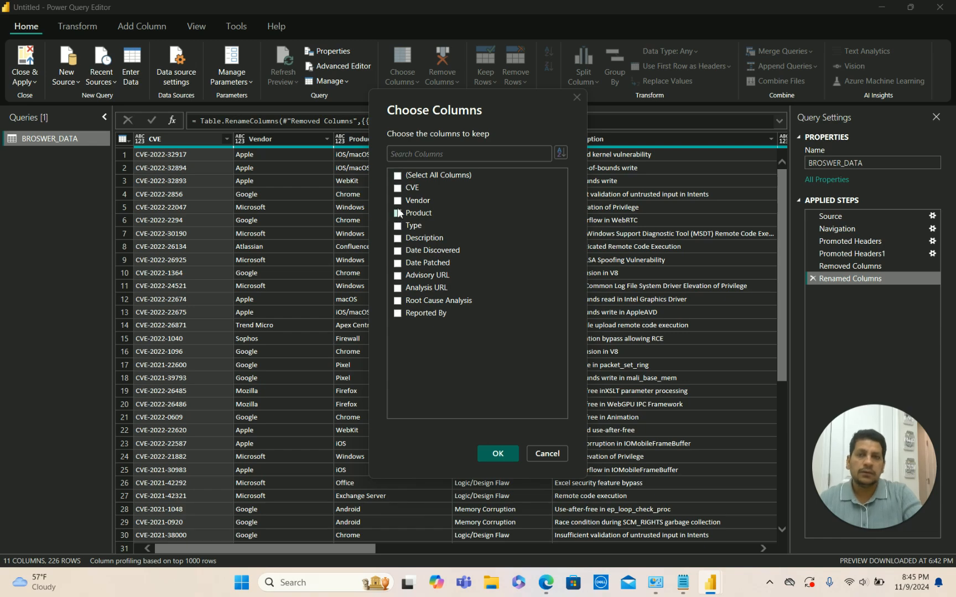
{"action": "left_click", "coordinate": [398, 188]}
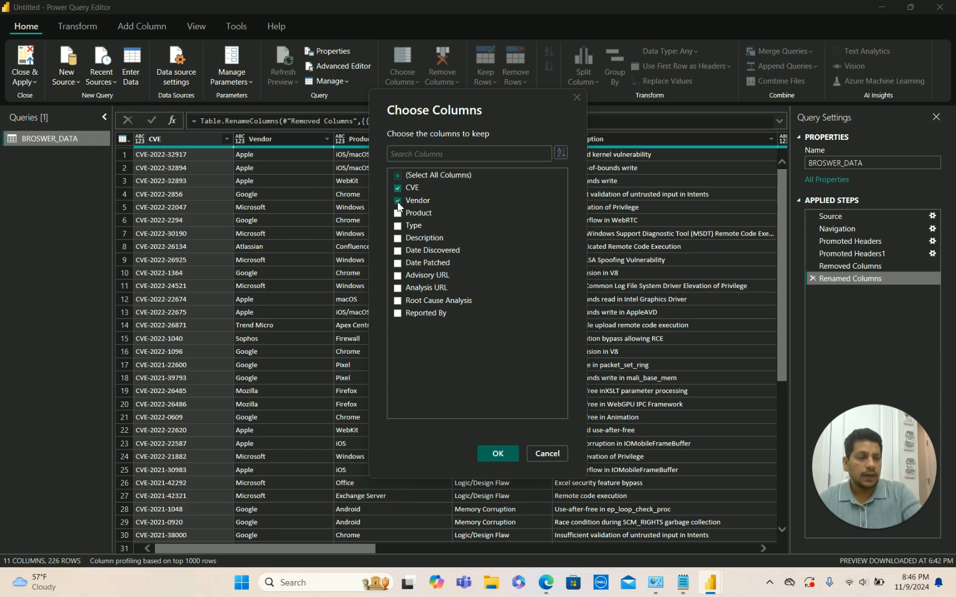
{"action": "left_click", "coordinate": [401, 226]}
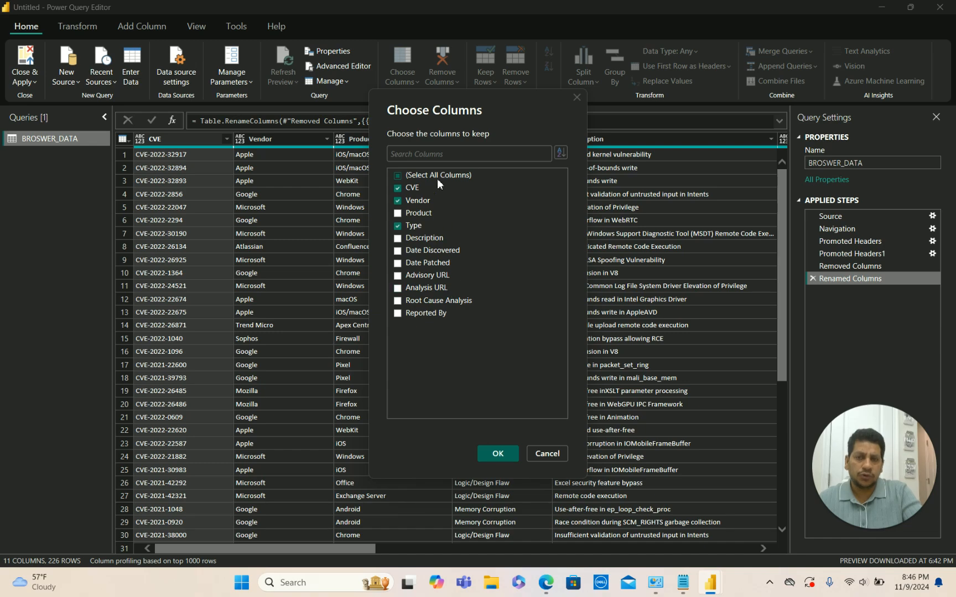
{"action": "left_click", "coordinate": [497, 454]}
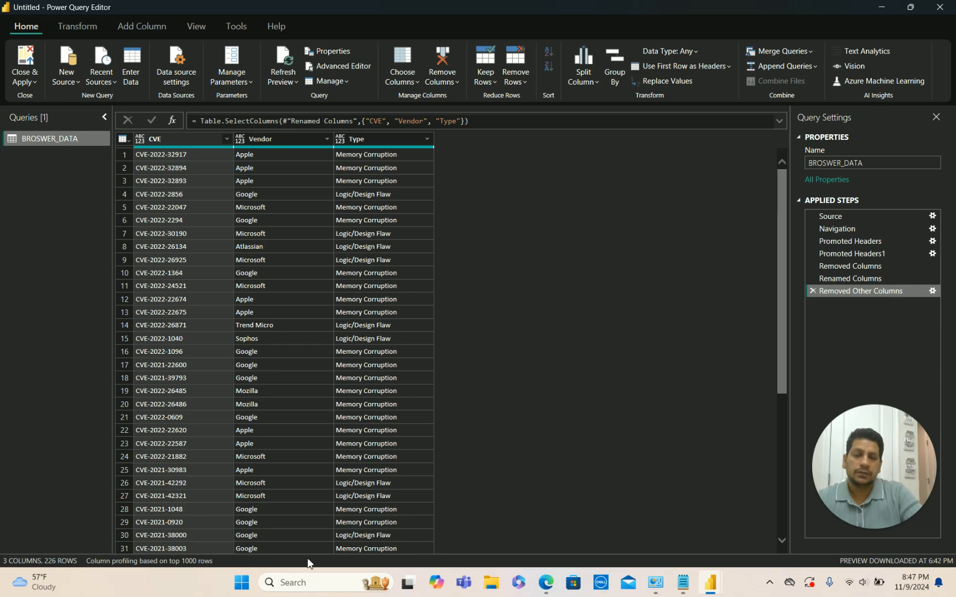
Switch to Excel with a new blank workbook and move its window so the first rows of the query's three columns stay visible.
{"action": "left_click", "coordinate": [295, 582]}
{"action": "type", "text": "e"}
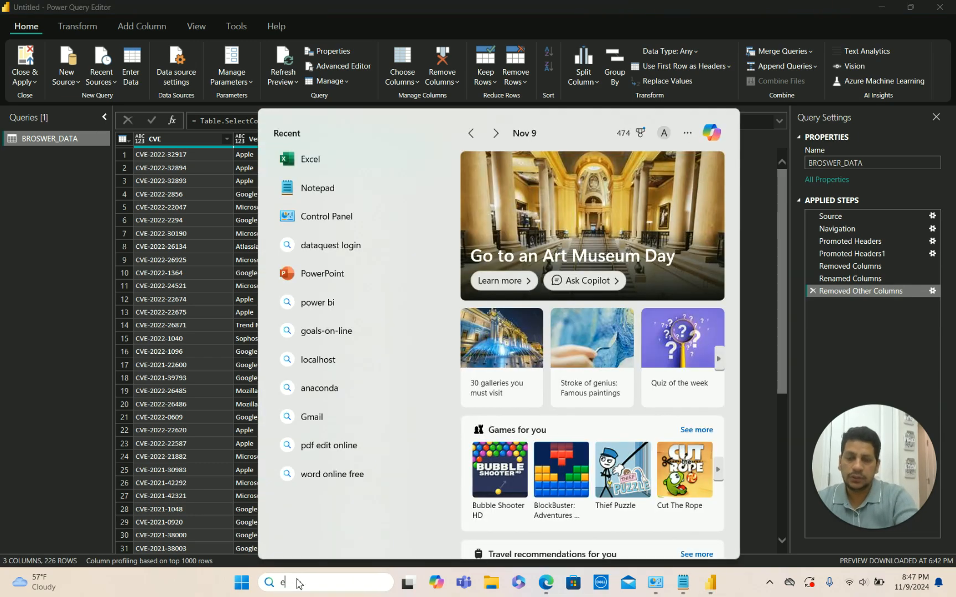
{"action": "type", "text": "xcel"}
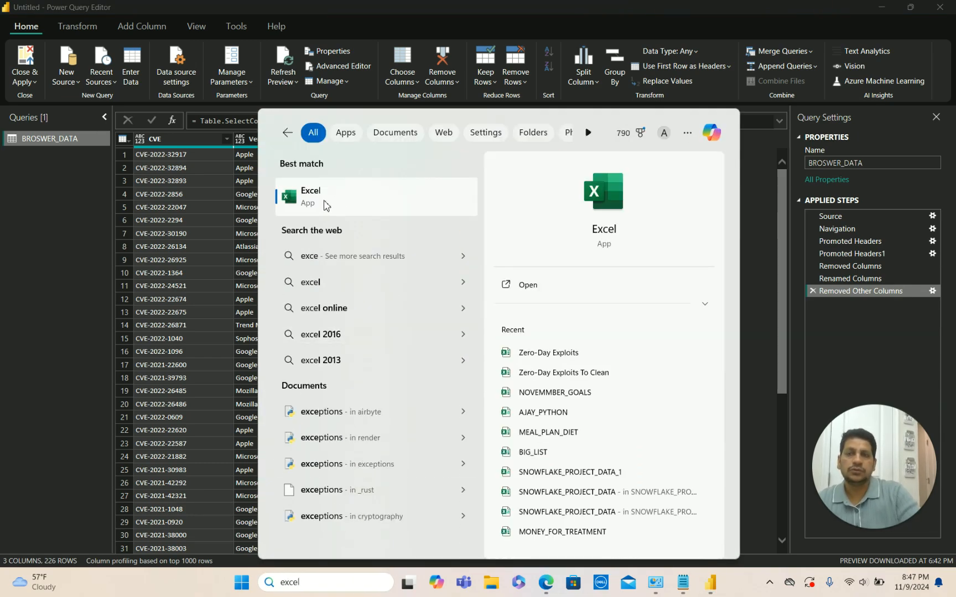
{"action": "left_click", "coordinate": [340, 198]}
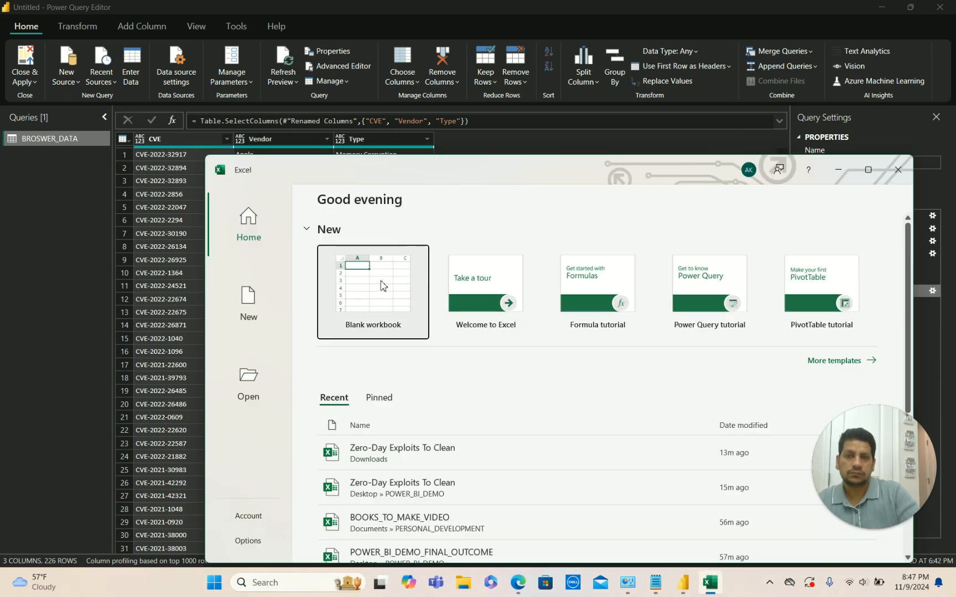
{"action": "left_click", "coordinate": [383, 283]}
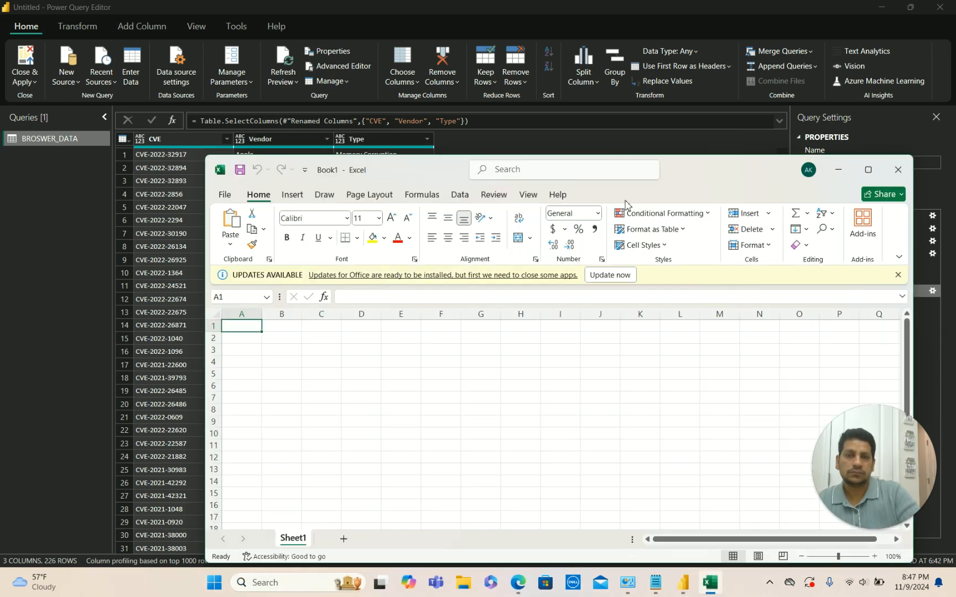
{"action": "left_click_drag", "start_coordinate": [713, 169], "coordinate": [798, 230]}
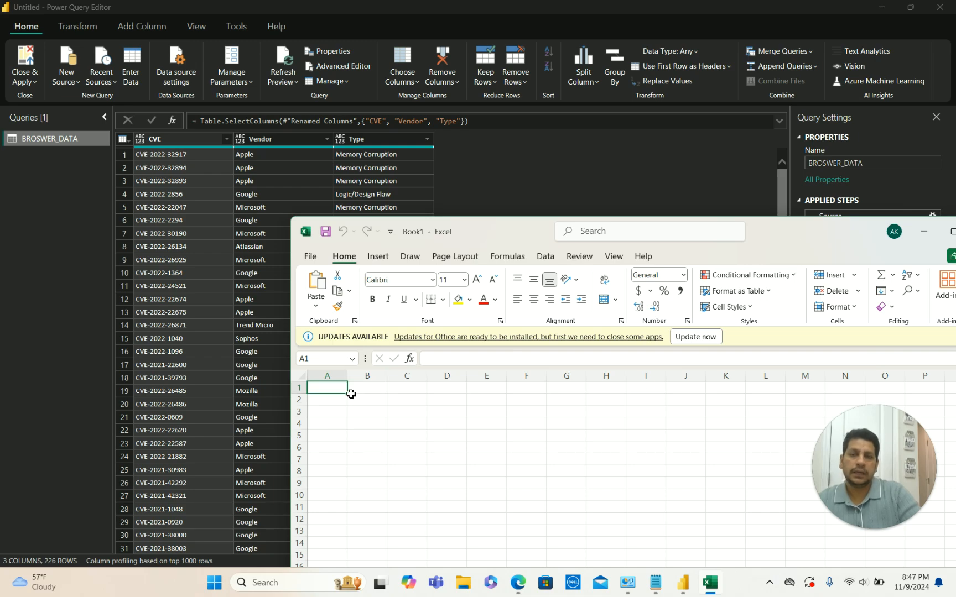
Enter the headers Vendor in cell A1 and Type in cell B1.
{"action": "type", "text": "Vendor"}
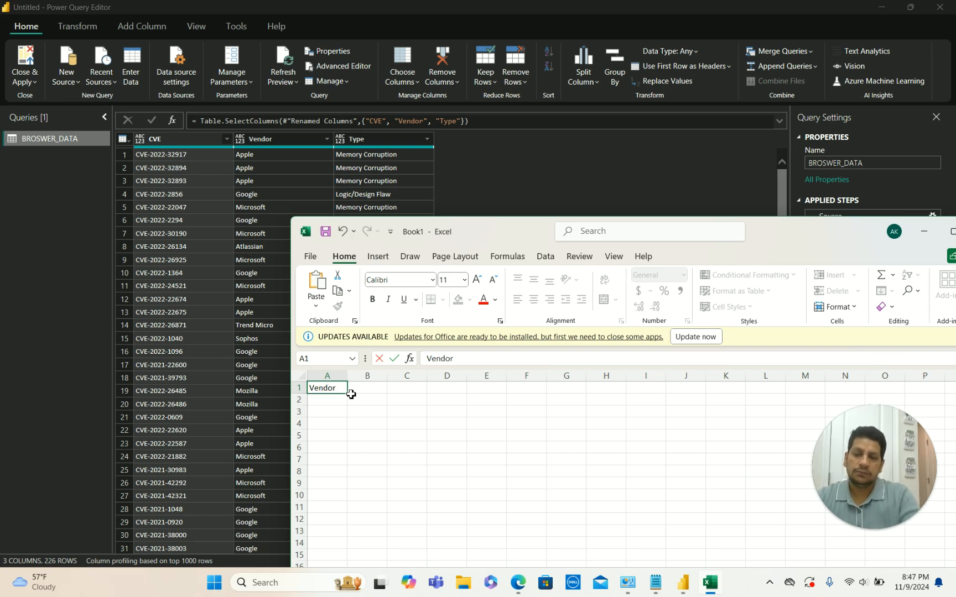
{"action": "key", "text": "Tab"}
{"action": "type", "text": "Type"}
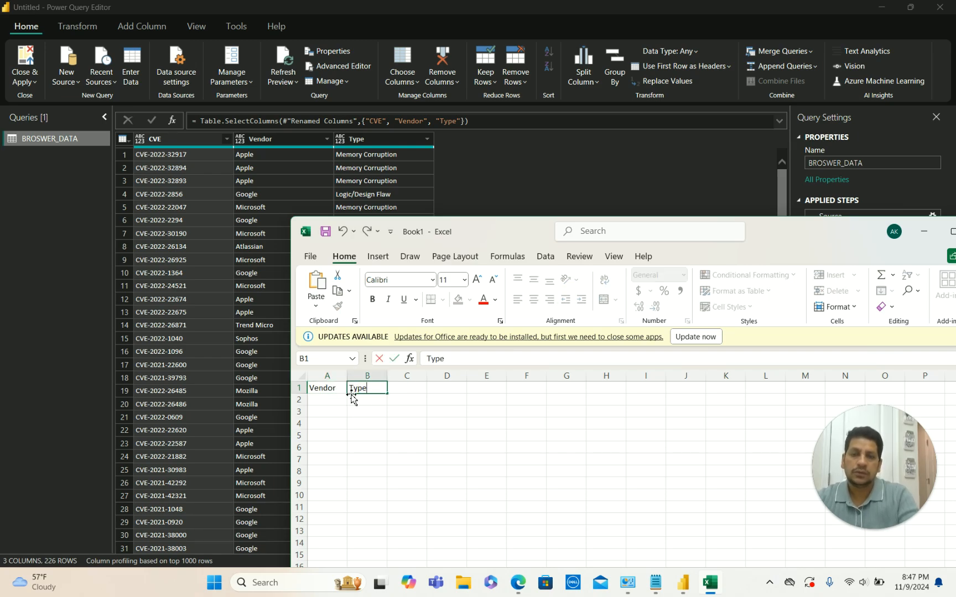
{"action": "left_click", "coordinate": [411, 434]}
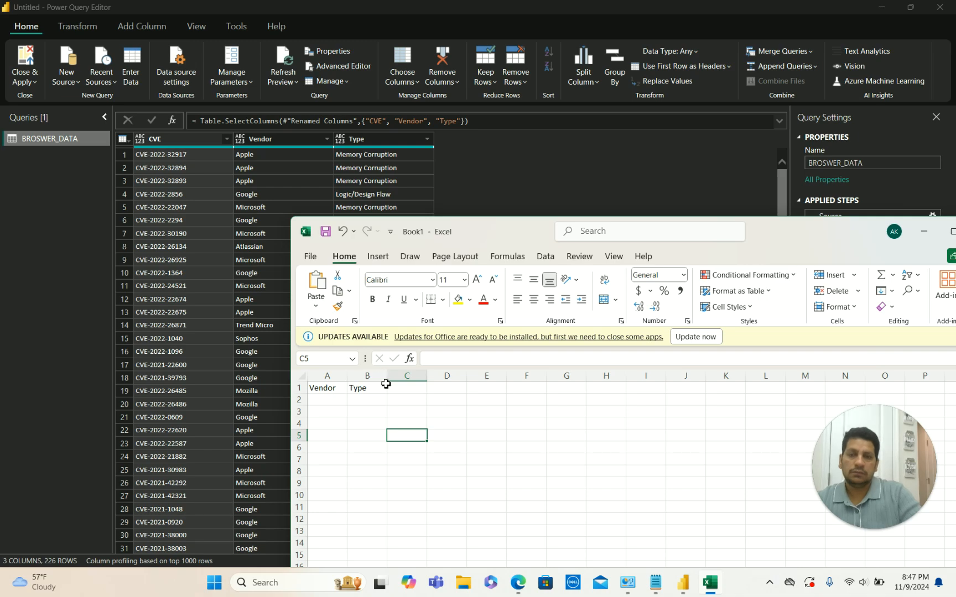
Widen column B and enter the header MONTH in cell C1.
{"action": "left_click_drag", "start_coordinate": [386, 381], "coordinate": [410, 382]}
{"action": "left_click", "coordinate": [423, 389]}
{"action": "type", "text": "MONTH"}
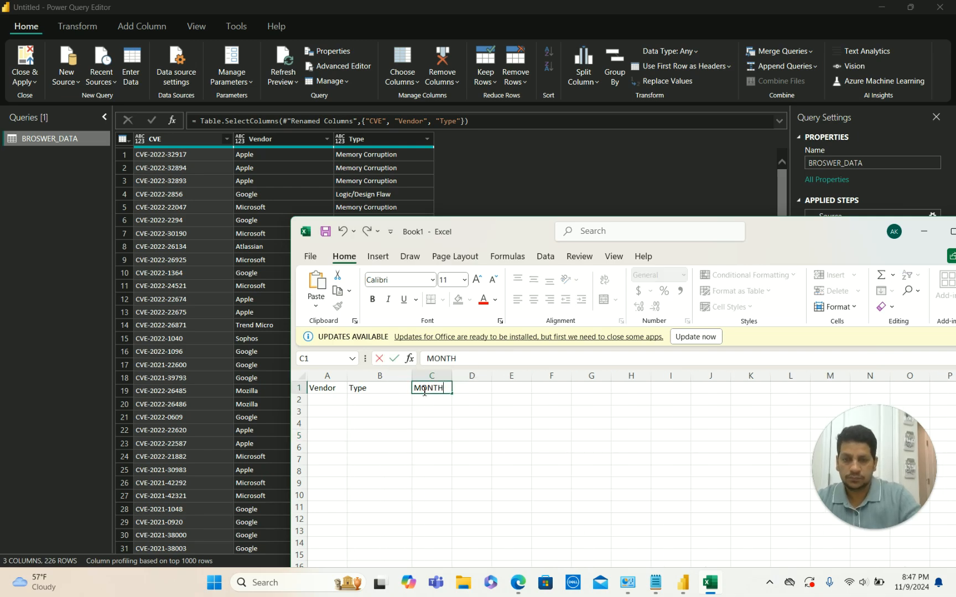
{"action": "left_click", "coordinate": [319, 401]}
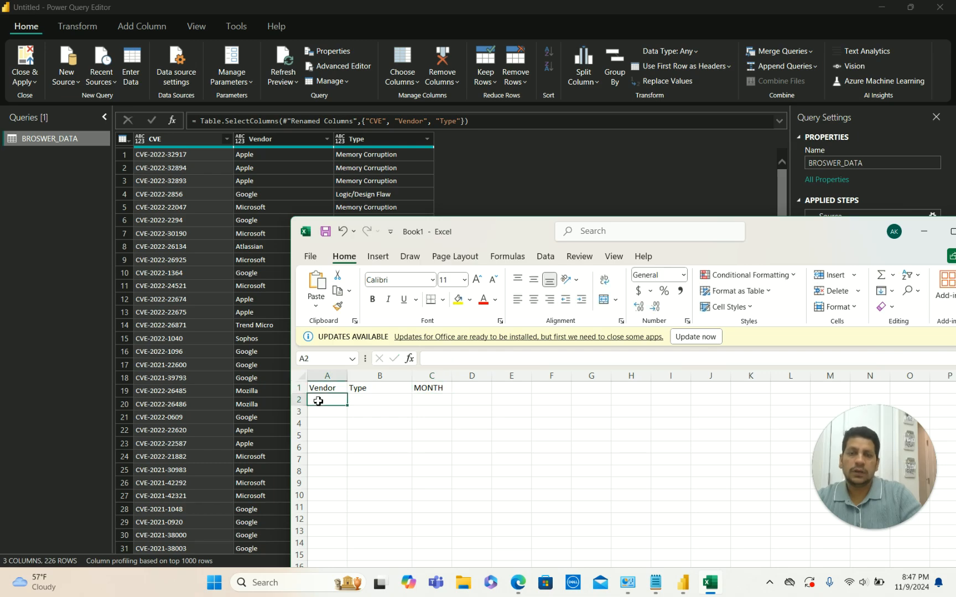
Enter the months JAN, FEB and MARCH in cells C2 to C4 under the MONTH header.
{"action": "left_click", "coordinate": [422, 398]}
{"action": "type", "text": "JAN"}
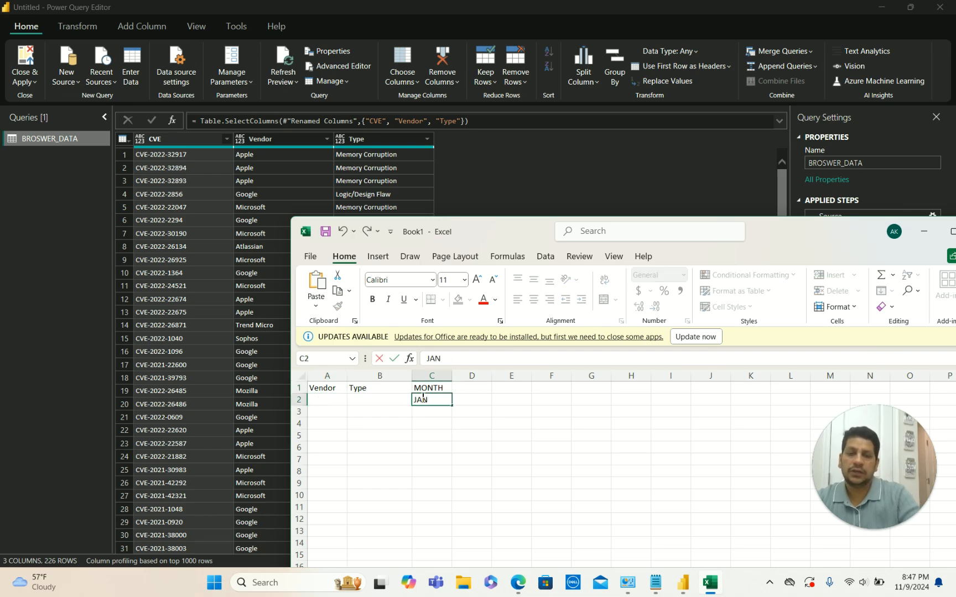
{"action": "key", "text": "Return"}
{"action": "type", "text": "FEB"}
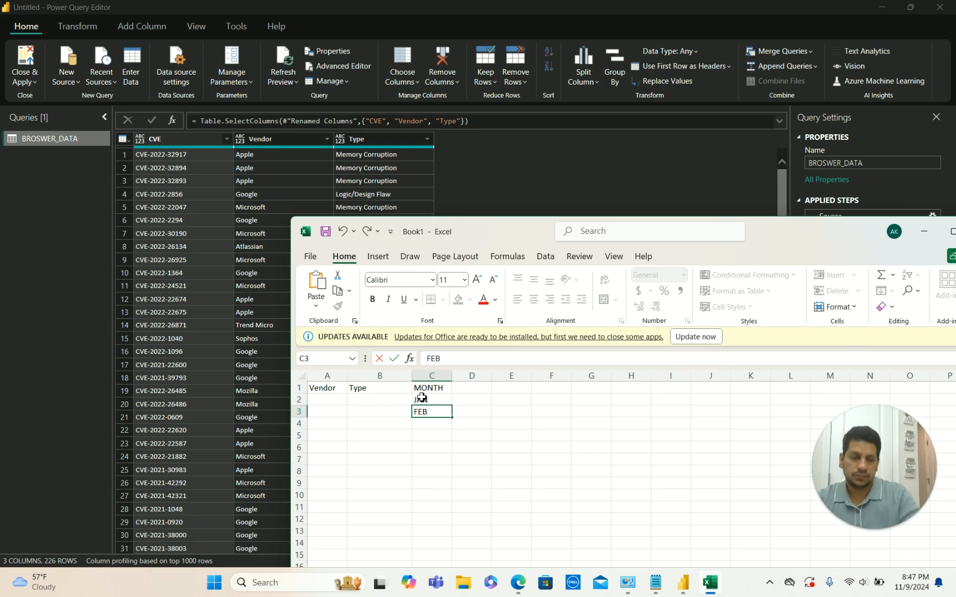
{"action": "key", "text": "Return"}
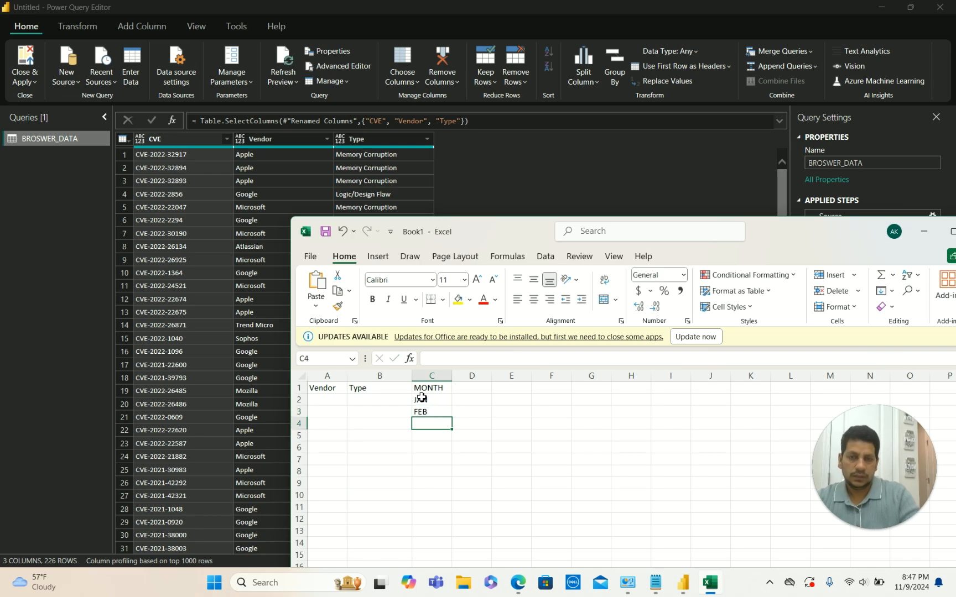
{"action": "type", "text": "MARXH"}
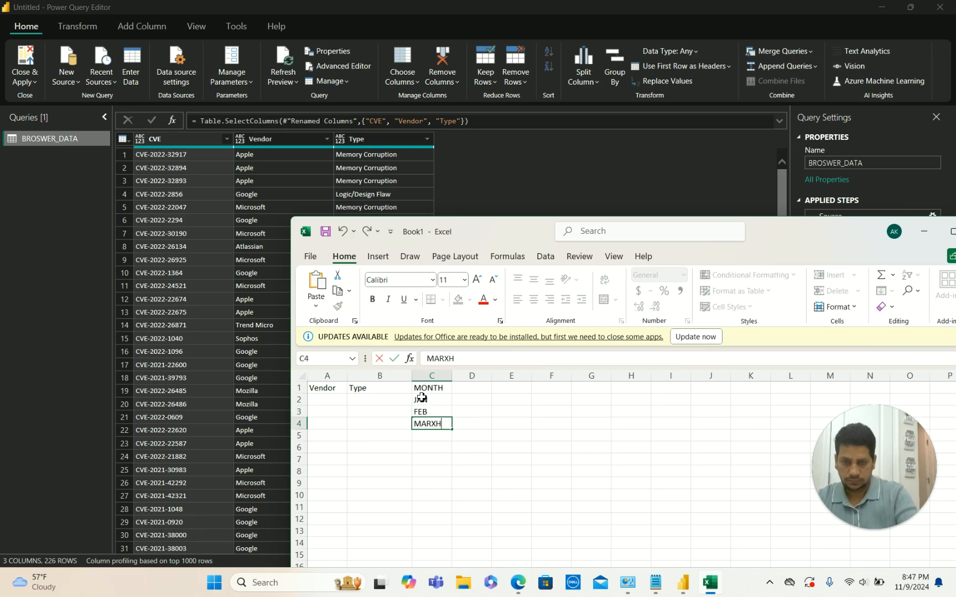
{"action": "key", "text": "BackSpace"}
{"action": "key", "text": "BackSpace"}
{"action": "type", "text": "CH"}
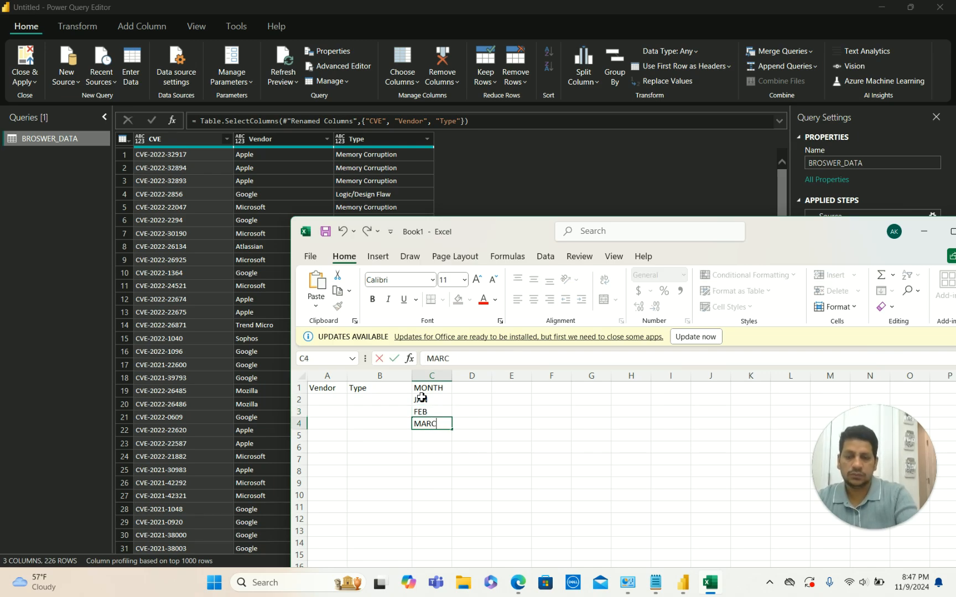
Fill the first data row with the type Memory Corruptio in cell B2 and the vendor Apple in A2.
{"action": "left_click", "coordinate": [369, 399]}
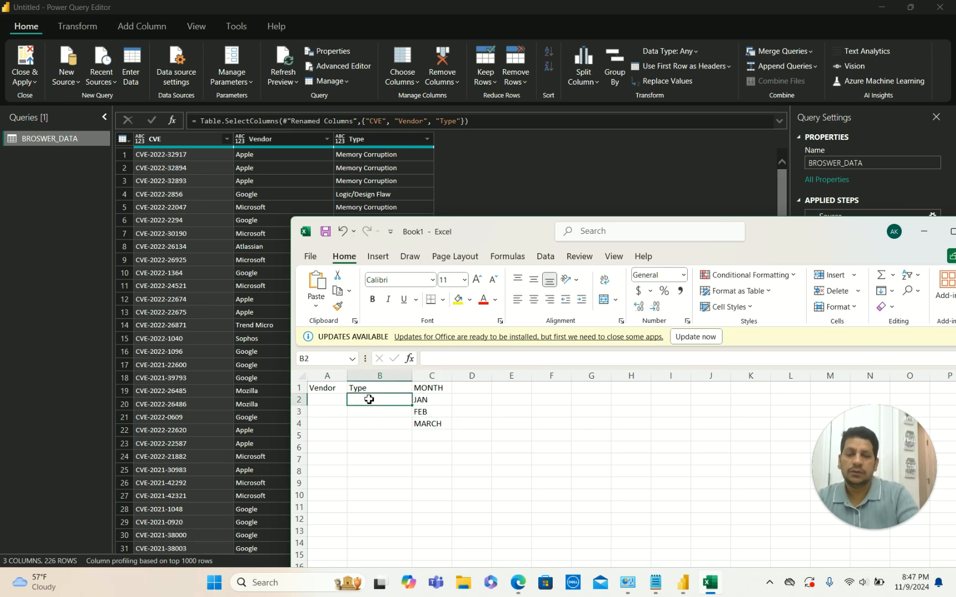
{"action": "type", "text": "Memor"}
{"action": "key", "text": "BackSpace"}
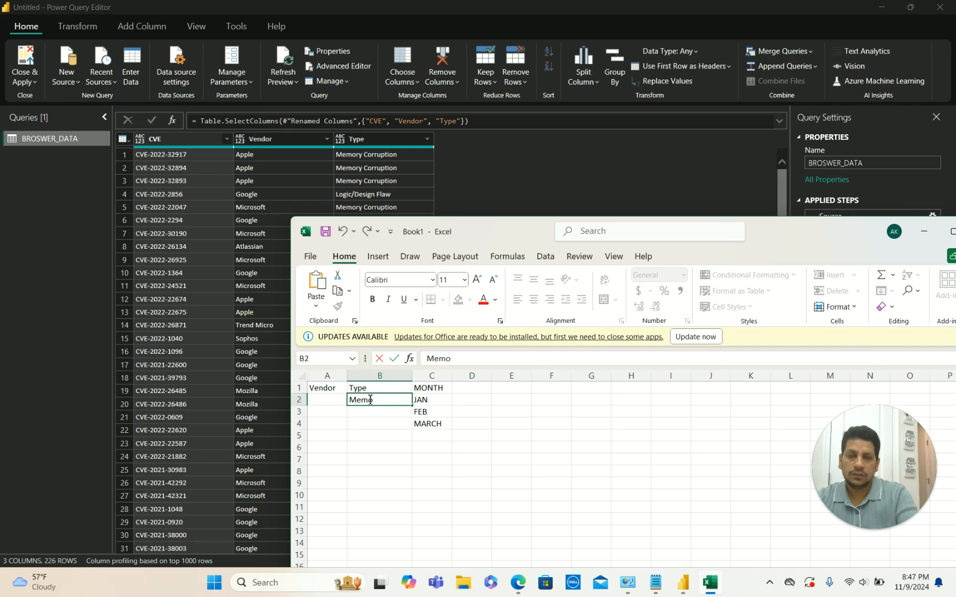
{"action": "type", "text": "ry Corr"}
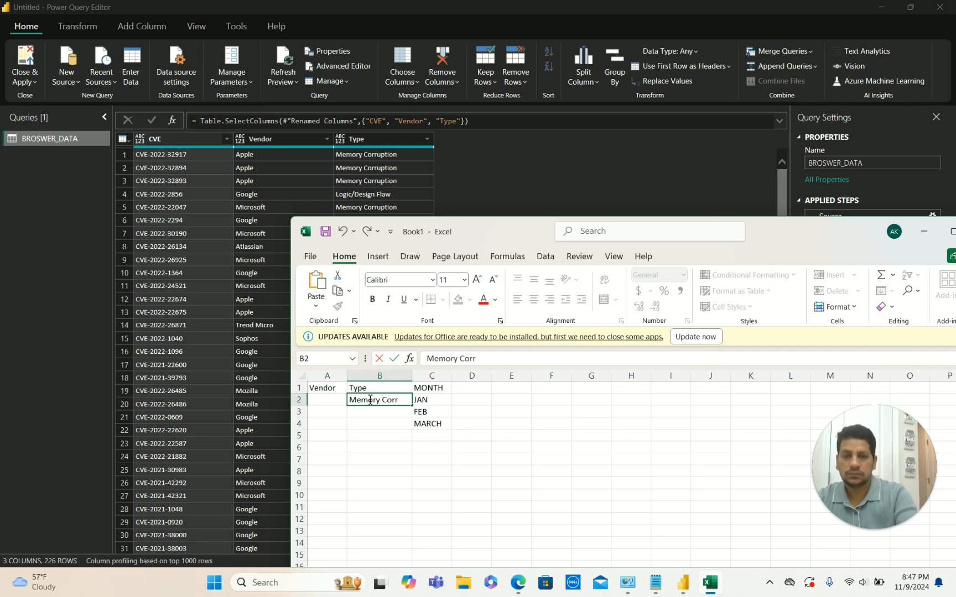
{"action": "type", "text": "uptio"}
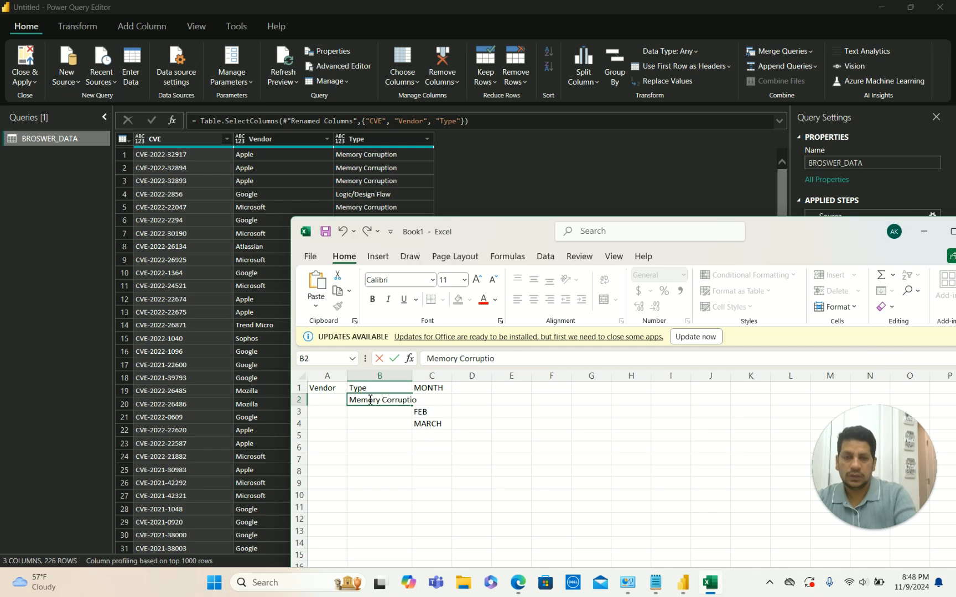
{"action": "left_click", "coordinate": [391, 446]}
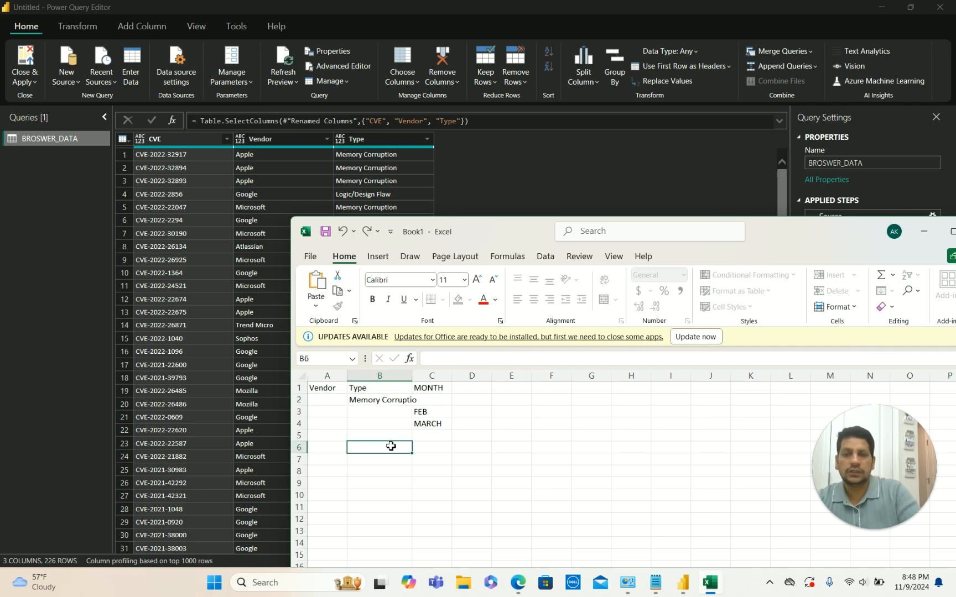
{"action": "left_click", "coordinate": [328, 400]}
{"action": "type", "text": "Apple"}
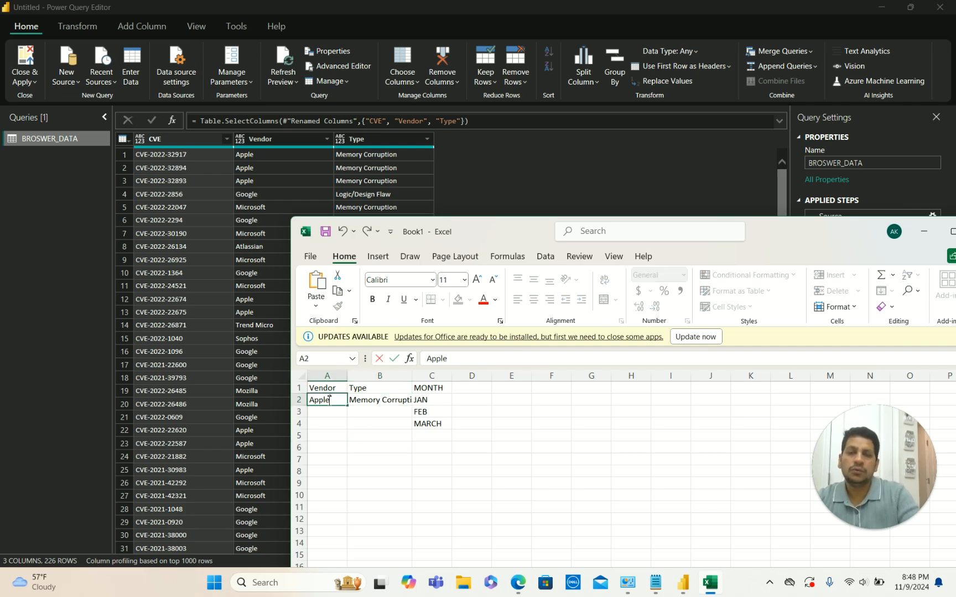
{"action": "left_click", "coordinate": [461, 449]}
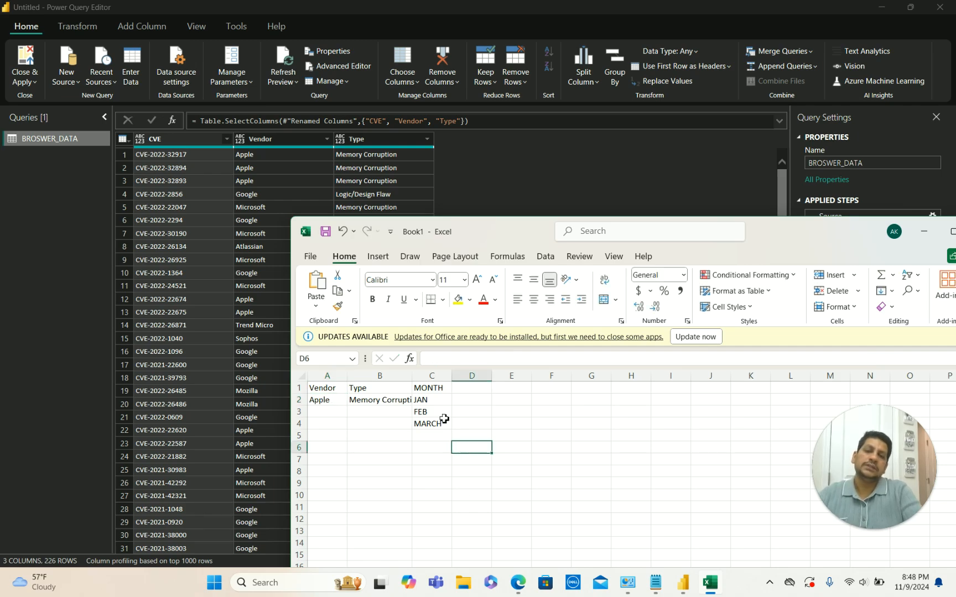
Enter the three month values from the MONTH column as separate column headings JAN, FEB and MARCH in cells E1 to G1.
{"action": "left_click_drag", "start_coordinate": [423, 398], "coordinate": [434, 428]}
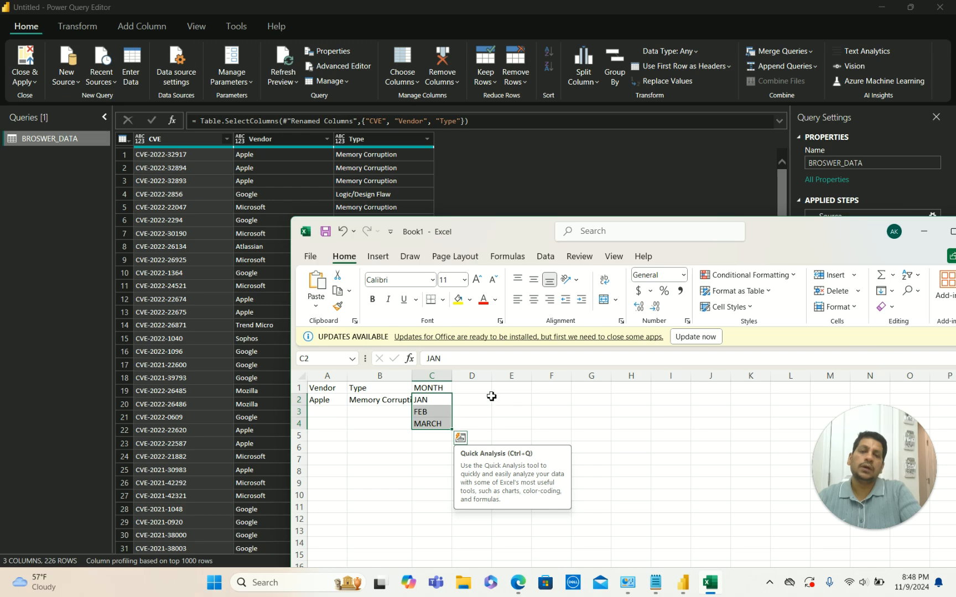
{"action": "left_click", "coordinate": [509, 389]}
{"action": "type", "text": "JAN"}
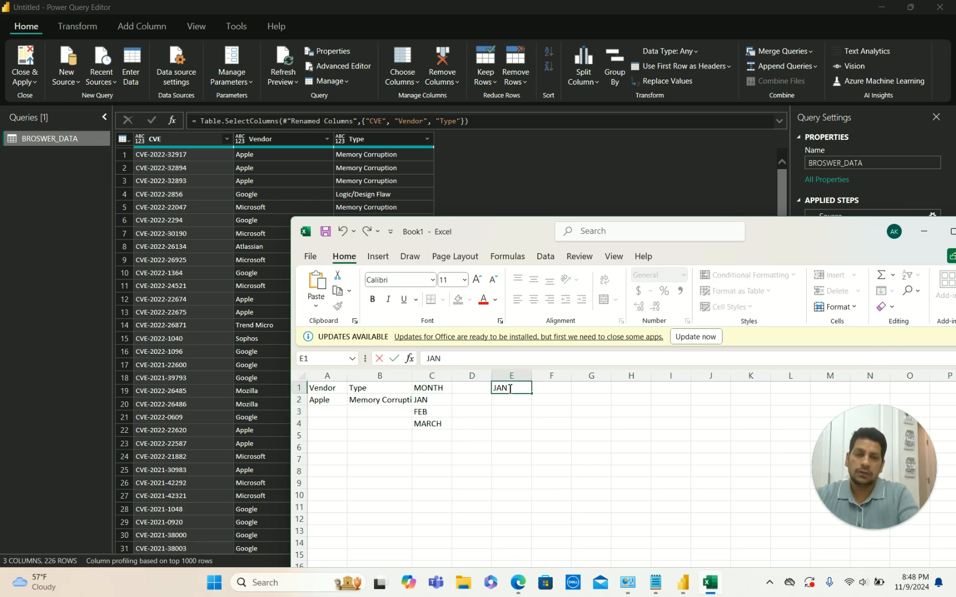
{"action": "left_click", "coordinate": [550, 389]}
{"action": "type", "text": "FEB"}
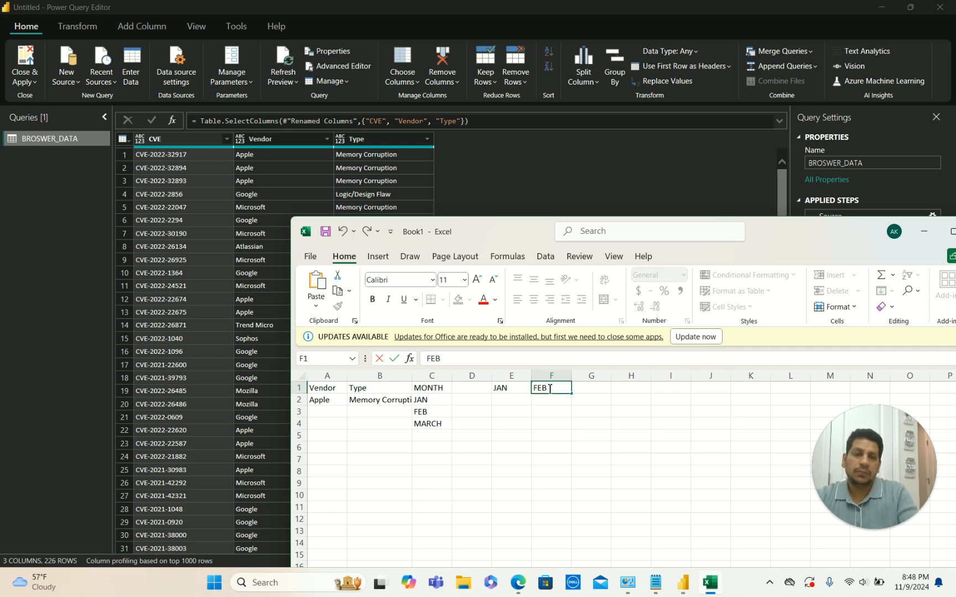
{"action": "key", "text": "Tab"}
{"action": "type", "text": "M"}
{"action": "key", "text": "BackSpace"}
{"action": "type", "text": "MARCH"}
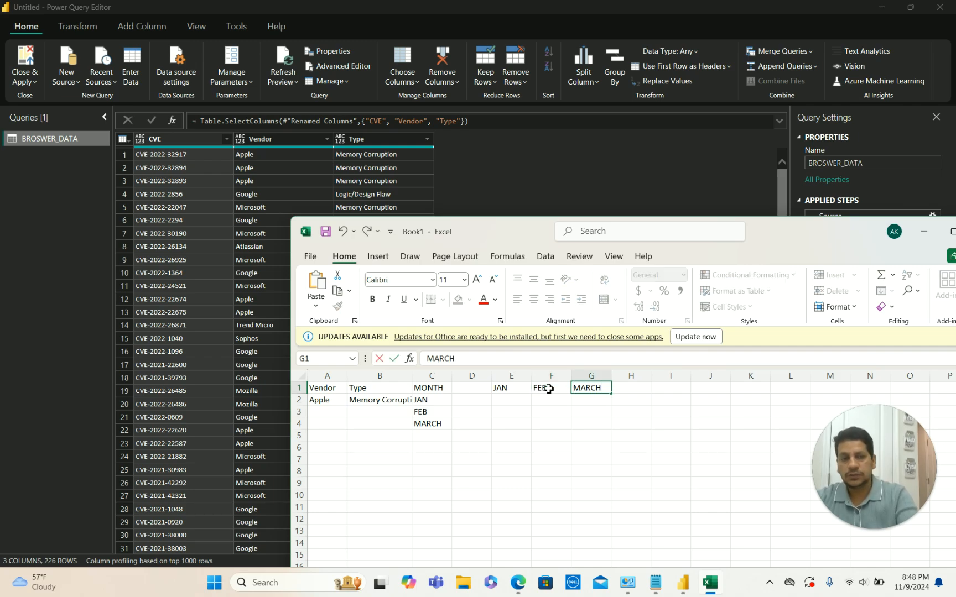
{"action": "left_click", "coordinate": [606, 472]}
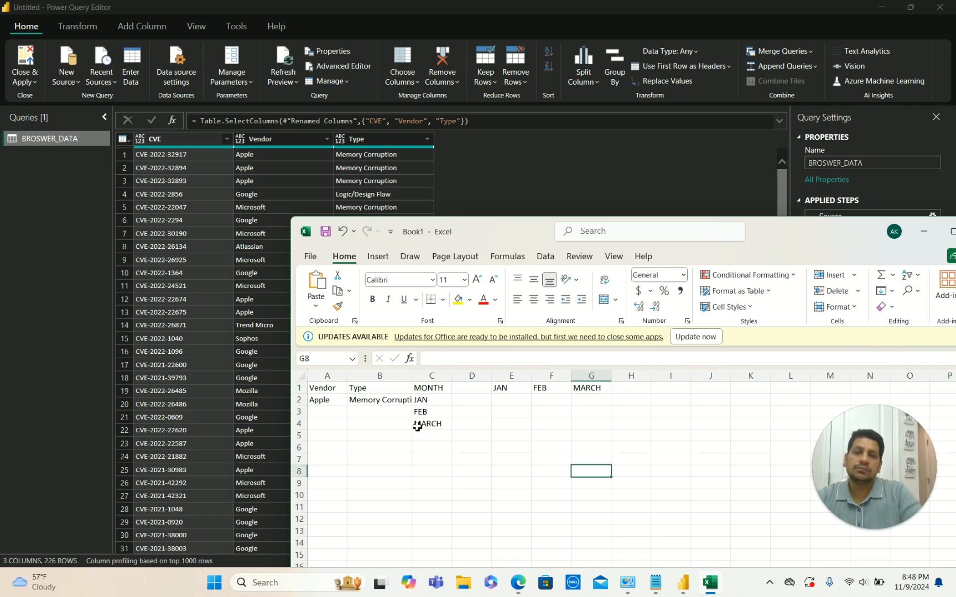
Compare the month rows in column C with the separate month columns starting at column E.
{"action": "left_click", "coordinate": [403, 401]}
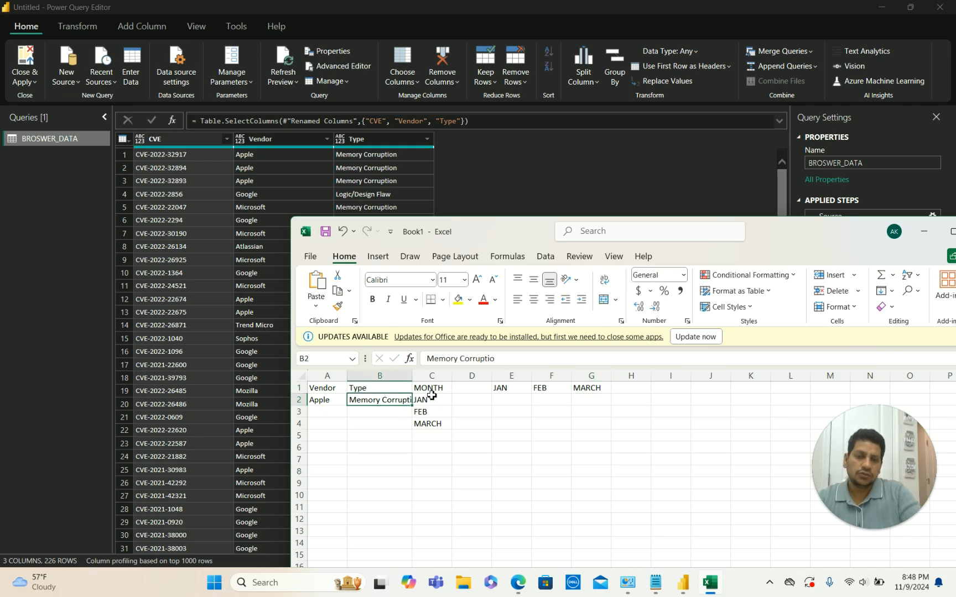
{"action": "left_click", "coordinate": [426, 405]}
{"action": "left_click_drag", "start_coordinate": [426, 407], "coordinate": [429, 421]}
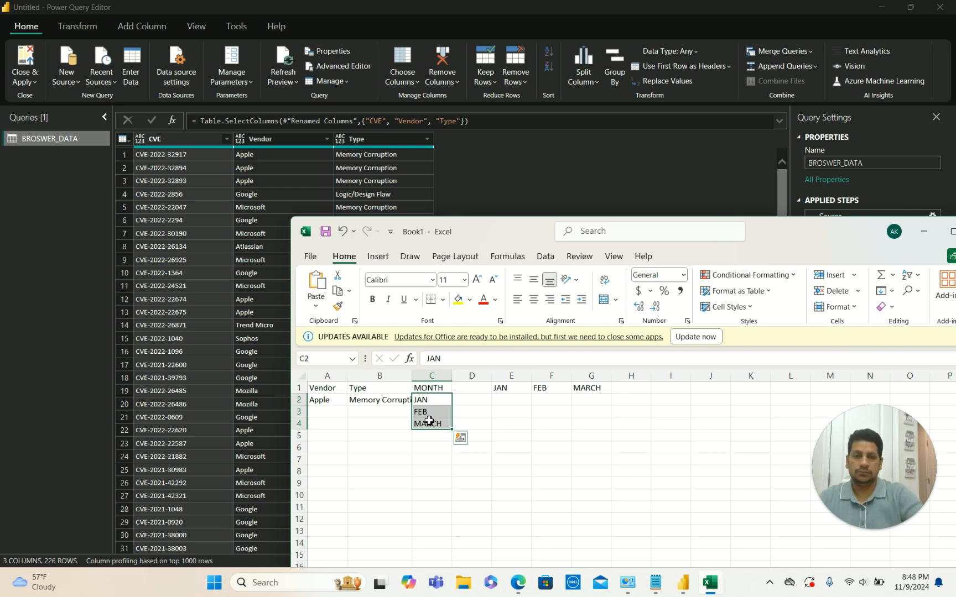
{"action": "left_click", "coordinate": [504, 375]}
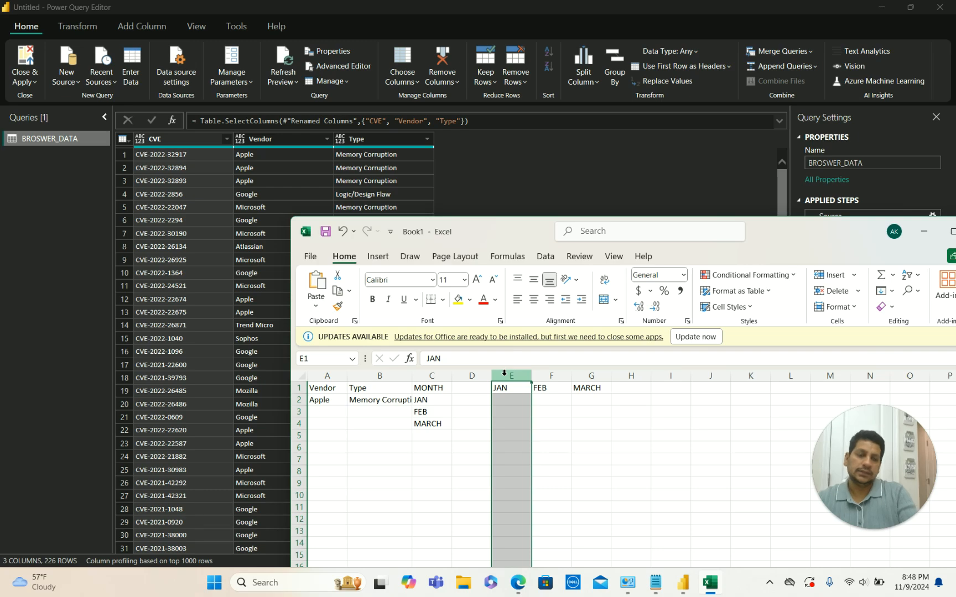
{"action": "key", "text": "Right"}
{"action": "key", "text": "Right"}
{"action": "left_click", "coordinate": [508, 374]}
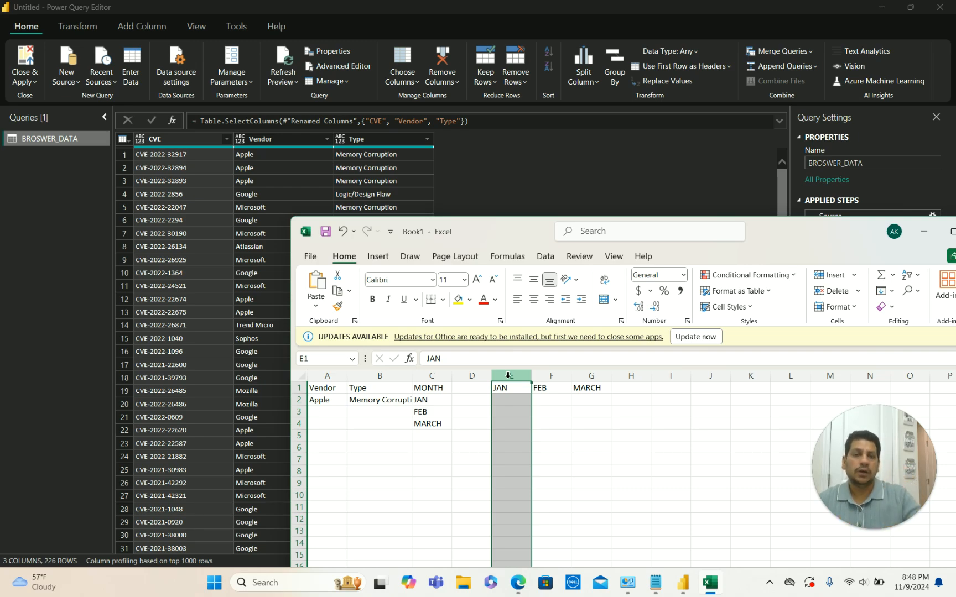
{"action": "left_click", "coordinate": [602, 446]}
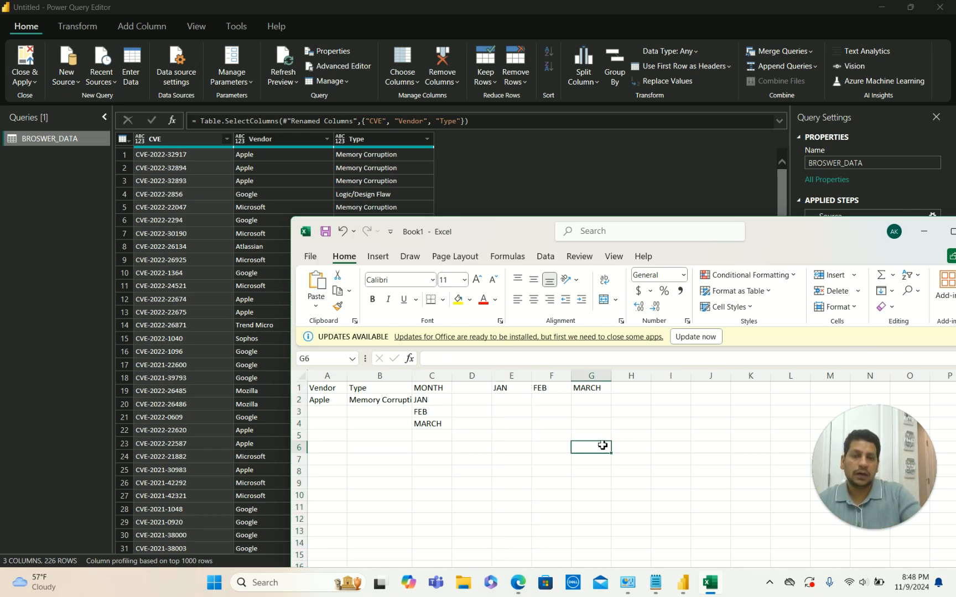
{"action": "left_click", "coordinate": [509, 401]}
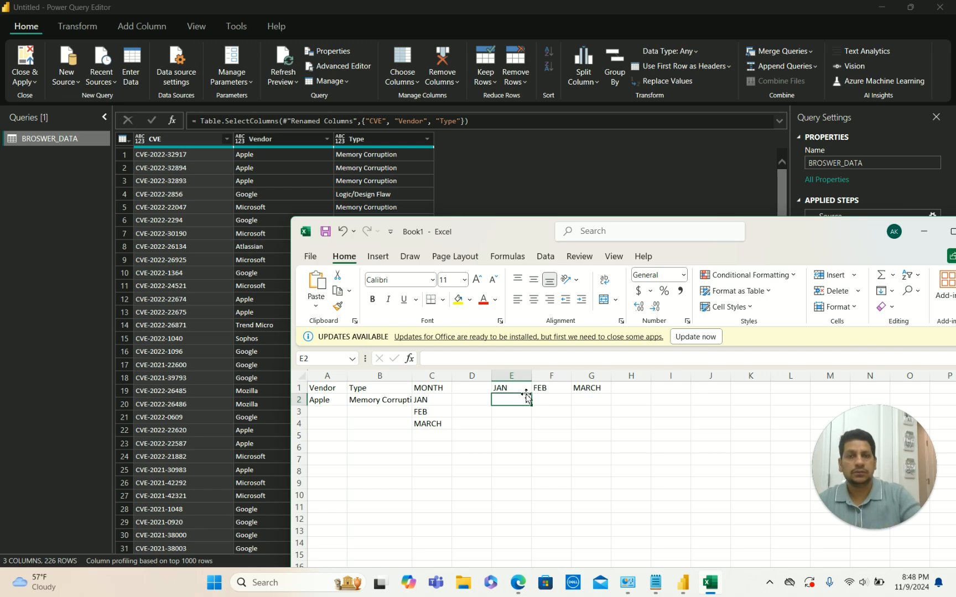
Close the Book1 example workbook without saving it and return to Power Query Editor.
{"action": "left_click_drag", "start_coordinate": [776, 233], "coordinate": [619, 234]}
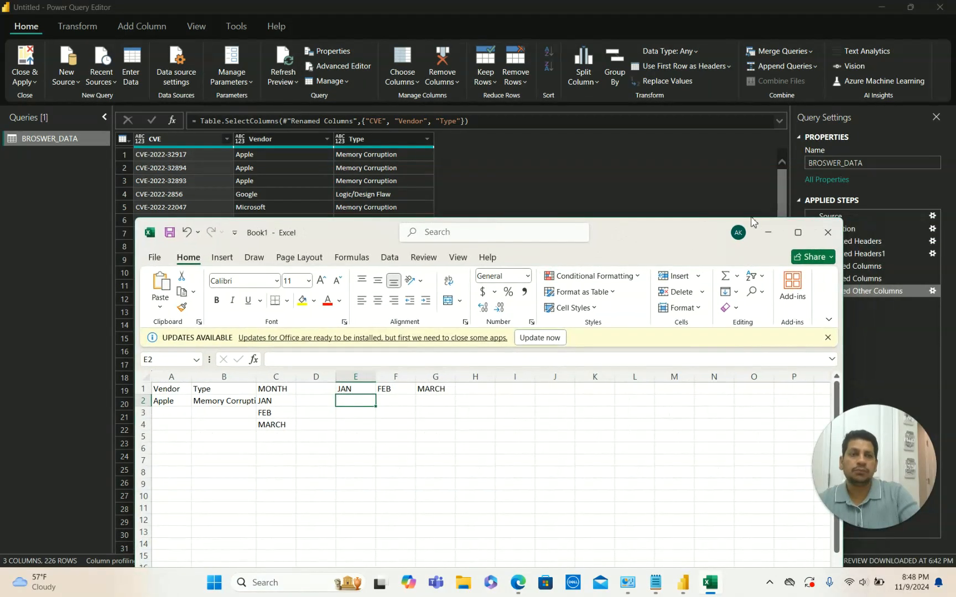
{"action": "left_click", "coordinate": [830, 234]}
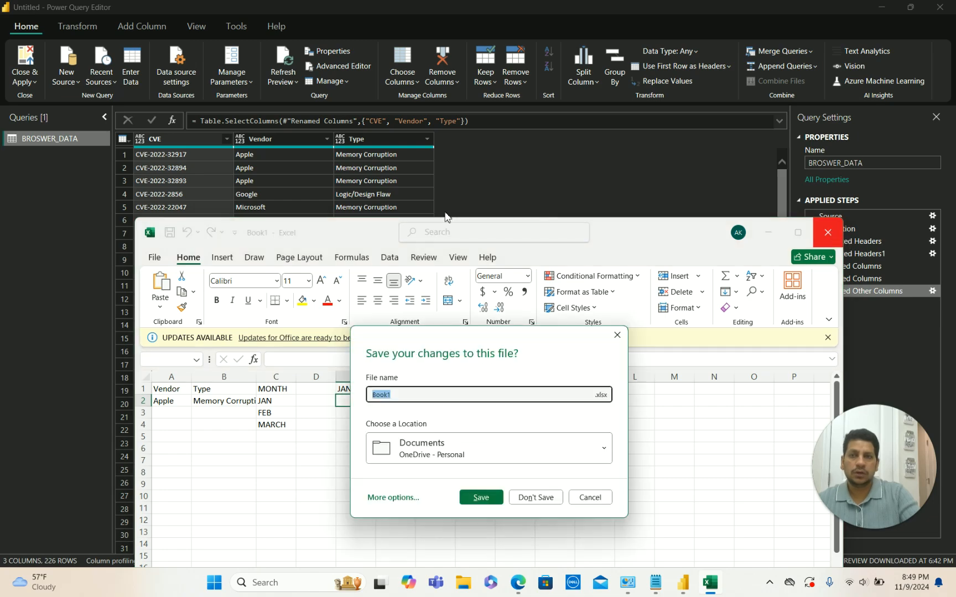
{"action": "left_click", "coordinate": [535, 498]}
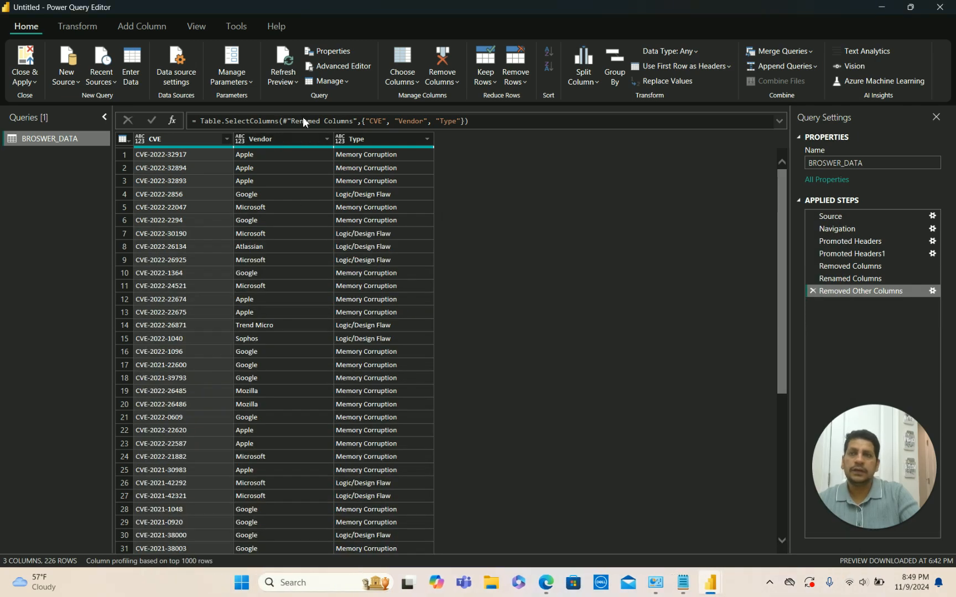
Pivot the Vendor column using CVE as the values column and Count (All) as the aggregate value function.
{"action": "left_click", "coordinate": [286, 136]}
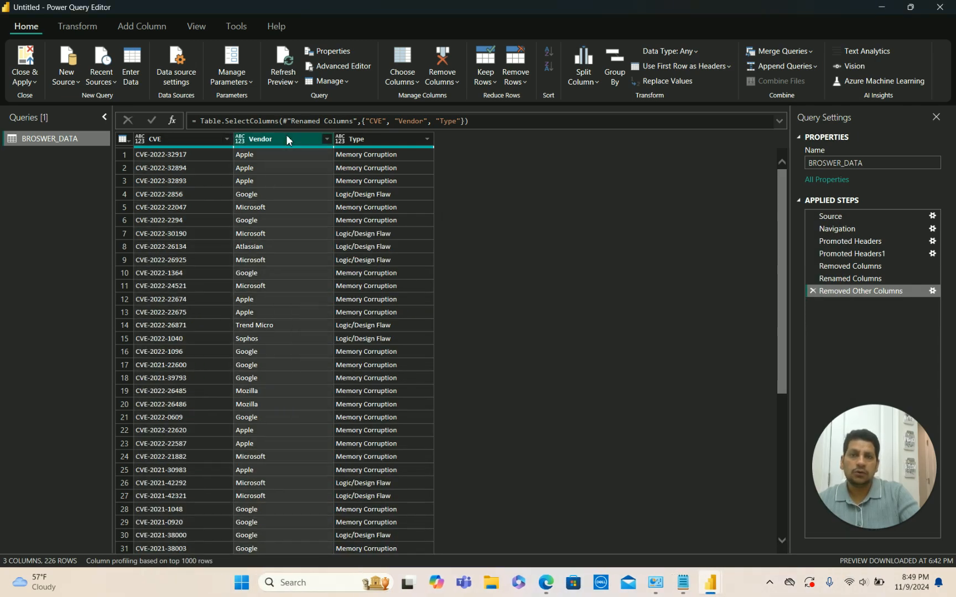
{"action": "left_click", "coordinate": [85, 27]}
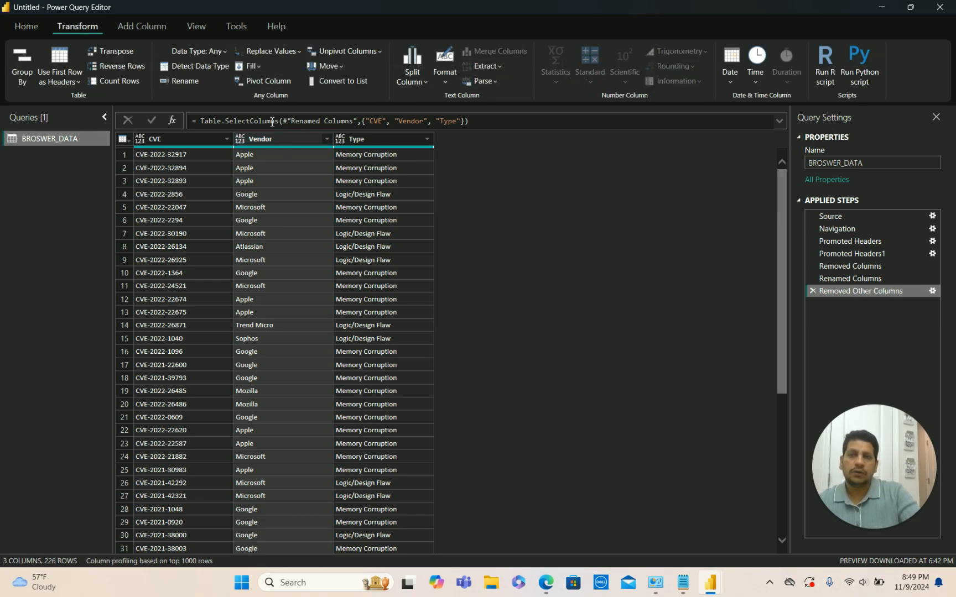
{"action": "left_click", "coordinate": [269, 82]}
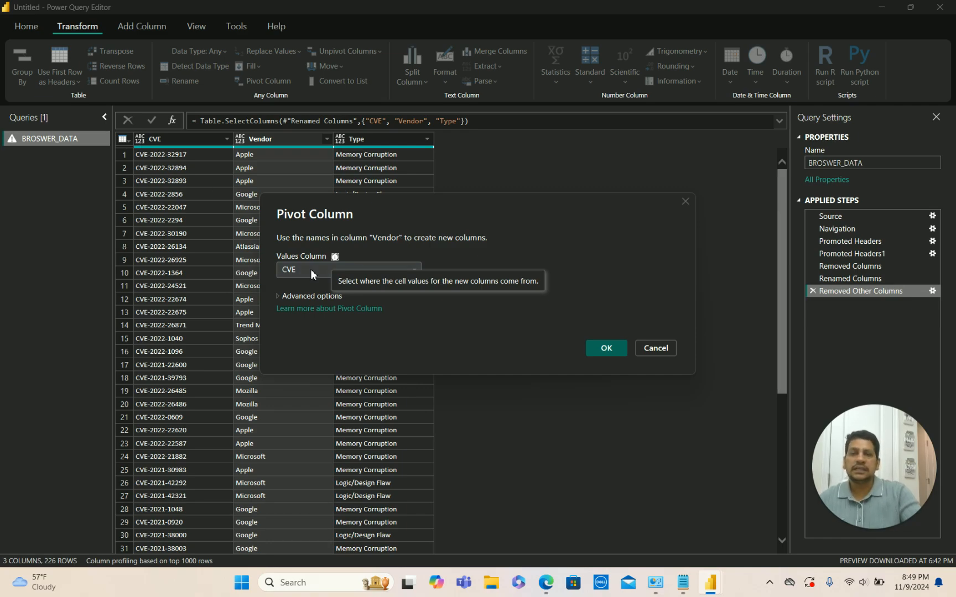
{"action": "left_click", "coordinate": [276, 297]}
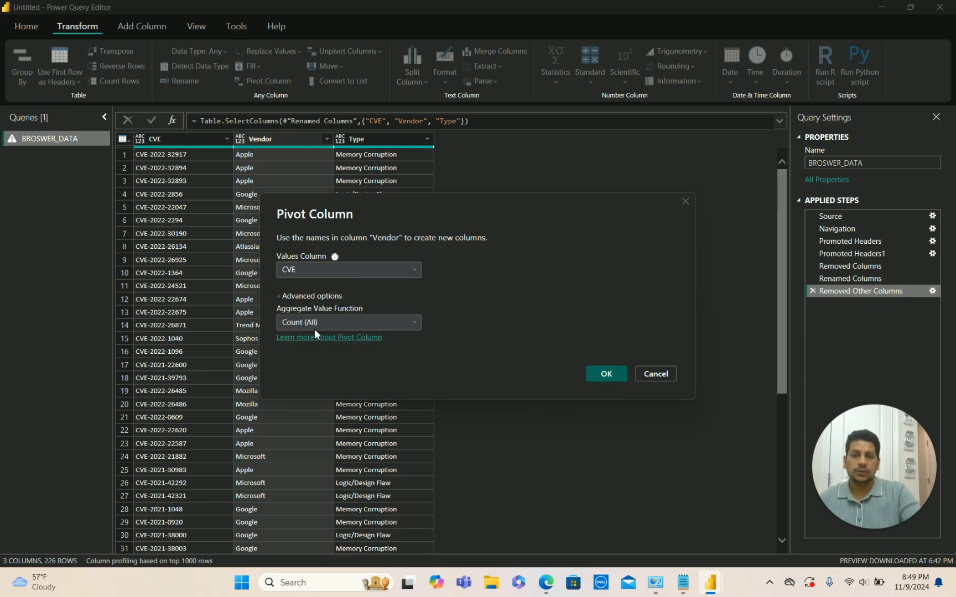
{"action": "left_click", "coordinate": [337, 325]}
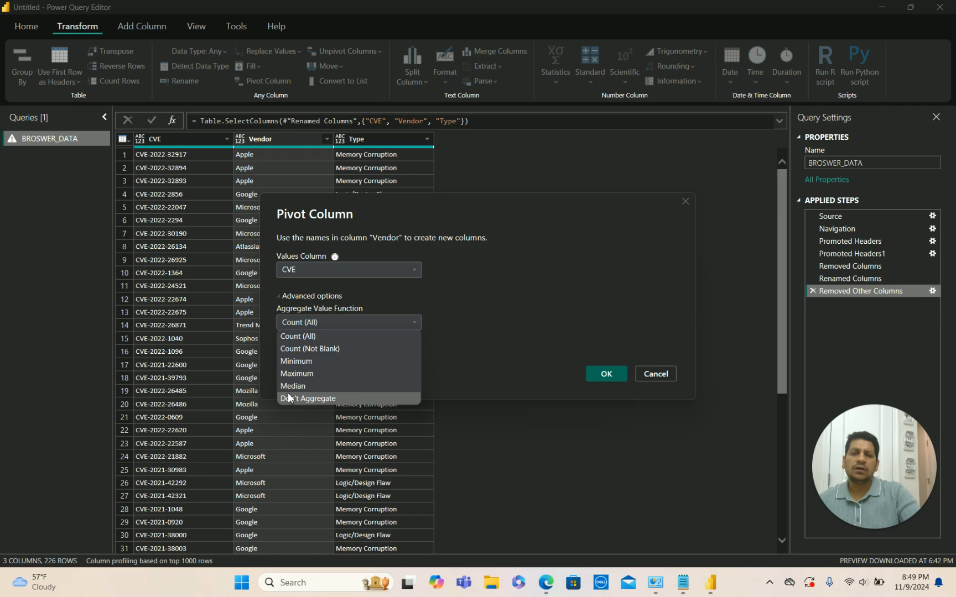
{"action": "left_click", "coordinate": [302, 338]}
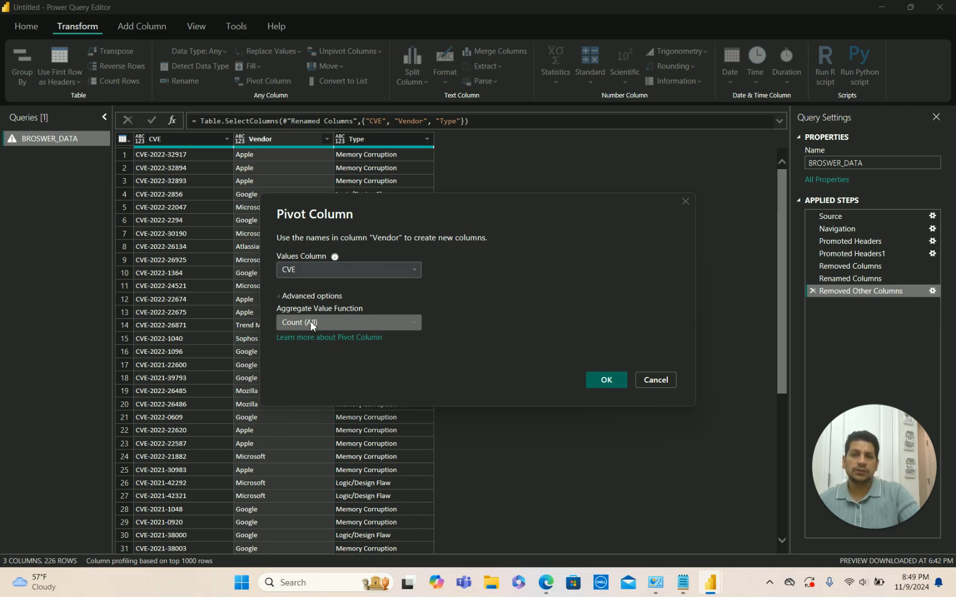
{"action": "left_click", "coordinate": [609, 380]}
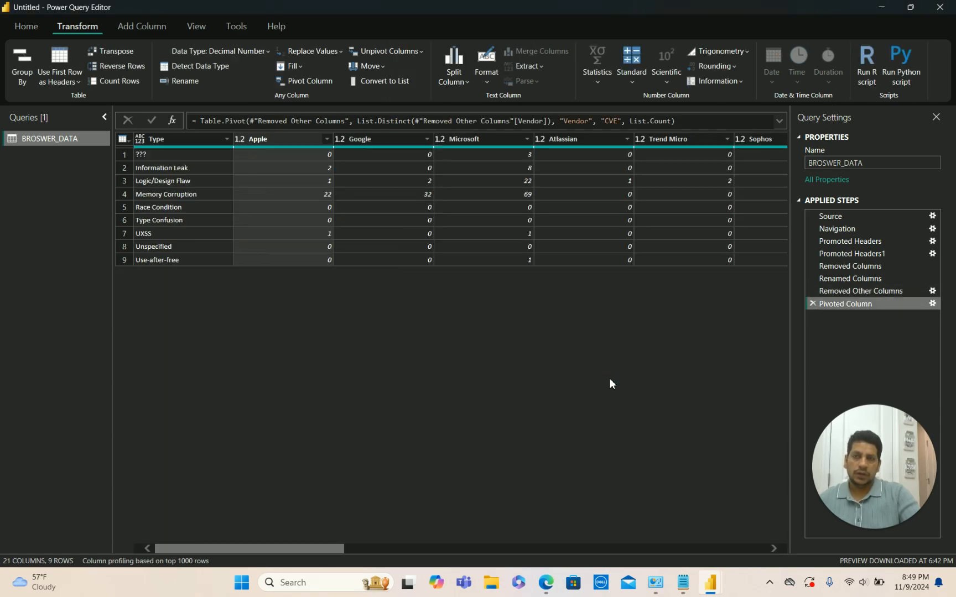
Examine the pivoted table's Type rows, its Apple, Google and Microsoft columns, and the Information Leak counts per vendor.
{"action": "left_click", "coordinate": [183, 139]}
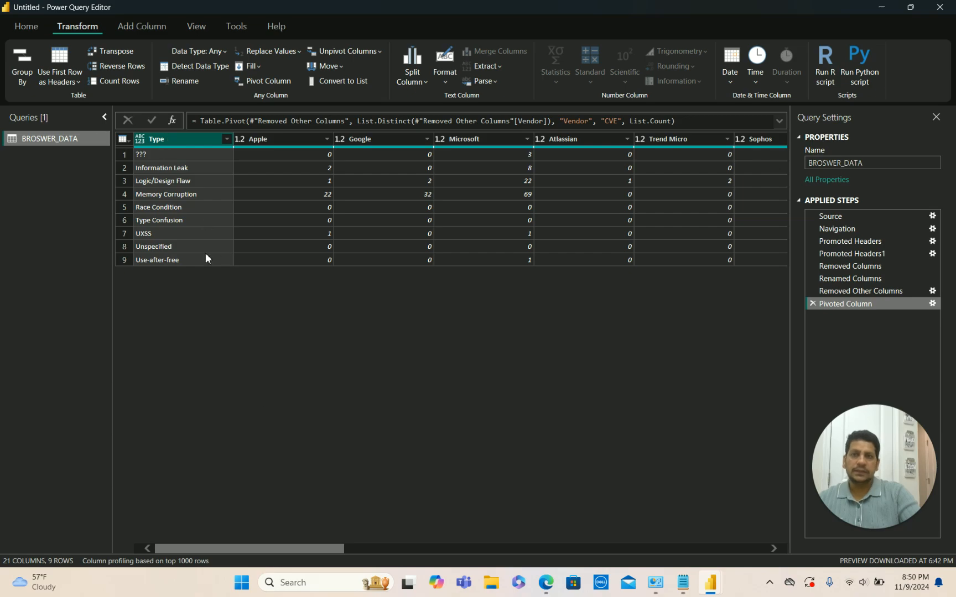
{"action": "left_click", "coordinate": [173, 156]}
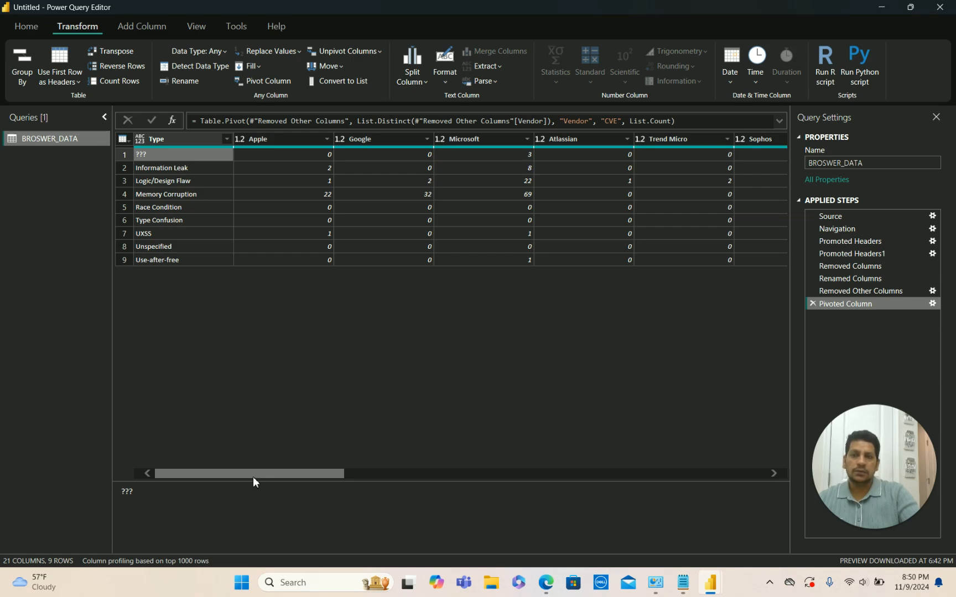
{"action": "left_click", "coordinate": [299, 136]}
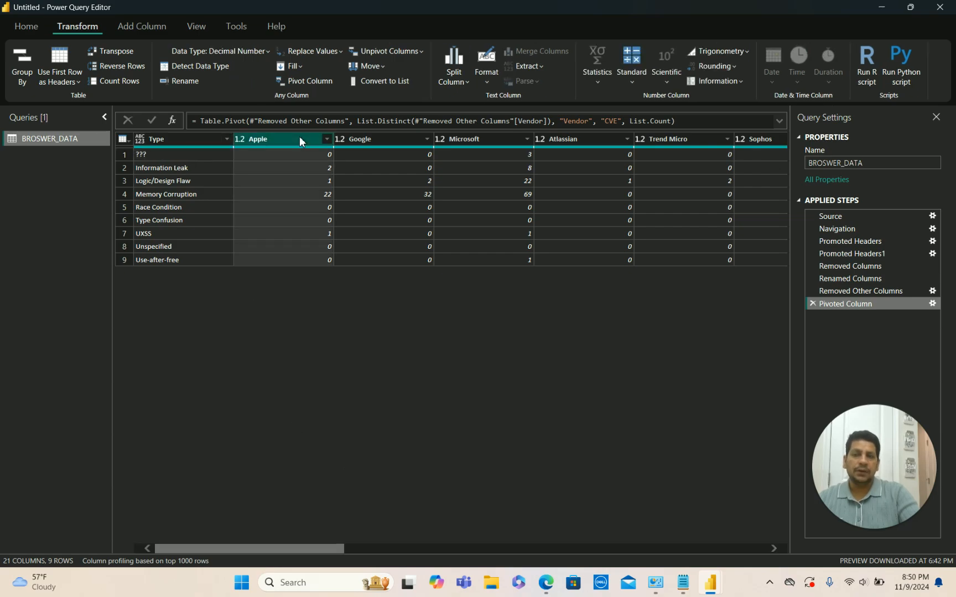
{"action": "left_click", "coordinate": [375, 135]}
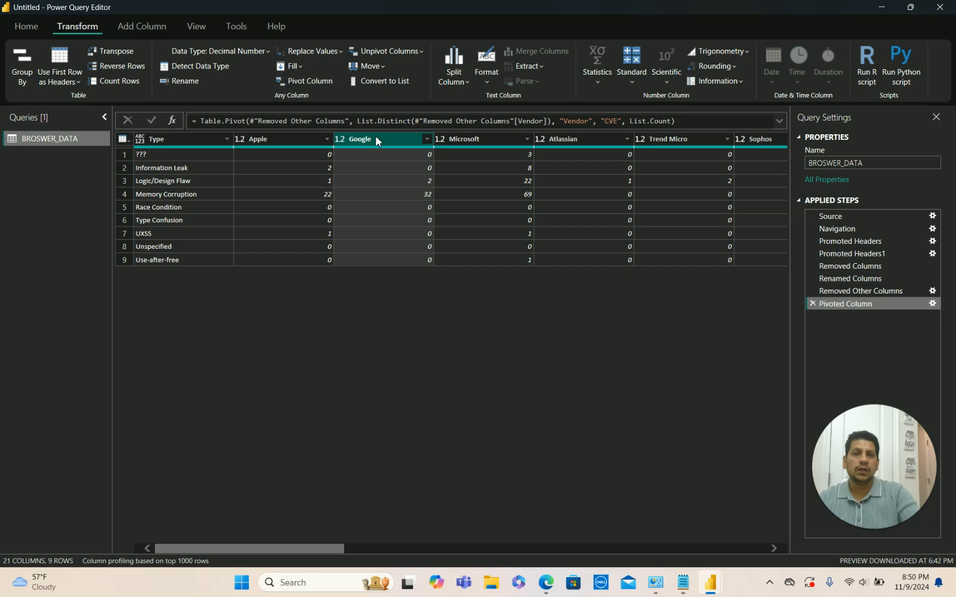
{"action": "left_click", "coordinate": [464, 140]}
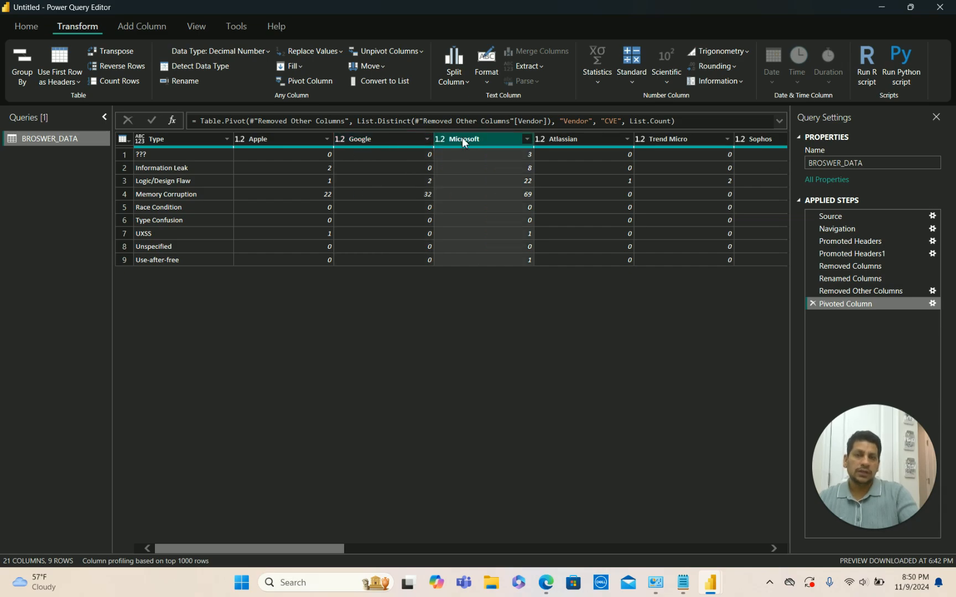
{"action": "left_click", "coordinate": [309, 155]}
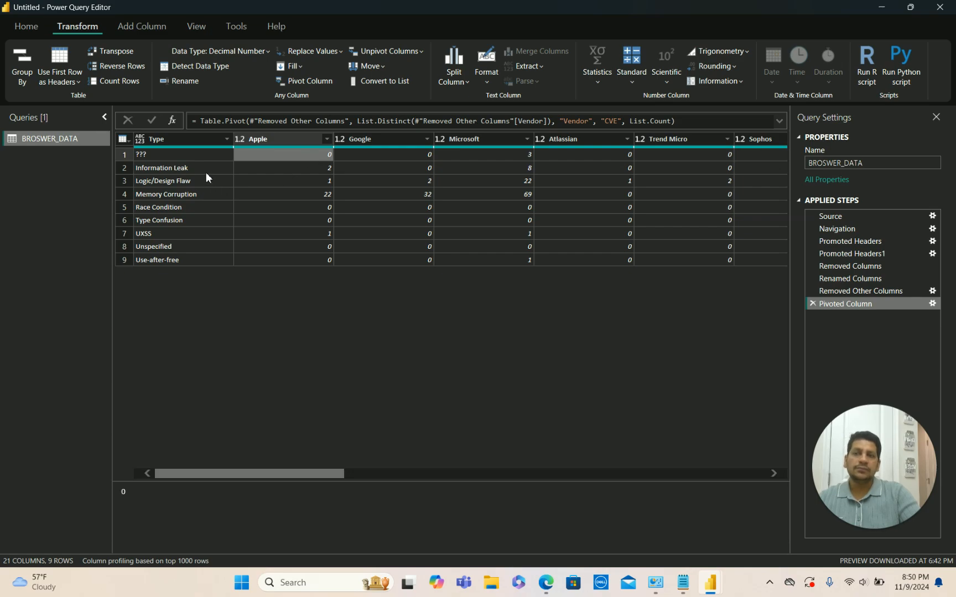
{"action": "left_click", "coordinate": [308, 174]}
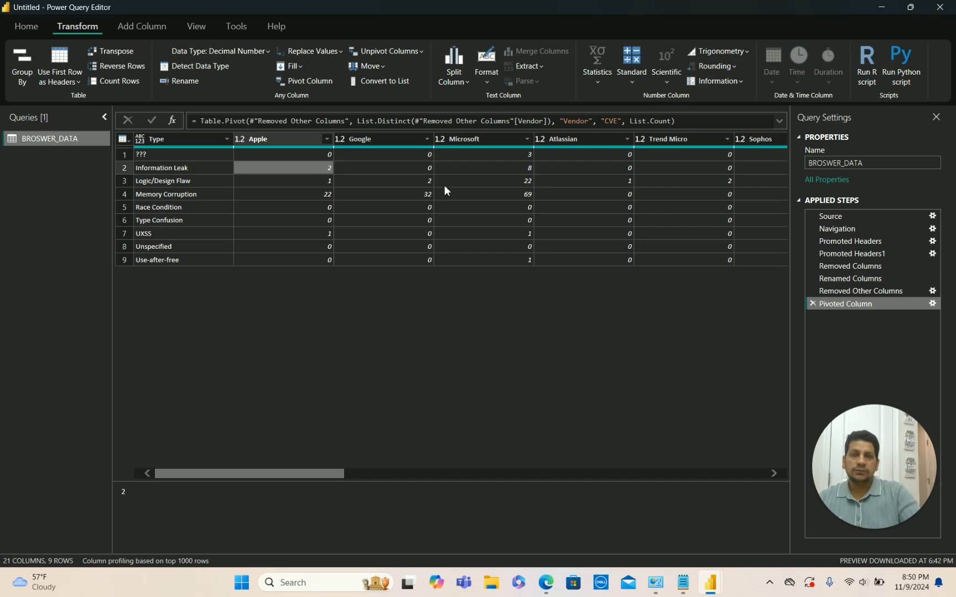
{"action": "left_click", "coordinate": [525, 171]}
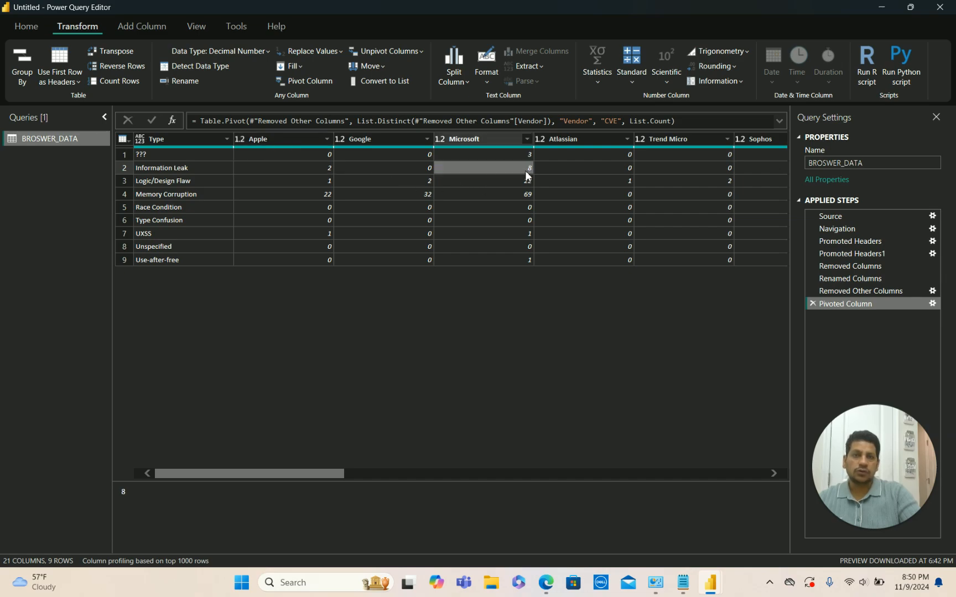
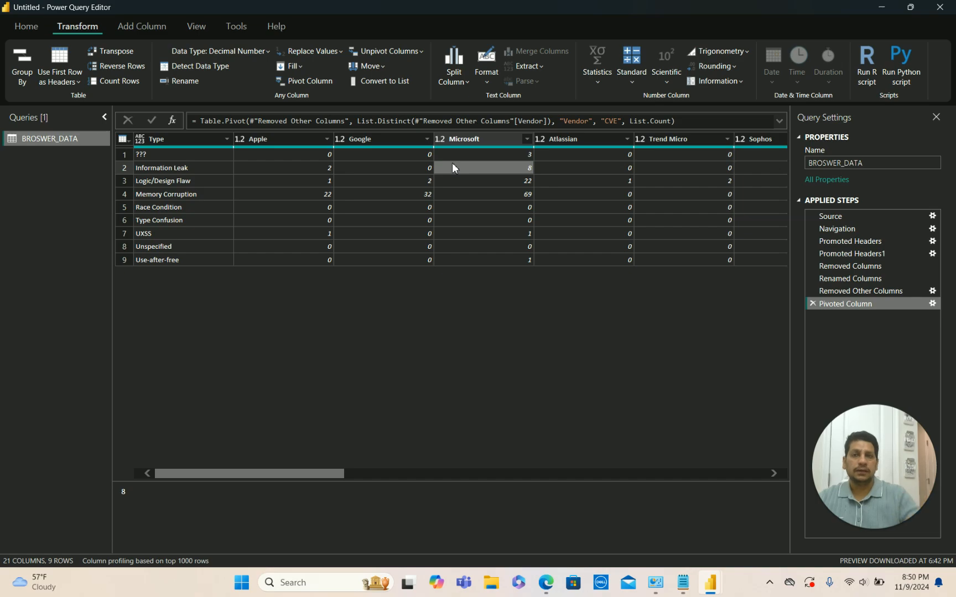
{"action": "left_click", "coordinate": [282, 137]}
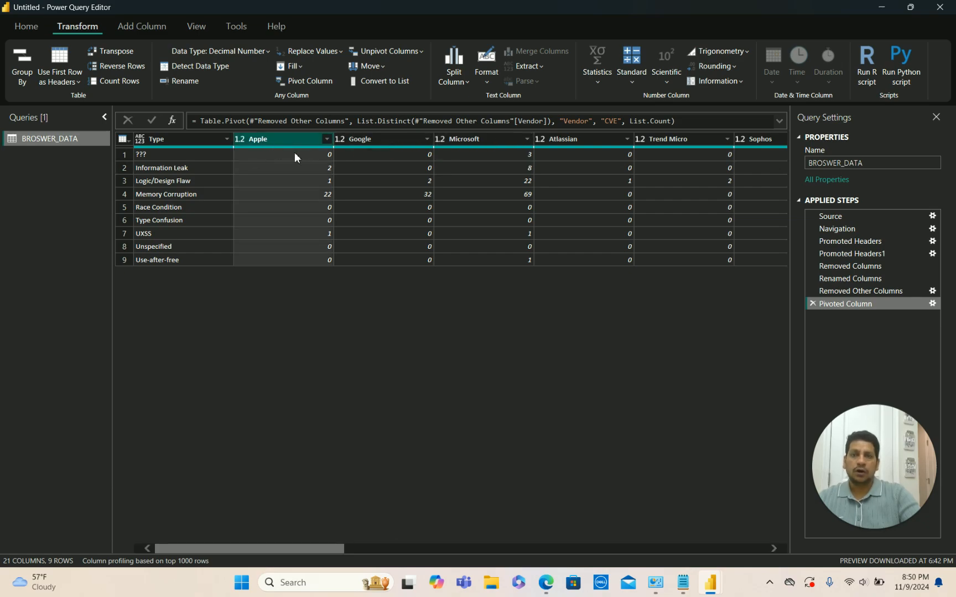
Launch Excel through a system search and create a blank workbook.
{"action": "left_click", "coordinate": [306, 590]}
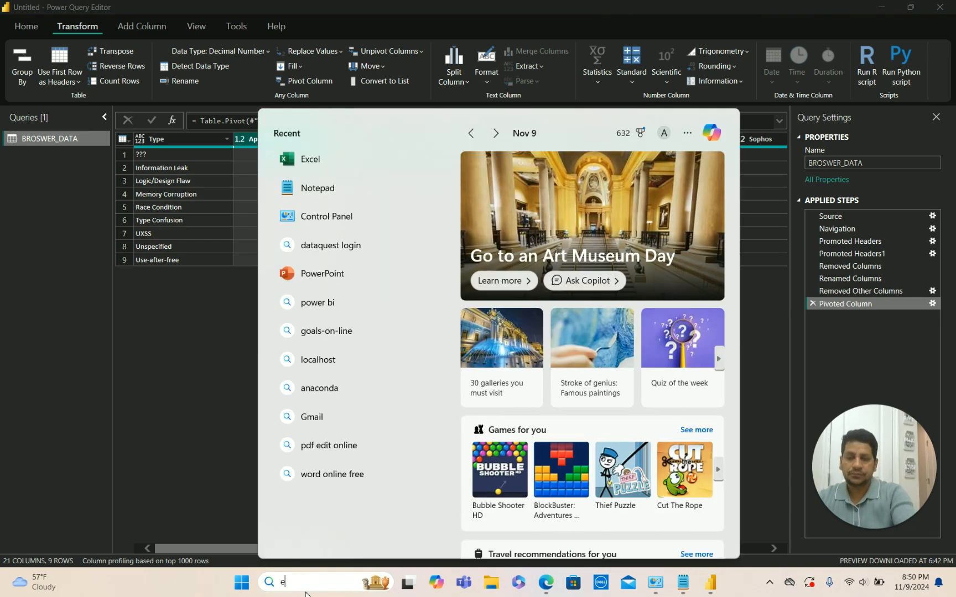
{"action": "type", "text": "exce"}
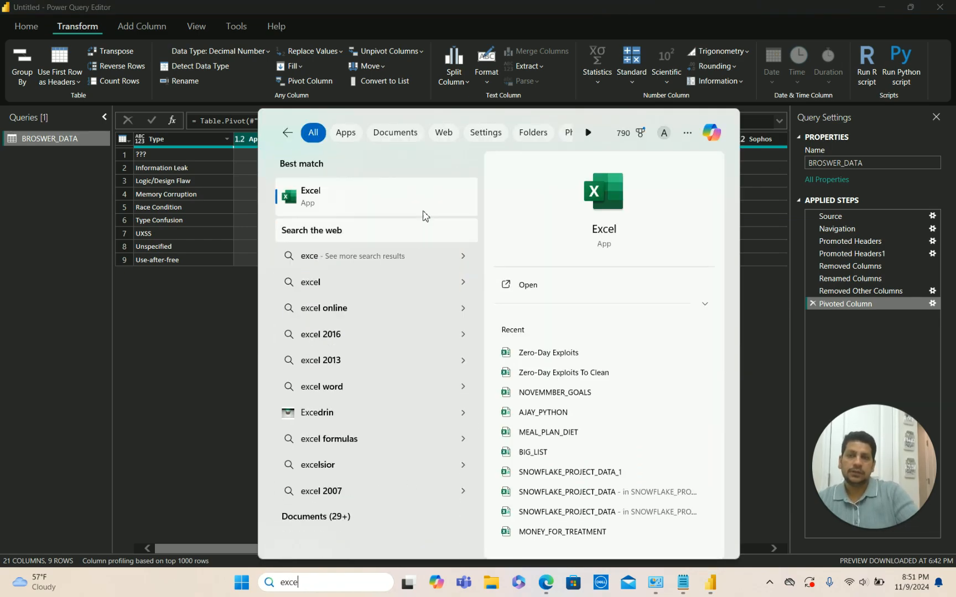
{"action": "left_click", "coordinate": [359, 201]}
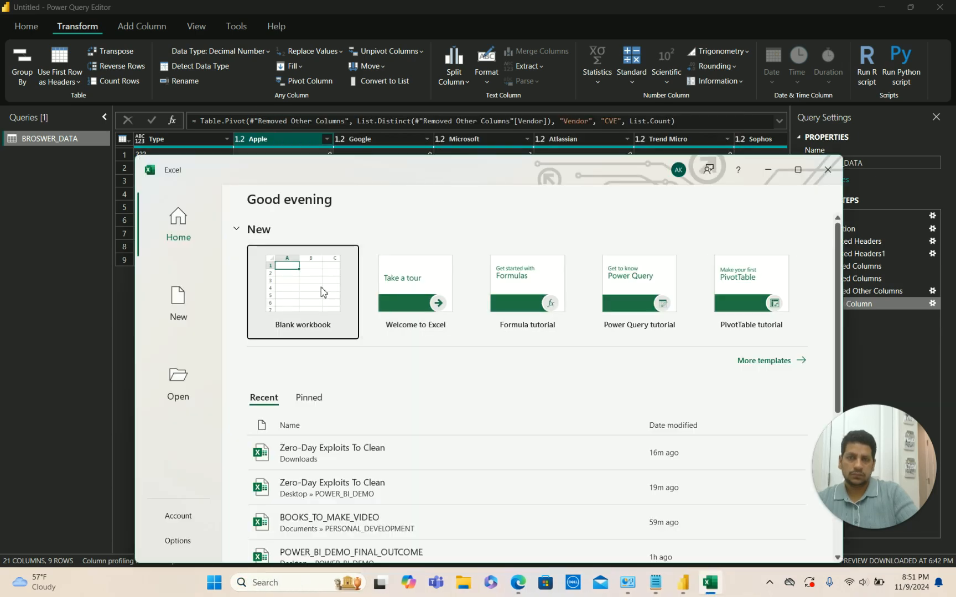
{"action": "left_click", "coordinate": [324, 293]}
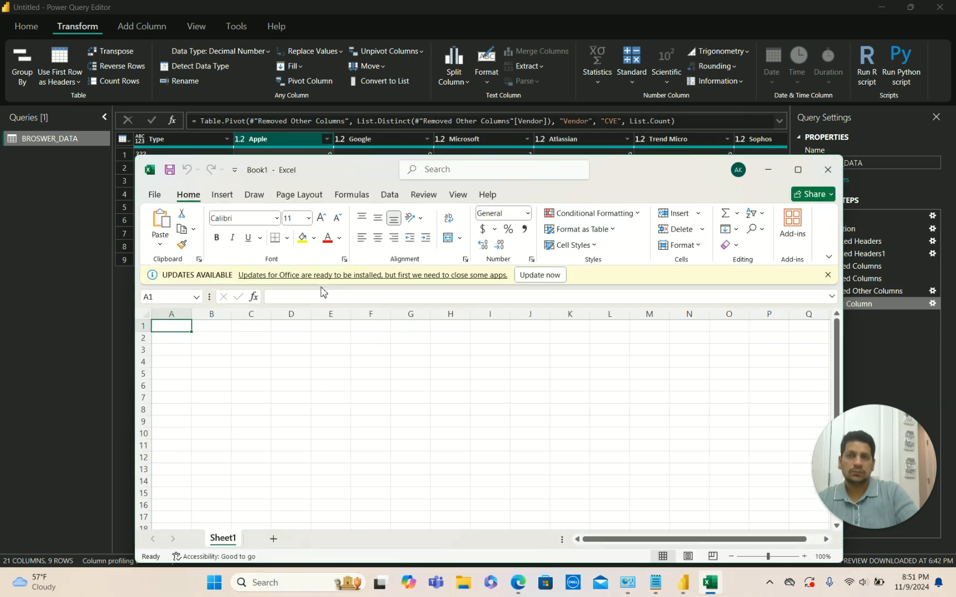
Move the blank workbook off the pivoted table's Type rows and enter the headers TYPE, Apple and Google in cells A1 to C1.
{"action": "left_click_drag", "start_coordinate": [640, 172], "coordinate": [764, 207]}
{"action": "type", "text": "TYPE"}
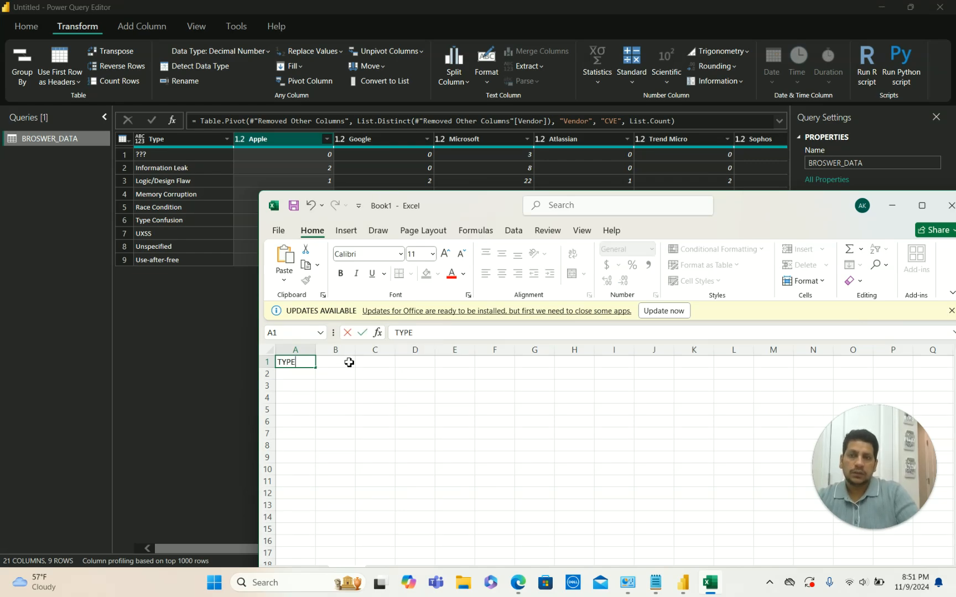
{"action": "left_click", "coordinate": [349, 362]}
{"action": "type", "text": "Aple"}
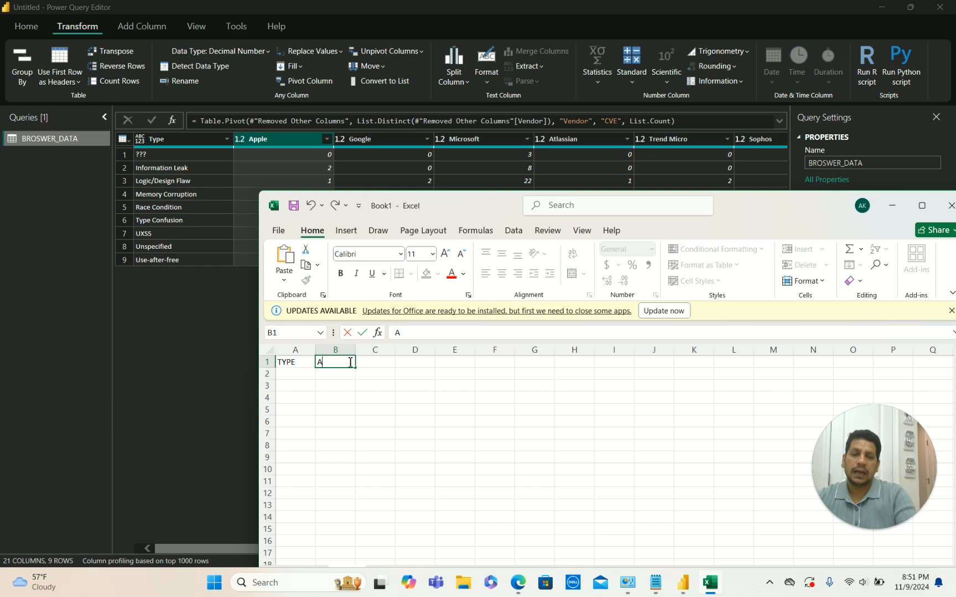
{"action": "key", "text": "BackSpace"}
{"action": "key", "text": "BackSpace"}
{"action": "type", "text": "ple"}
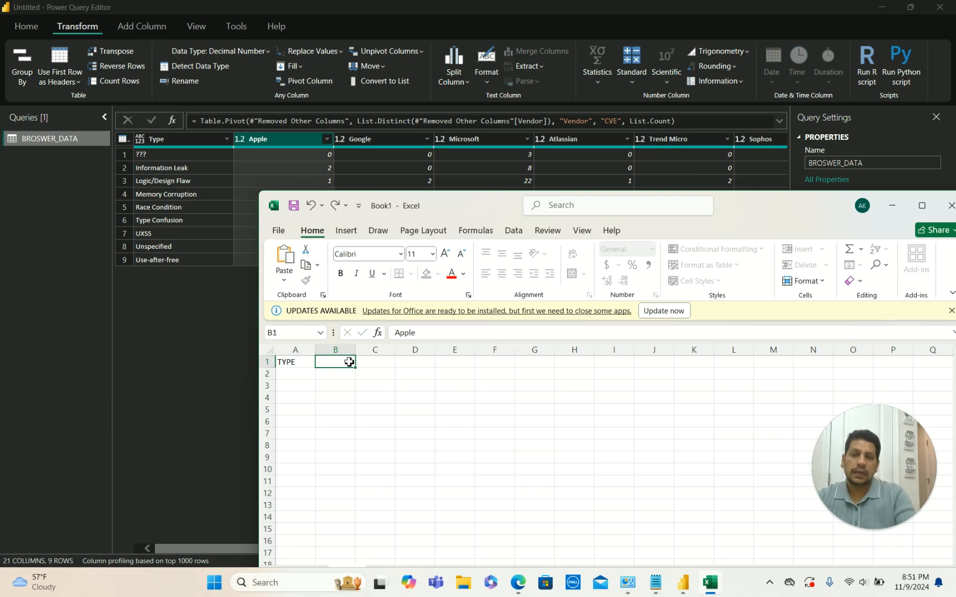
{"action": "key", "text": "Tab"}
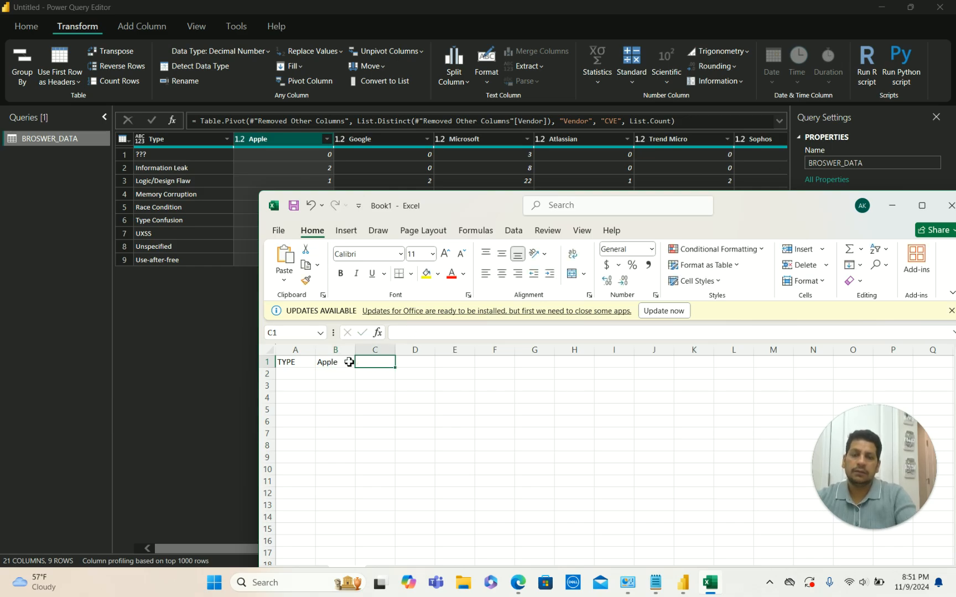
{"action": "type", "text": "Google"}
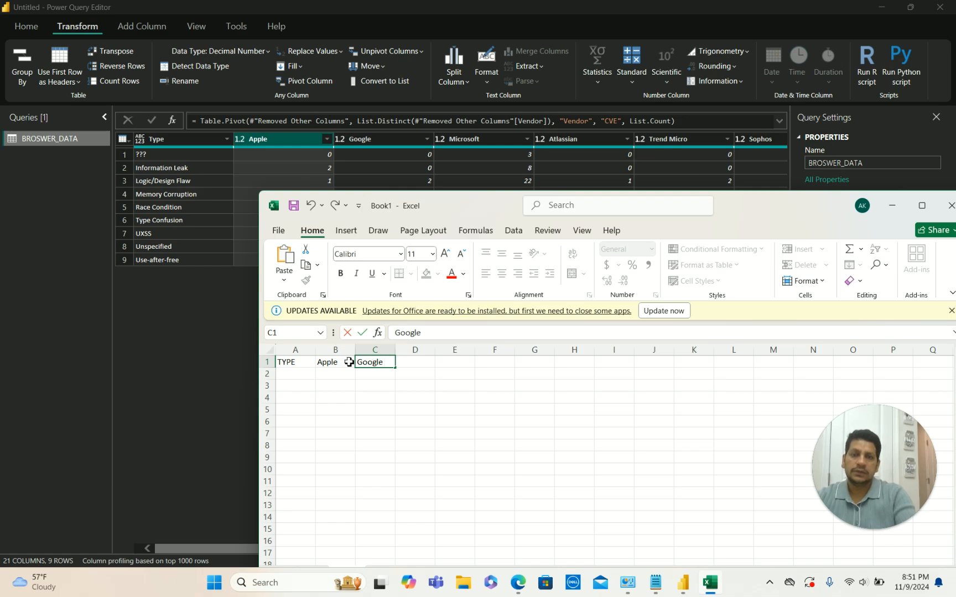
{"action": "left_click", "coordinate": [476, 413]}
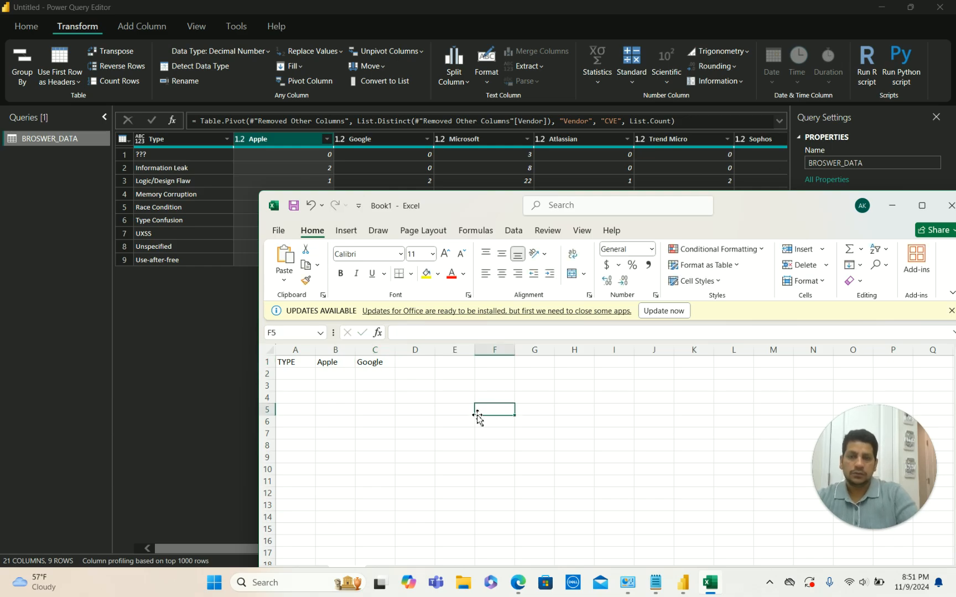
Enter the header Microsoft in cell D1, correcting its spelling.
{"action": "left_click", "coordinate": [418, 364]}
{"action": "type", "text": "Mic"}
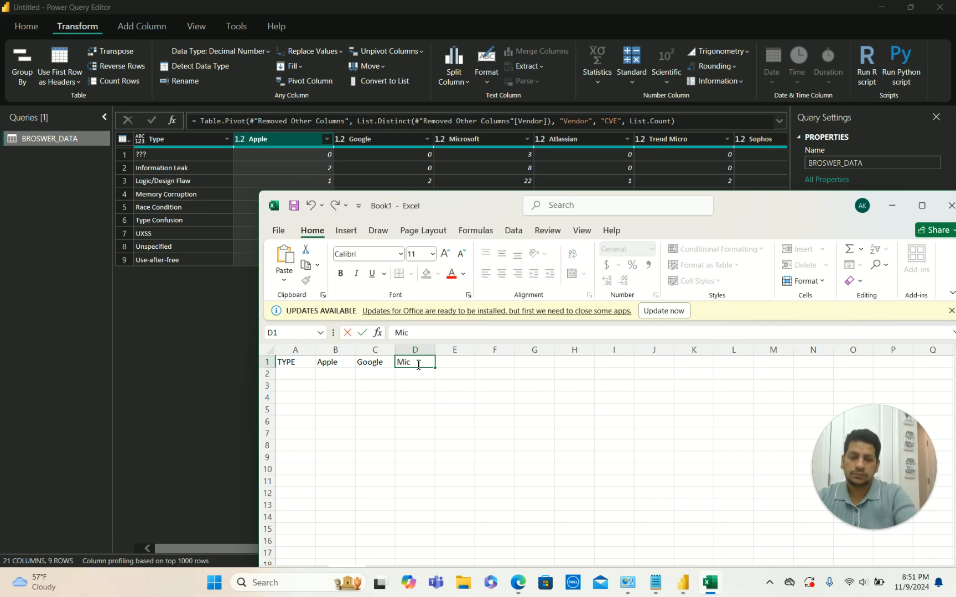
{"action": "type", "text": "rosft"}
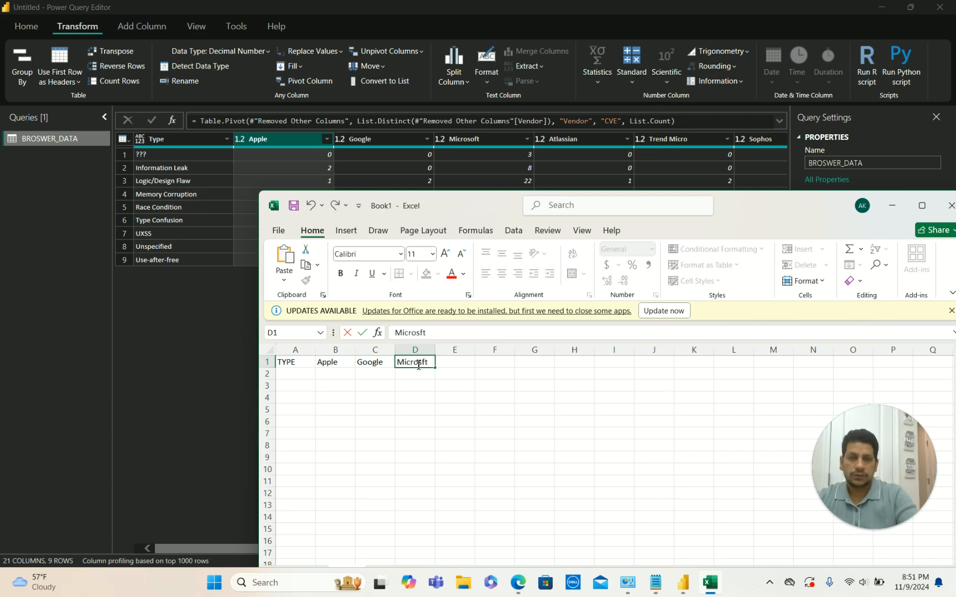
{"action": "left_click", "coordinate": [527, 411]}
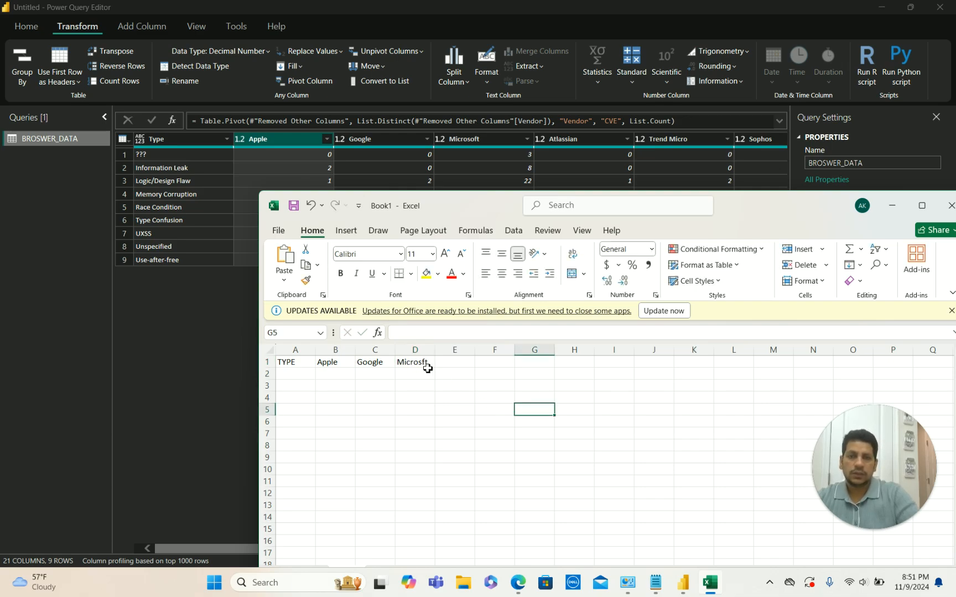
{"action": "left_click", "coordinate": [426, 366]}
{"action": "left_click", "coordinate": [438, 334]}
{"action": "key", "text": "BackSpace"}
{"action": "key", "text": "BackSpace"}
{"action": "key", "text": "BackSpace"}
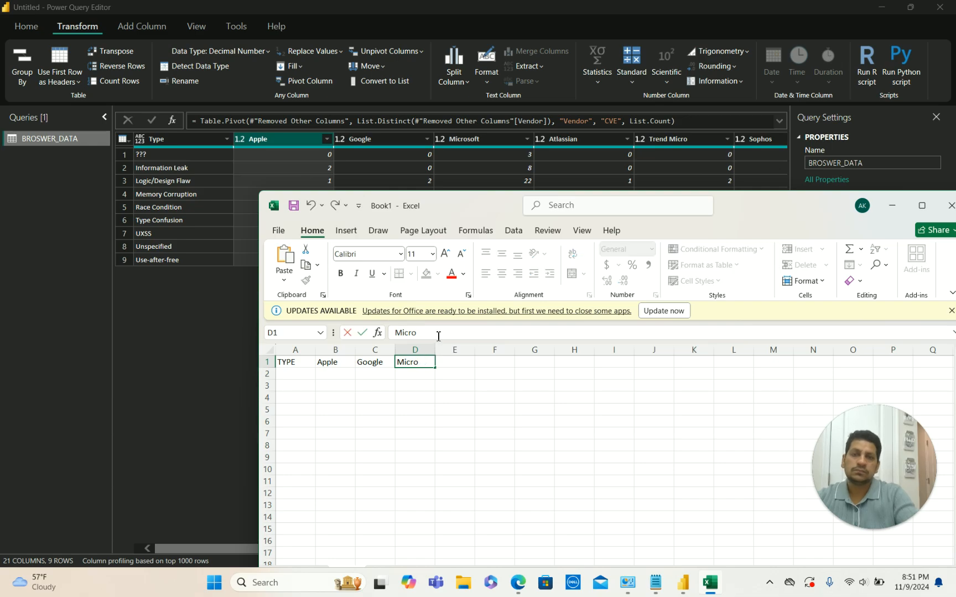
{"action": "type", "text": "soft"}
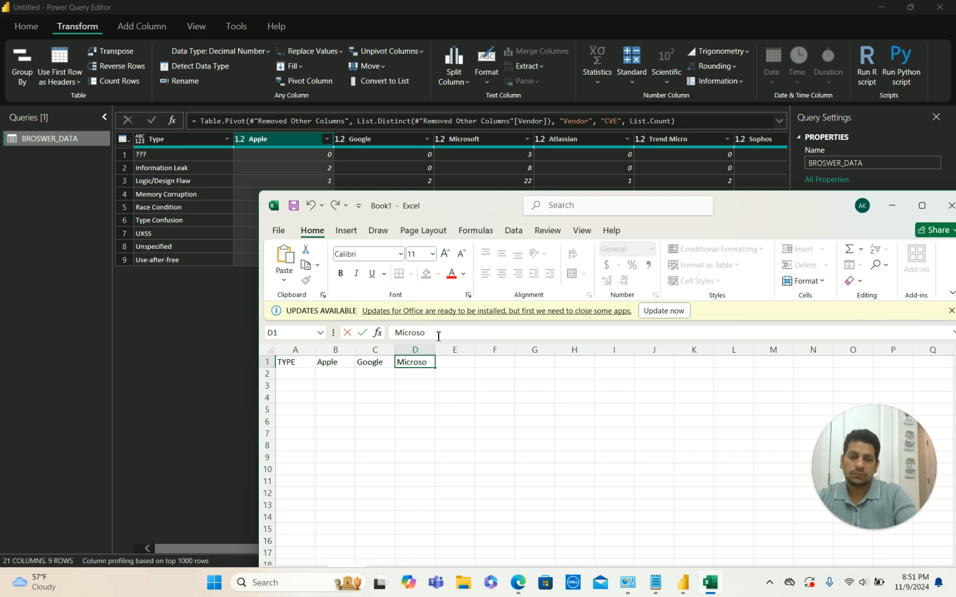
{"action": "left_click", "coordinate": [466, 434]}
Copy the Memory Corruption type from the Power Query table into cell A2 of the Excel workbook.
{"action": "left_click", "coordinate": [301, 375]}
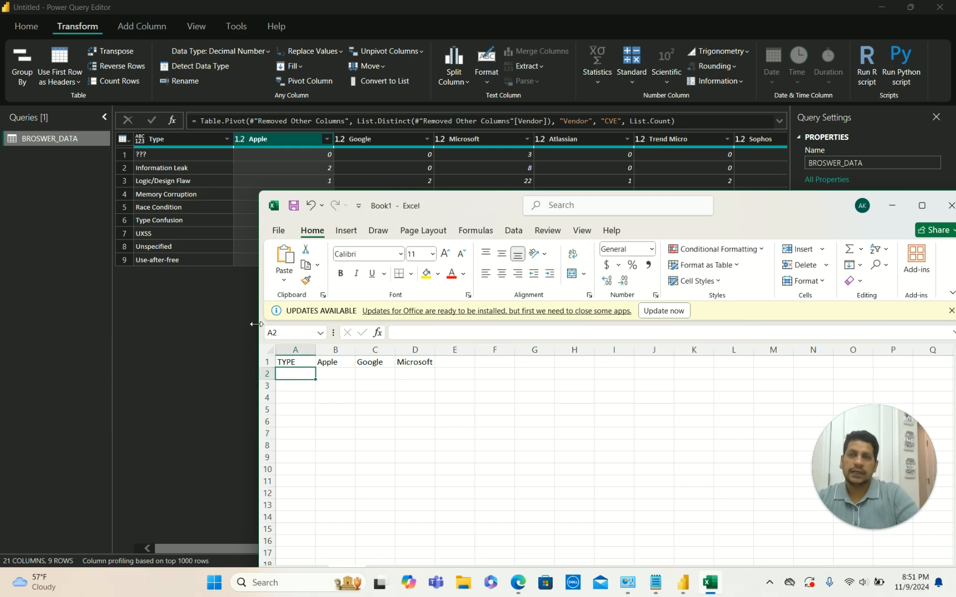
{"action": "left_click", "coordinate": [193, 197]}
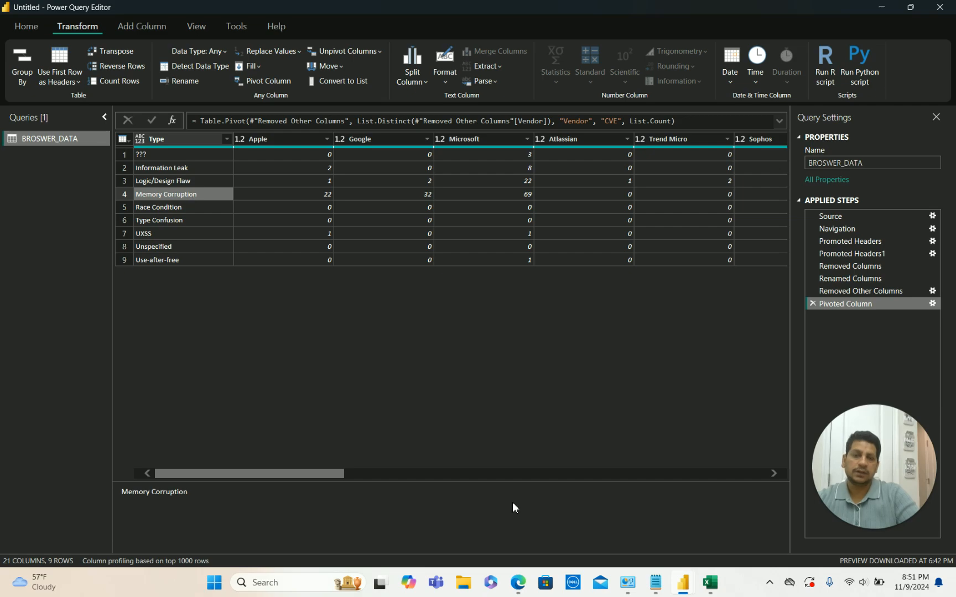
{"action": "left_click", "coordinate": [710, 583]}
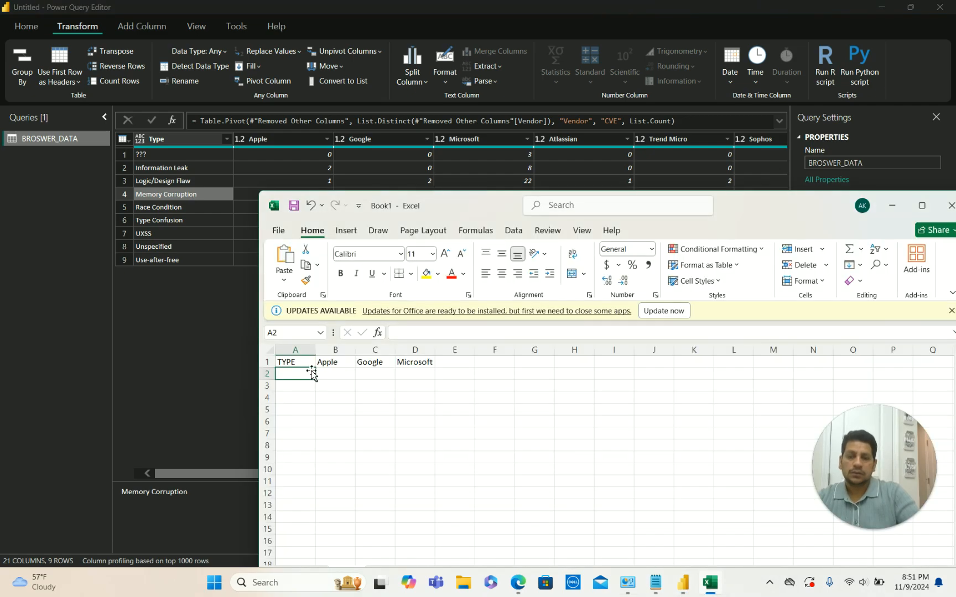
{"action": "type", "text": "Memory Corruption"}
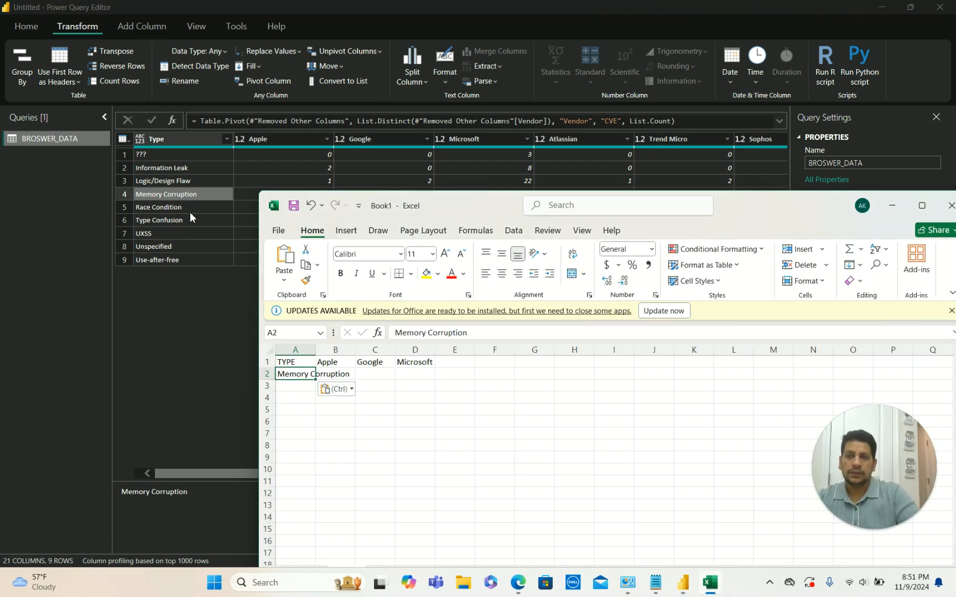
Copy the Race Condition type from the Power Query table into cell A3 of the workbook and widen column A.
{"action": "left_click", "coordinate": [170, 207]}
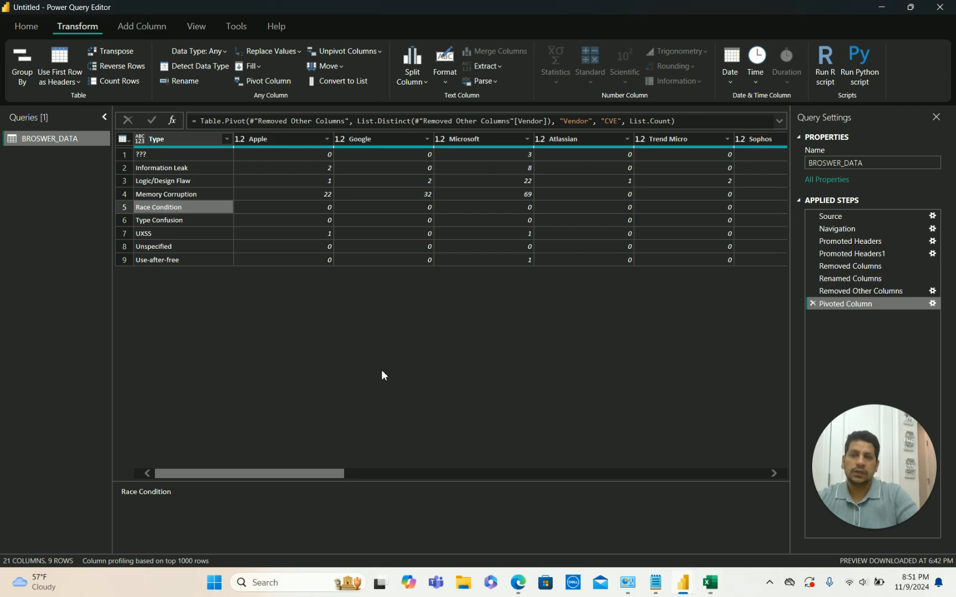
{"action": "left_click", "coordinate": [712, 589]}
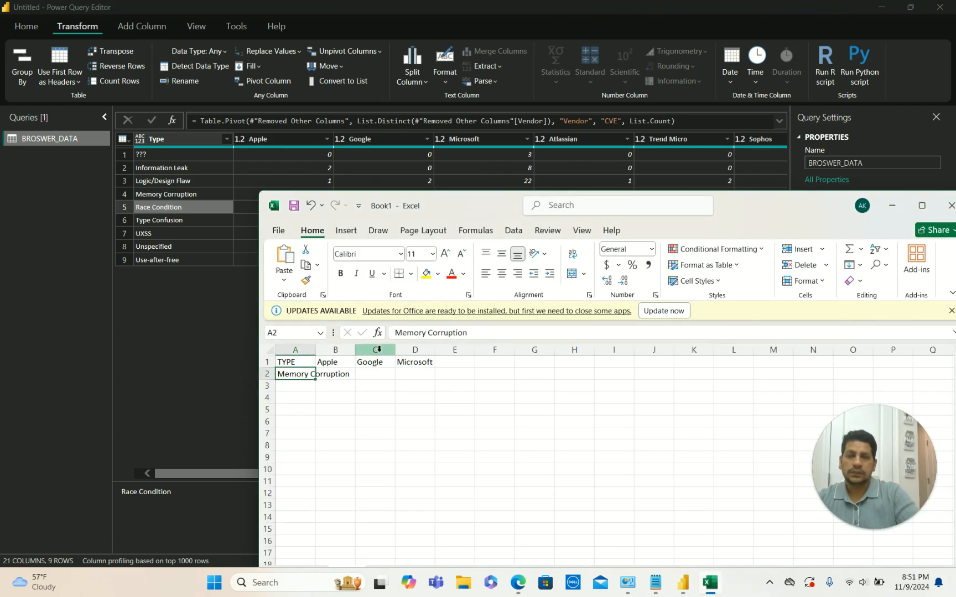
{"action": "left_click", "coordinate": [298, 386]}
{"action": "type", "text": "Race Condition"}
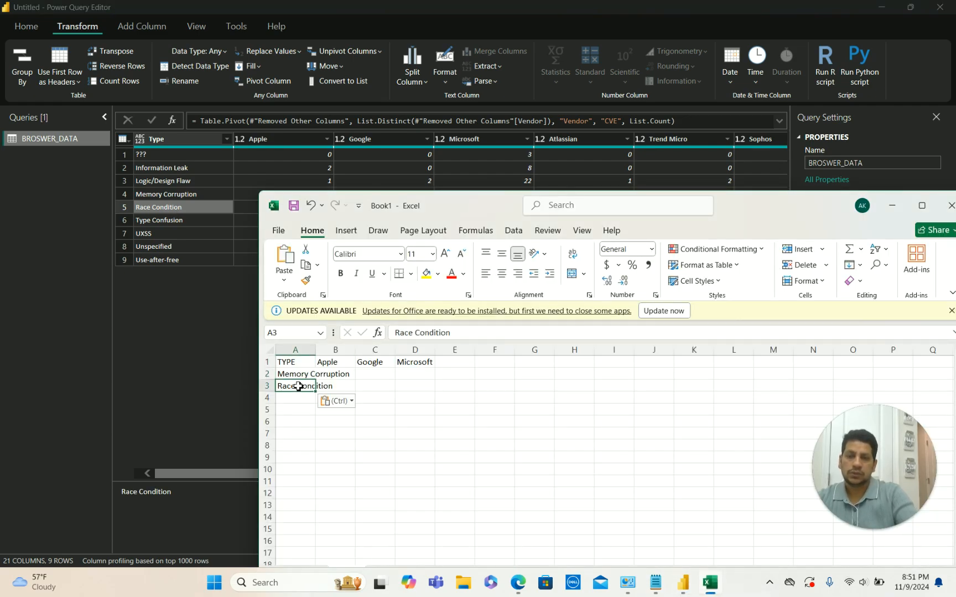
{"action": "left_click_drag", "start_coordinate": [316, 356], "coordinate": [444, 363]}
Fill the Memory Corruption row with 2 for Apple, 3 for Google and 5 for Microsoft.
{"action": "left_click", "coordinate": [462, 372]}
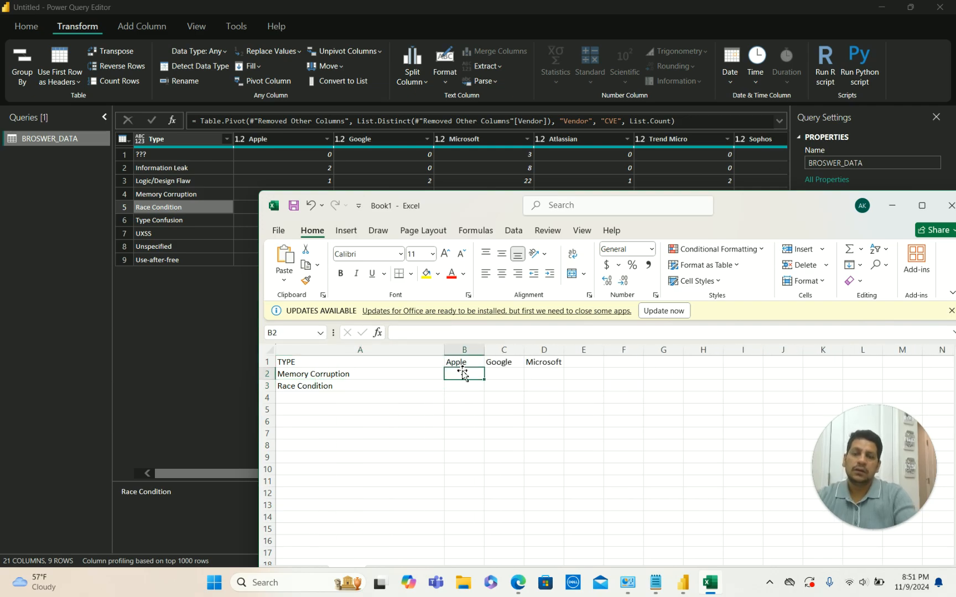
{"action": "type", "text": "2"}
{"action": "key", "text": "Tab"}
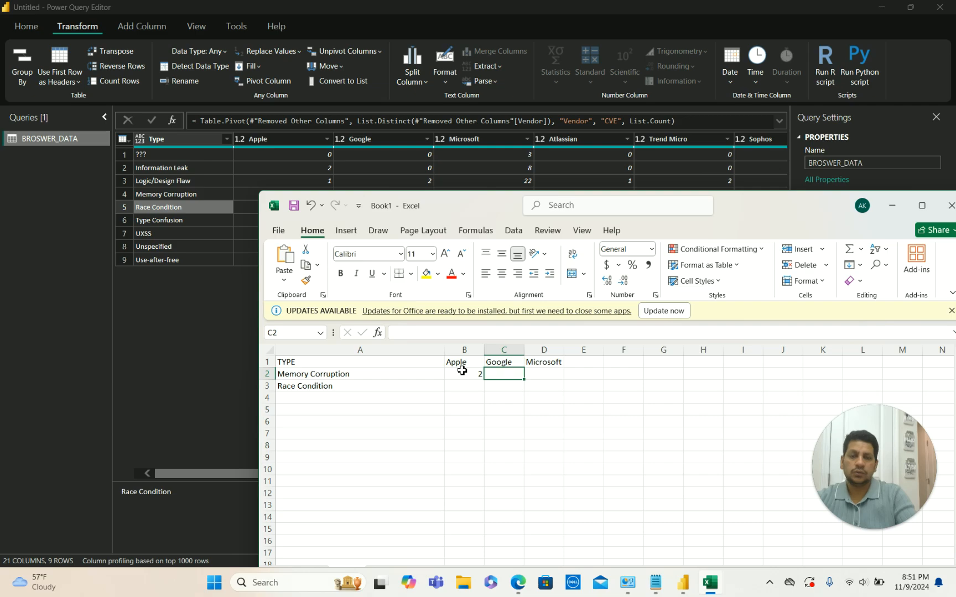
{"action": "type", "text": "3"}
{"action": "key", "text": "Tab"}
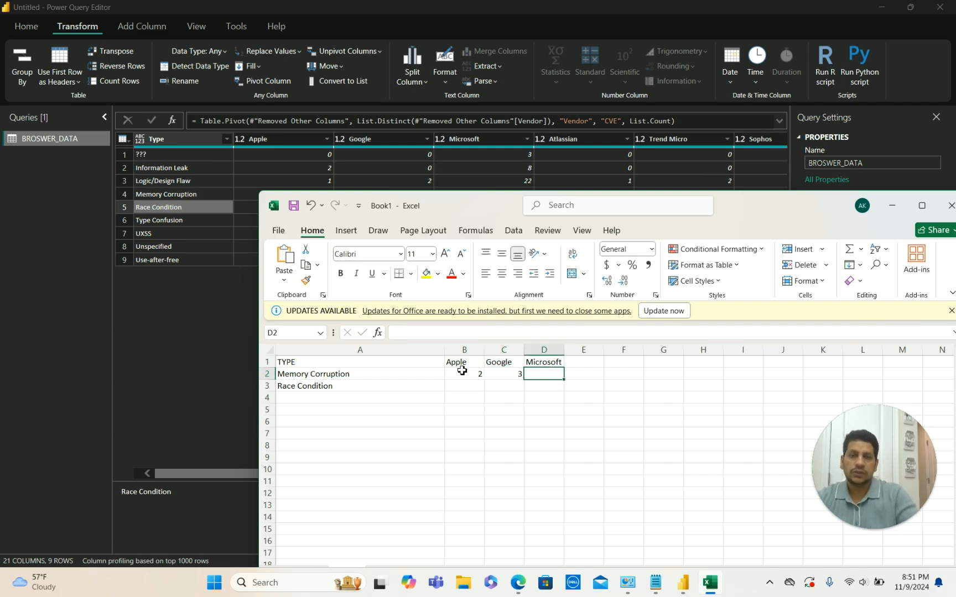
{"action": "type", "text": "5"}
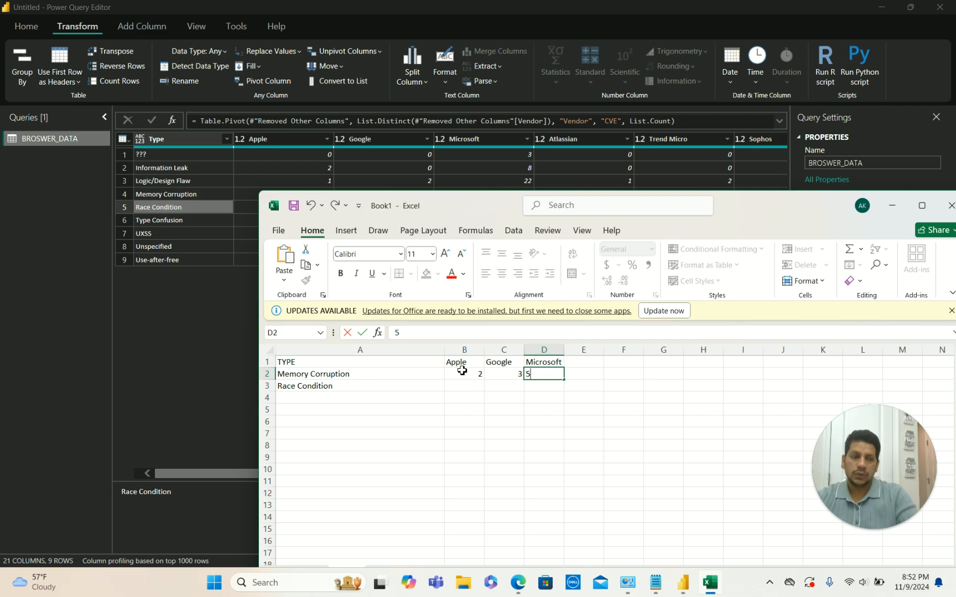
{"action": "key", "text": "Return"}
Fill the Race Condition row with 32 for Apple, 40 for Google and 20 for Microsoft.
{"action": "key", "text": "Left"}
{"action": "key", "text": "Left"}
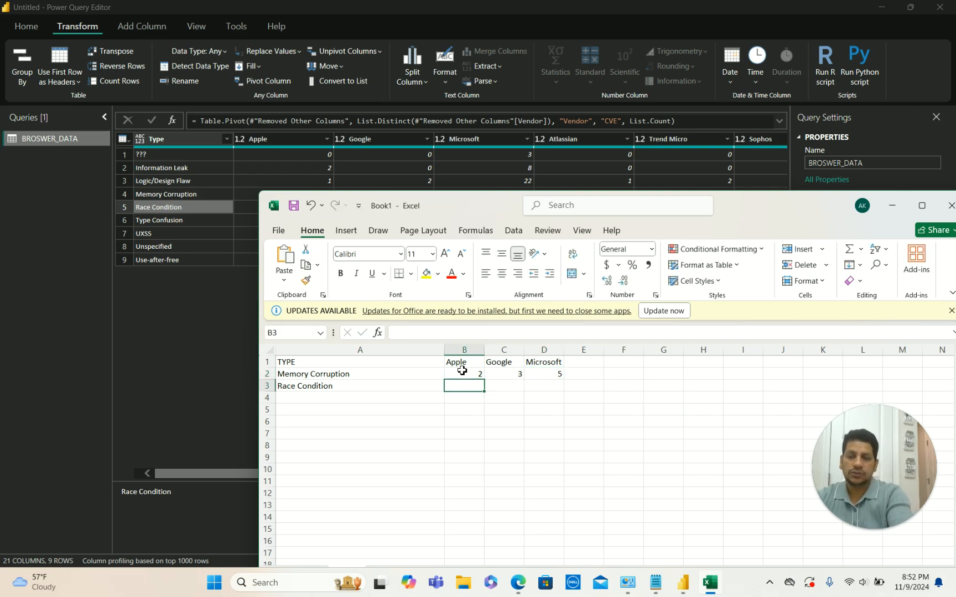
{"action": "type", "text": "32"}
{"action": "key", "text": "Tab"}
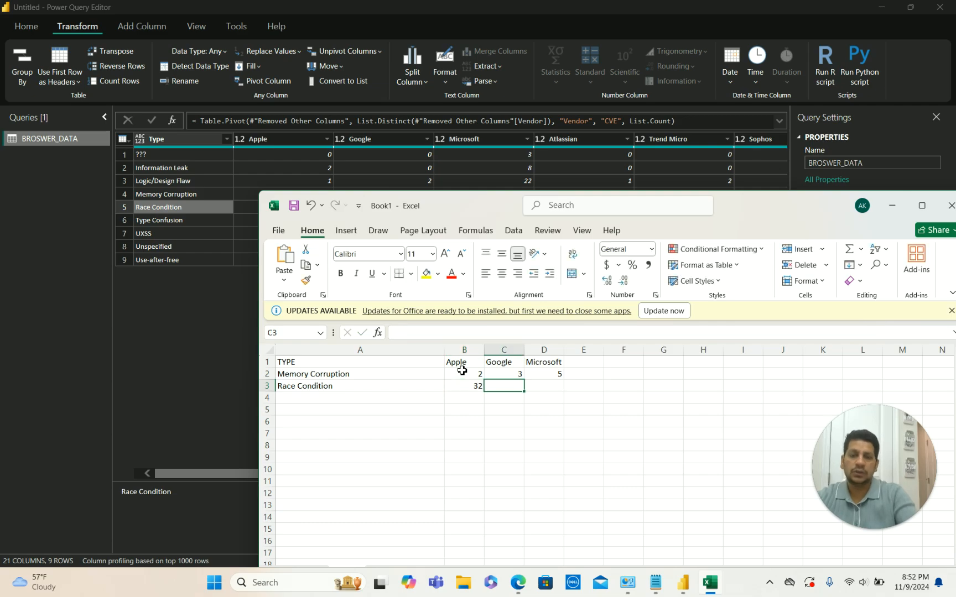
{"action": "type", "text": "40"}
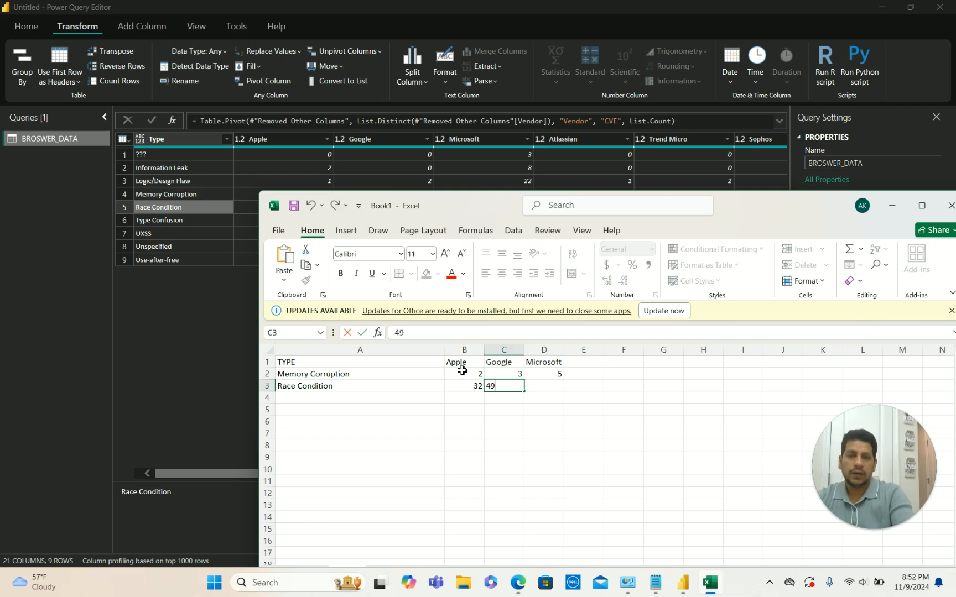
{"action": "key", "text": "Tab"}
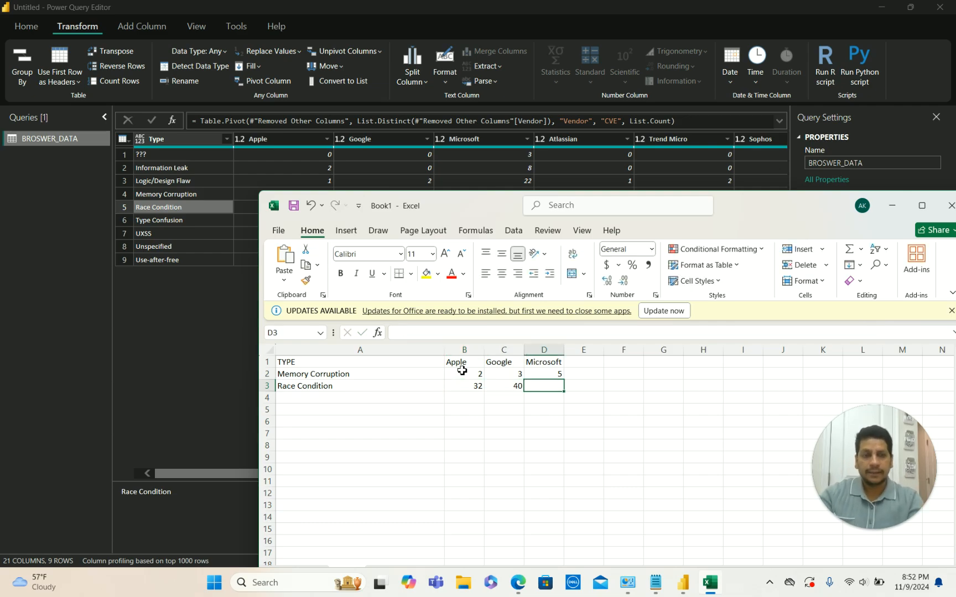
{"action": "type", "text": "20"}
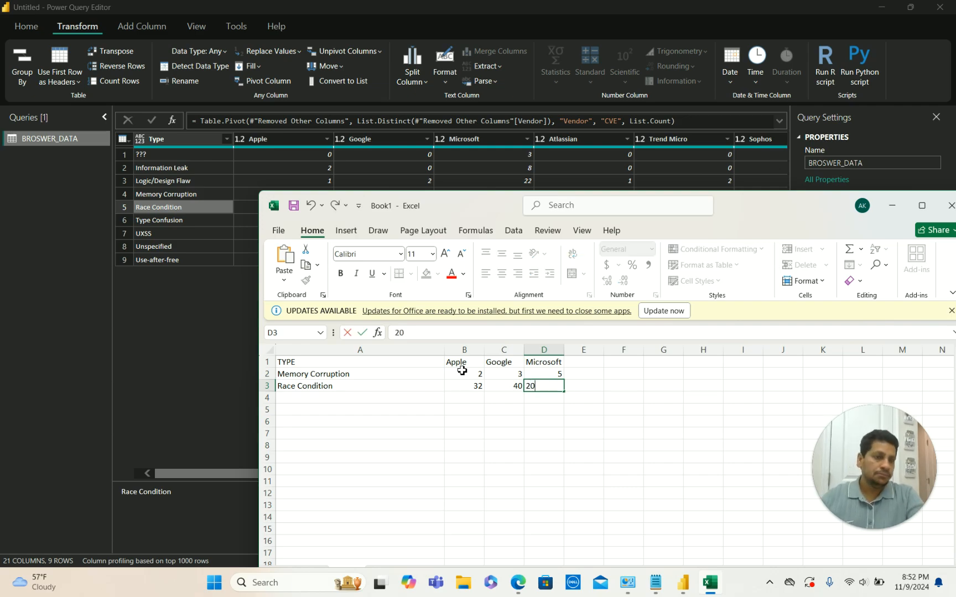
{"action": "left_click", "coordinate": [624, 444]}
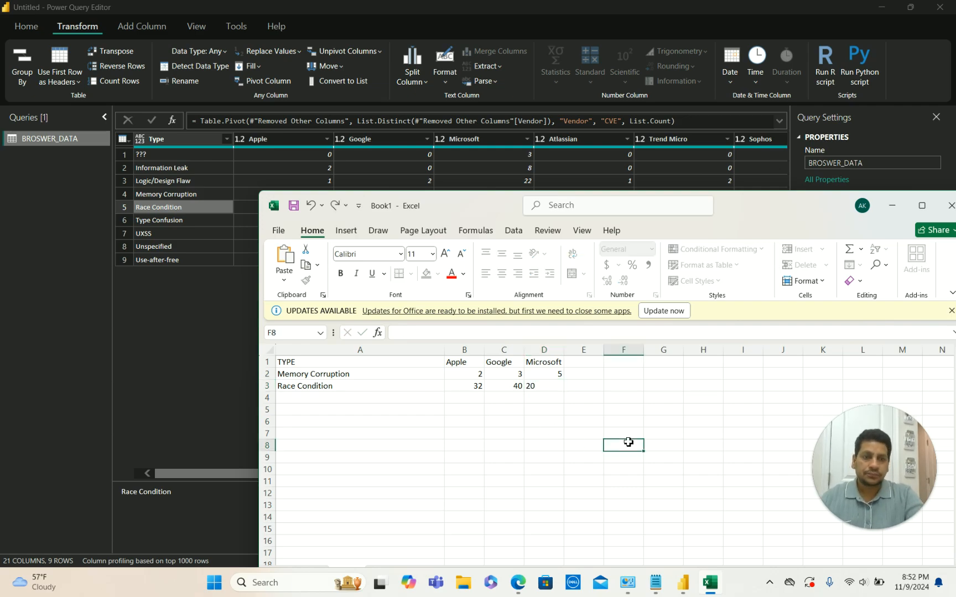
{"action": "left_click", "coordinate": [559, 386]}
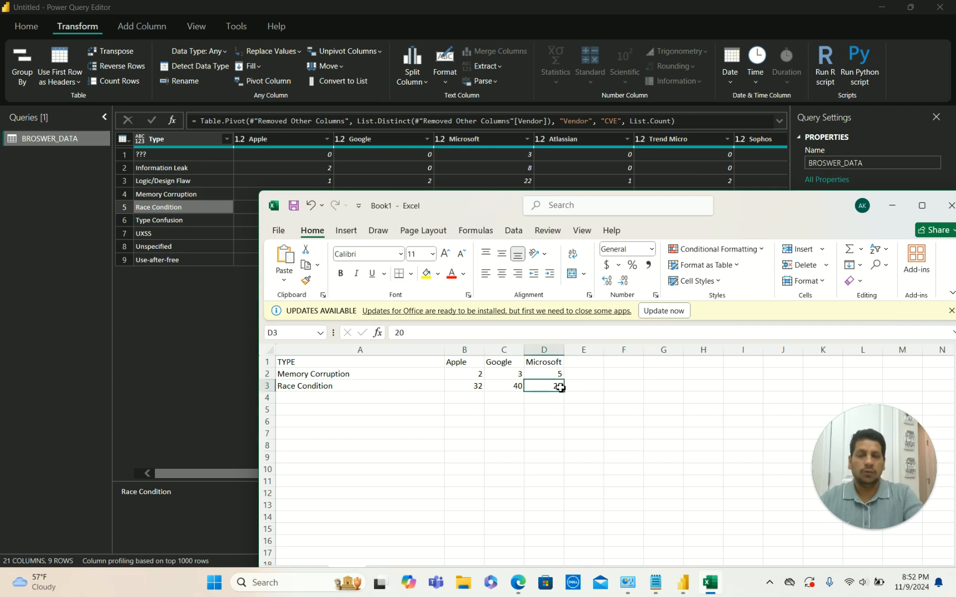
Examine the example's TYPE and Apple columns and the Apple values for Memory Corruption and Race Condition.
{"action": "left_click", "coordinate": [464, 351]}
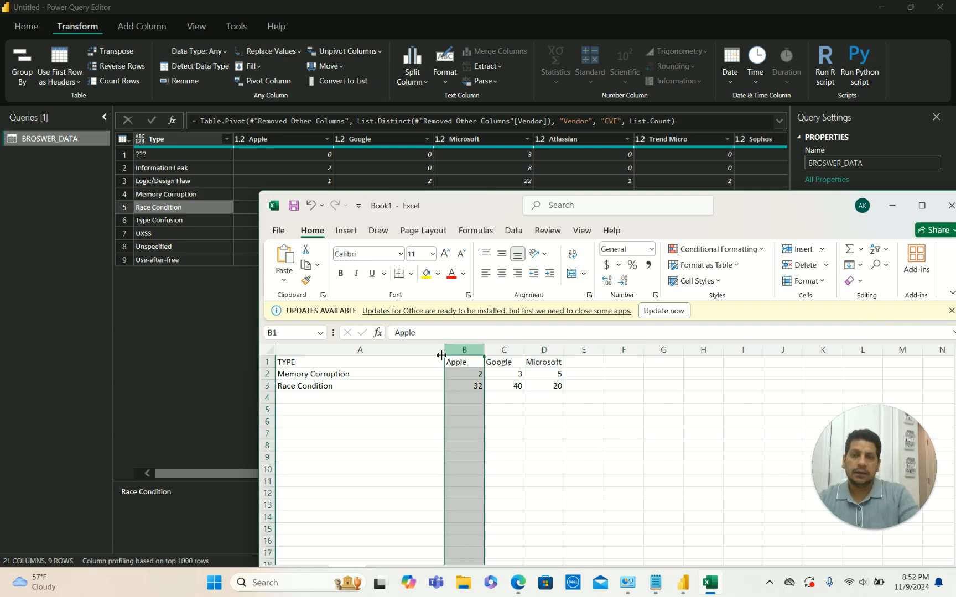
{"action": "left_click", "coordinate": [367, 349]}
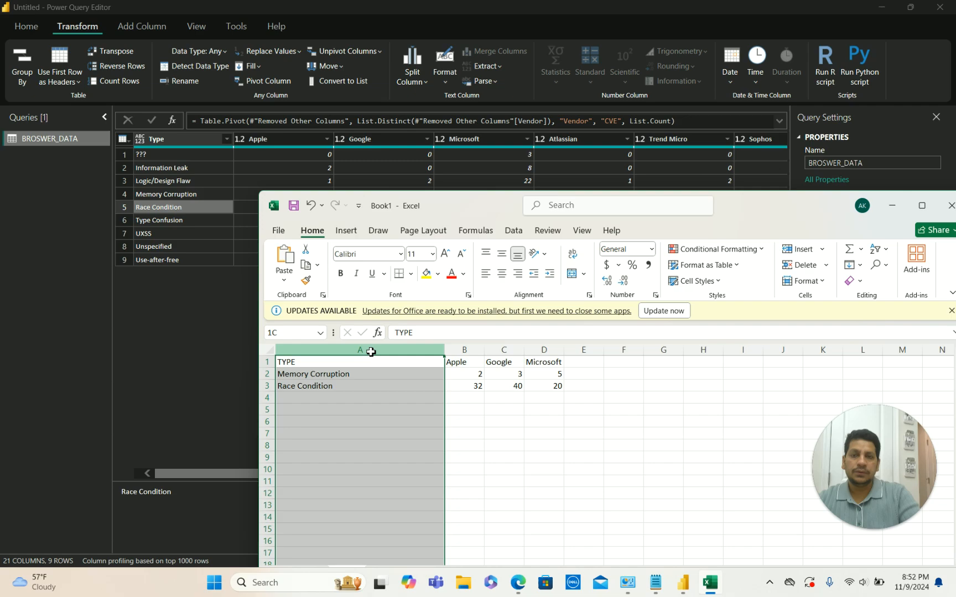
{"action": "left_click", "coordinate": [460, 362]}
{"action": "left_click", "coordinate": [471, 350]}
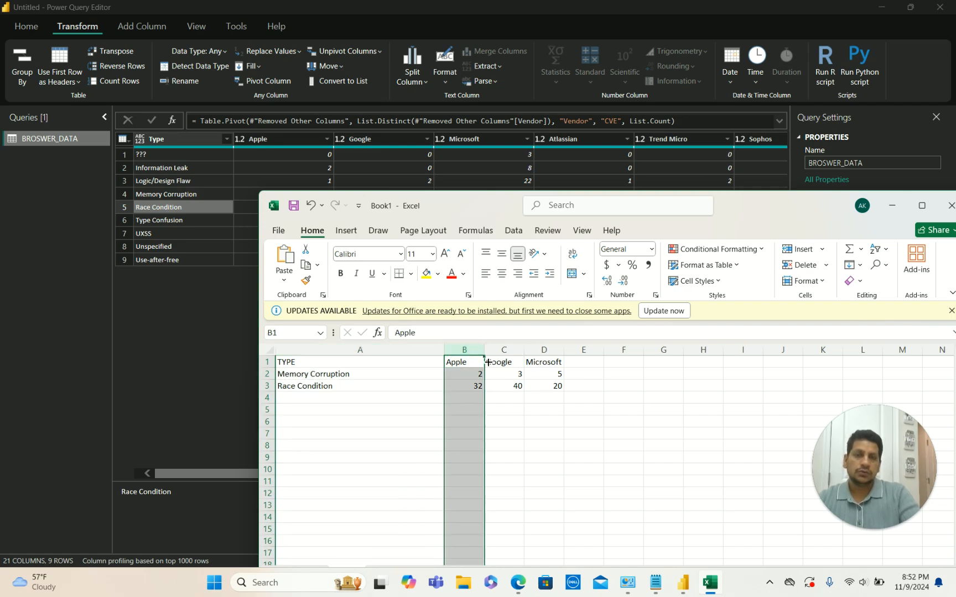
{"action": "left_click", "coordinate": [477, 376]}
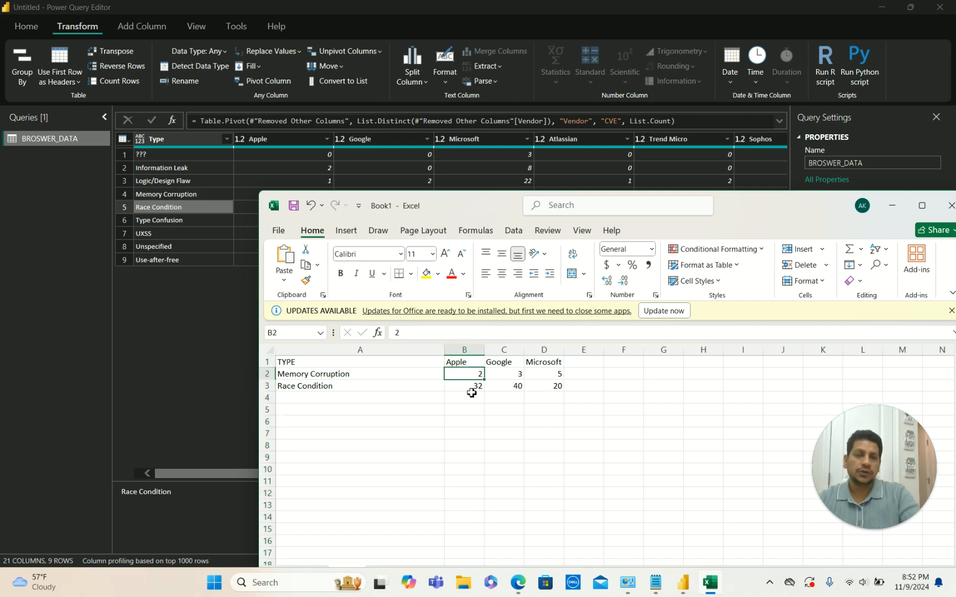
{"action": "left_click", "coordinate": [475, 389]}
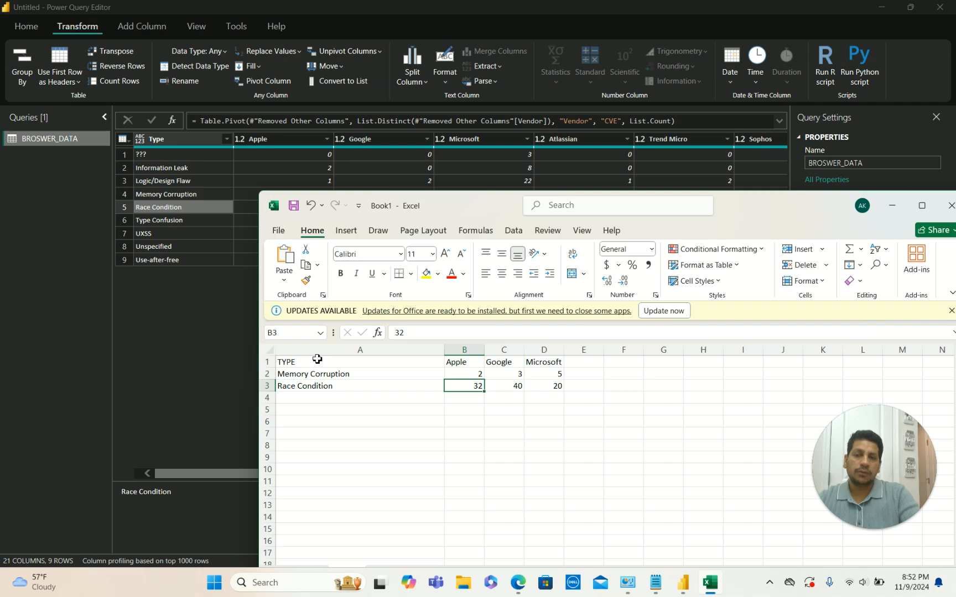
{"action": "left_click", "coordinate": [310, 432]}
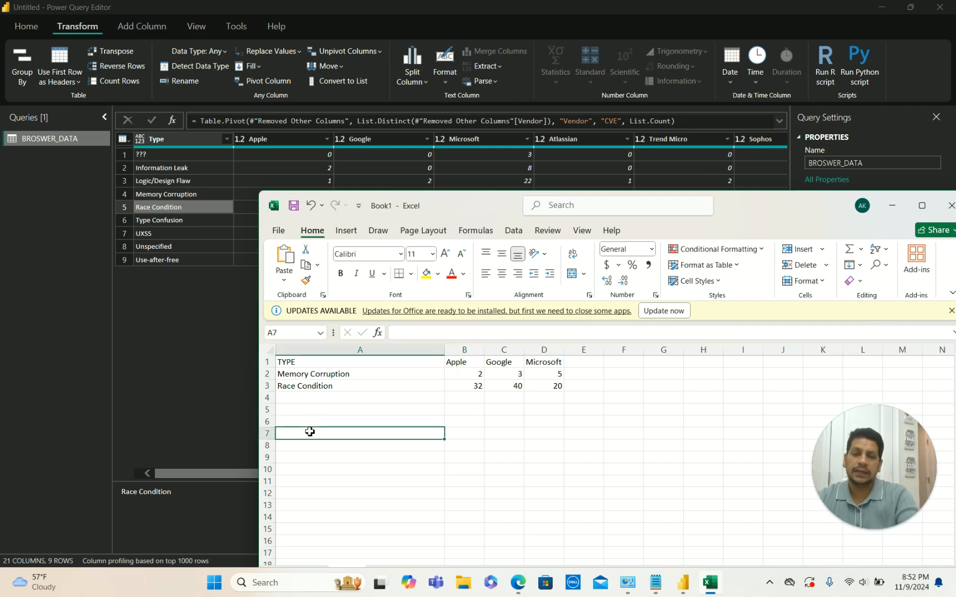
Enter TY in cell A7 beneath the example table and highlight its Apple, Google and Microsoft columns.
{"action": "type", "text": "TY"}
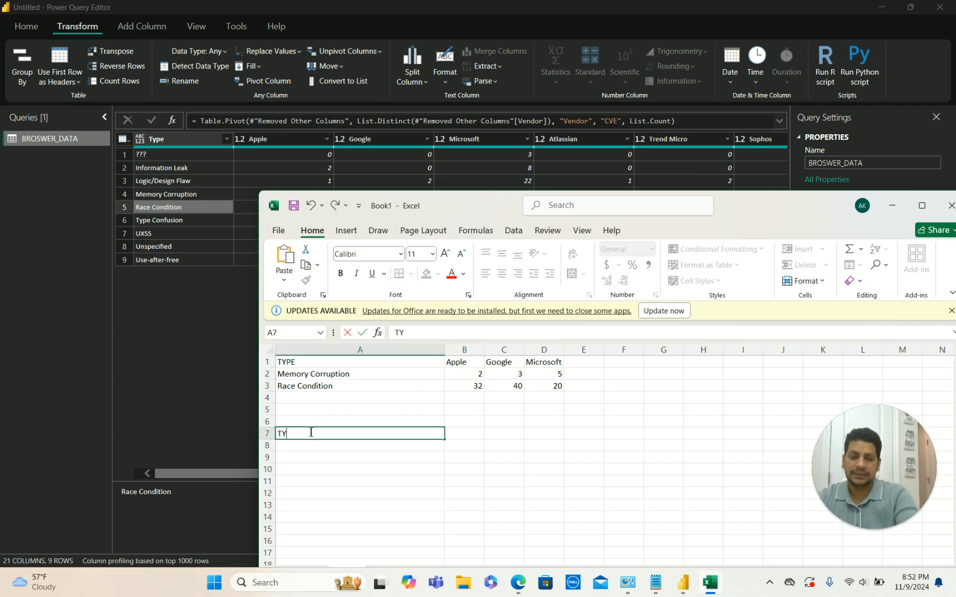
{"action": "left_click", "coordinate": [465, 353]}
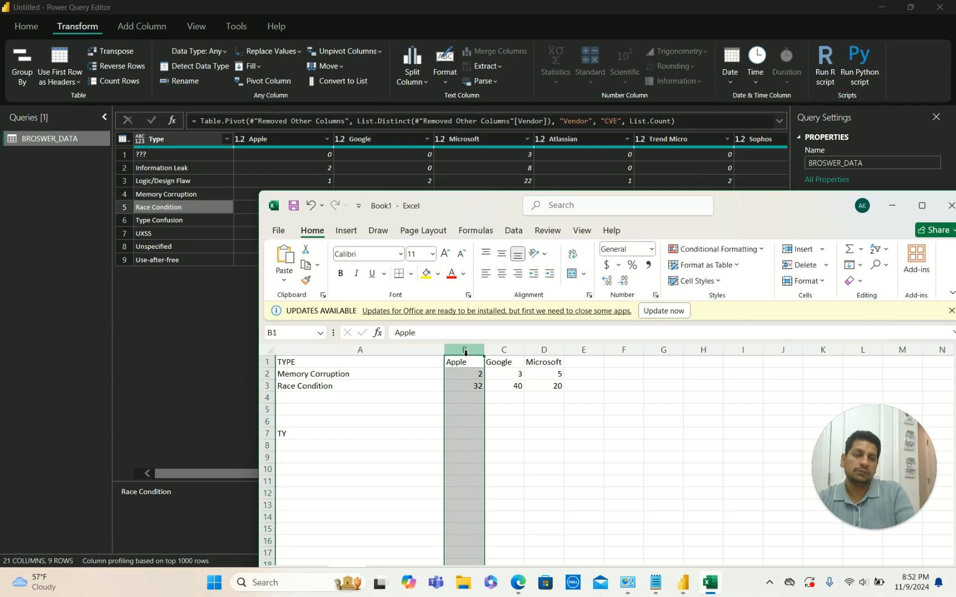
{"action": "left_click_drag", "start_coordinate": [465, 353], "coordinate": [553, 350]}
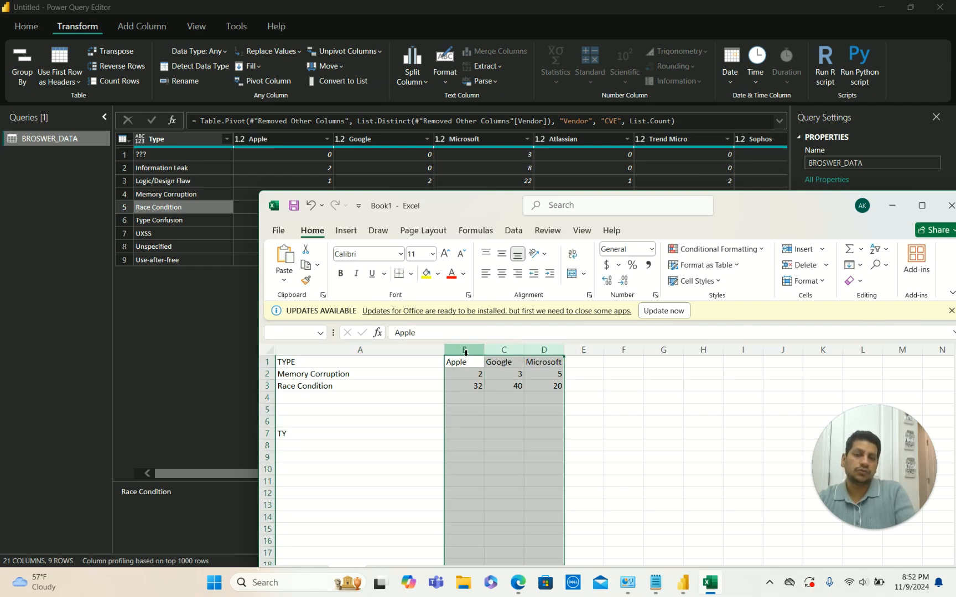
{"action": "left_click", "coordinate": [318, 436]}
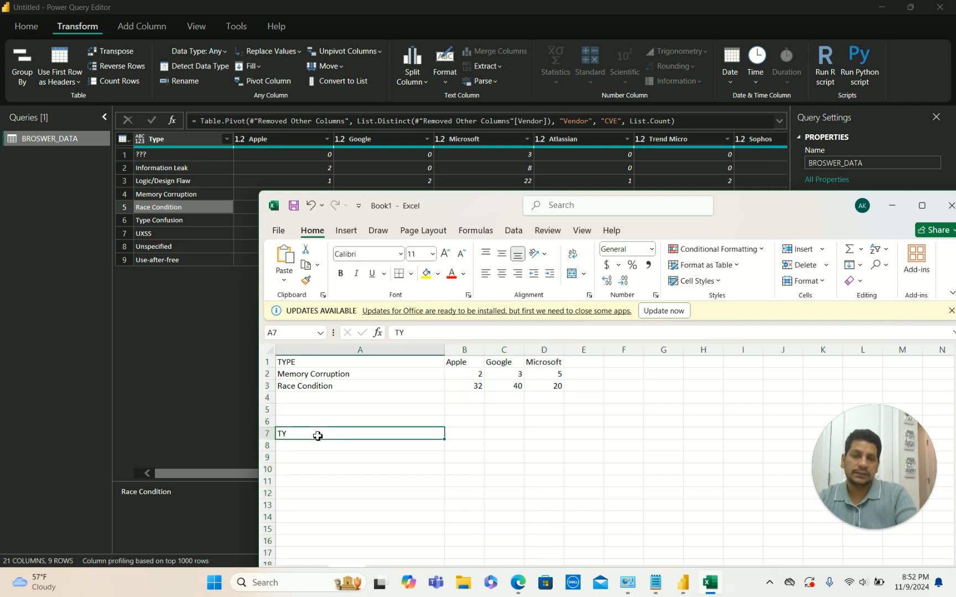
Add a second worksheet to the workbook and enter the heading TYPE in cell A1.
{"action": "left_click_drag", "start_coordinate": [765, 203], "coordinate": [748, 155]}
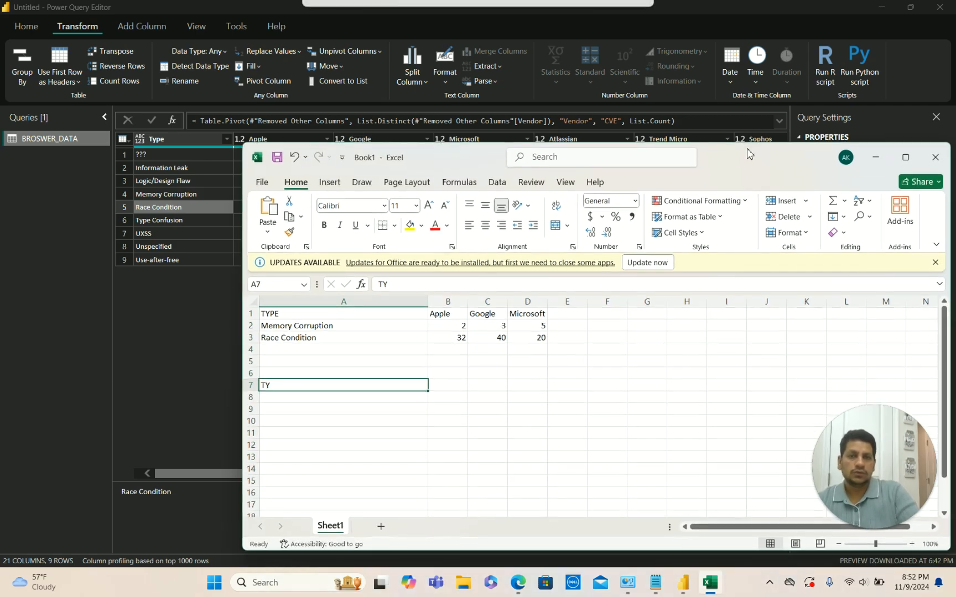
{"action": "left_click", "coordinate": [380, 527]}
{"action": "type", "text": "TYPE"}
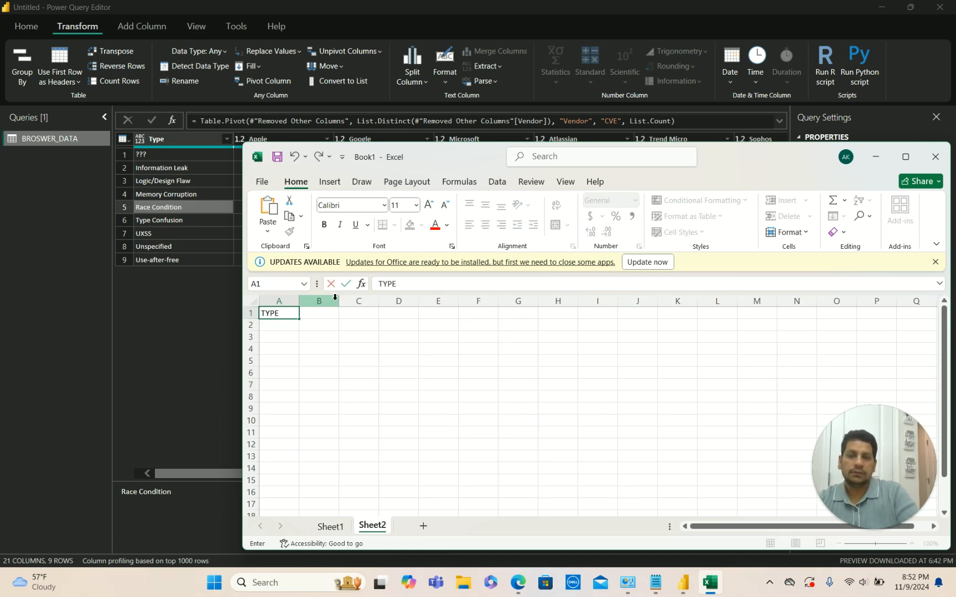
{"action": "left_click", "coordinate": [321, 313]}
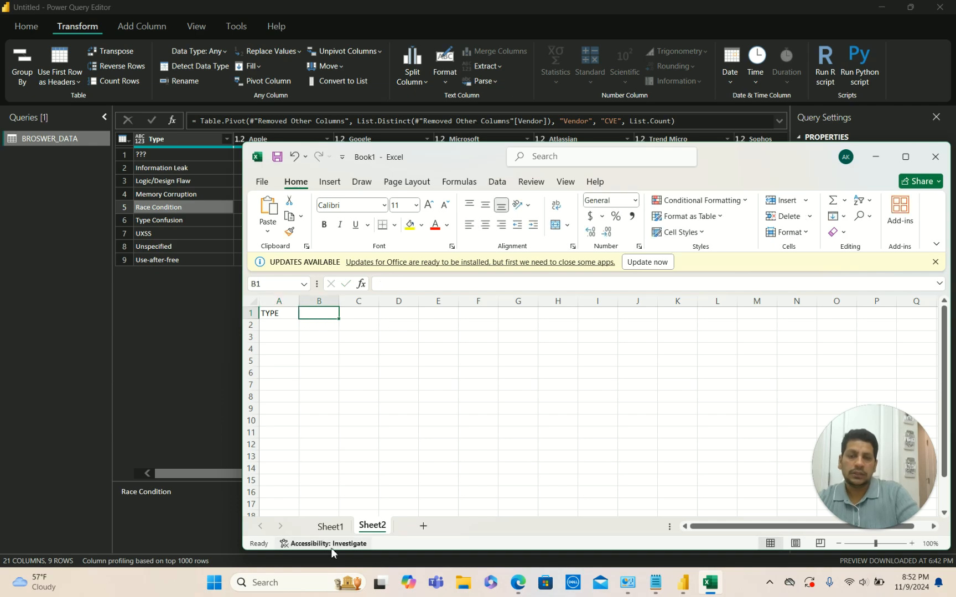
Check the vendor columns on Sheet1, and add the headings VENDOR in B1 and VALUE in C1 of Sheet2.
{"action": "left_click", "coordinate": [330, 529]}
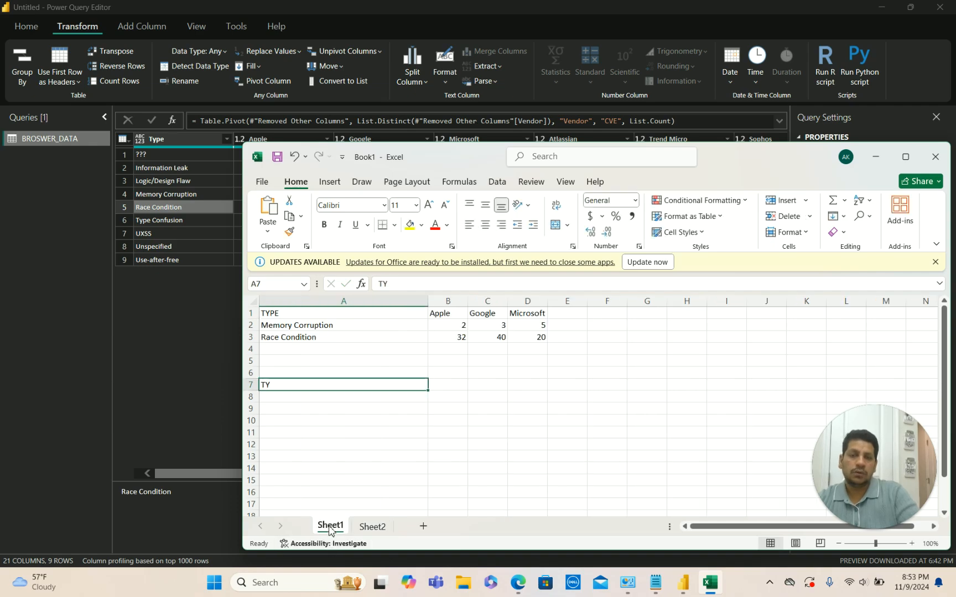
{"action": "left_click", "coordinate": [443, 302]}
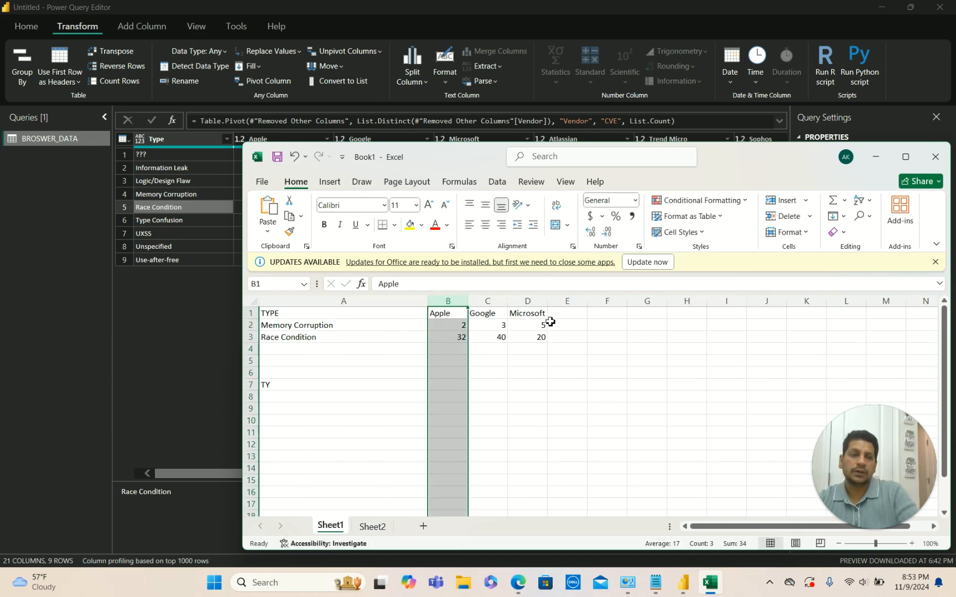
{"action": "left_click", "coordinate": [371, 527]}
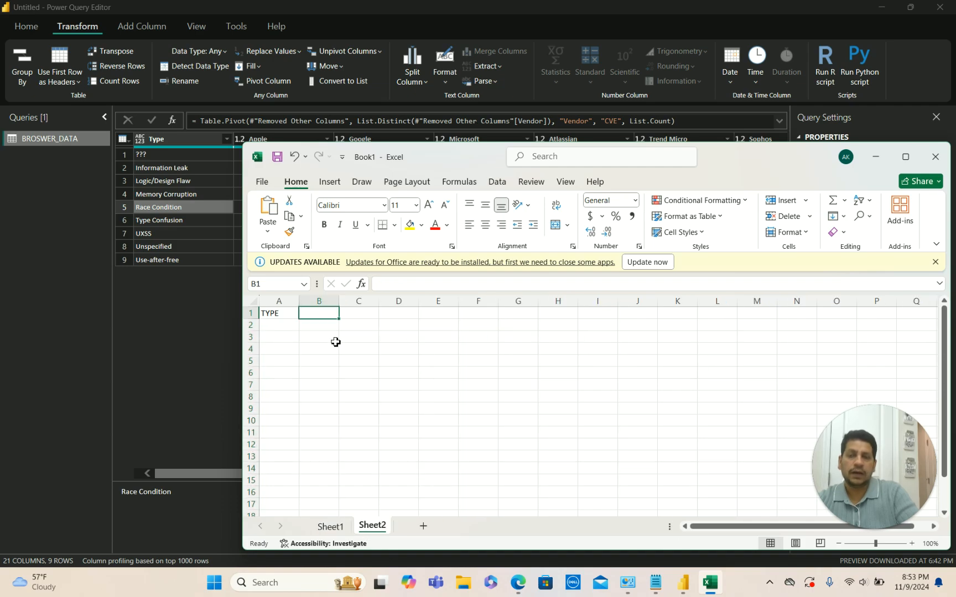
{"action": "type", "text": "VEND"}
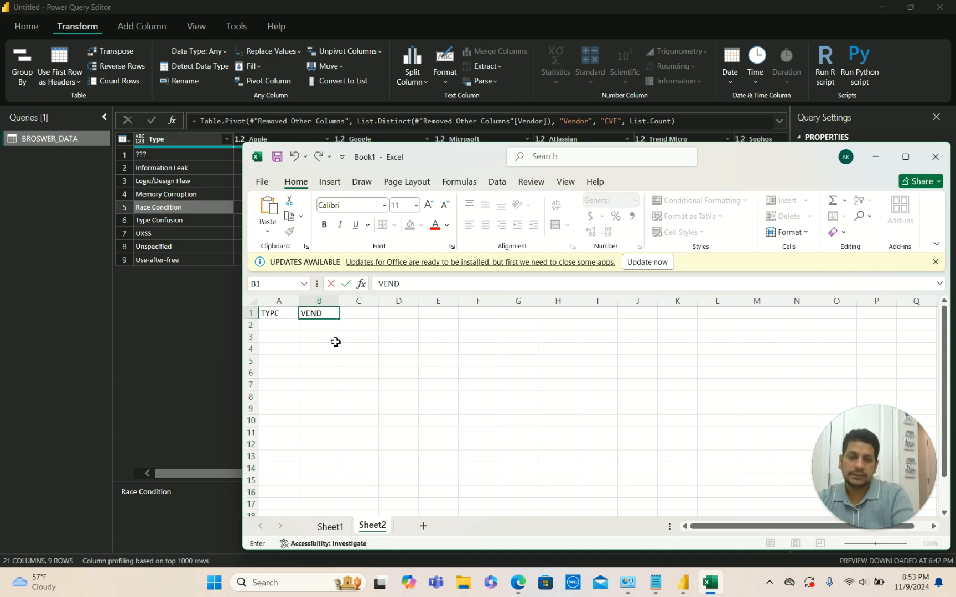
{"action": "type", "text": "OR"}
{"action": "key", "text": "Tab"}
{"action": "type", "text": "VALUE"}
{"action": "left_click", "coordinate": [388, 363]}
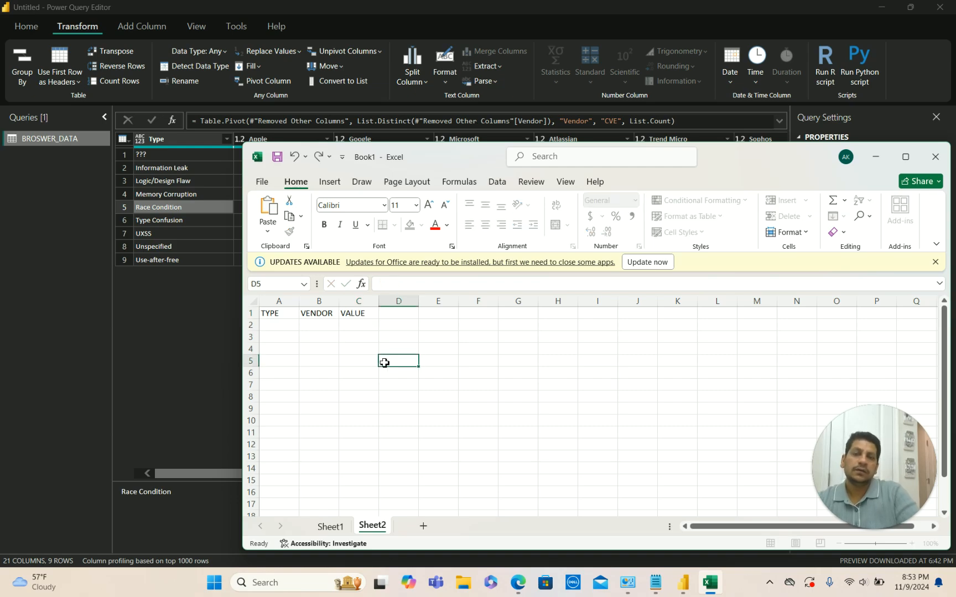
{"action": "left_click", "coordinate": [341, 302]}
Copy the Memory Corruption type from Sheet1 into cell A2 of Sheet2 and widen column A.
{"action": "left_click", "coordinate": [316, 325]}
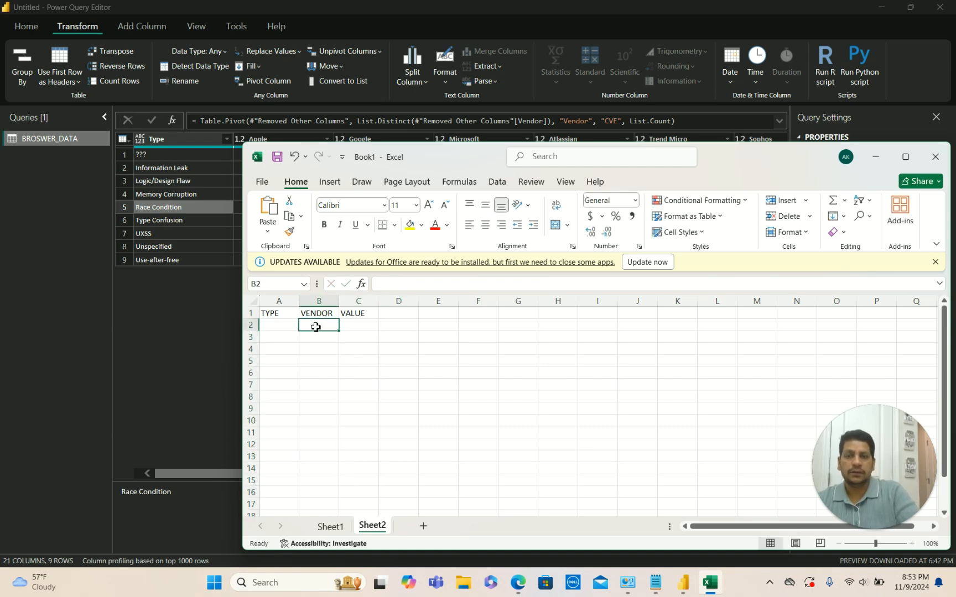
{"action": "left_click", "coordinate": [276, 328]}
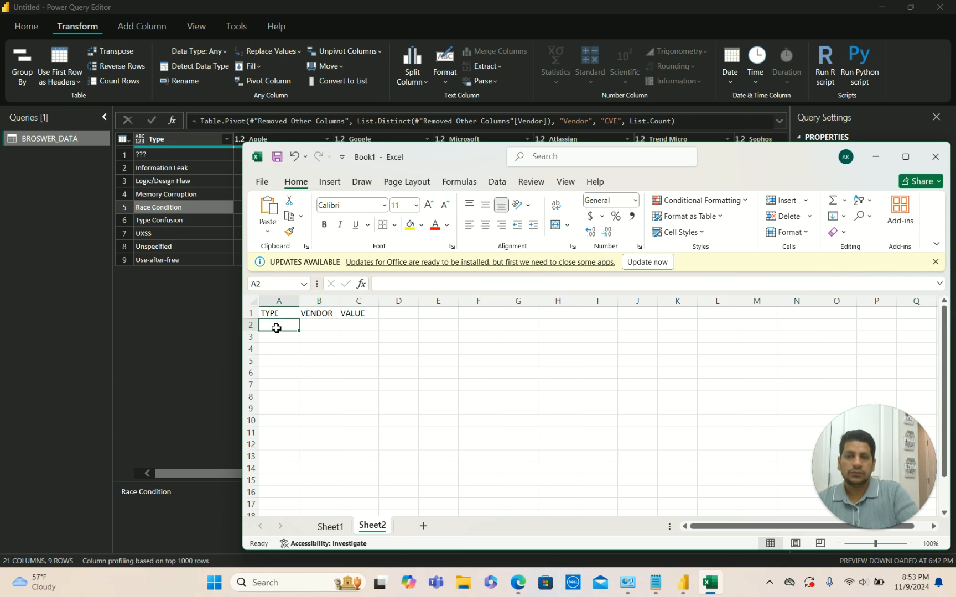
{"action": "left_click", "coordinate": [330, 526]}
{"action": "left_click", "coordinate": [329, 326]}
{"action": "key", "text": "ctrl+c"}
{"action": "left_click", "coordinate": [372, 526]}
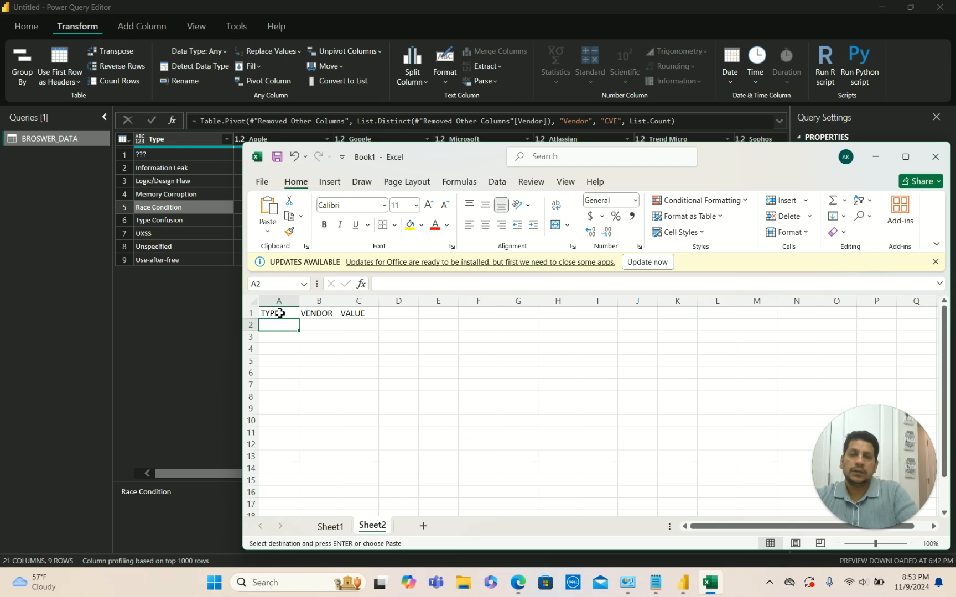
{"action": "key", "text": "ctrl+v"}
{"action": "left_click_drag", "start_coordinate": [305, 306], "coordinate": [380, 305]}
Complete the Memory Corruption row on Sheet2 with APPLE as the vendor and 20 as the value.
{"action": "left_click", "coordinate": [401, 334]}
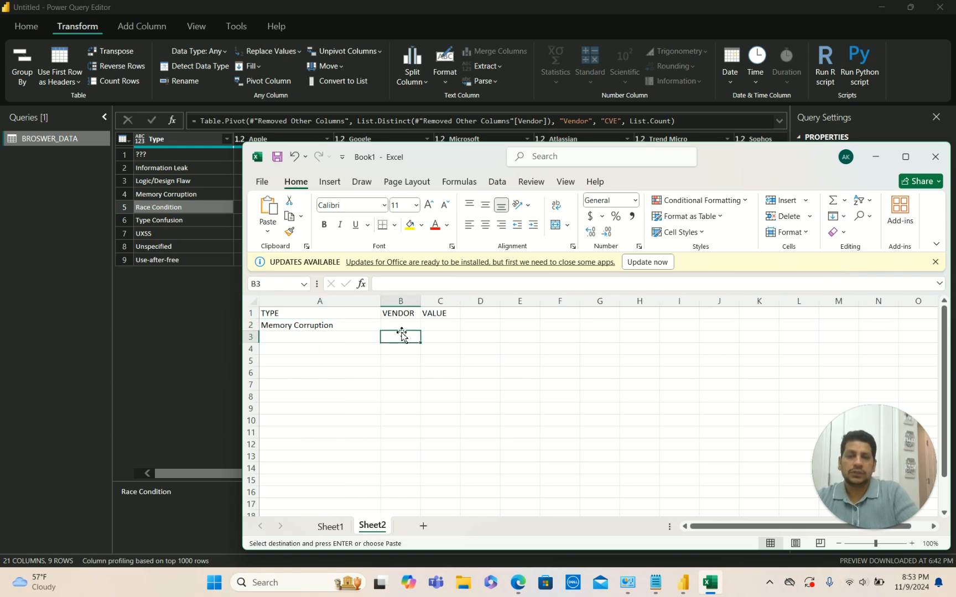
{"action": "left_click", "coordinate": [402, 327]}
{"action": "type", "text": "AP"}
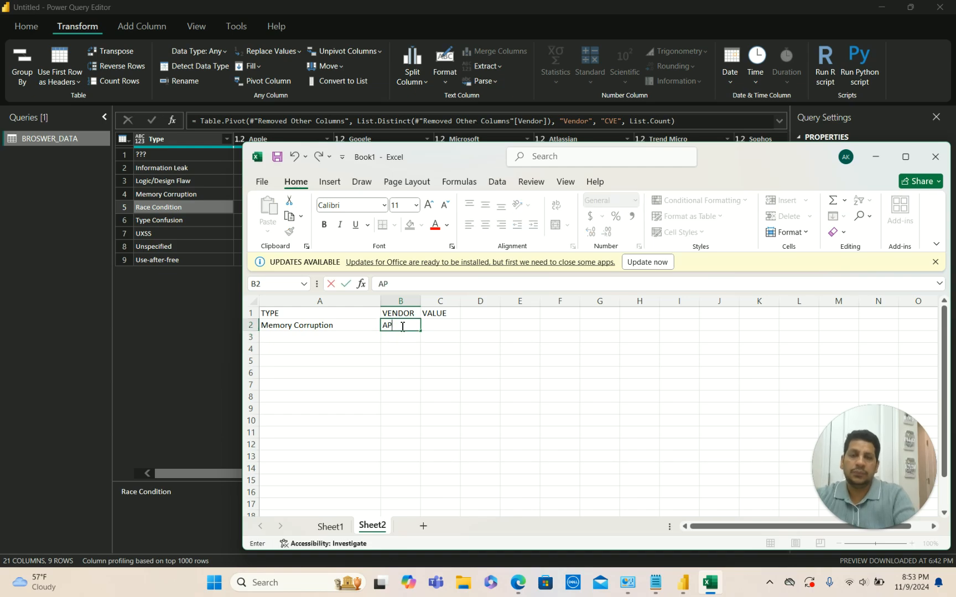
{"action": "type", "text": "PPLE"}
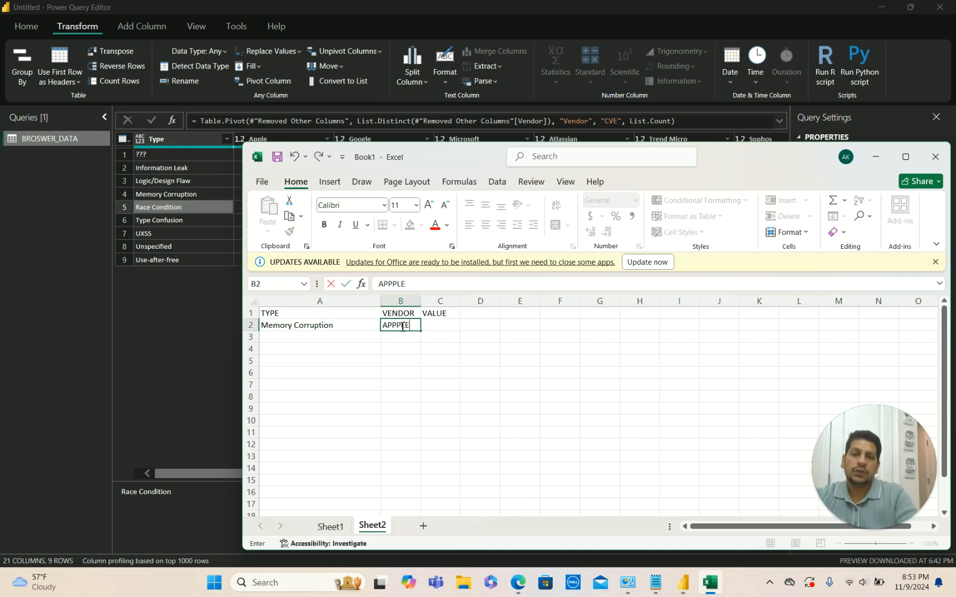
{"action": "left_click", "coordinate": [442, 327]}
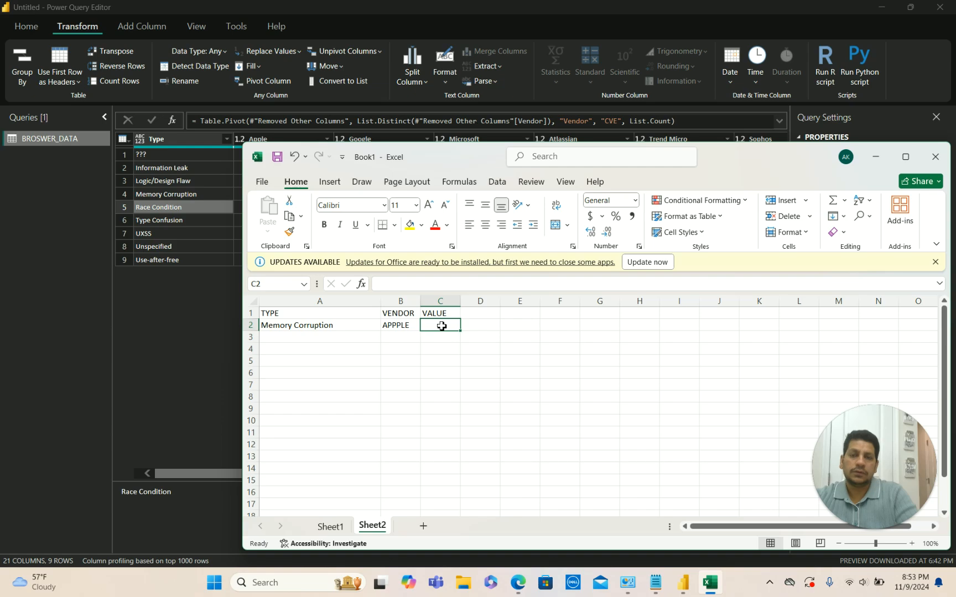
{"action": "left_click", "coordinate": [411, 327]}
{"action": "left_click", "coordinate": [418, 286]}
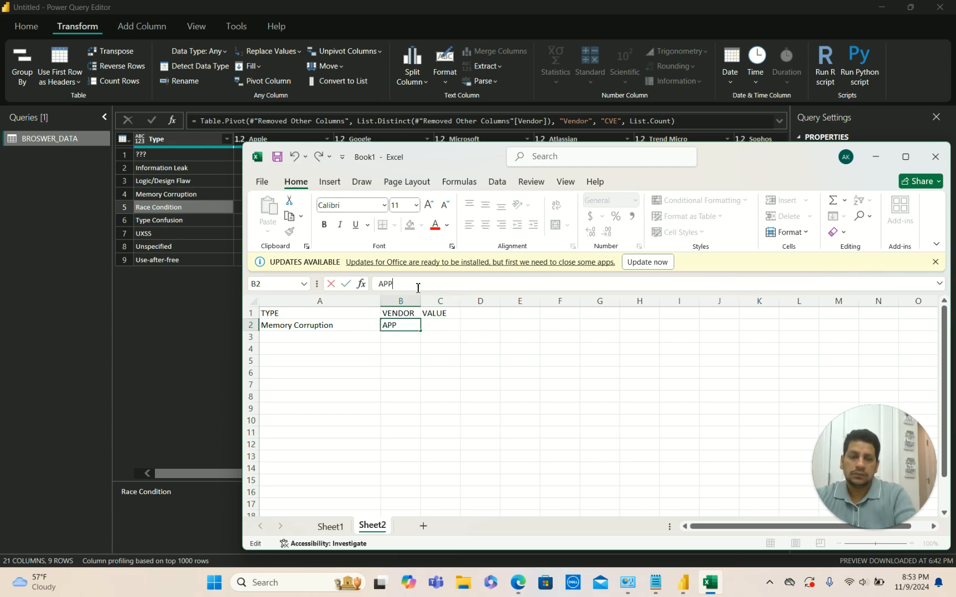
{"action": "left_click", "coordinate": [441, 327]}
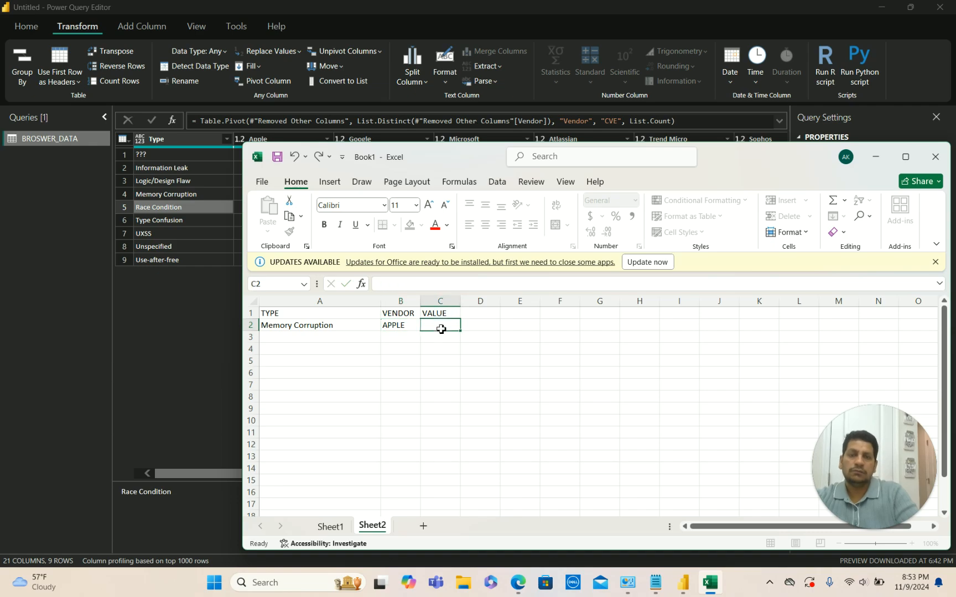
{"action": "type", "text": "20"}
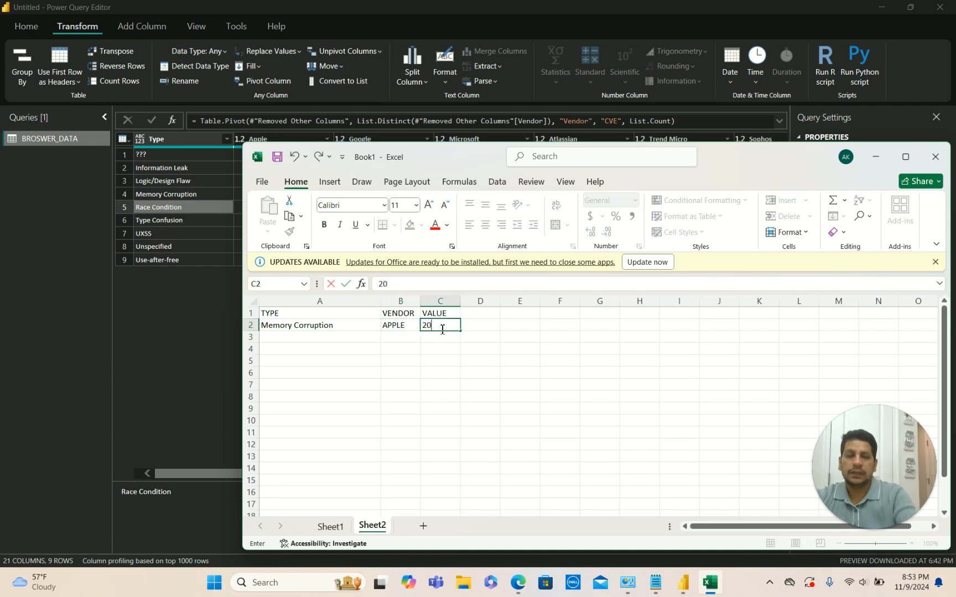
Fill row 3 of Sheet2 with the type Race Condtion, the vendor Apple and the value 30.
{"action": "left_click", "coordinate": [338, 337]}
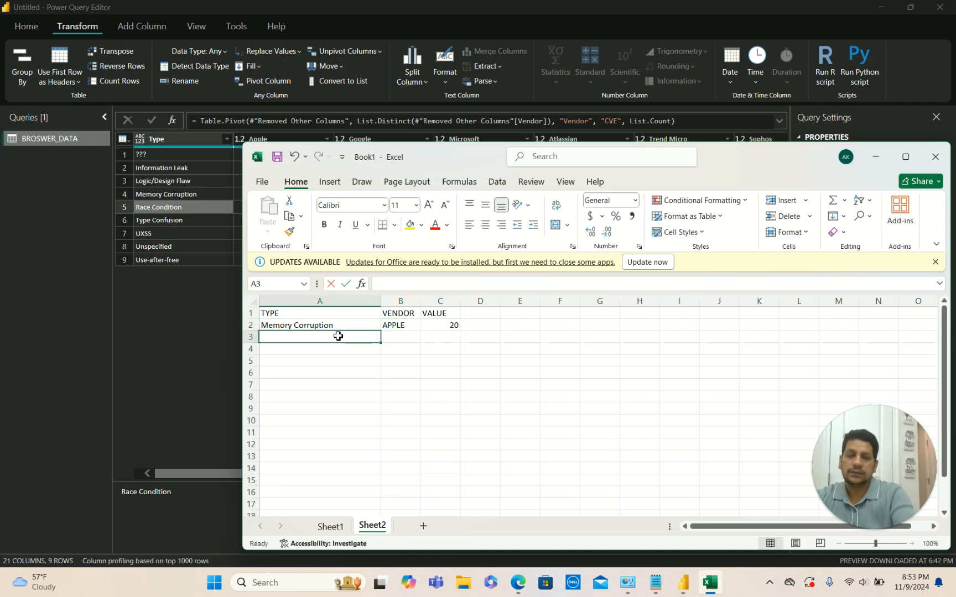
{"action": "type", "text": "Race Condtion"}
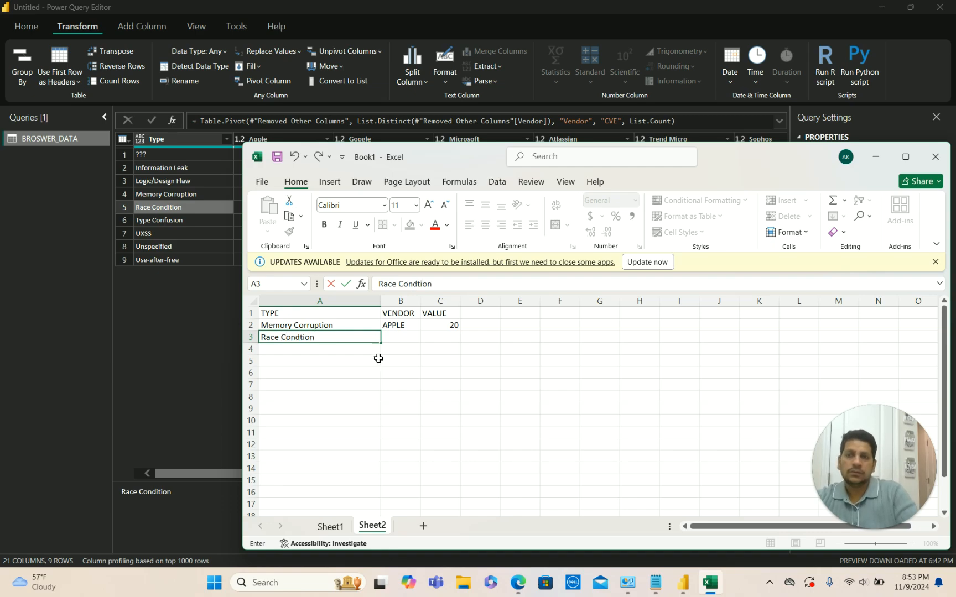
{"action": "left_click", "coordinate": [431, 362]}
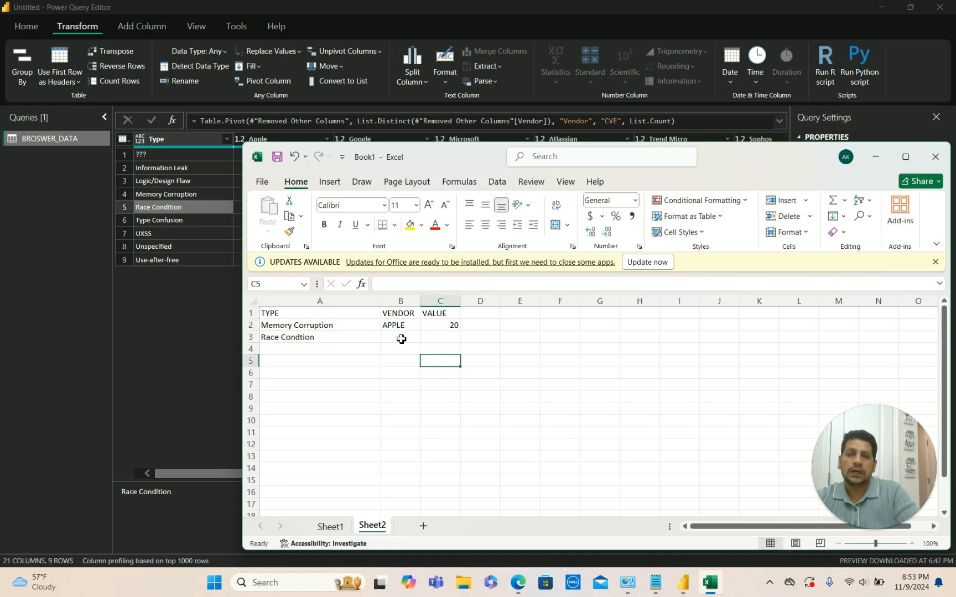
{"action": "left_click", "coordinate": [400, 337]}
{"action": "type", "text": "Apl"}
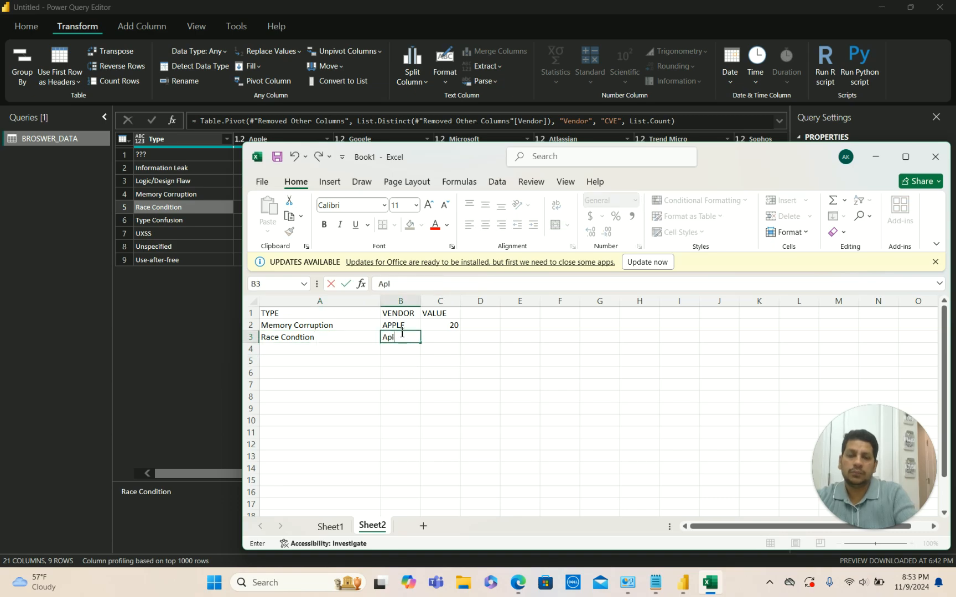
{"action": "type", "text": "ple"}
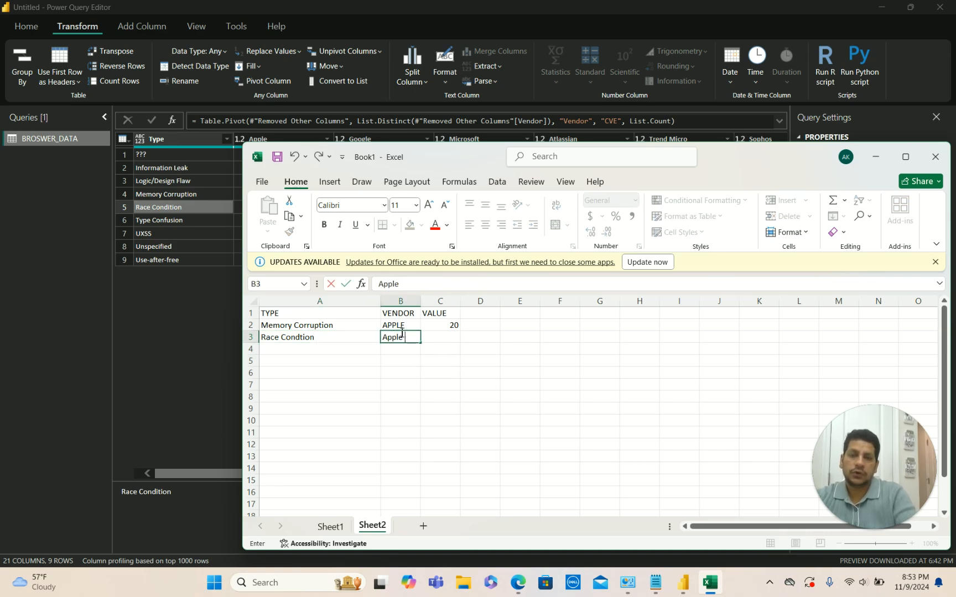
{"action": "key", "text": "Tab"}
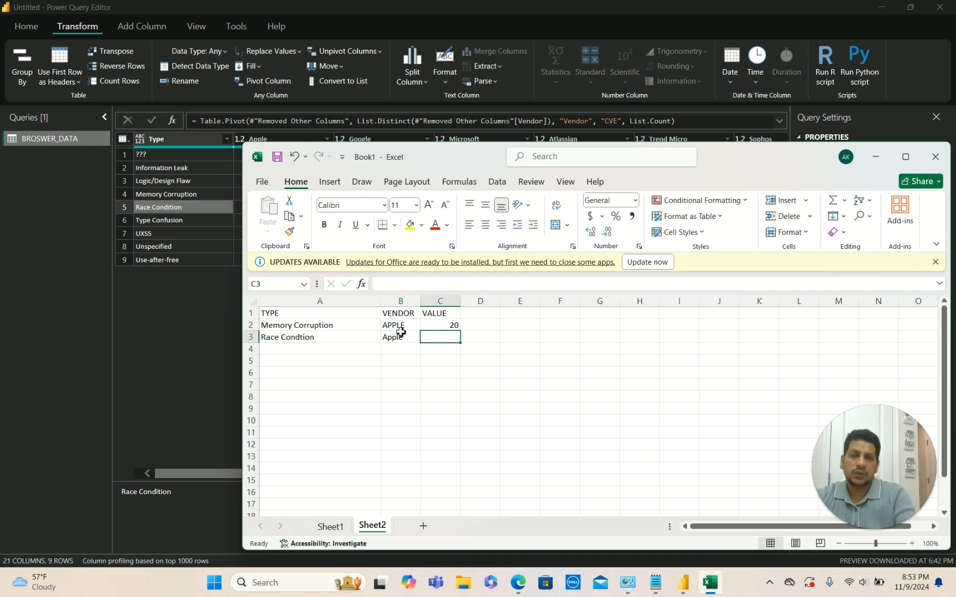
{"action": "type", "text": "30"}
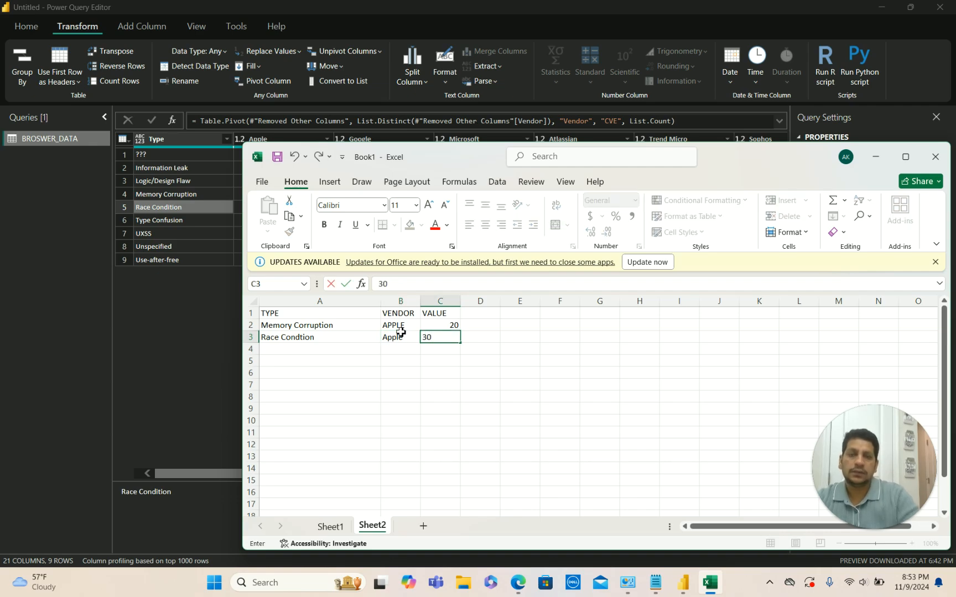
{"action": "left_click", "coordinate": [559, 394]}
Enter Microsfoft as the vendor in B4 and 40 as the value in C4.
{"action": "left_click", "coordinate": [408, 352]}
{"action": "type", "text": "Microsfoft"}
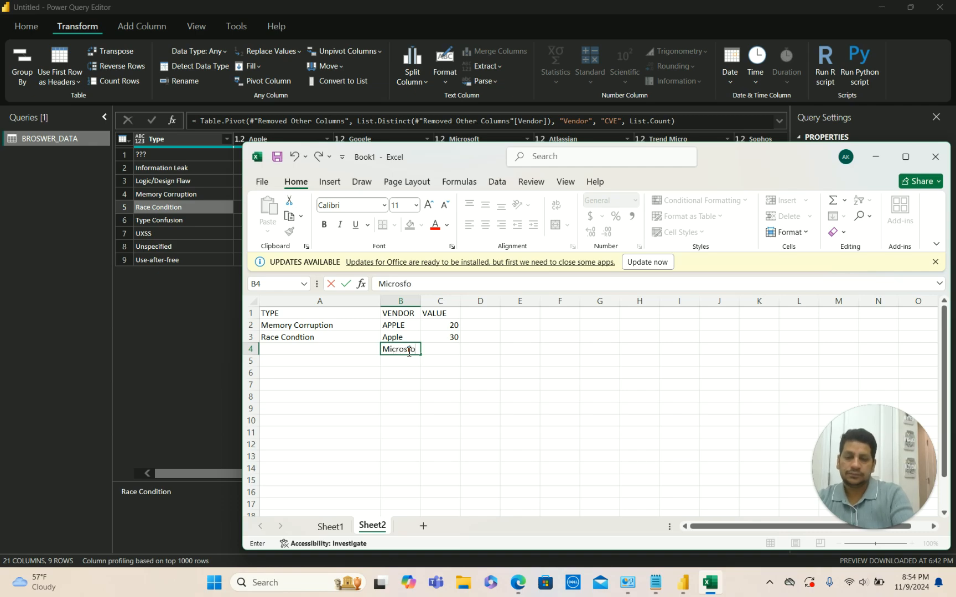
{"action": "left_click", "coordinate": [501, 364]}
{"action": "left_click", "coordinate": [437, 348]}
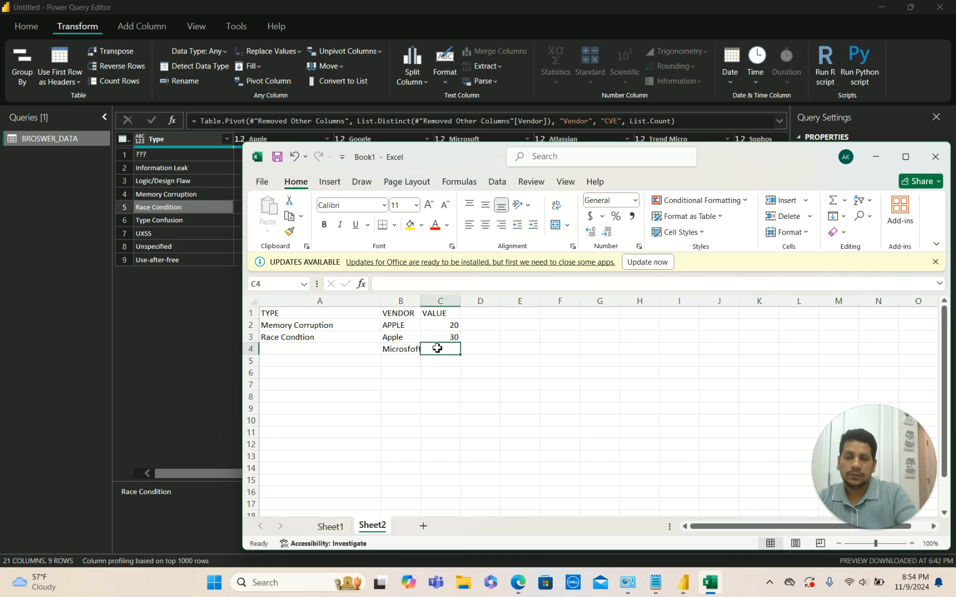
{"action": "type", "text": "40"}
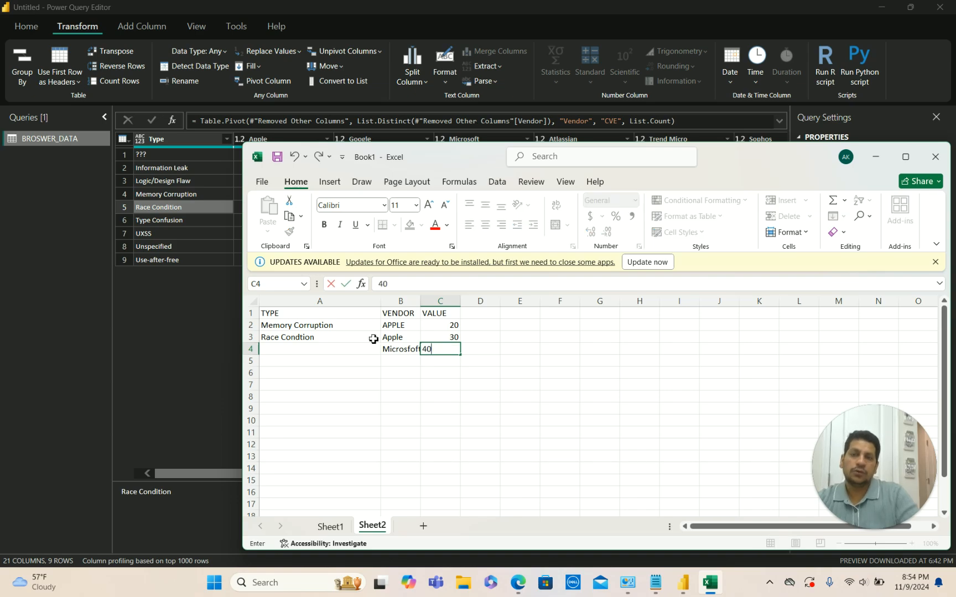
Copy the Memory Corruption type from A2 into A4 and widen the VALUE column.
{"action": "left_click", "coordinate": [336, 325]}
{"action": "key", "text": "ctrl+c"}
{"action": "left_click", "coordinate": [314, 349]}
{"action": "key", "text": "ctrl+v"}
{"action": "left_click", "coordinate": [375, 395]}
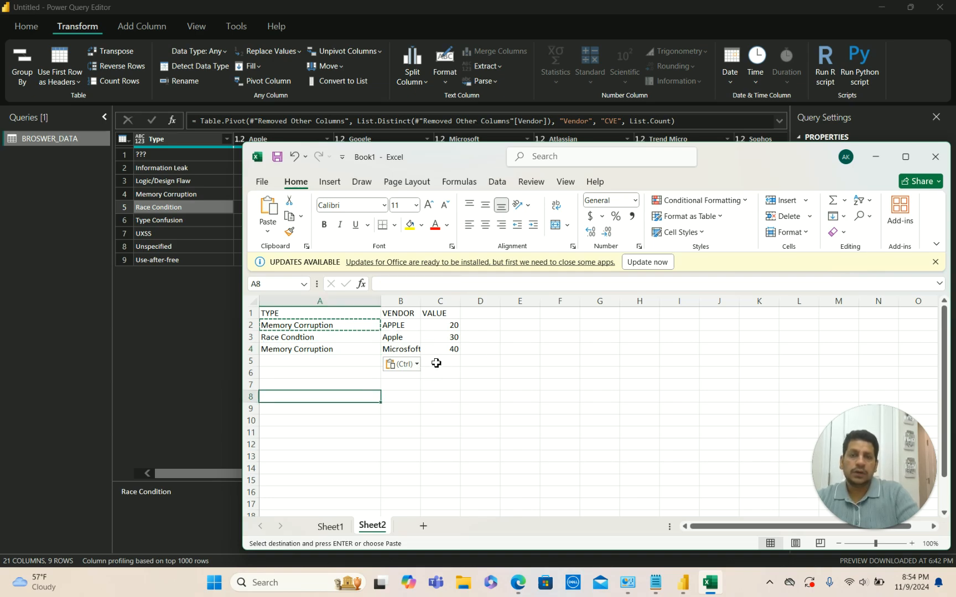
{"action": "left_click", "coordinate": [453, 326]}
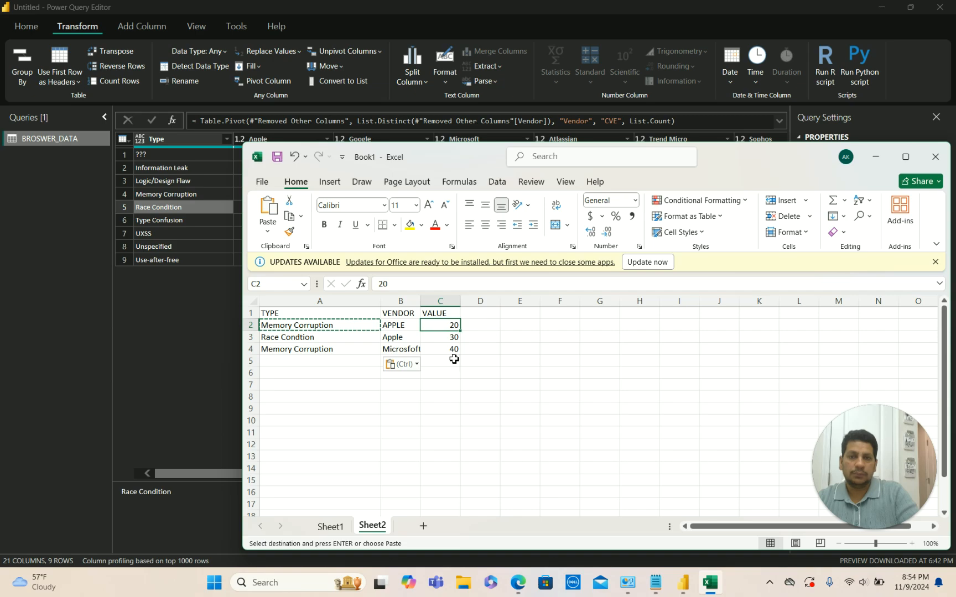
{"action": "left_click_drag", "start_coordinate": [459, 305], "coordinate": [487, 305]}
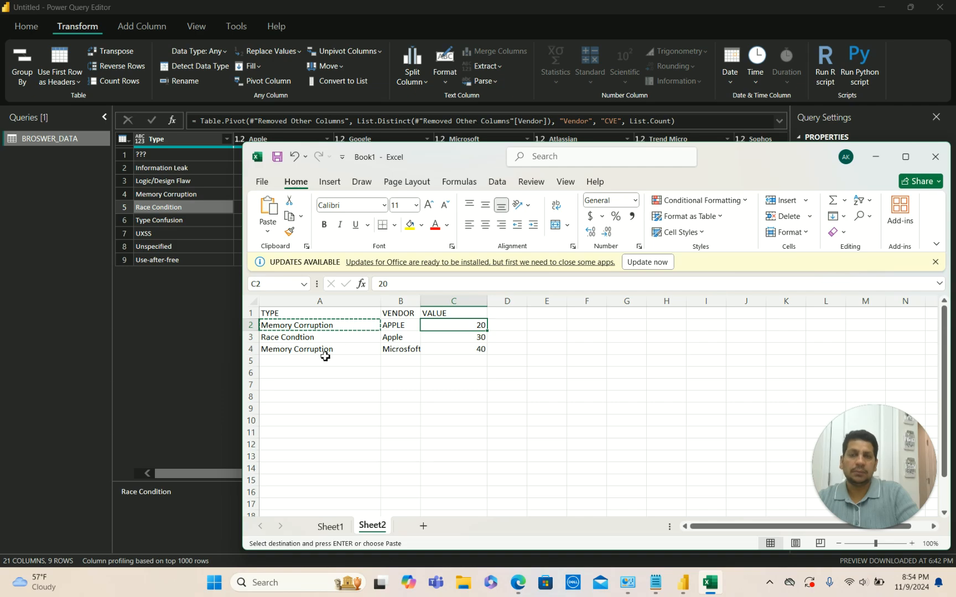
Review the type, vendor and value rows on Sheet2, compare them with the pivoted layout on Sheet1, and return to Power Query Editor.
{"action": "left_click", "coordinate": [399, 351]}
{"action": "left_click", "coordinate": [477, 349]}
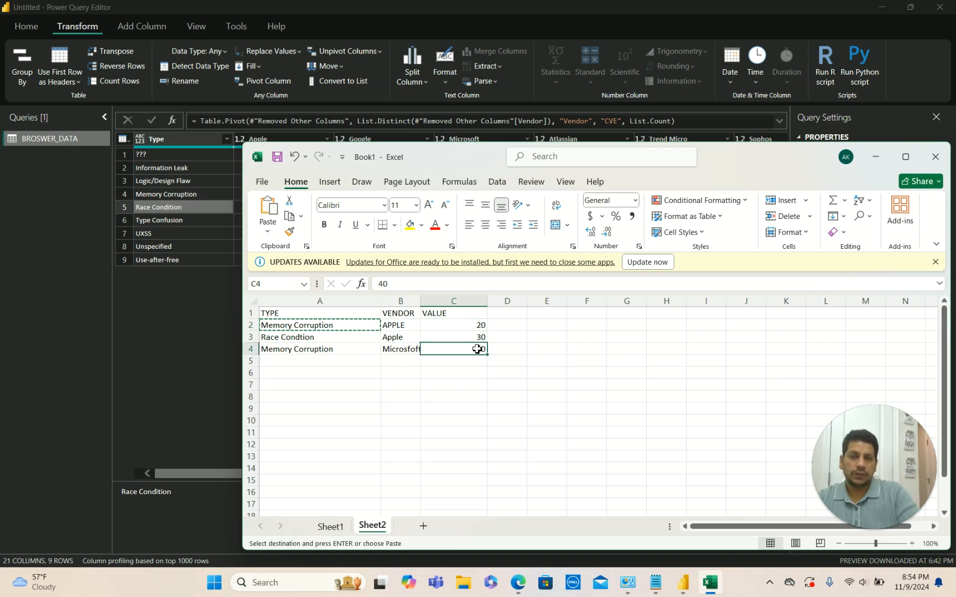
{"action": "left_click_drag", "start_coordinate": [295, 325], "coordinate": [368, 338]}
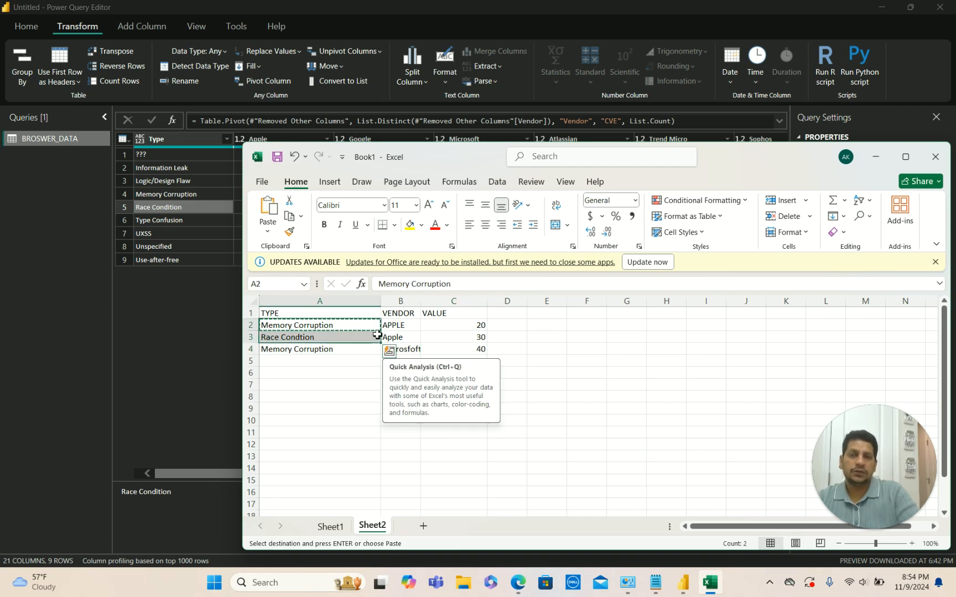
{"action": "left_click", "coordinate": [479, 326]}
{"action": "left_click_drag", "start_coordinate": [479, 326], "coordinate": [480, 337]}
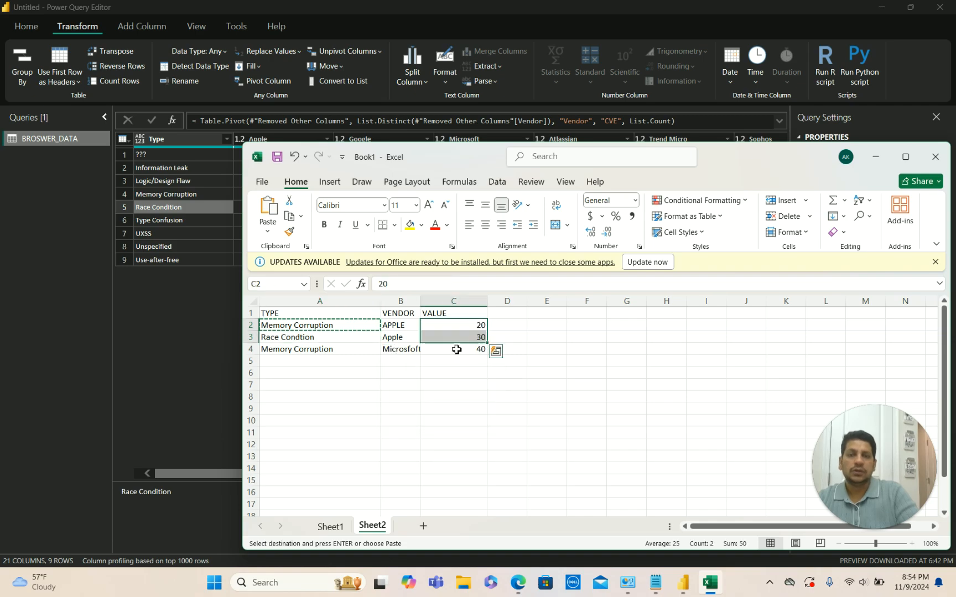
{"action": "left_click", "coordinate": [331, 527]}
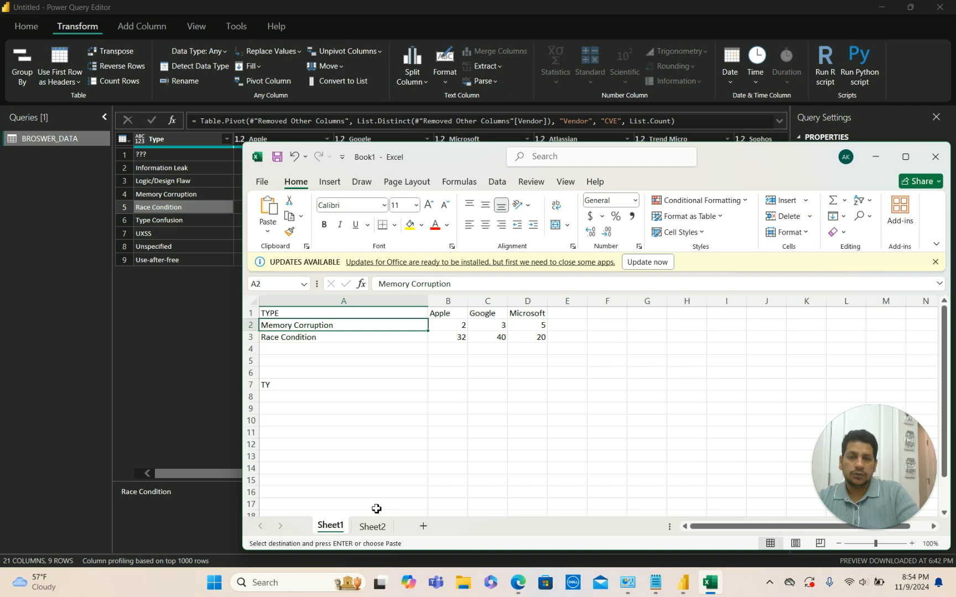
{"action": "left_click", "coordinate": [876, 157]}
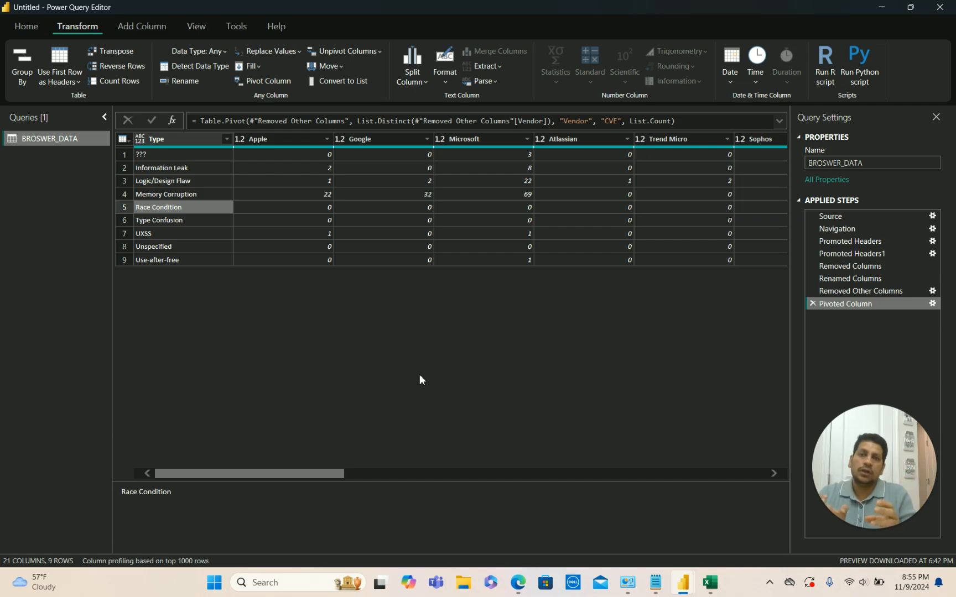
Unpivot all vendor columns from Apple through Oracle into attribute-value pairs, leaving only the Type column as it is.
{"action": "left_click", "coordinate": [258, 142]}
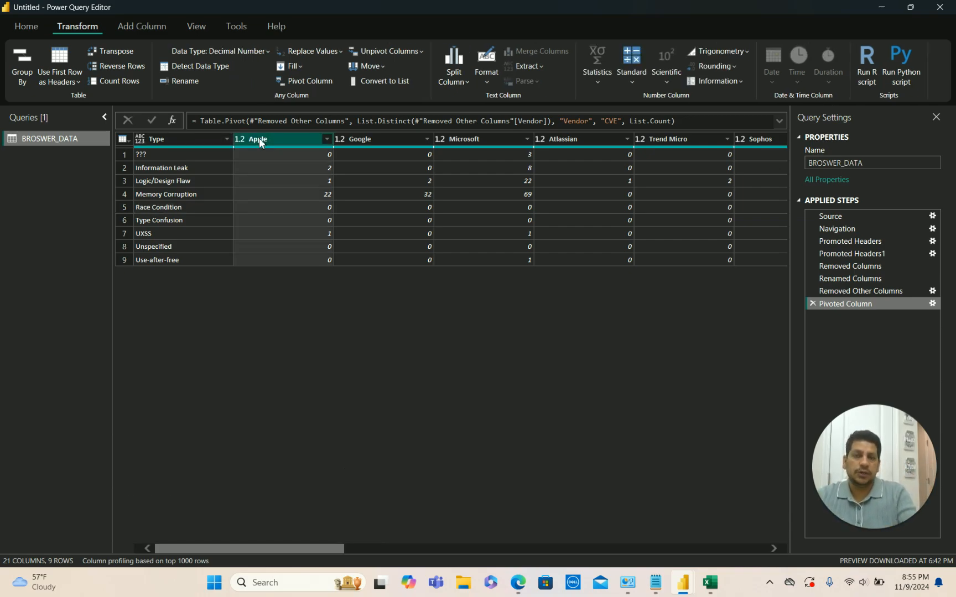
{"action": "key", "text": "shift+Right"}
{"action": "key", "text": "shift+Right"}
{"action": "key", "text": "shift+Right"}
{"action": "key", "text": "shift+Right"}
{"action": "key", "text": "shift+Right"}
{"action": "key", "text": "shift+Right"}
{"action": "key", "text": "shift+Right"}
{"action": "key", "text": "shift+Right"}
{"action": "key", "text": "shift+Right"}
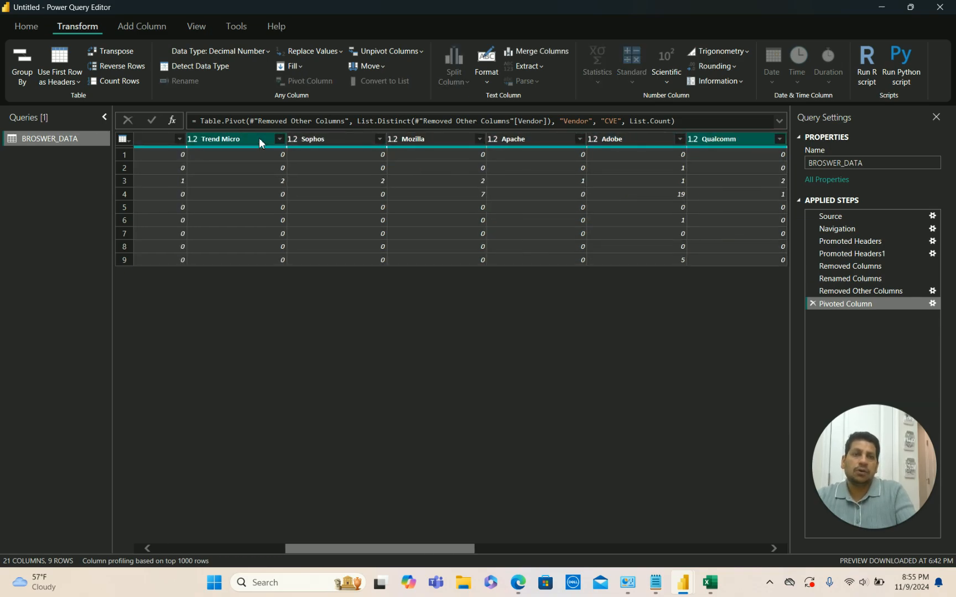
{"action": "key", "text": "shift+Right"}
{"action": "key", "text": "shift+Right"}
{"action": "key", "text": "shift+Right"}
{"action": "key", "text": "shift+Right"}
{"action": "key", "text": "shift+Right"}
{"action": "key", "text": "shift+Right"}
{"action": "key", "text": "shift+Right"}
{"action": "key", "text": "shift+Right"}
{"action": "key", "text": "shift+Right"}
{"action": "key", "text": "shift+Right"}
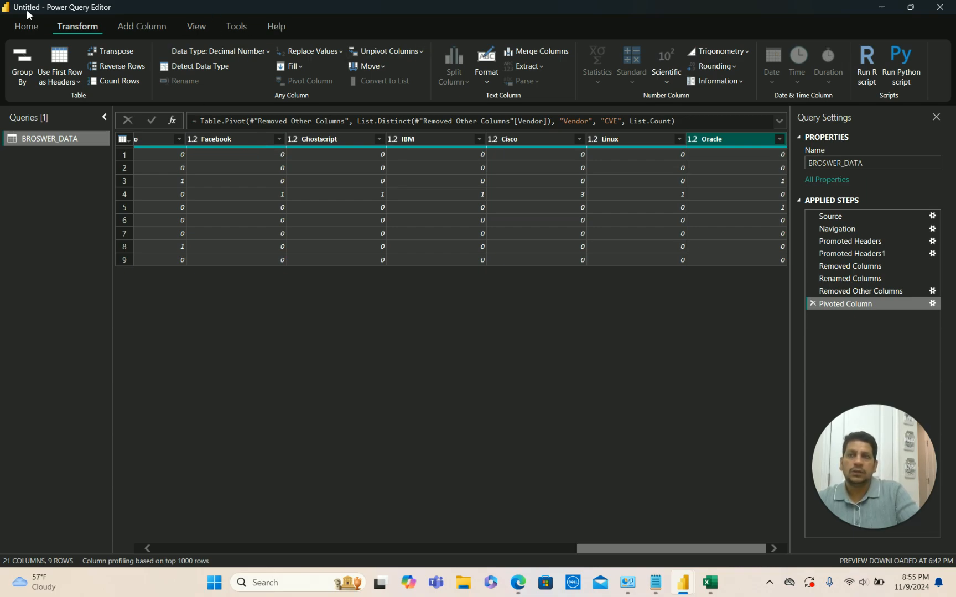
{"action": "left_click", "coordinate": [34, 30]}
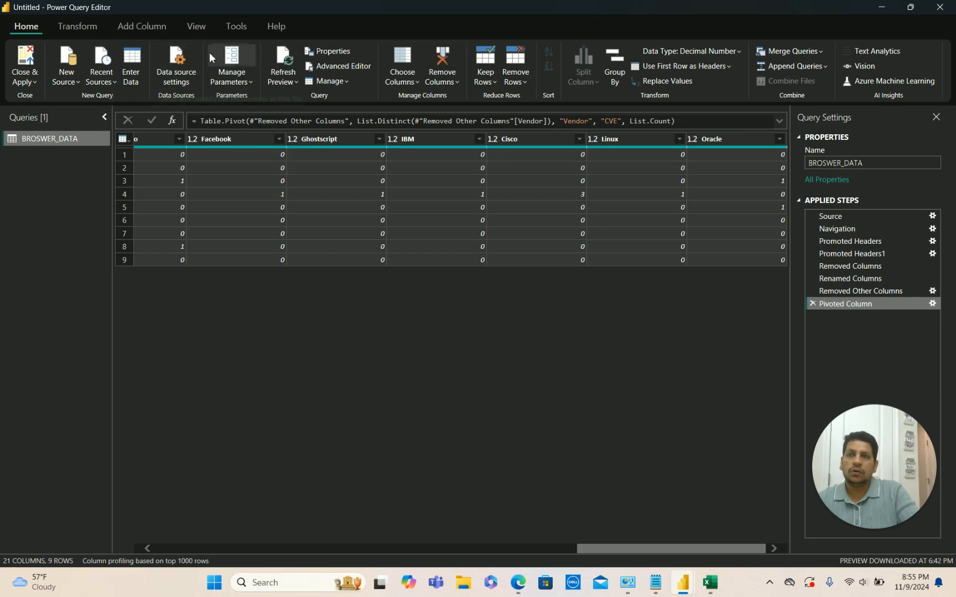
{"action": "left_click", "coordinate": [93, 31]}
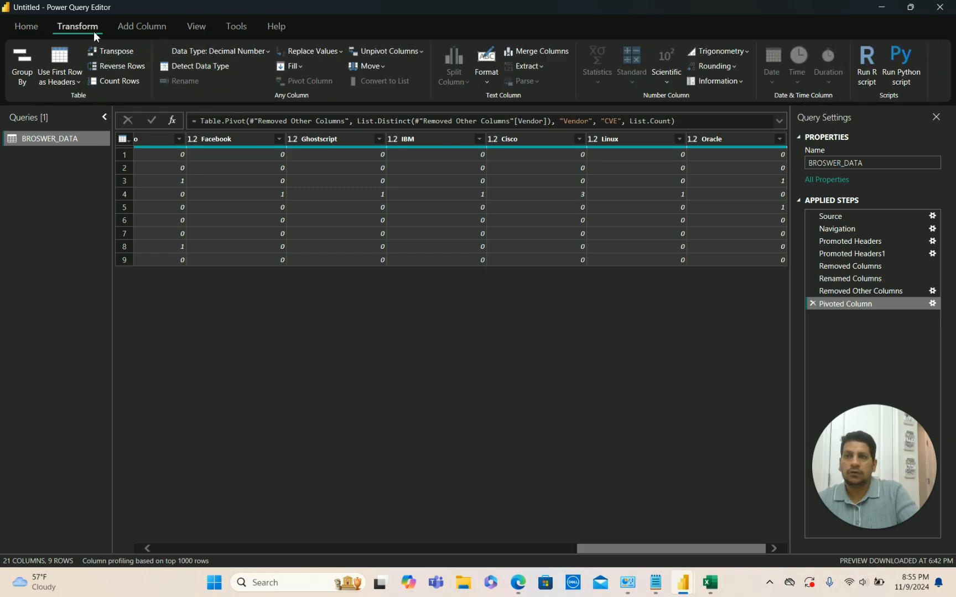
{"action": "left_click", "coordinate": [423, 54]}
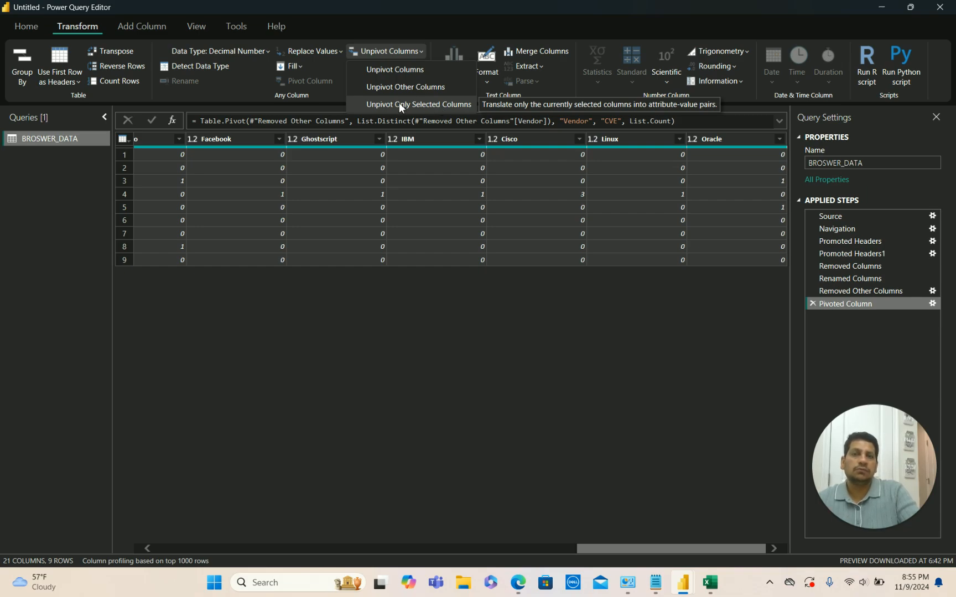
{"action": "left_click", "coordinate": [392, 68]}
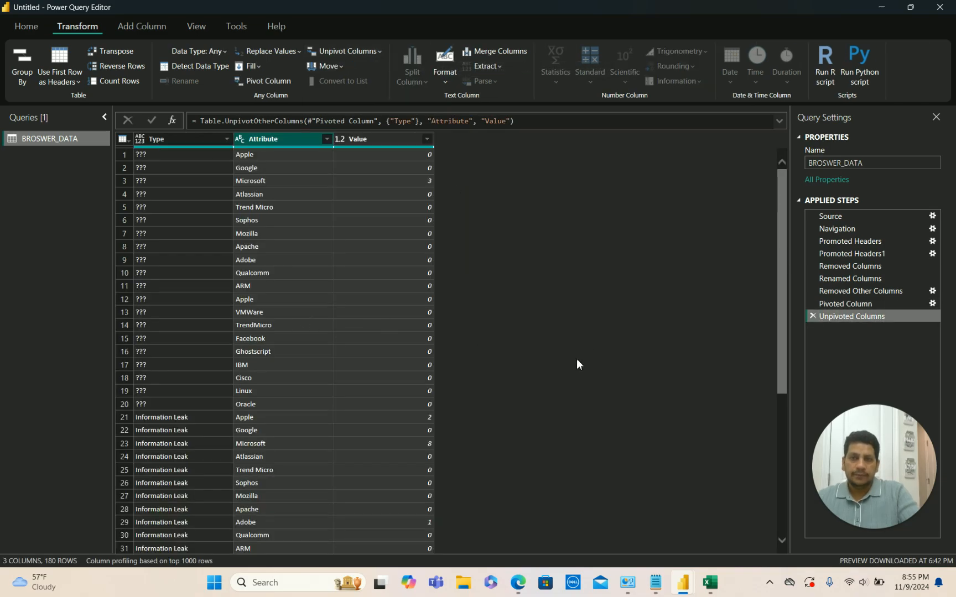
Compare the unpivoted Type, Attribute and Value columns with the Sheet2 example in Excel, and return to Power Query Editor.
{"action": "left_click", "coordinate": [192, 138]}
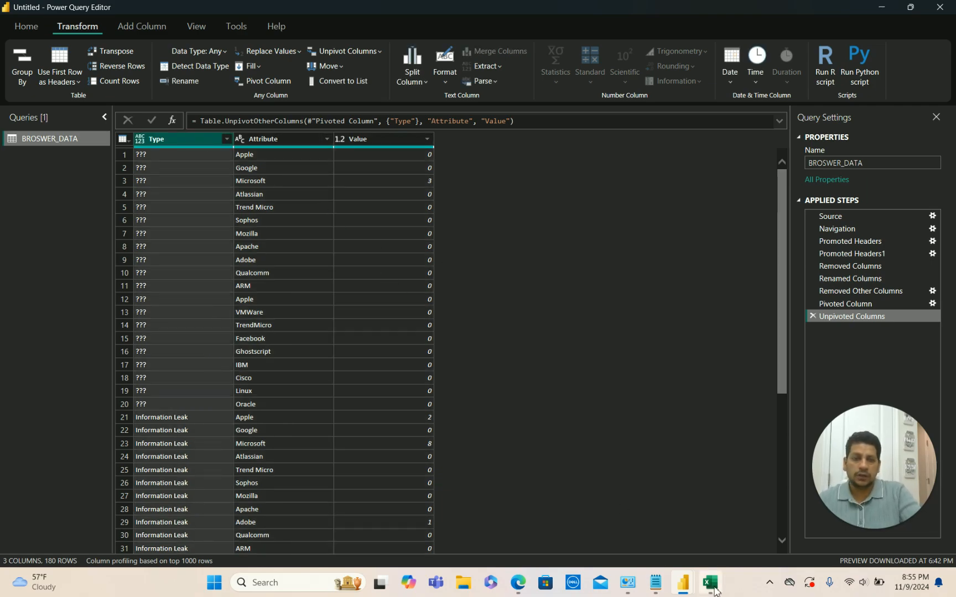
{"action": "mouse_move", "coordinate": [712, 589]}
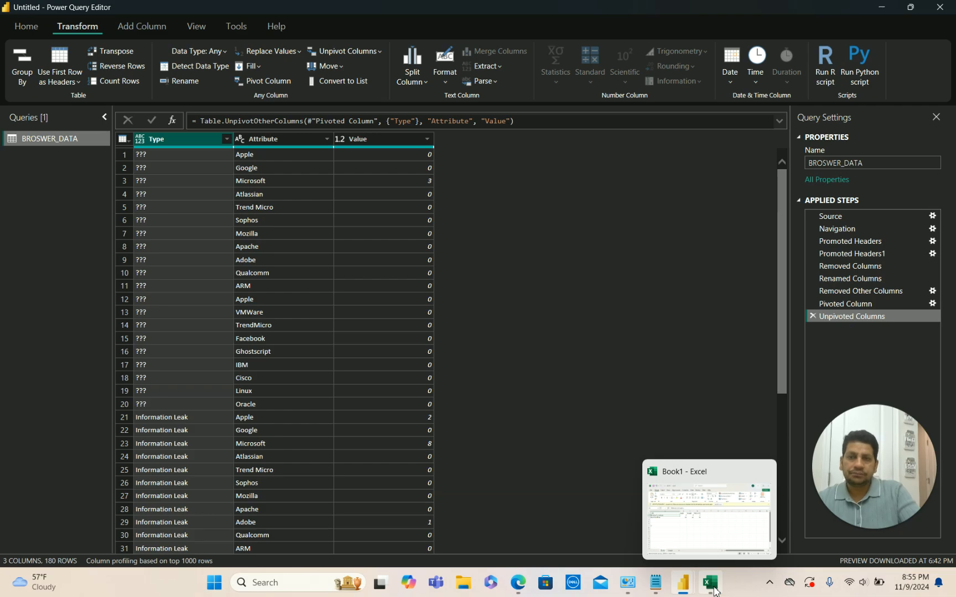
{"action": "left_click", "coordinate": [713, 590]}
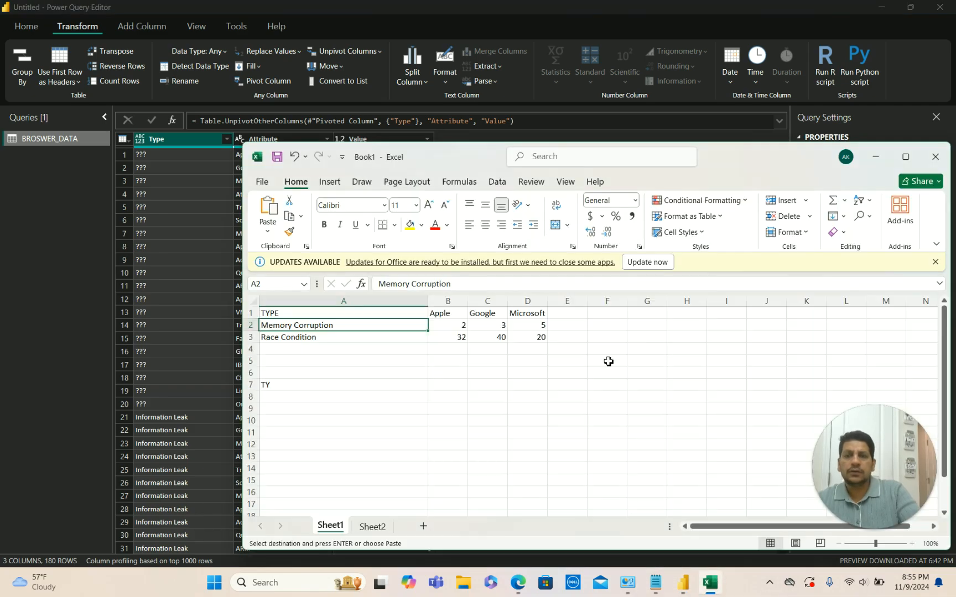
{"action": "left_click_drag", "start_coordinate": [725, 155], "coordinate": [801, 156]}
{"action": "left_click", "coordinate": [449, 528]}
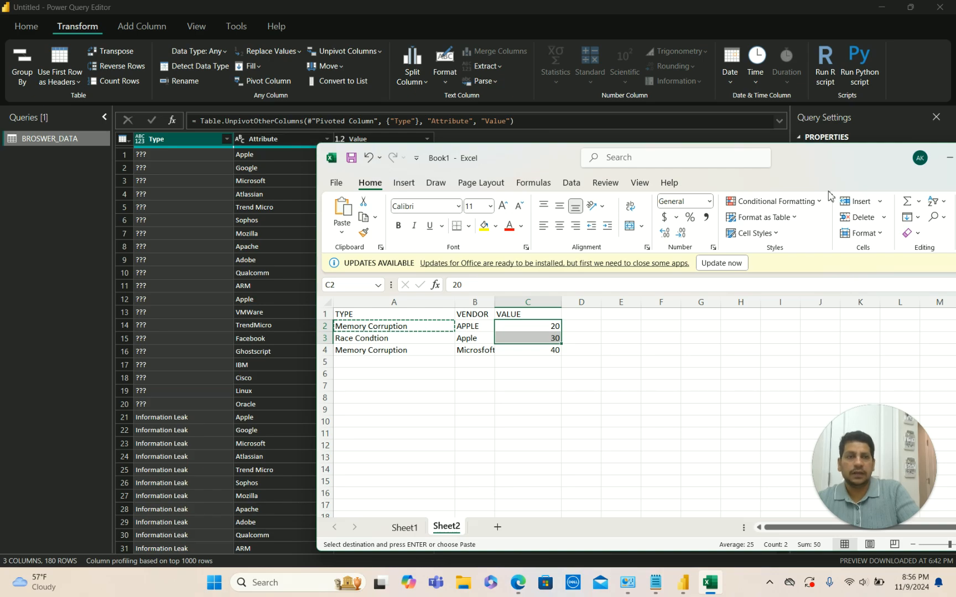
{"action": "left_click", "coordinate": [950, 158]}
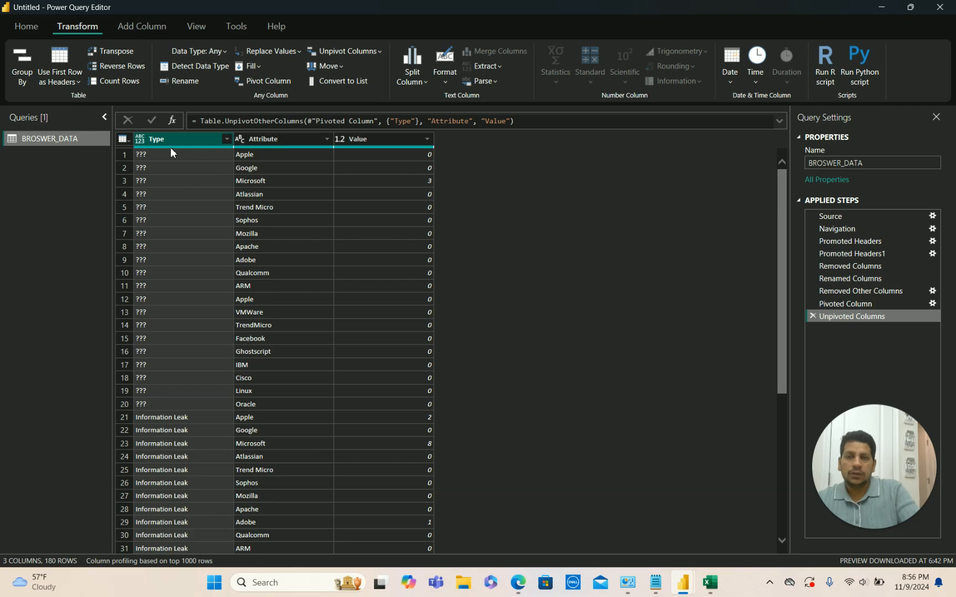
{"action": "double_click", "coordinate": [286, 140]}
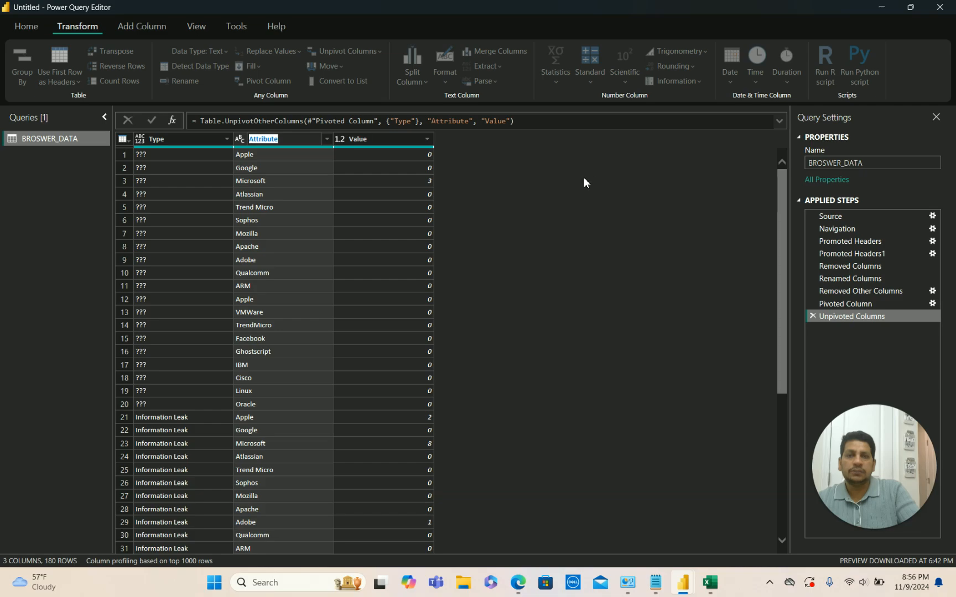
{"action": "left_click", "coordinate": [585, 159]}
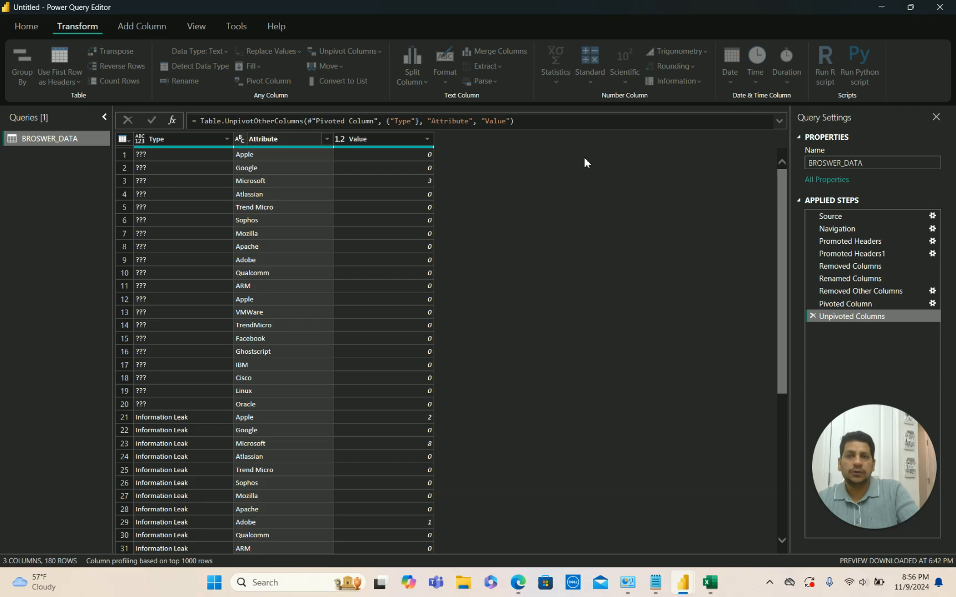
{"action": "right_click", "coordinate": [282, 138]}
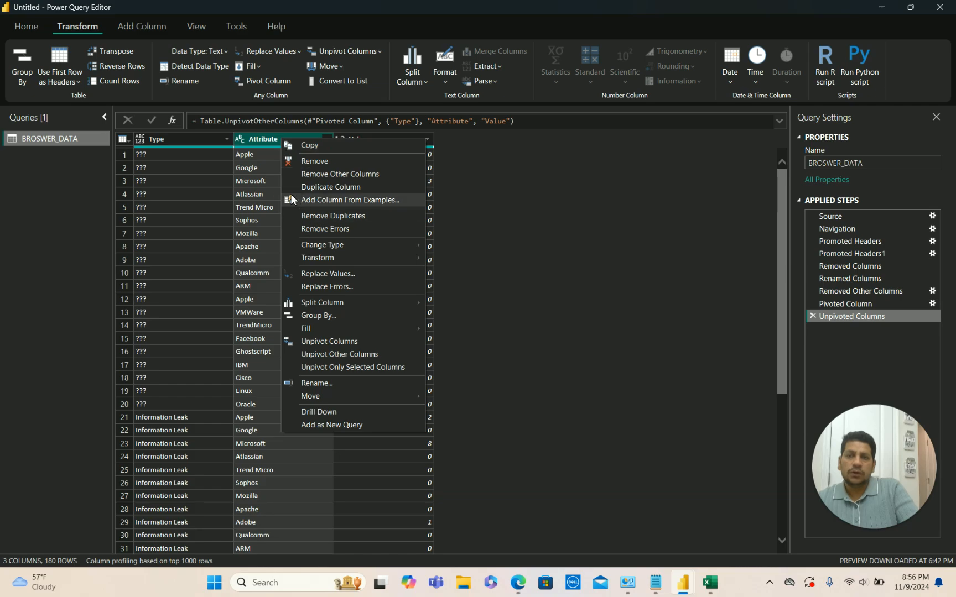
{"action": "left_click", "coordinate": [252, 144]}
{"action": "right_click", "coordinate": [252, 145]}
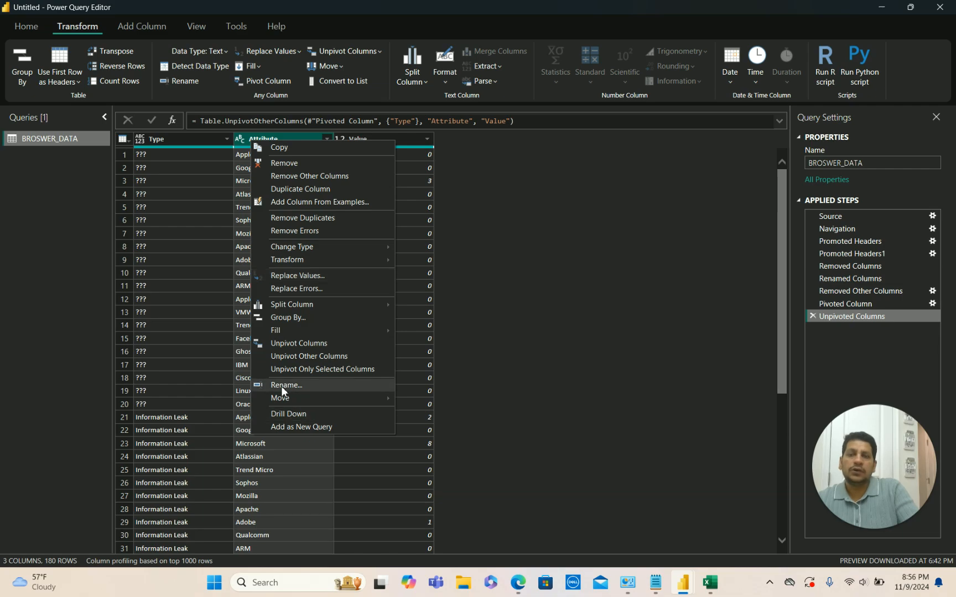
{"action": "left_click", "coordinate": [614, 177]}
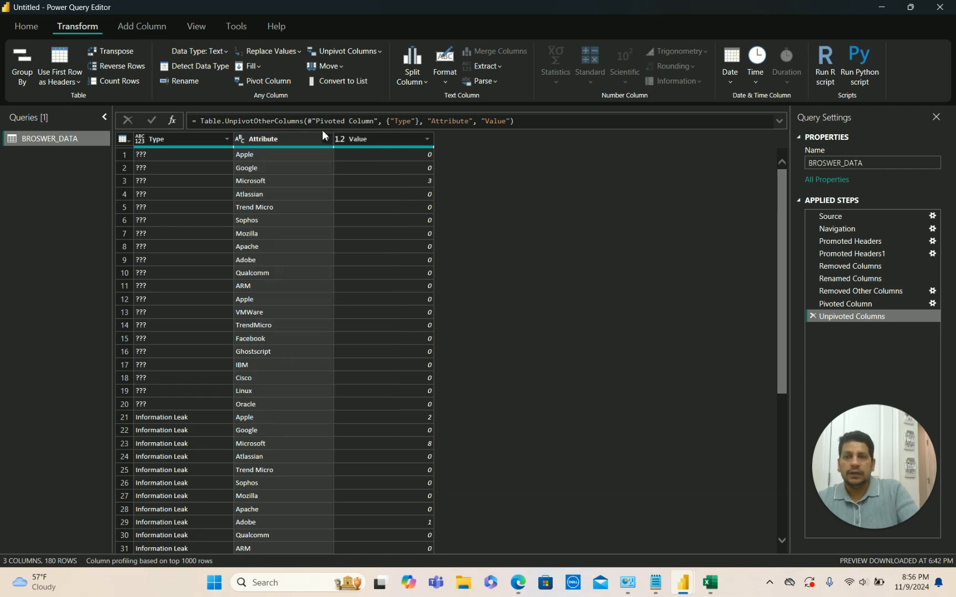
Rename the Attribute column as Vendor.
{"action": "double_click", "coordinate": [294, 138]}
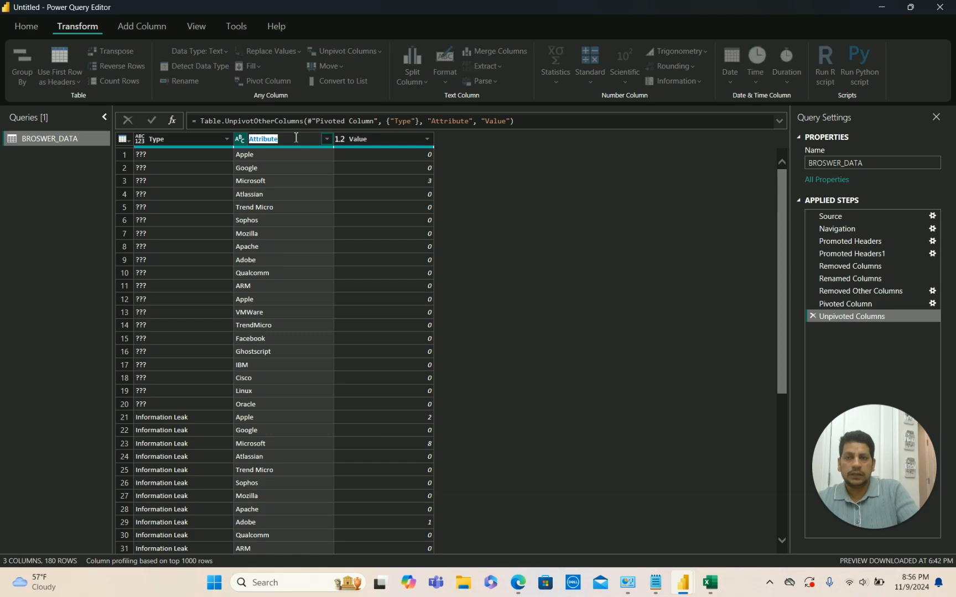
{"action": "left_click", "coordinate": [296, 138]}
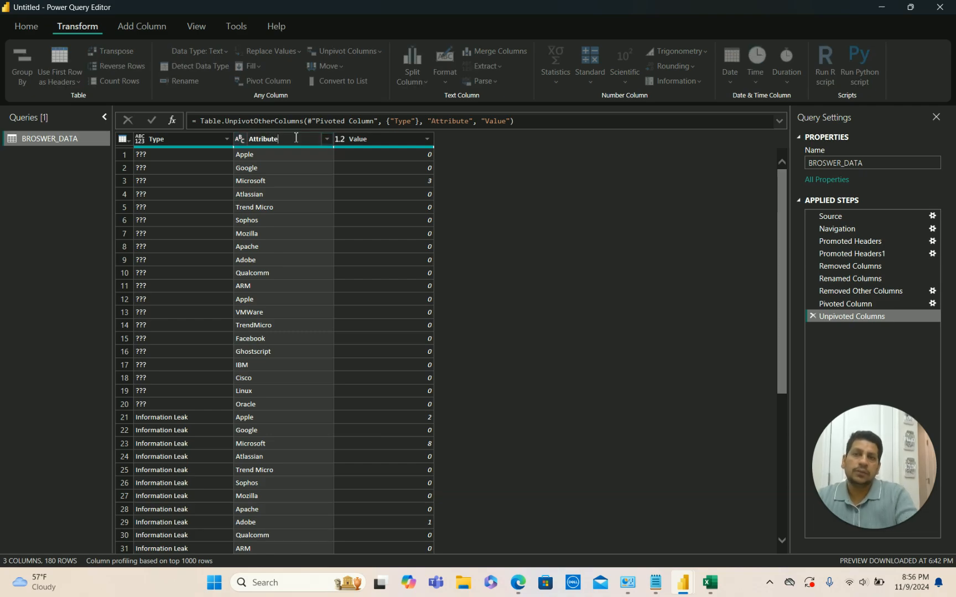
{"action": "key", "text": "BackSpace"}
{"action": "key", "text": "BackSpace"}
{"action": "key", "text": "BackSpace"}
{"action": "key", "text": "BackSpace"}
{"action": "key", "text": "BackSpace"}
{"action": "key", "text": "BackSpace"}
{"action": "key", "text": "BackSpace"}
{"action": "key", "text": "BackSpace"}
{"action": "key", "text": "BackSpace"}
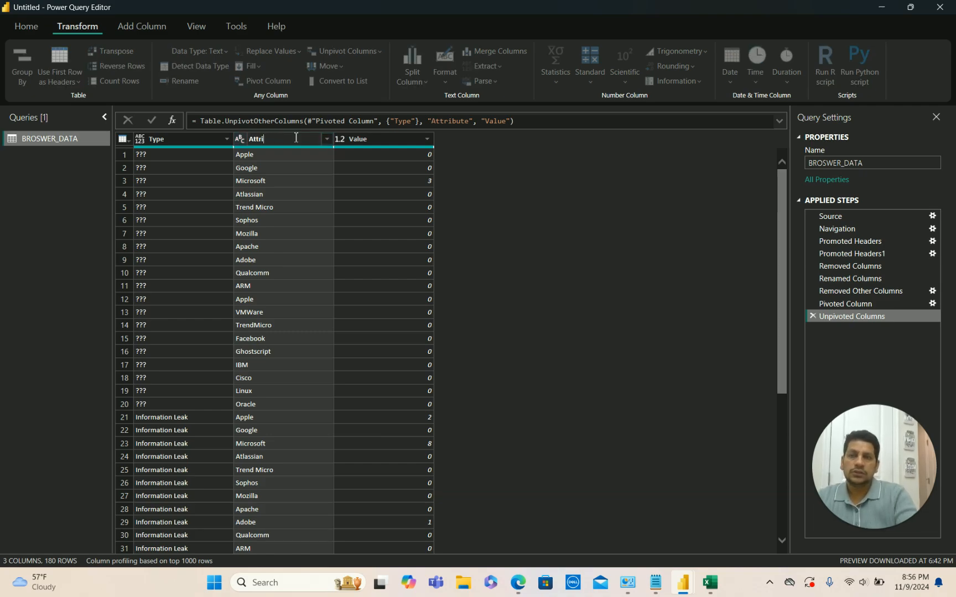
{"action": "type", "text": "Vendor"}
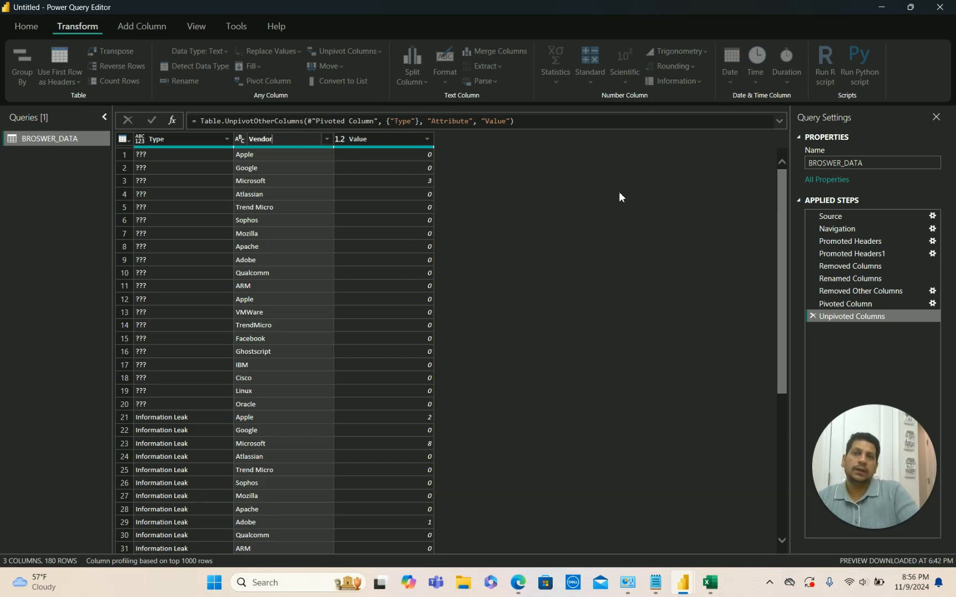
{"action": "left_click", "coordinate": [564, 212]}
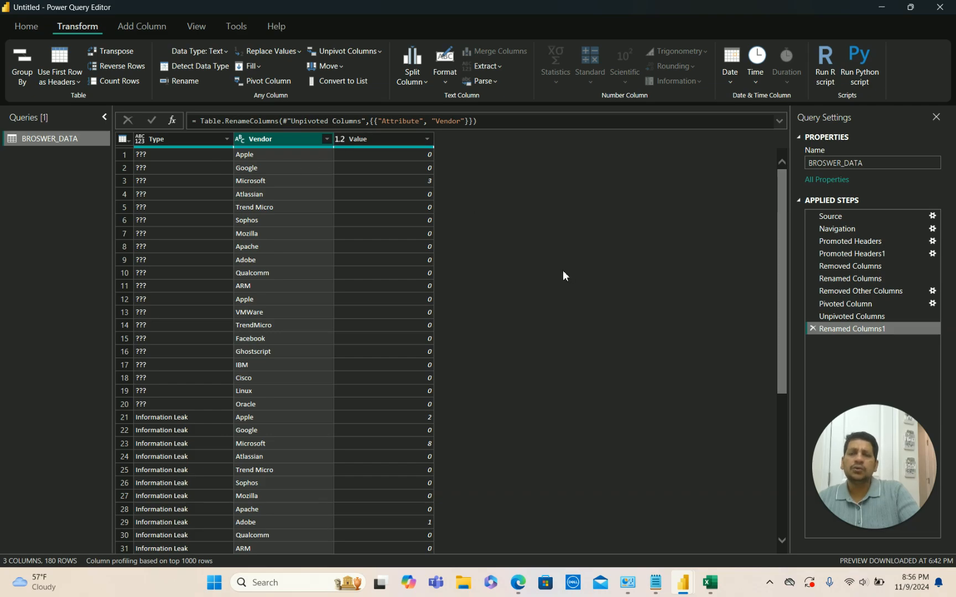
Filter the Vendor column to keep only the first Apple entry.
{"action": "left_click", "coordinate": [327, 139]}
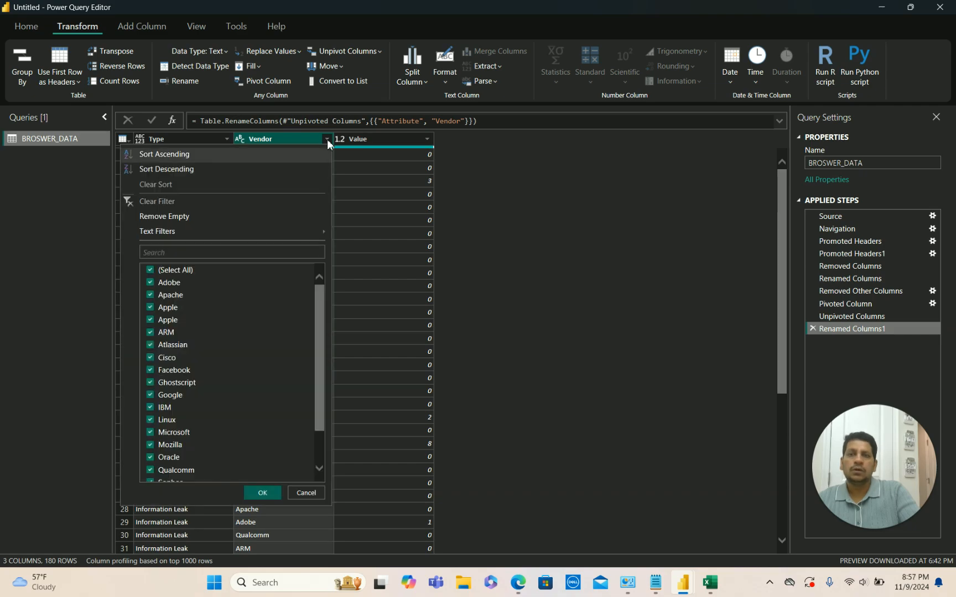
{"action": "left_click", "coordinate": [151, 272]}
{"action": "left_click", "coordinate": [154, 309]}
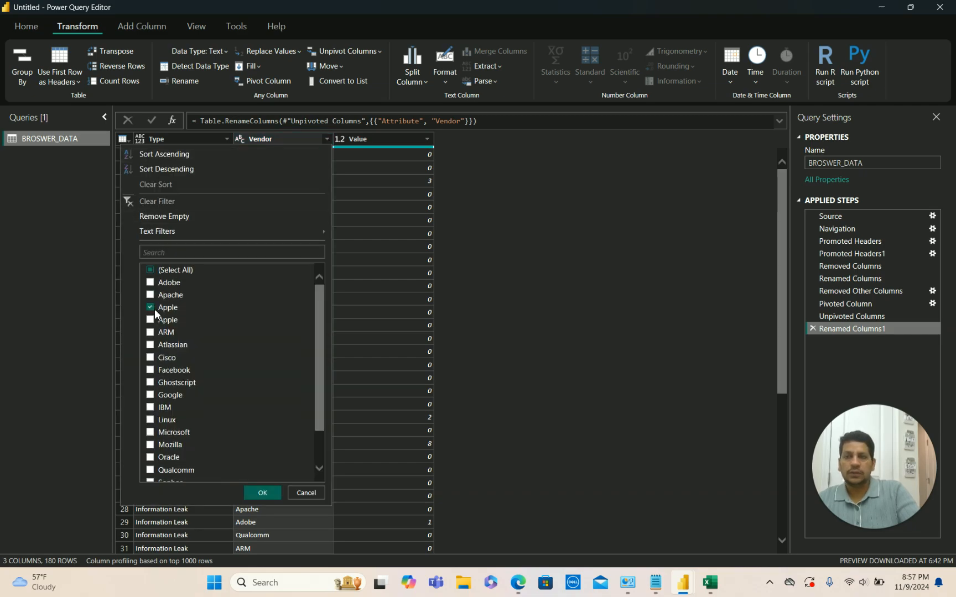
{"action": "left_click", "coordinate": [270, 495]}
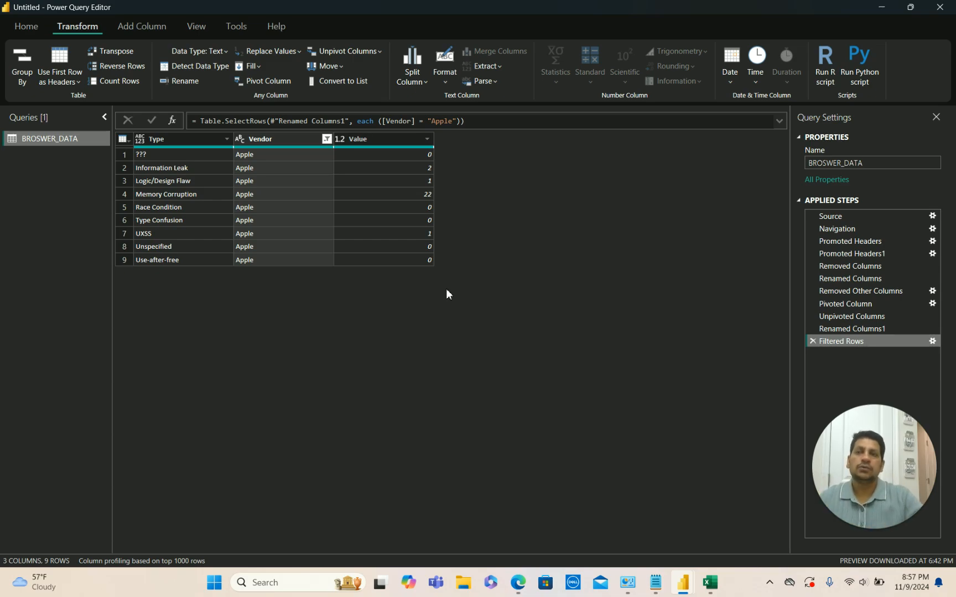
Go through Apple's values for each type in the Value column, from the first row to UXSS.
{"action": "left_click", "coordinate": [416, 154]}
{"action": "key", "text": "Down"}
{"action": "key", "text": "Down"}
{"action": "key", "text": "Down"}
{"action": "key", "text": "Down"}
{"action": "key", "text": "Down"}
{"action": "key", "text": "Down"}
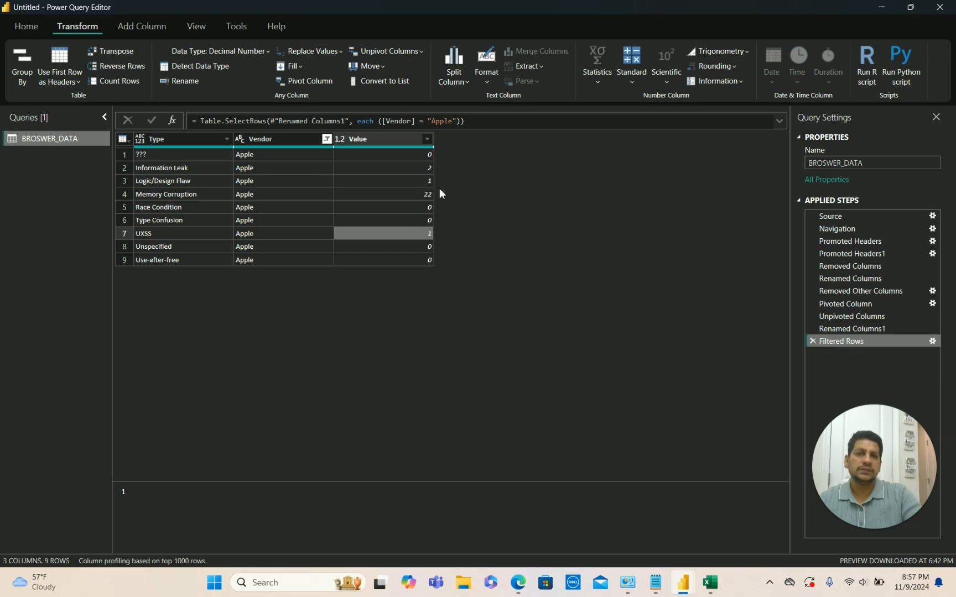
Reselect all vendors in the Vendor column's filter.
{"action": "left_click", "coordinate": [327, 139]}
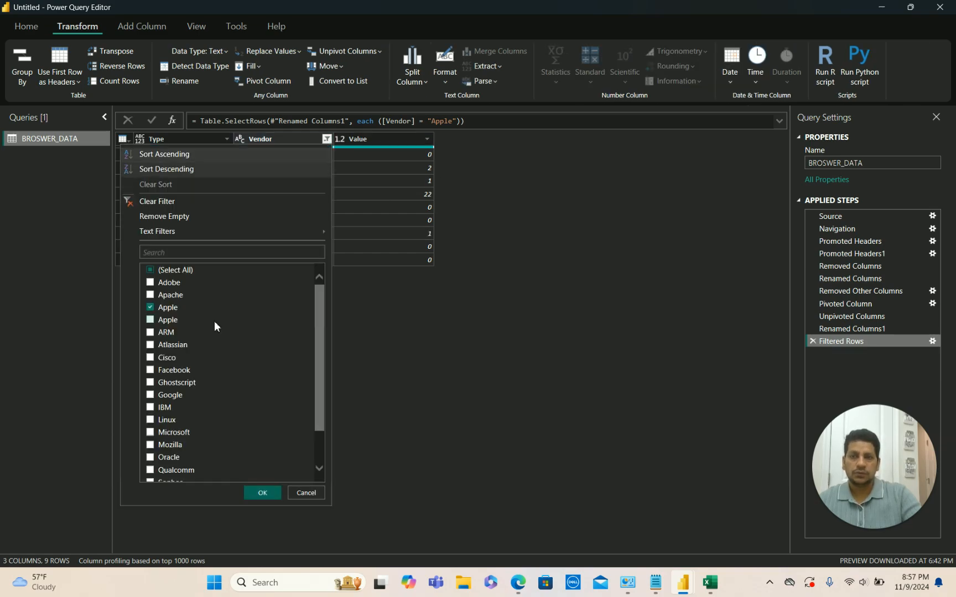
{"action": "left_click", "coordinate": [150, 270]}
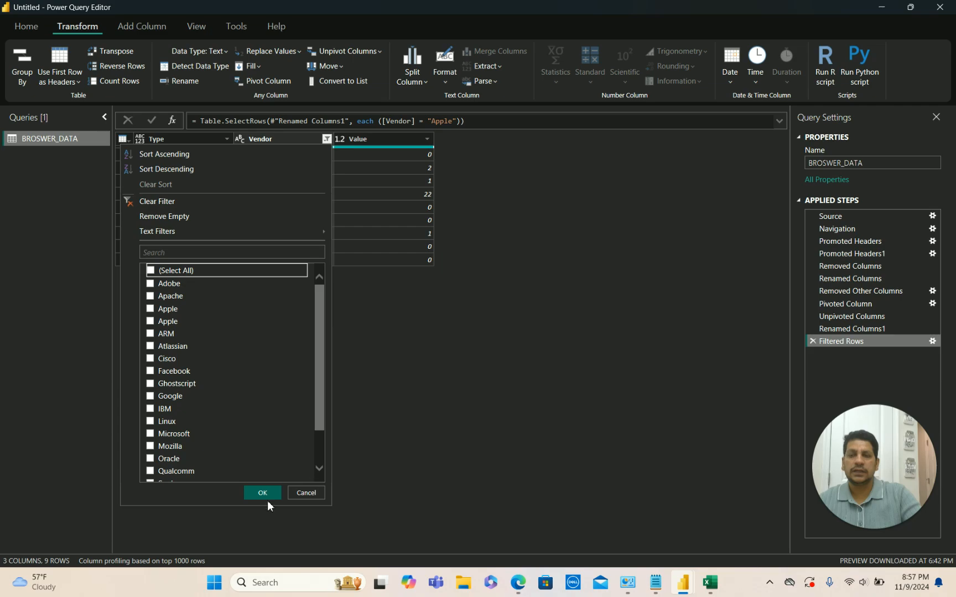
{"action": "left_click", "coordinate": [149, 271]}
{"action": "left_click", "coordinate": [260, 493]}
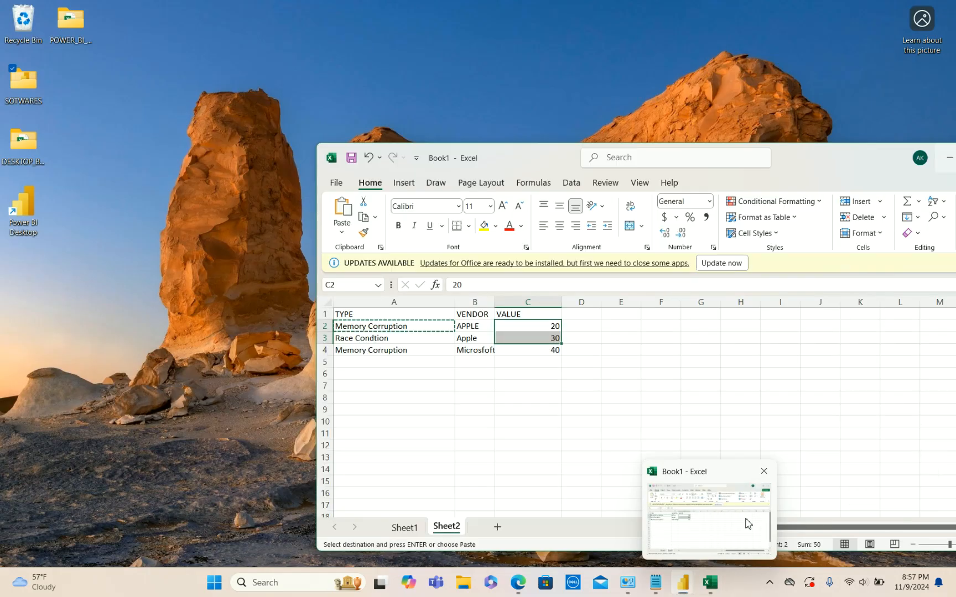
Switch to the Book1 workbook in Excel to view the Sheet2 example beside the unpivoted query.
{"action": "left_click", "coordinate": [748, 522]}
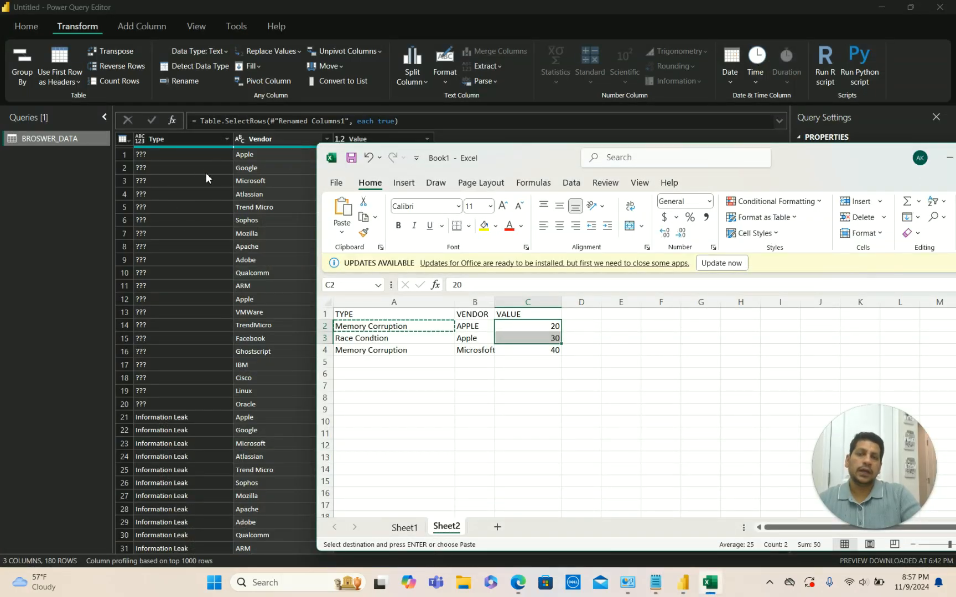
{"action": "left_click", "coordinate": [230, 137]}
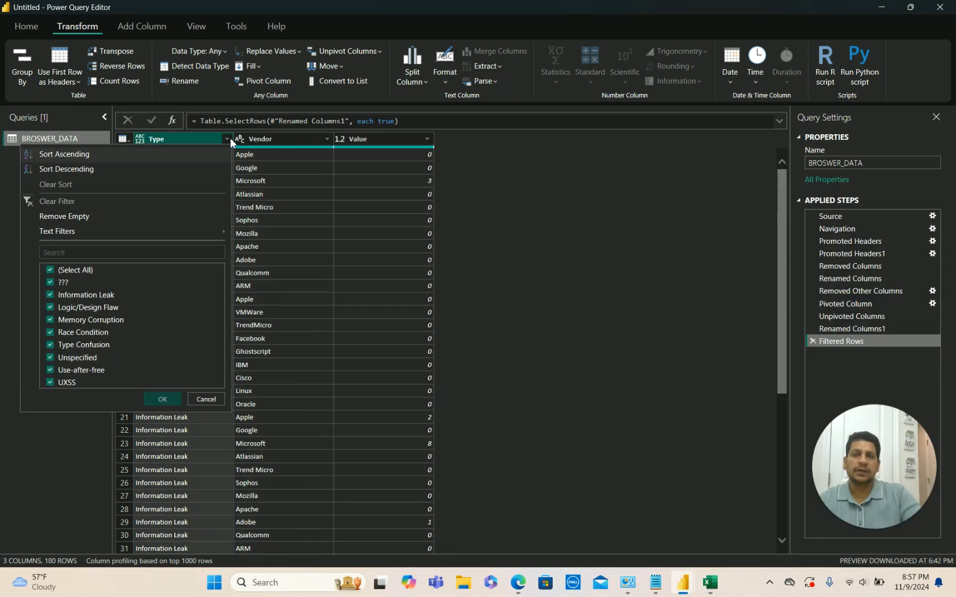
{"action": "left_click", "coordinate": [51, 270]}
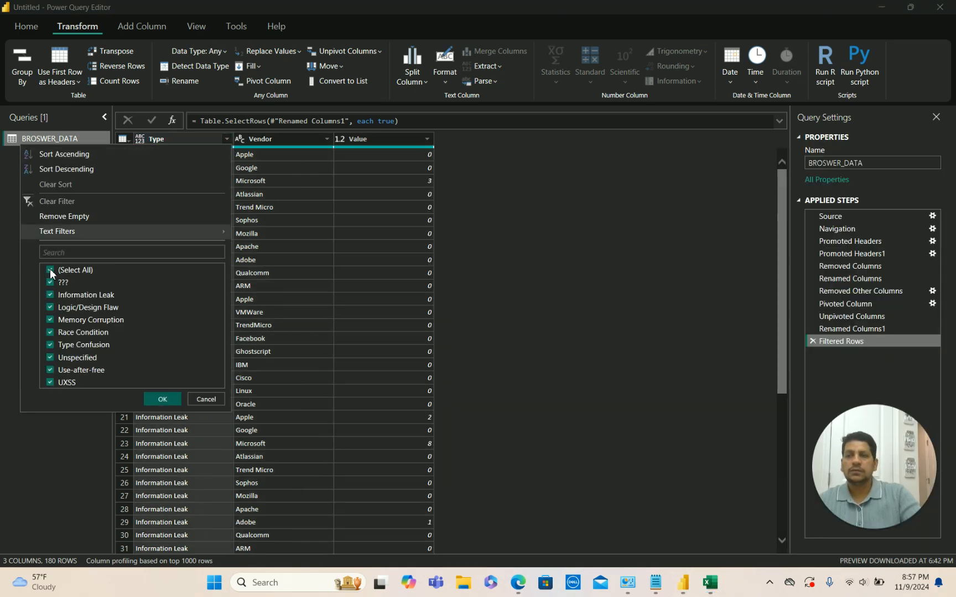
{"action": "left_click", "coordinate": [214, 397]}
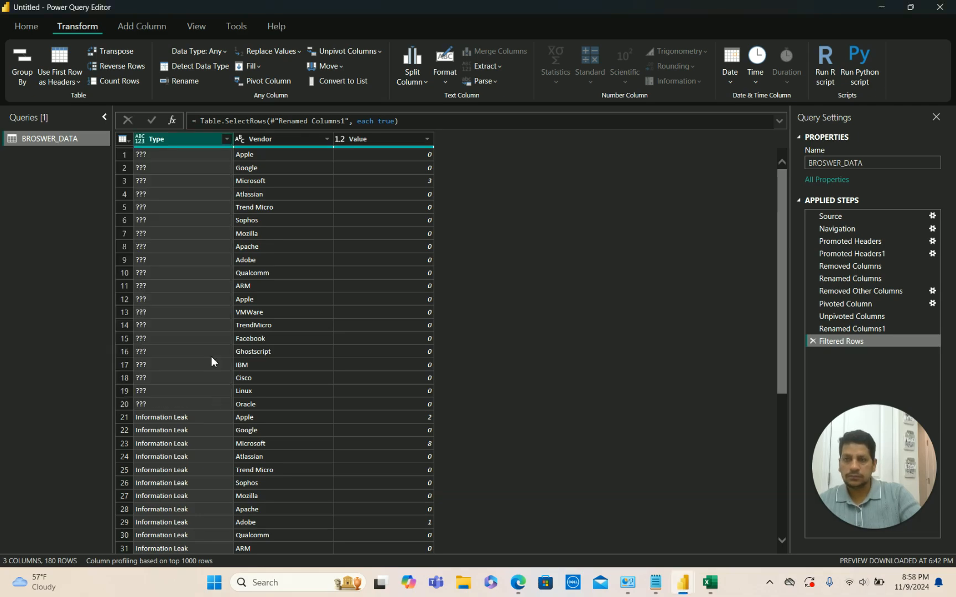
{"action": "left_click", "coordinate": [227, 140]}
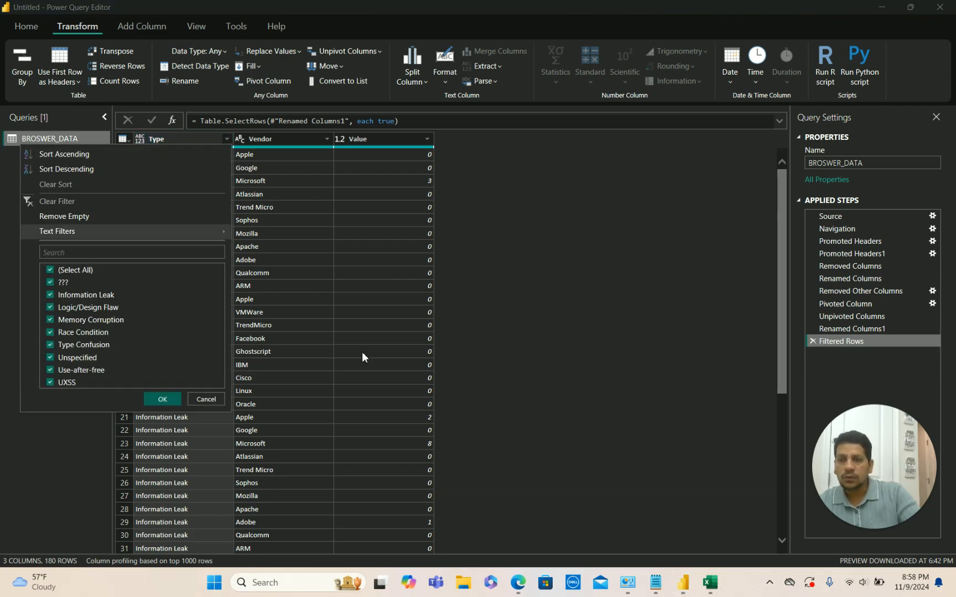
{"action": "left_click", "coordinate": [393, 365]}
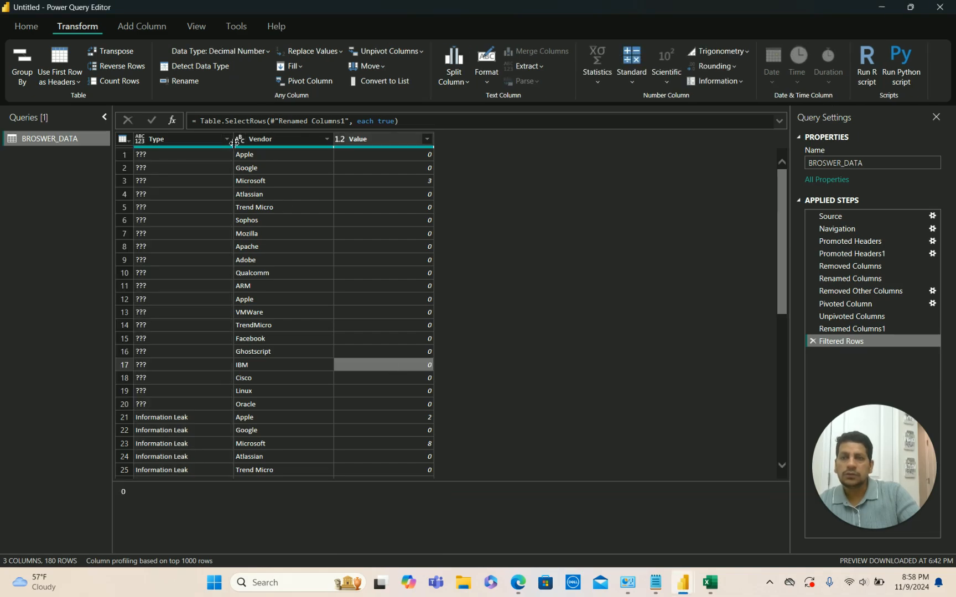
{"action": "left_click", "coordinate": [211, 135]}
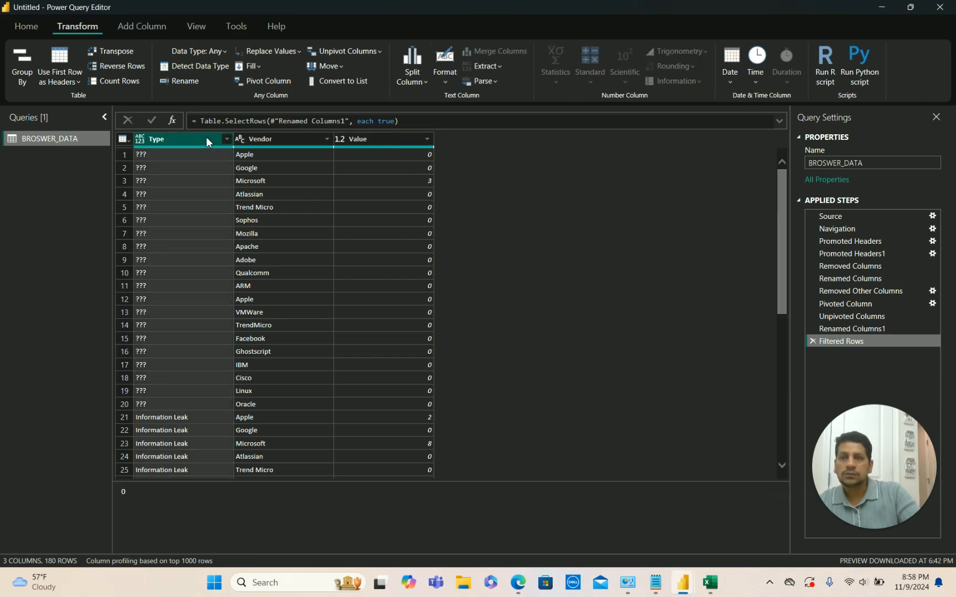
{"action": "left_click", "coordinate": [227, 138]}
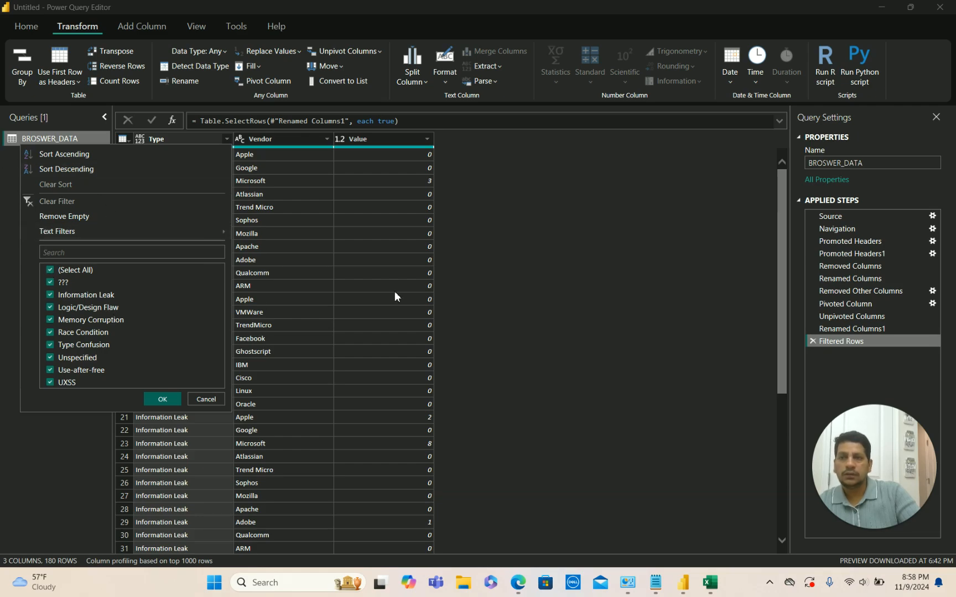
{"action": "left_click", "coordinate": [581, 341]}
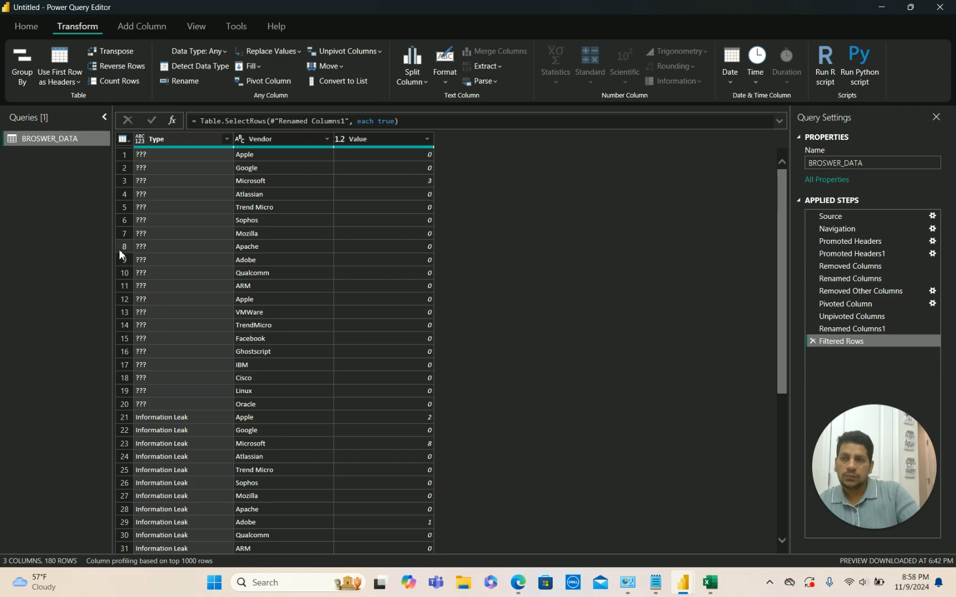
Widen the Queries pane and filter the Type column to keep only Memory Corruption.
{"action": "left_click_drag", "start_coordinate": [110, 255], "coordinate": [234, 274]}
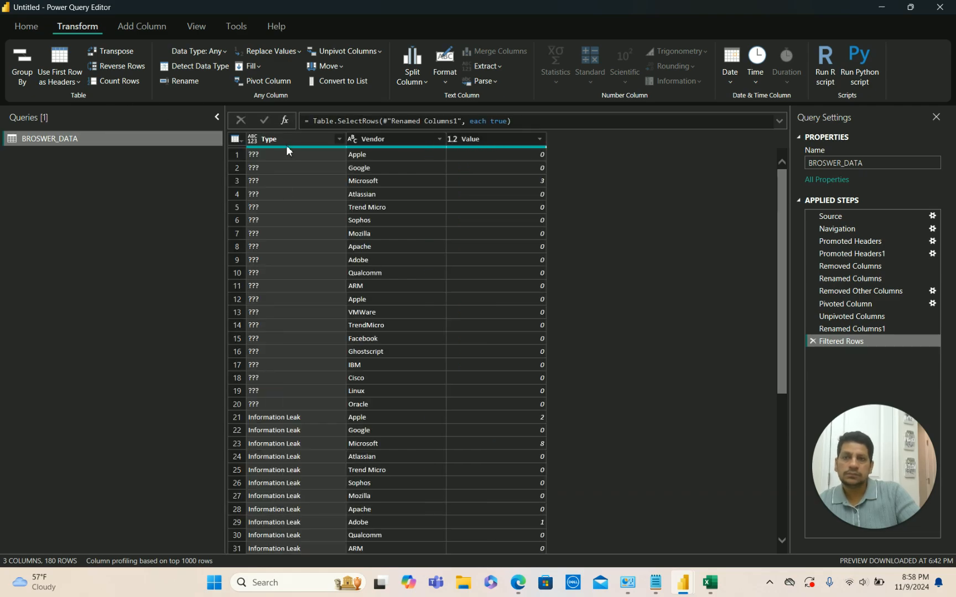
{"action": "left_click", "coordinate": [338, 141]}
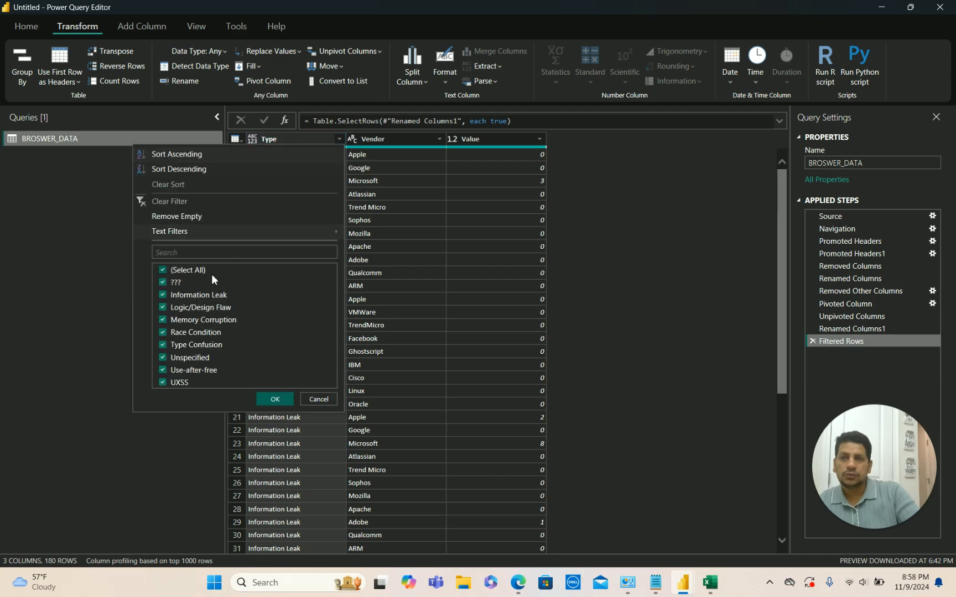
{"action": "left_click", "coordinate": [164, 271]}
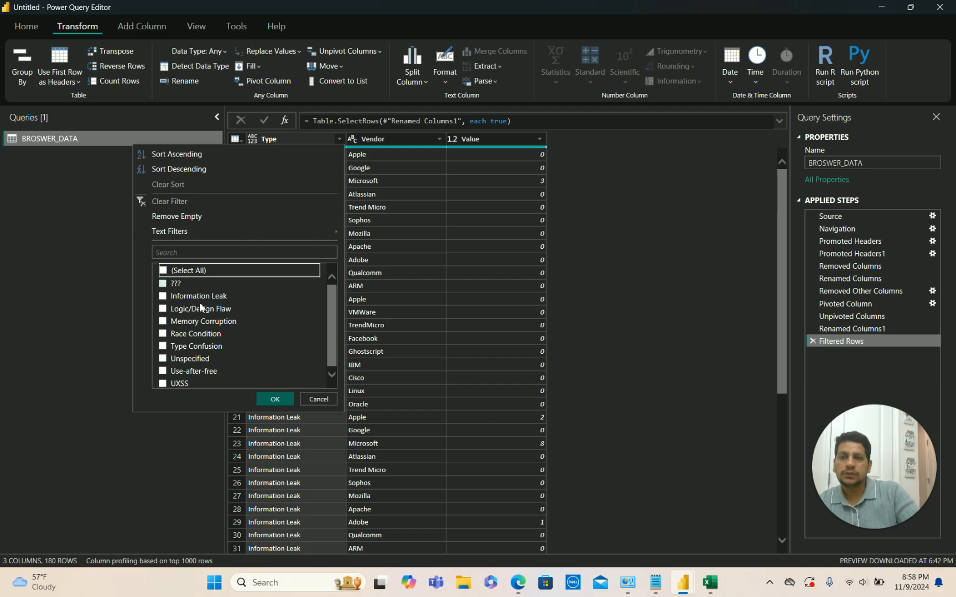
{"action": "left_click", "coordinate": [165, 321]}
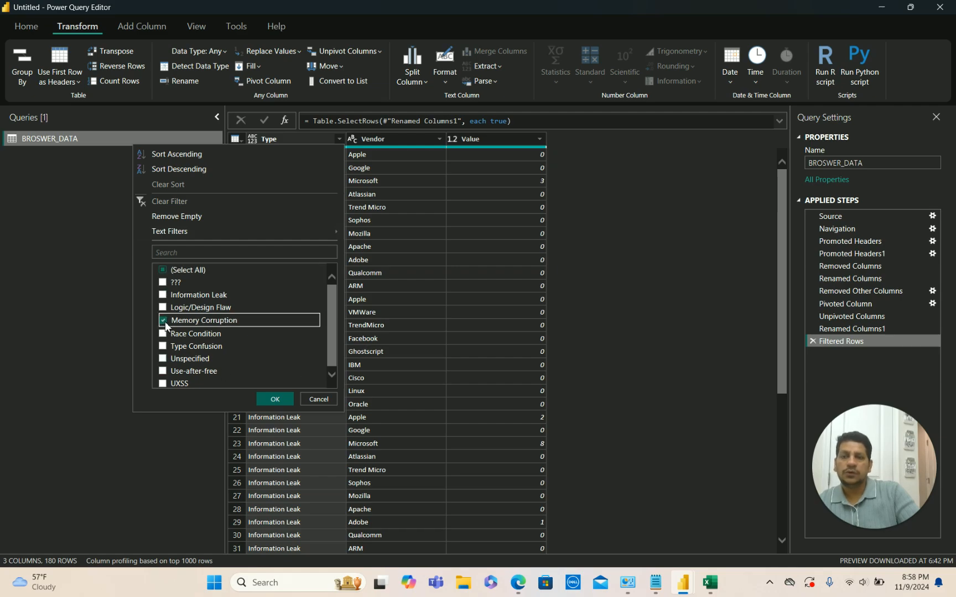
{"action": "left_click", "coordinate": [276, 399]}
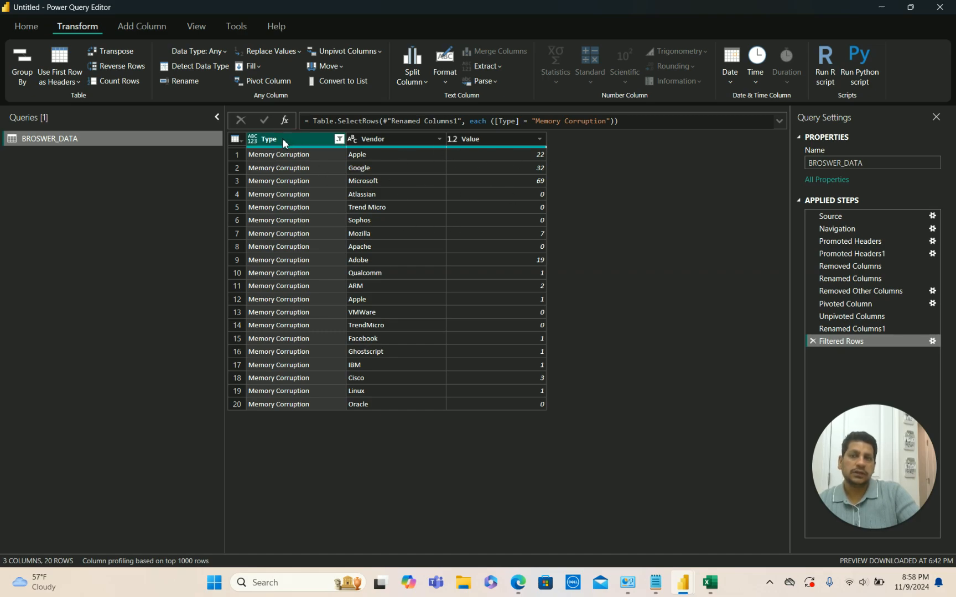
Reselect all types in the Type column's filter after the Memory Corruption view.
{"action": "left_click", "coordinate": [339, 139]}
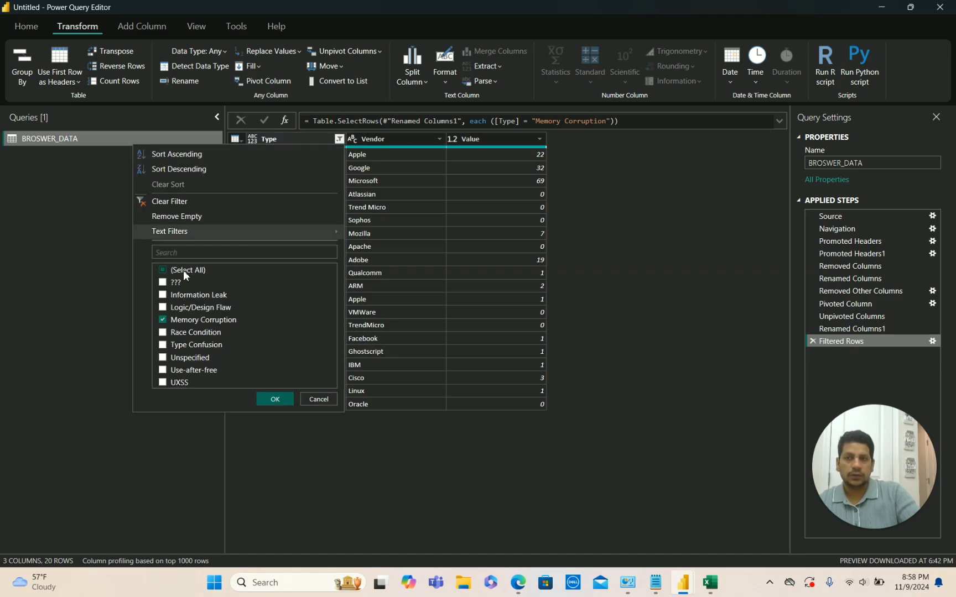
{"action": "left_click", "coordinate": [164, 271]}
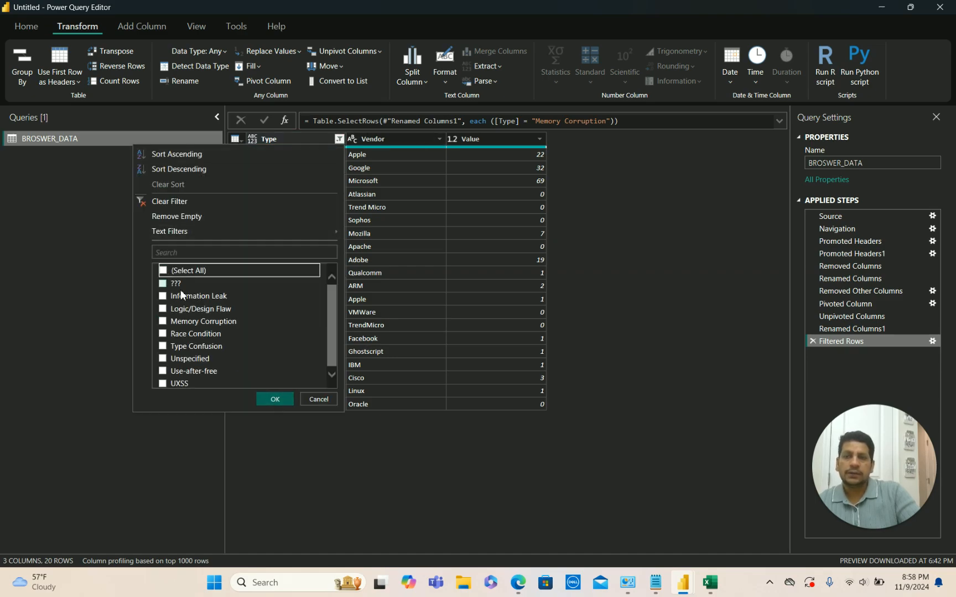
{"action": "left_click", "coordinate": [163, 270]}
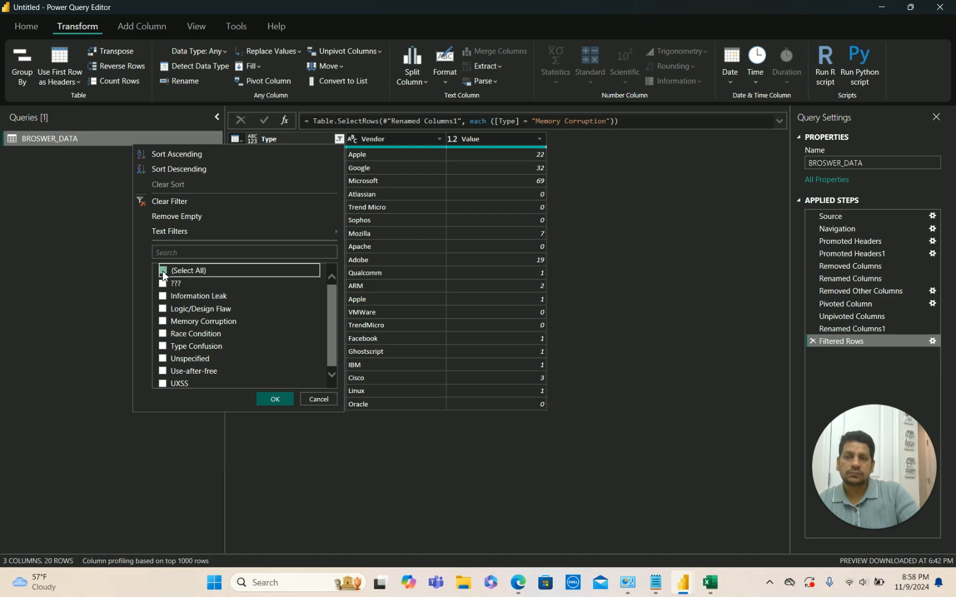
{"action": "left_click", "coordinate": [280, 401]}
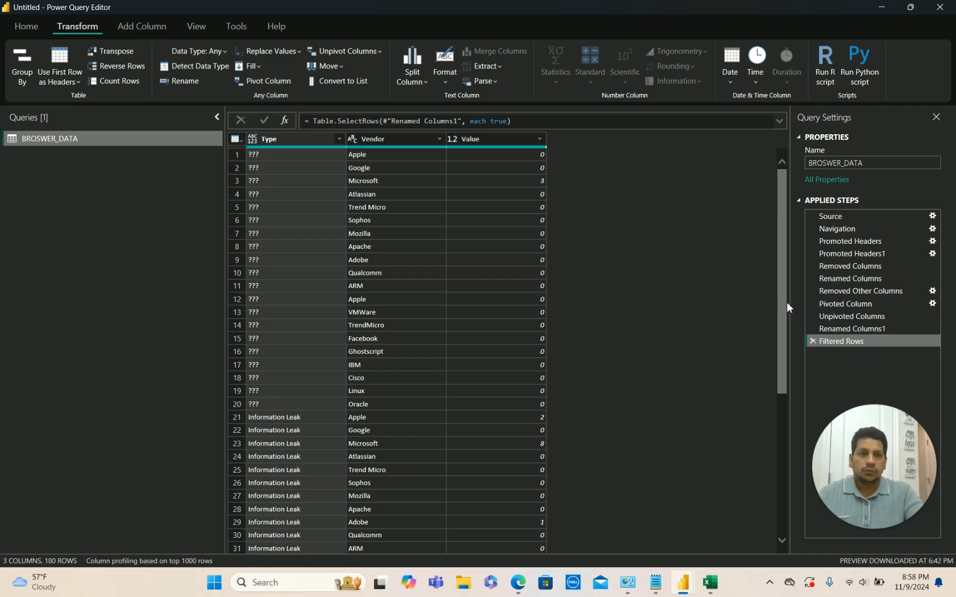
Look through the unpivoted rows down to Use-after-free, and check the first row's type, vendor and value.
{"action": "left_click_drag", "start_coordinate": [782, 307], "coordinate": [780, 594]}
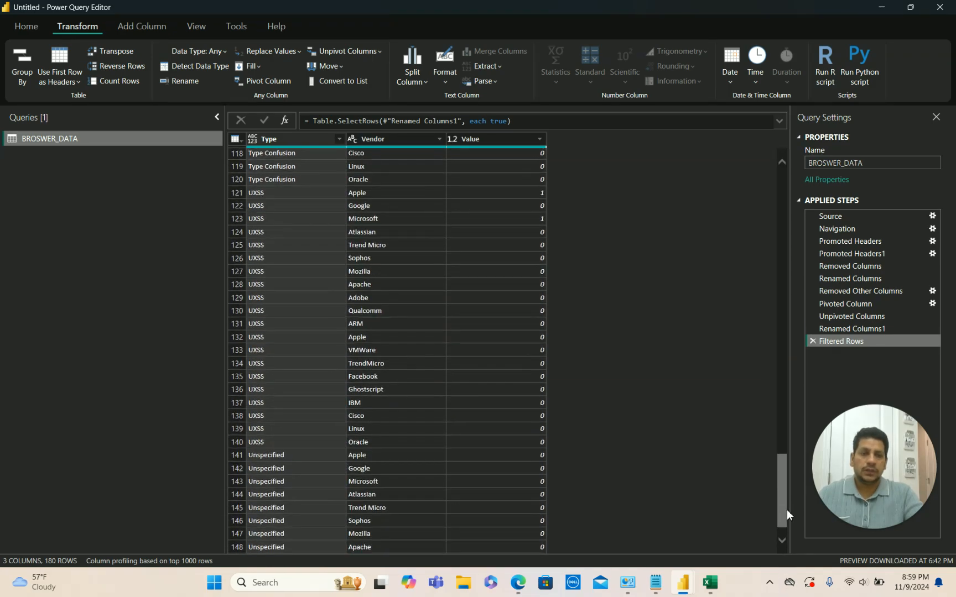
{"action": "left_click_drag", "start_coordinate": [787, 512], "coordinate": [783, 538]}
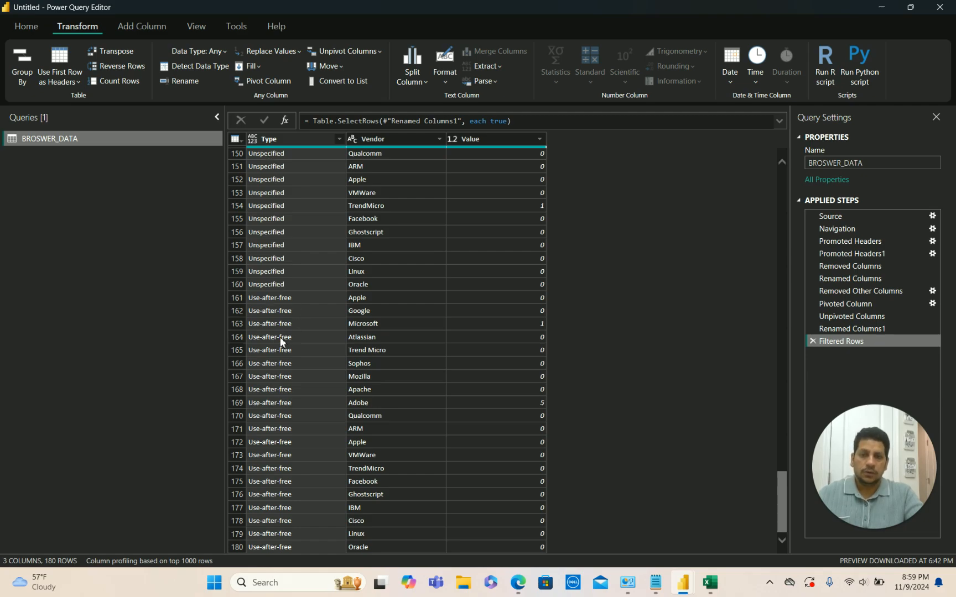
{"action": "left_click_drag", "start_coordinate": [784, 503], "coordinate": [743, 149]}
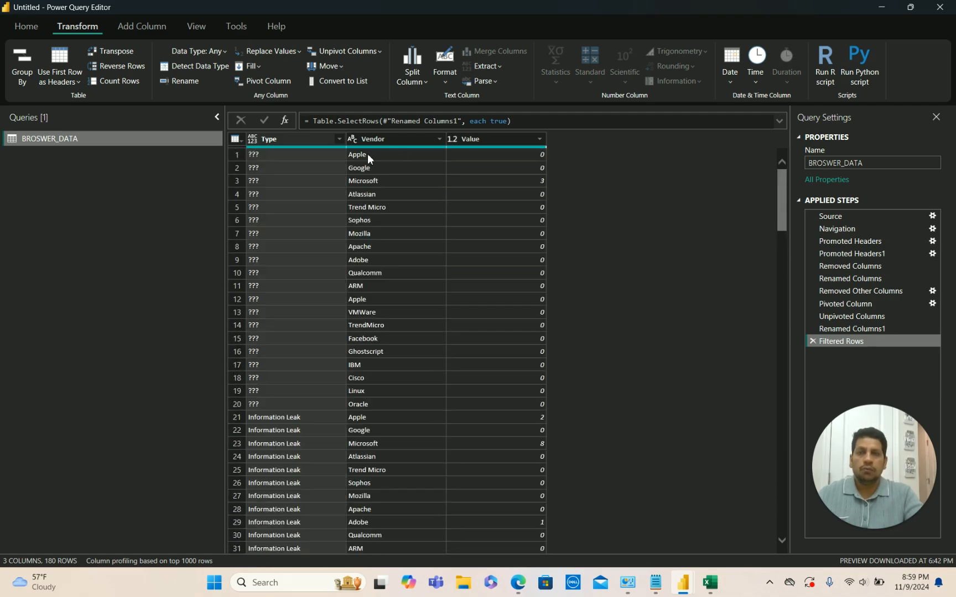
{"action": "left_click", "coordinate": [271, 153]}
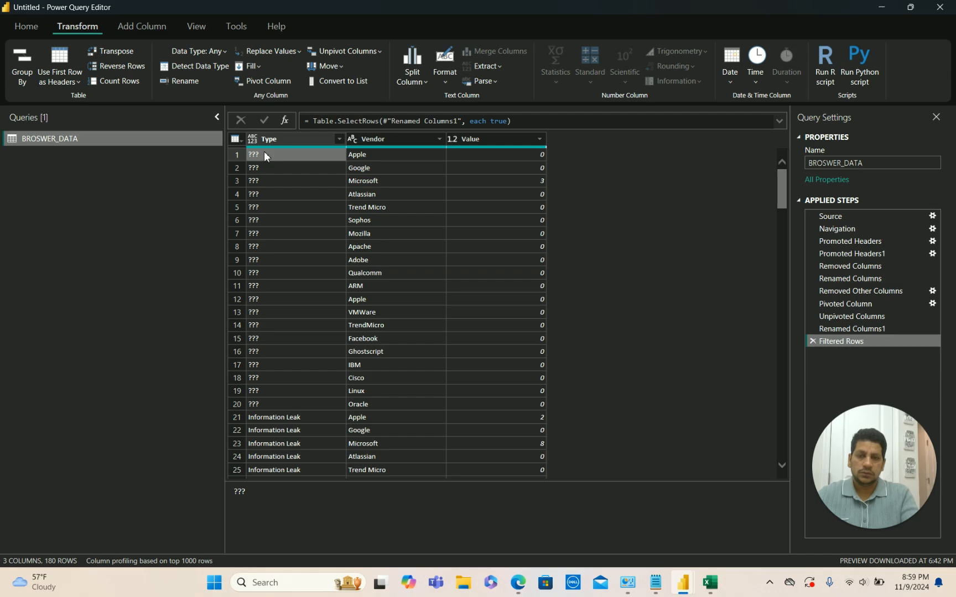
{"action": "key", "text": "Right"}
{"action": "key", "text": "Right"}
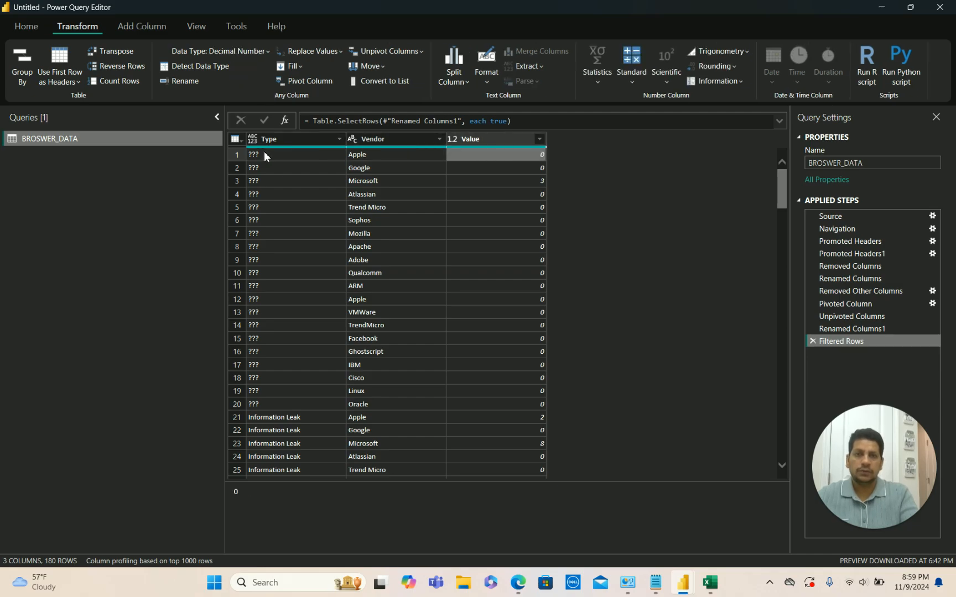
{"action": "left_click", "coordinate": [264, 152]}
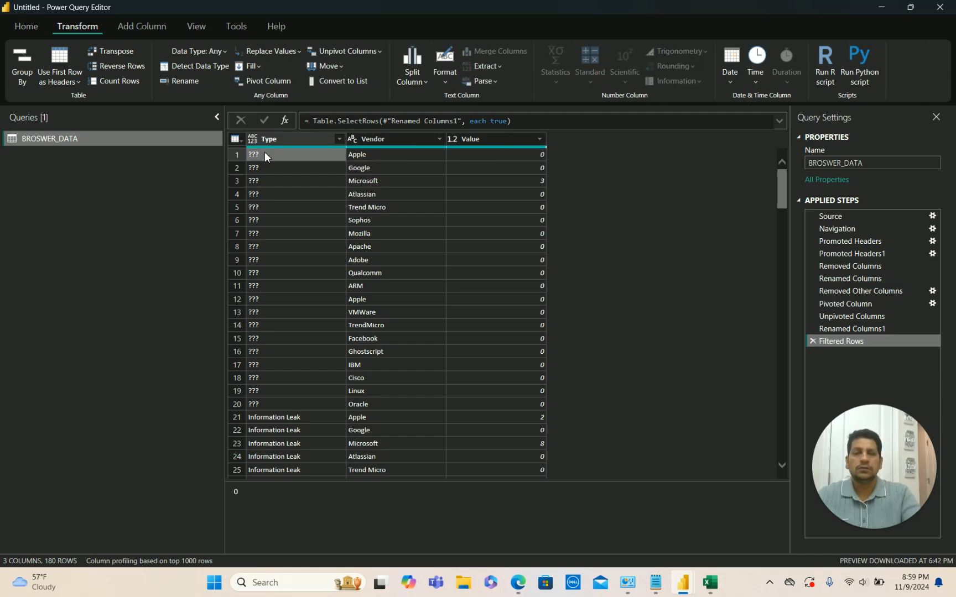
Filter the Type column to keep only the ??? entries.
{"action": "left_click", "coordinate": [338, 139]}
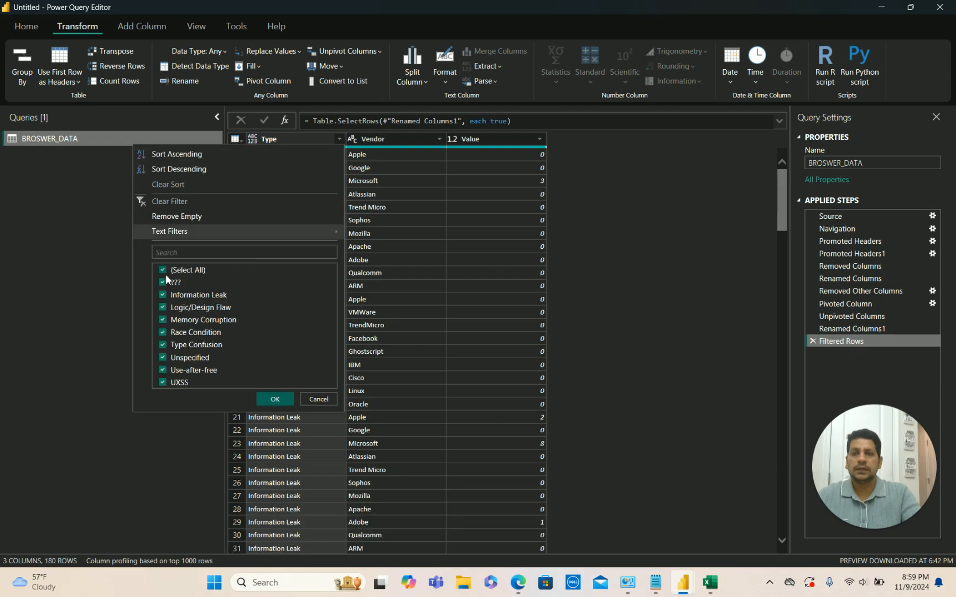
{"action": "left_click", "coordinate": [163, 271]}
{"action": "left_click", "coordinate": [162, 283]}
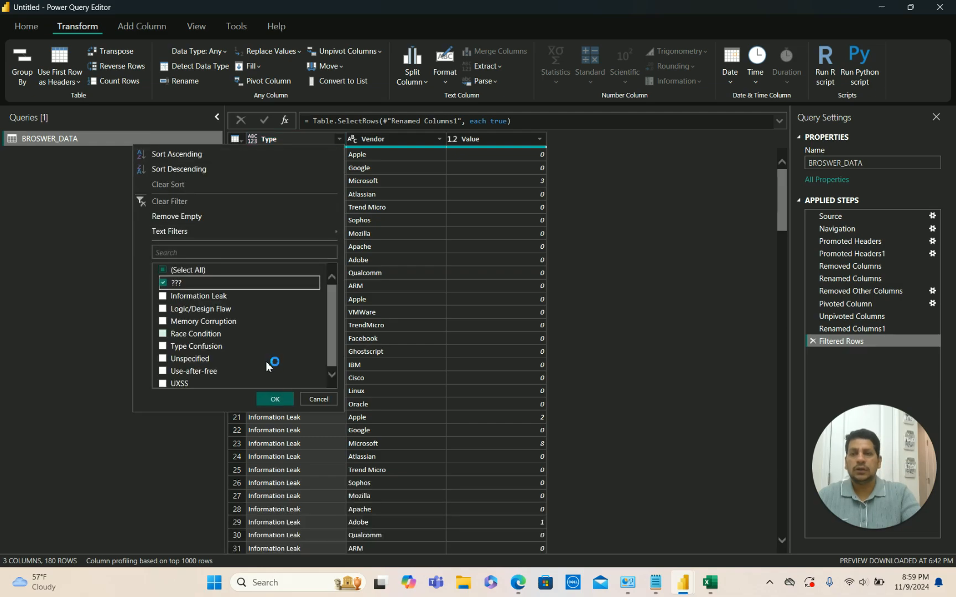
{"action": "left_click", "coordinate": [275, 399]}
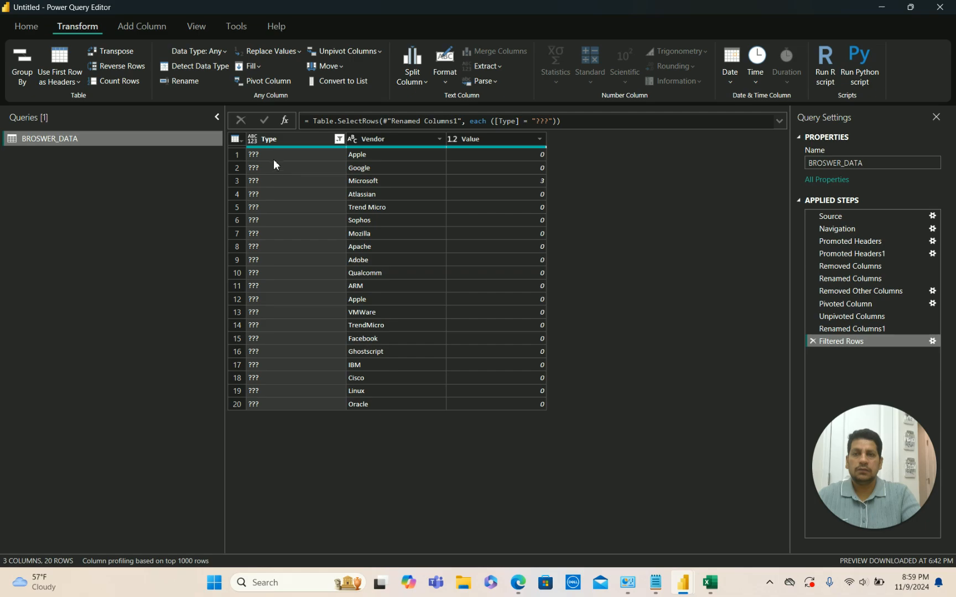
Check the Apple and Microsoft values in the rows of type ???
{"action": "left_click", "coordinate": [272, 157]}
{"action": "key", "text": "Right"}
{"action": "key", "text": "Right"}
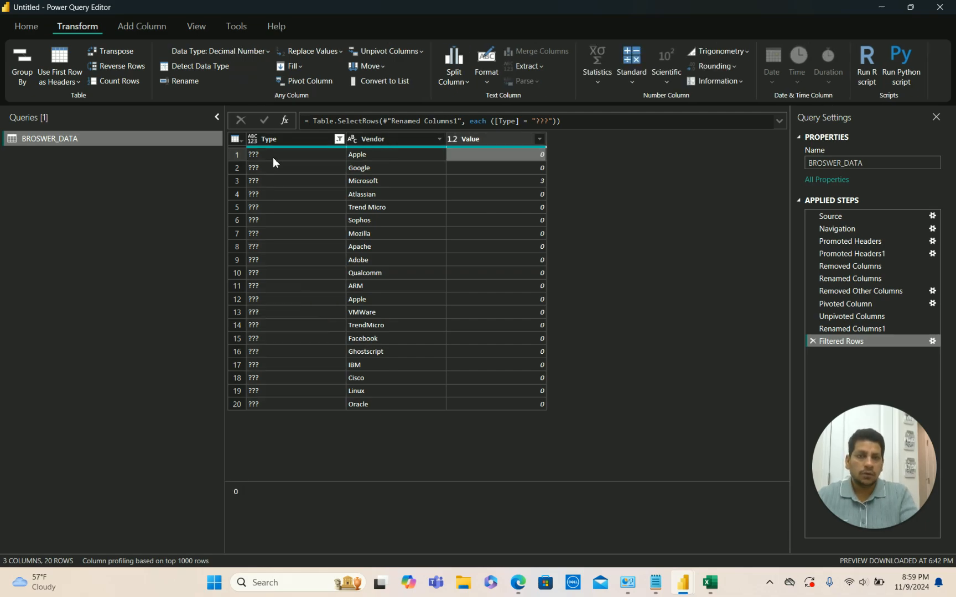
{"action": "left_click", "coordinate": [533, 181]}
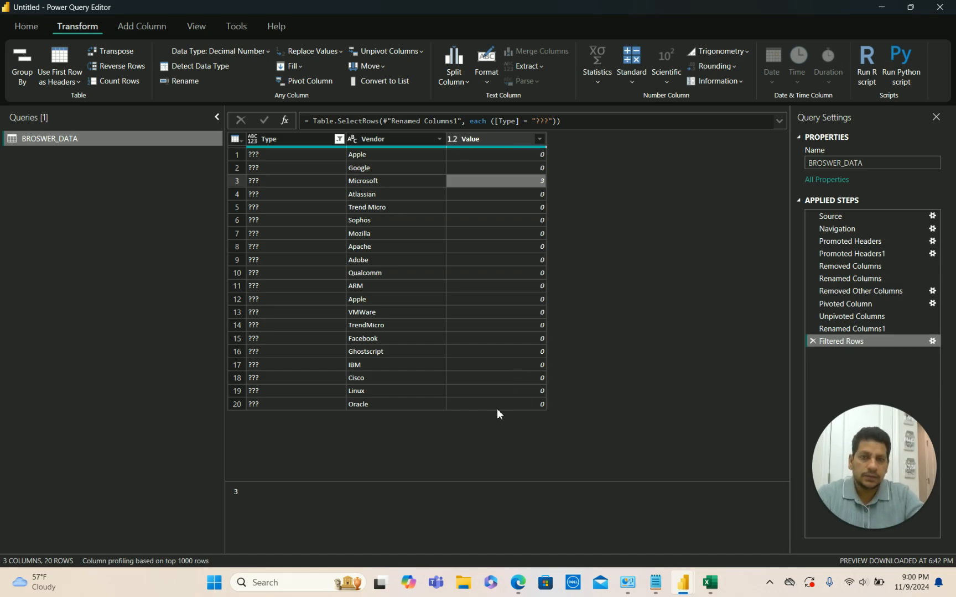
{"action": "left_click", "coordinate": [274, 153]}
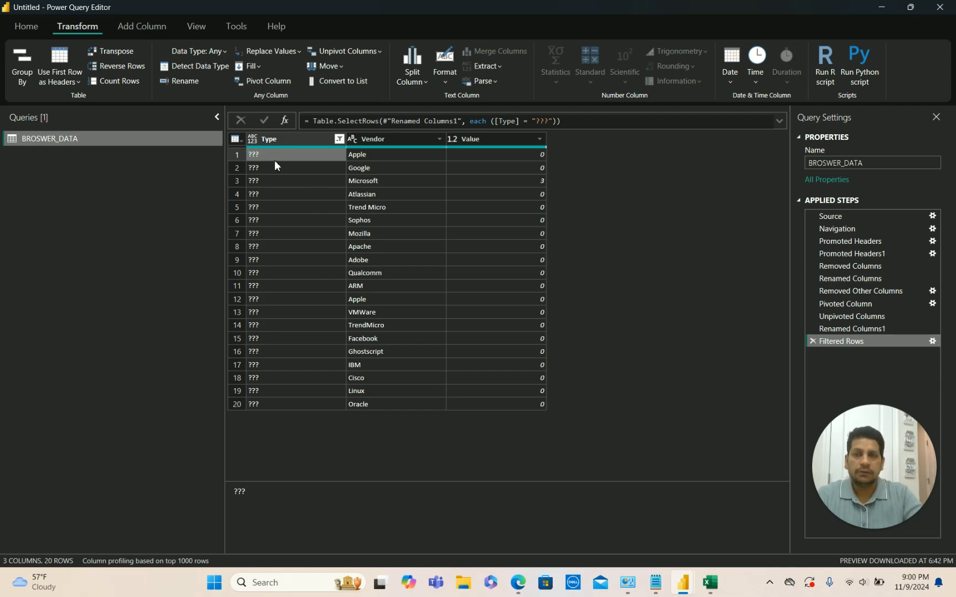
Clear the ??? restriction by selecting all types in the Type column's filter again.
{"action": "left_click", "coordinate": [339, 138]}
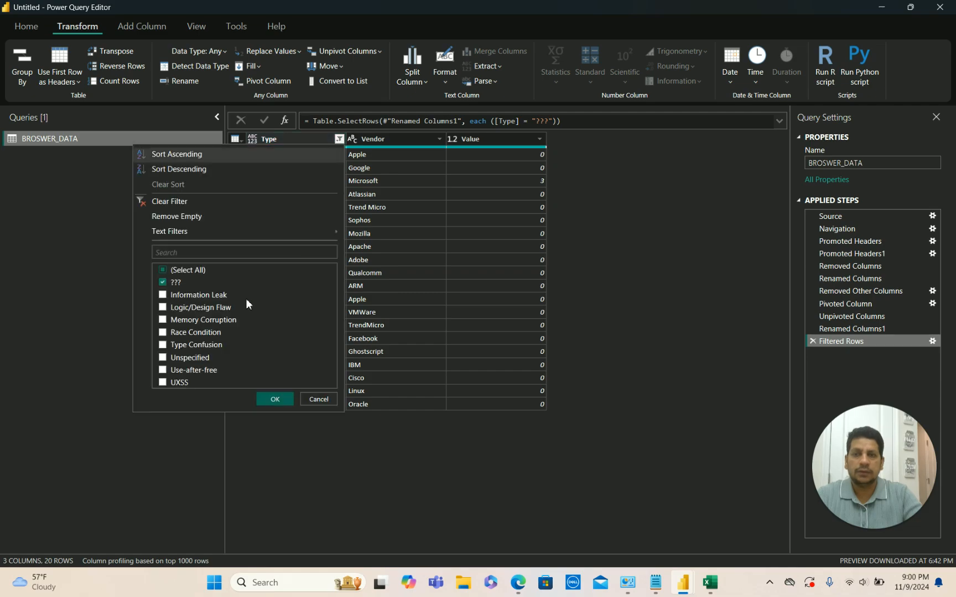
{"action": "left_click", "coordinate": [163, 270]}
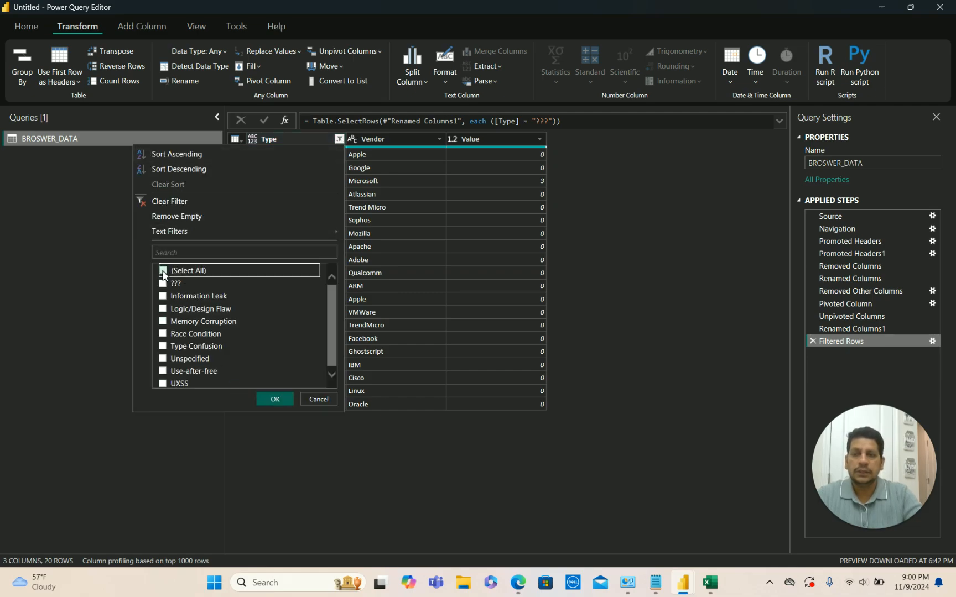
{"action": "left_click", "coordinate": [163, 270]}
{"action": "left_click", "coordinate": [268, 400]}
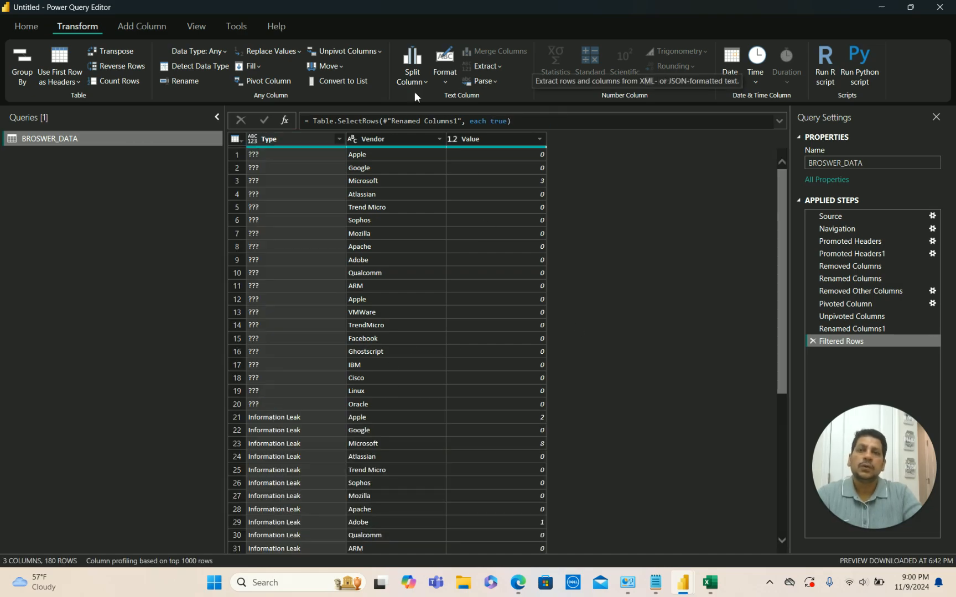
Close the Power Query Editor and return to the Power BI Desktop report window.
{"action": "left_click", "coordinate": [32, 26]}
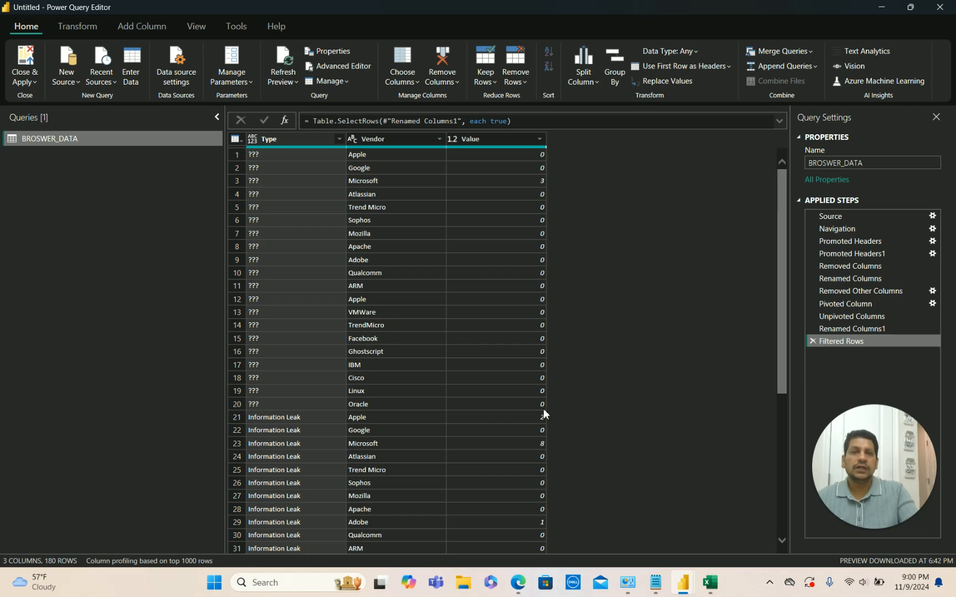
{"action": "mouse_move", "coordinate": [520, 591]}
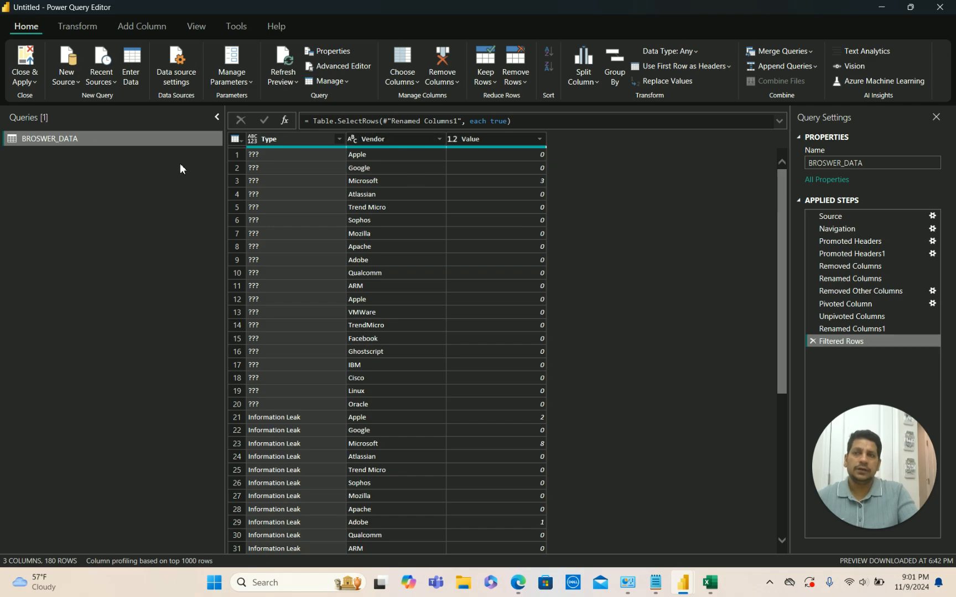
{"action": "left_click", "coordinate": [36, 82]}
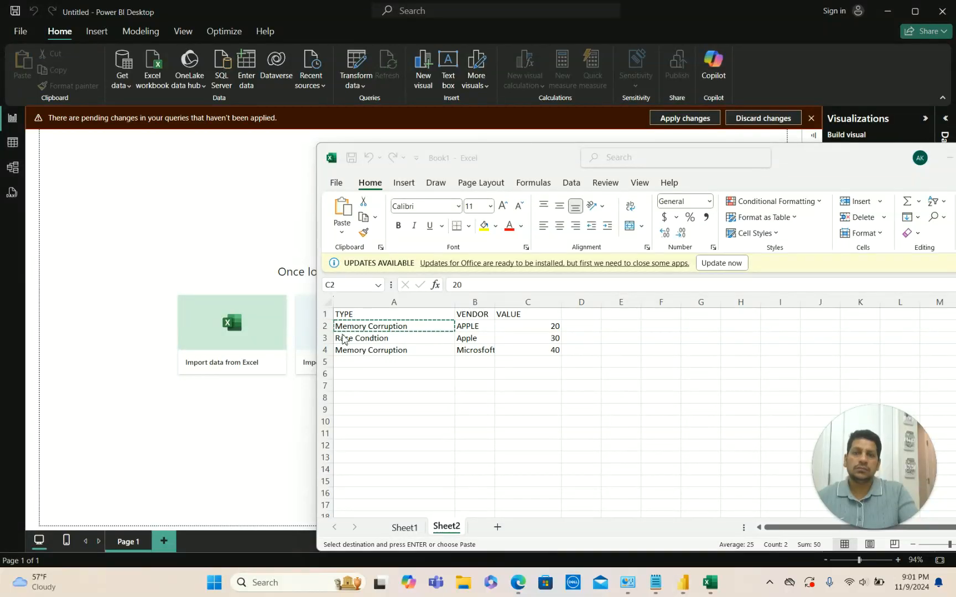
Minimize Excel, apply the pending query changes in Power BI Desktop and show the loaded BROSWER_DATA rows in Table view.
{"action": "left_click", "coordinate": [949, 158]}
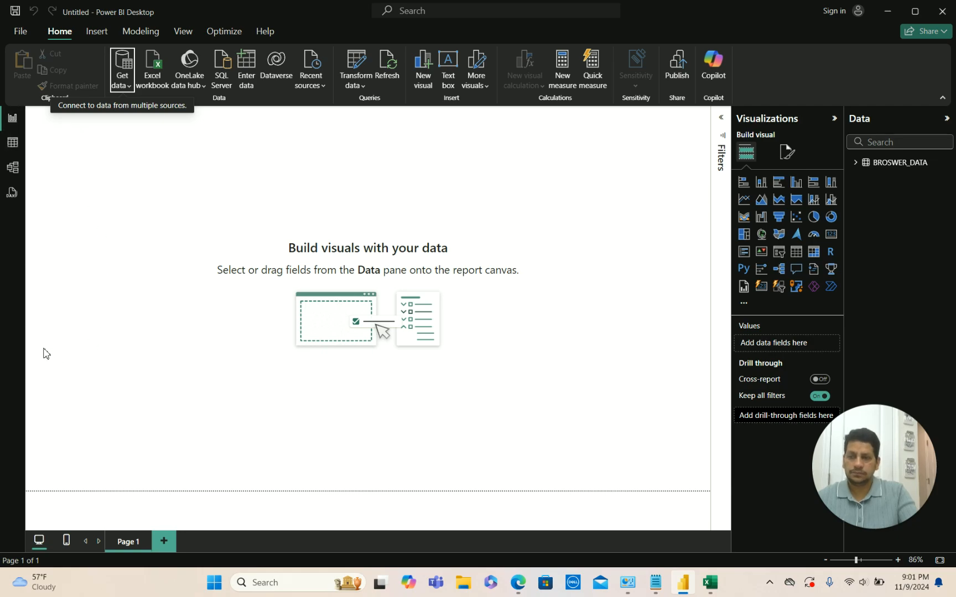
{"action": "left_click", "coordinate": [13, 147]}
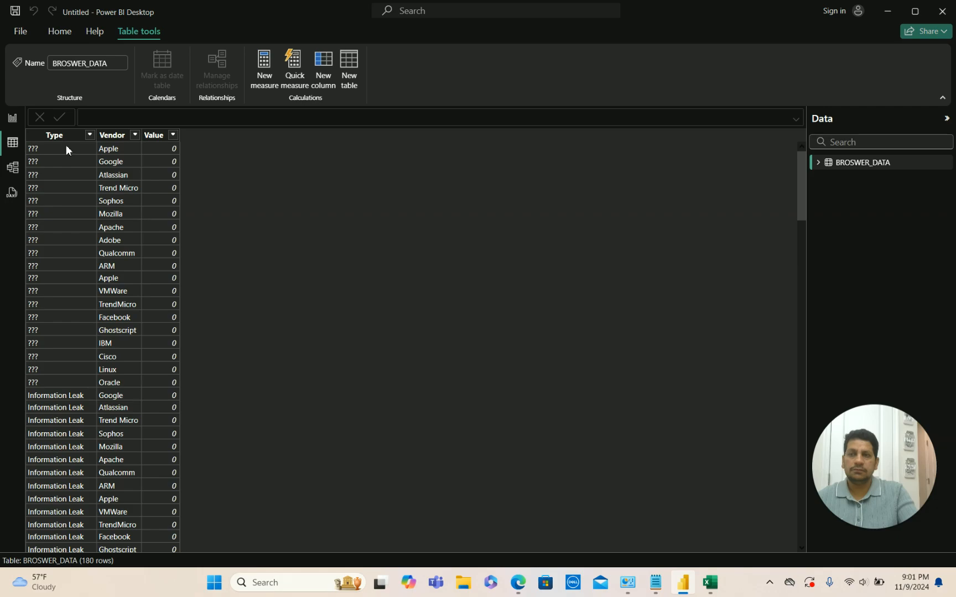
{"action": "left_click", "coordinate": [64, 30]}
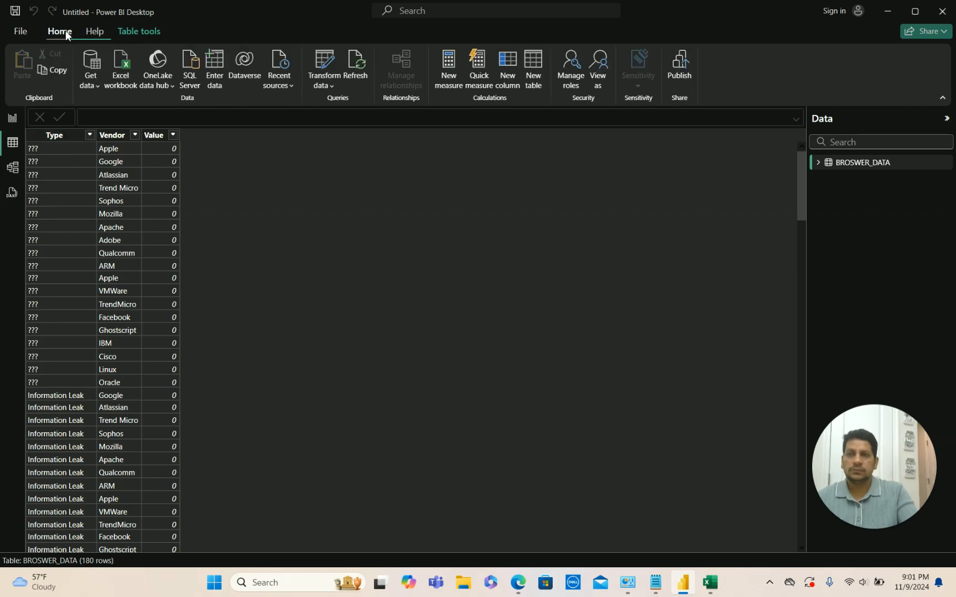
{"action": "left_click", "coordinate": [11, 121]}
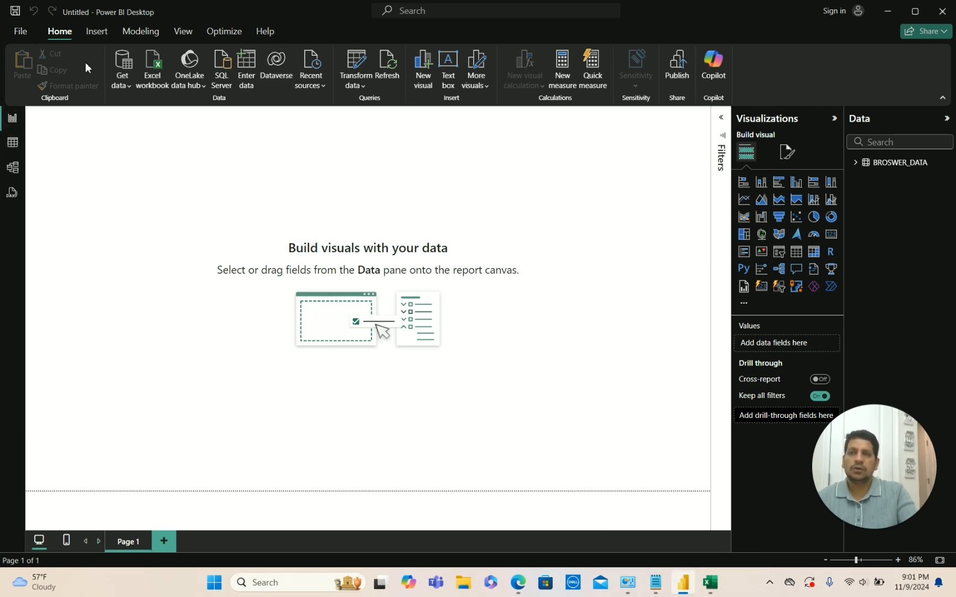
{"action": "left_click", "coordinate": [13, 150]}
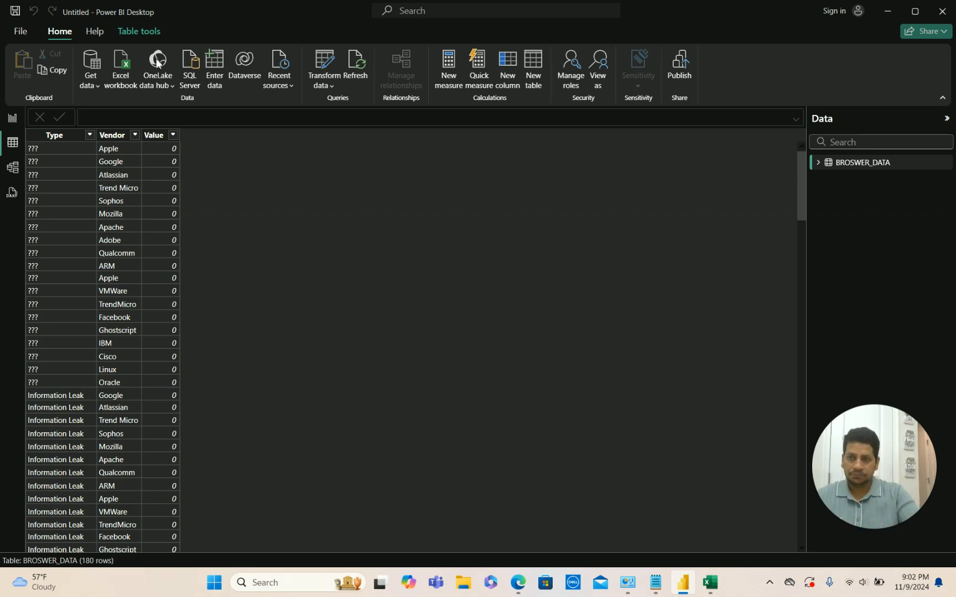
Look at the SqlDataEngineeringProjects repository on GitHub in Edge and return to Power BI Desktop.
{"action": "mouse_move", "coordinate": [518, 582]}
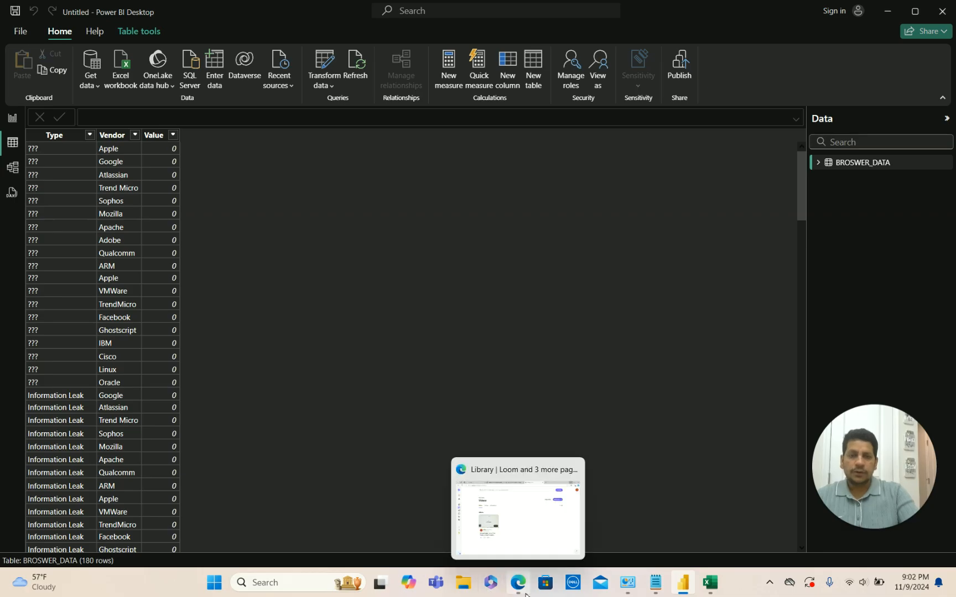
{"action": "left_click", "coordinate": [535, 512]}
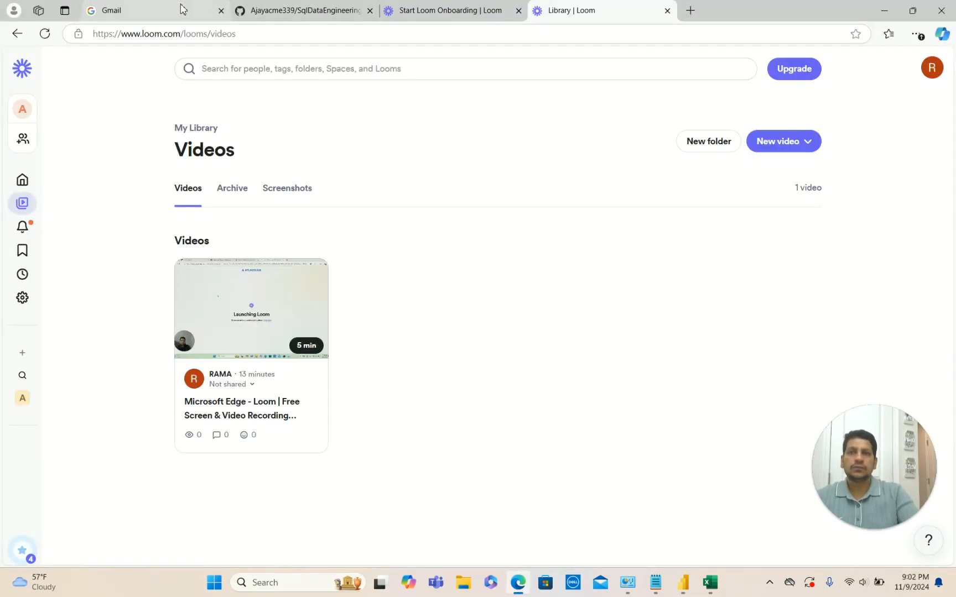
{"action": "left_click", "coordinate": [327, 9]}
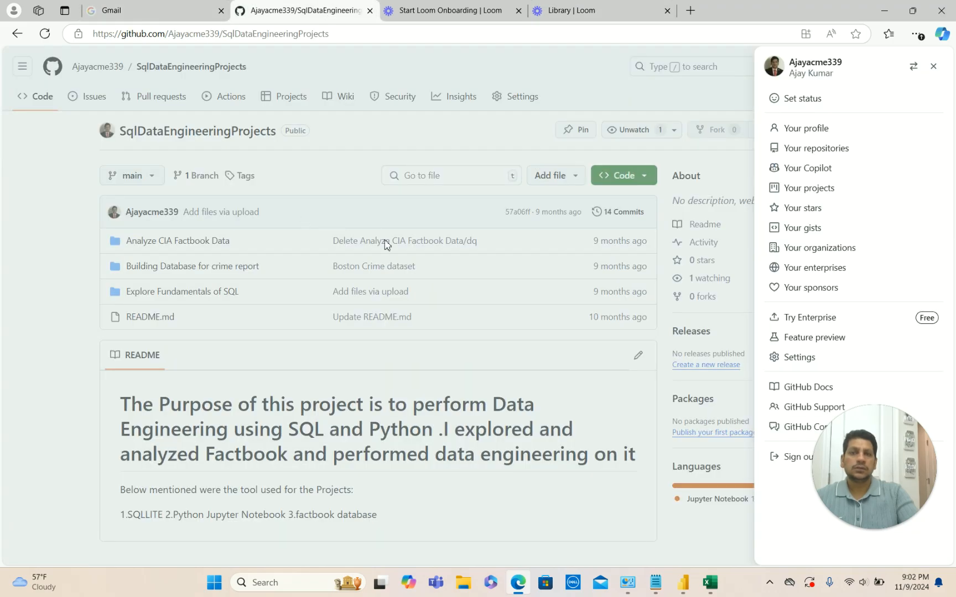
{"action": "left_click", "coordinate": [613, 72]}
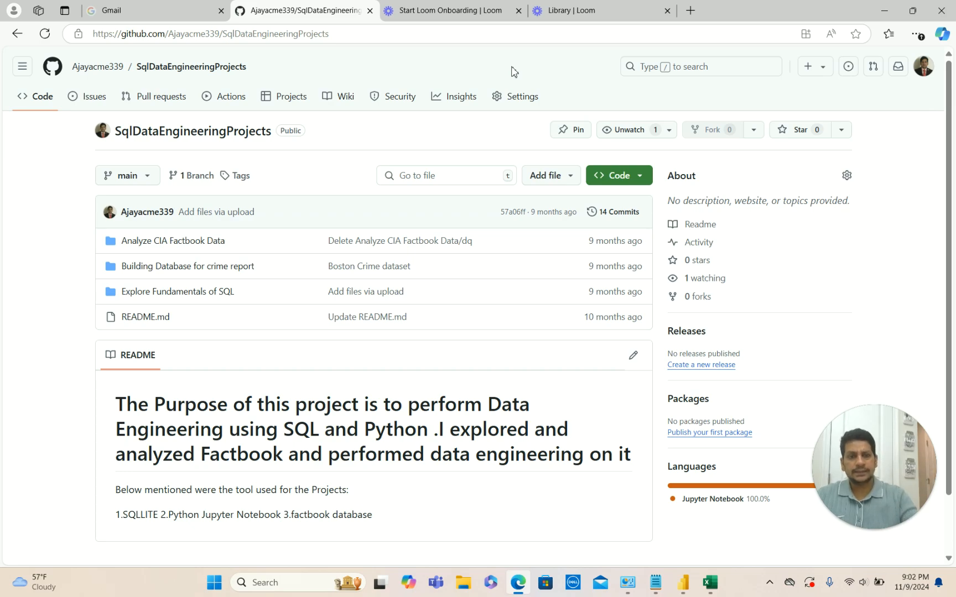
{"action": "mouse_move", "coordinate": [713, 593]}
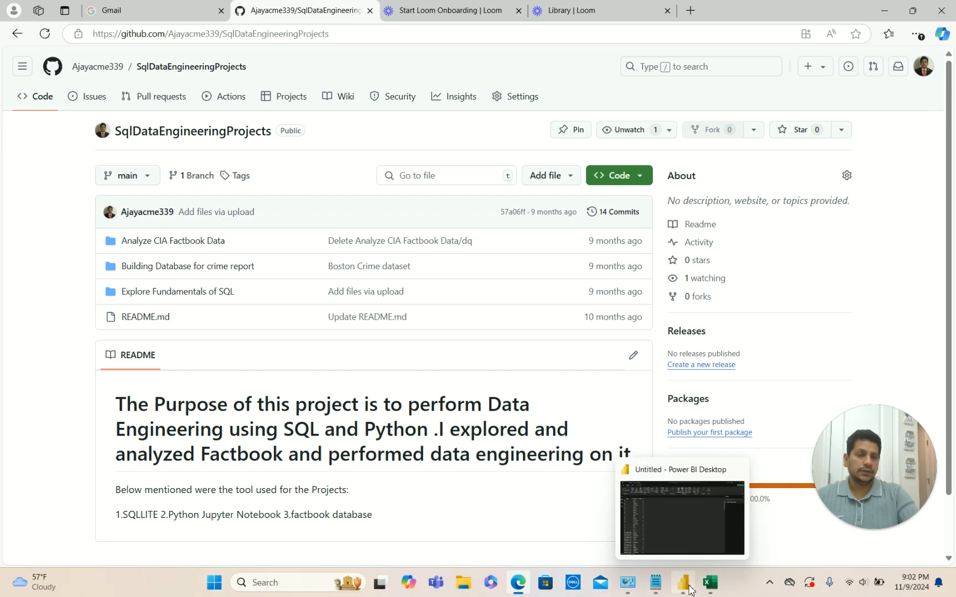
{"action": "left_click", "coordinate": [669, 527]}
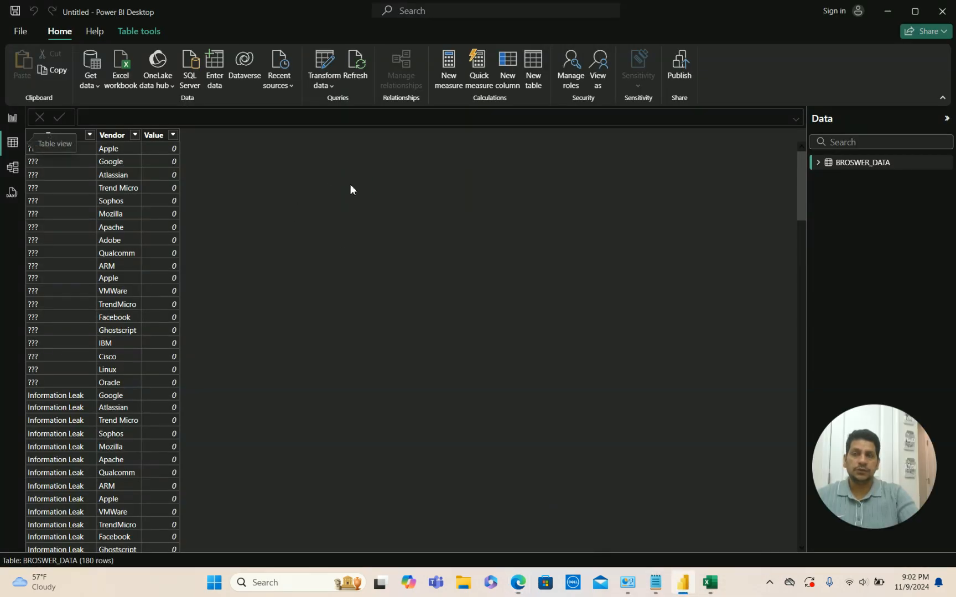
Try to choose the Documents folder as the location for saving a copy of the report.
{"action": "left_click", "coordinate": [22, 32]}
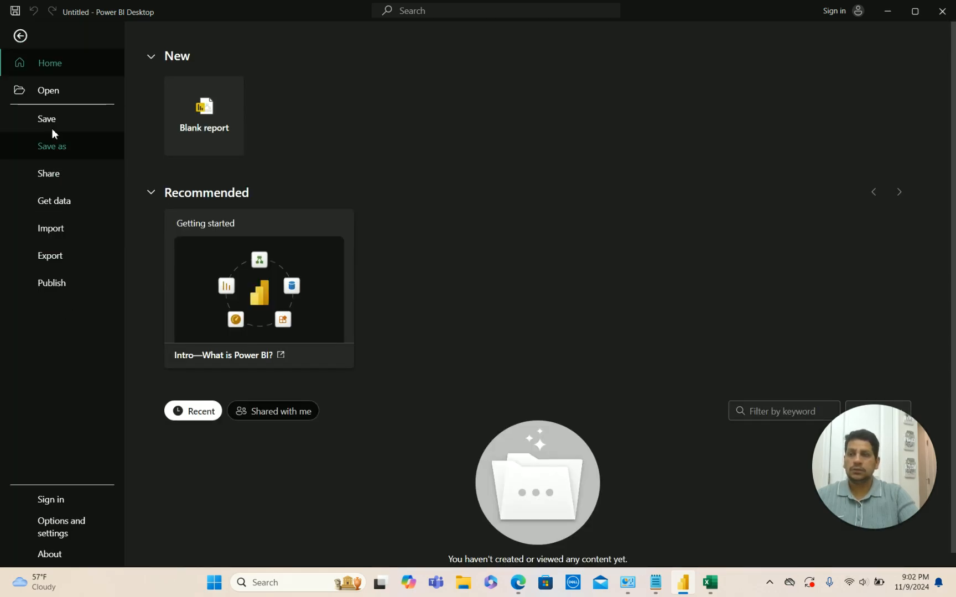
{"action": "left_click", "coordinate": [46, 148]}
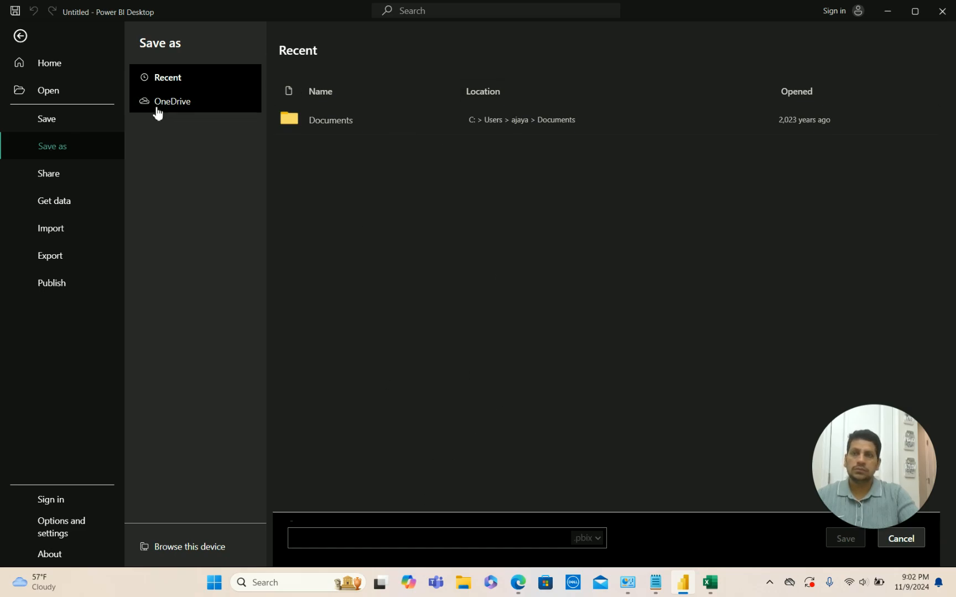
{"action": "double_click", "coordinate": [333, 122]}
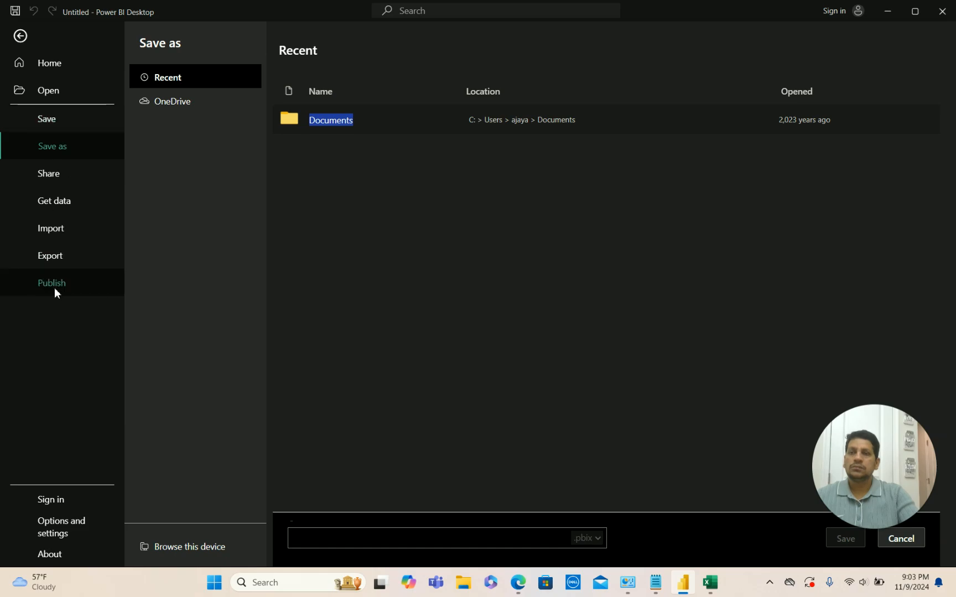
Try to save the report as POWERBI_SESSION_1 in the Documents folder through the additional save options.
{"action": "left_click", "coordinate": [45, 120]}
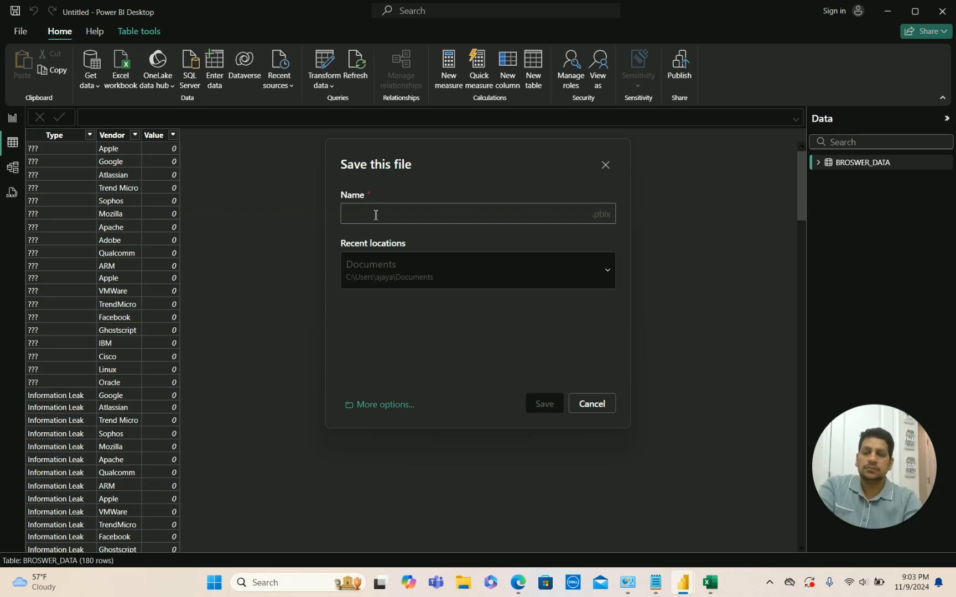
{"action": "type", "text": "D"}
{"action": "key", "text": "BackSpace"}
{"action": "type", "text": "DAT"}
{"action": "key", "text": "BackSpace"}
{"action": "key", "text": "BackSpace"}
{"action": "key", "text": "BackSpace"}
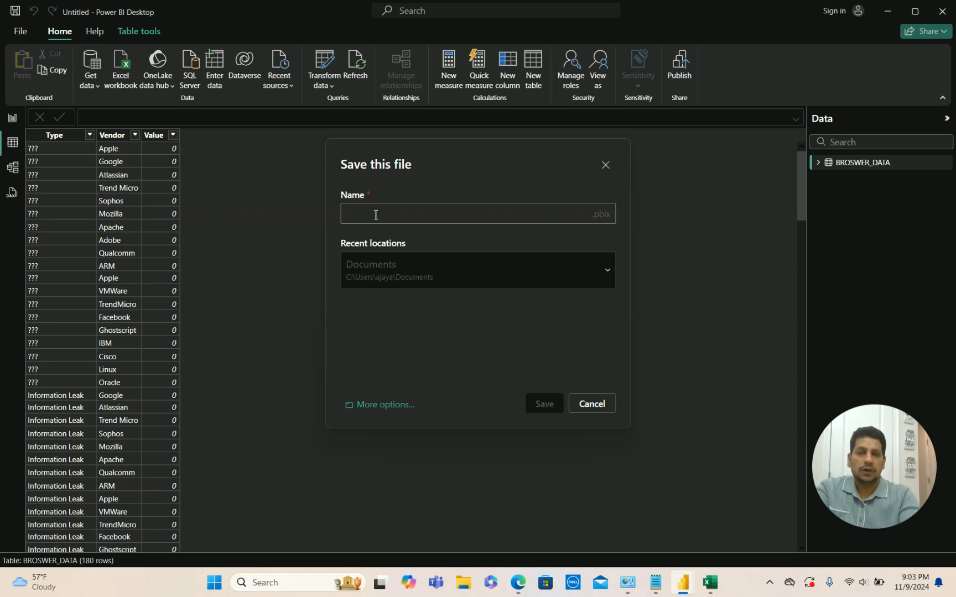
{"action": "type", "text": "POWERBI_SESSION_1"}
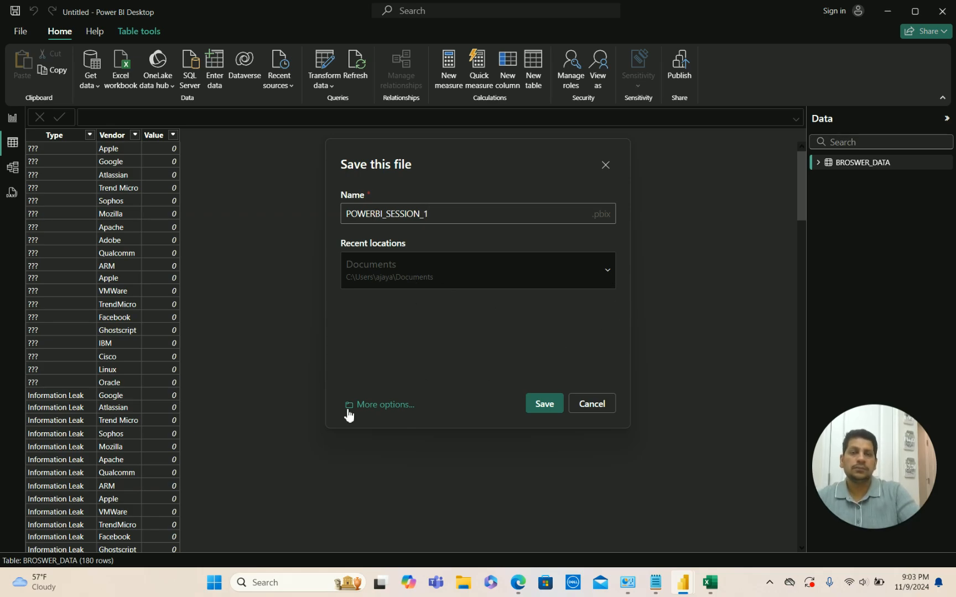
{"action": "left_click", "coordinate": [377, 407]}
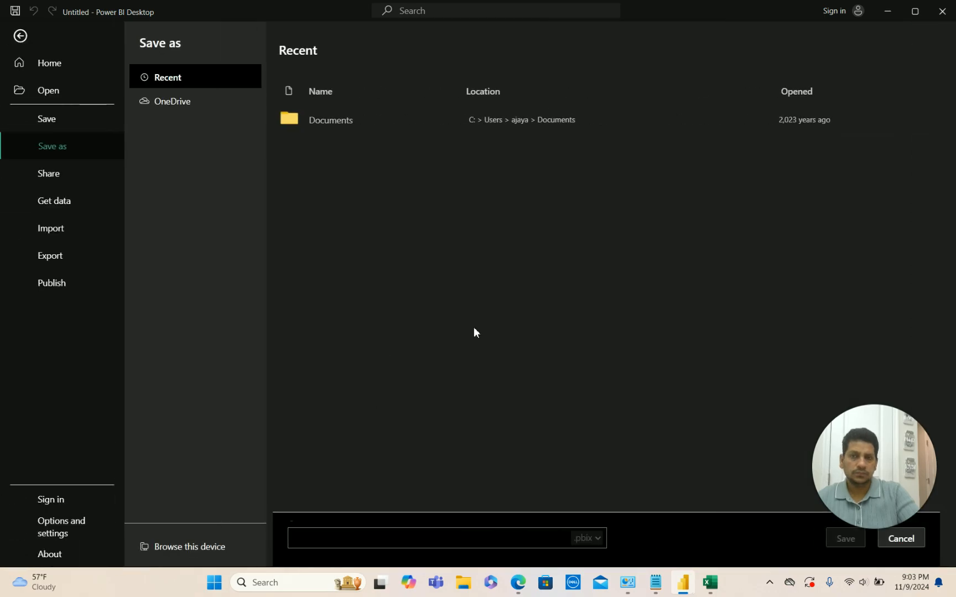
{"action": "double_click", "coordinate": [332, 120]}
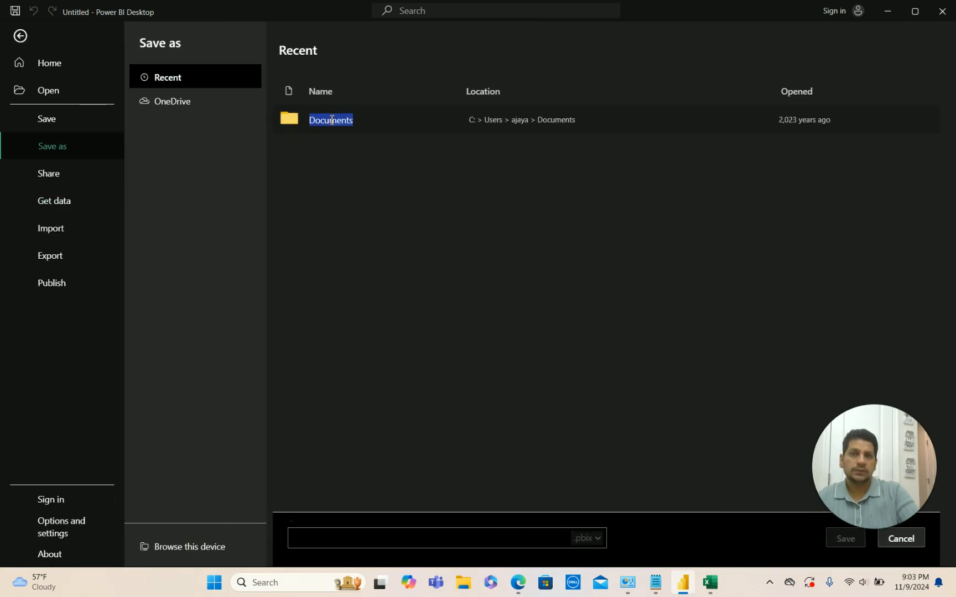
{"action": "triple_click", "coordinate": [552, 120]}
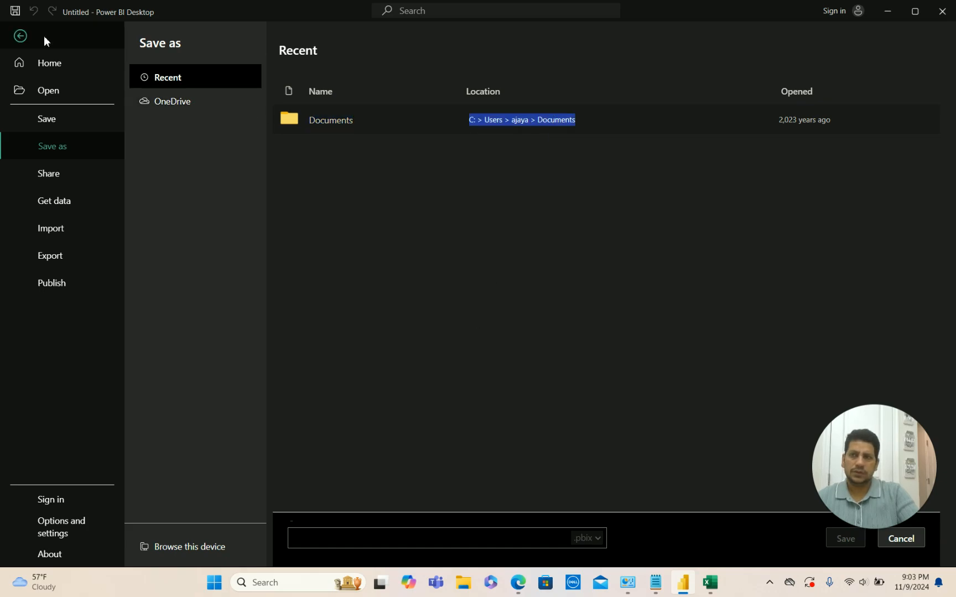
{"action": "left_click", "coordinate": [21, 36]}
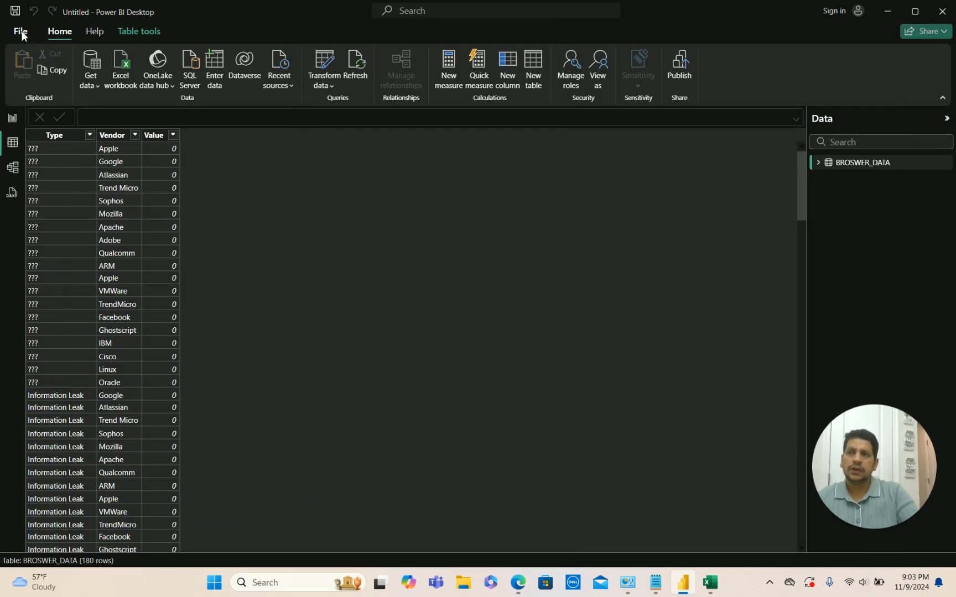
{"action": "left_click", "coordinate": [21, 33]}
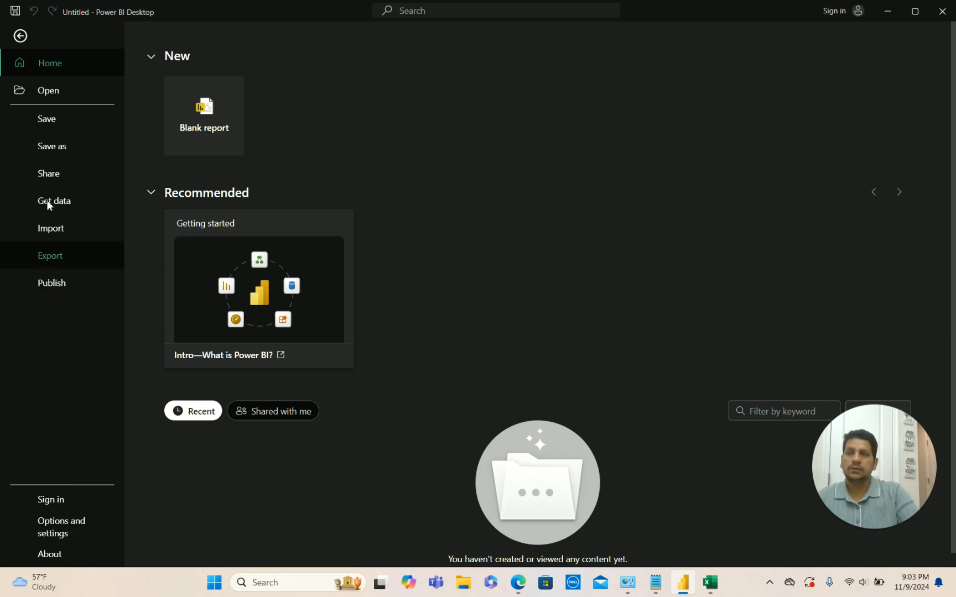
{"action": "left_click", "coordinate": [48, 174]}
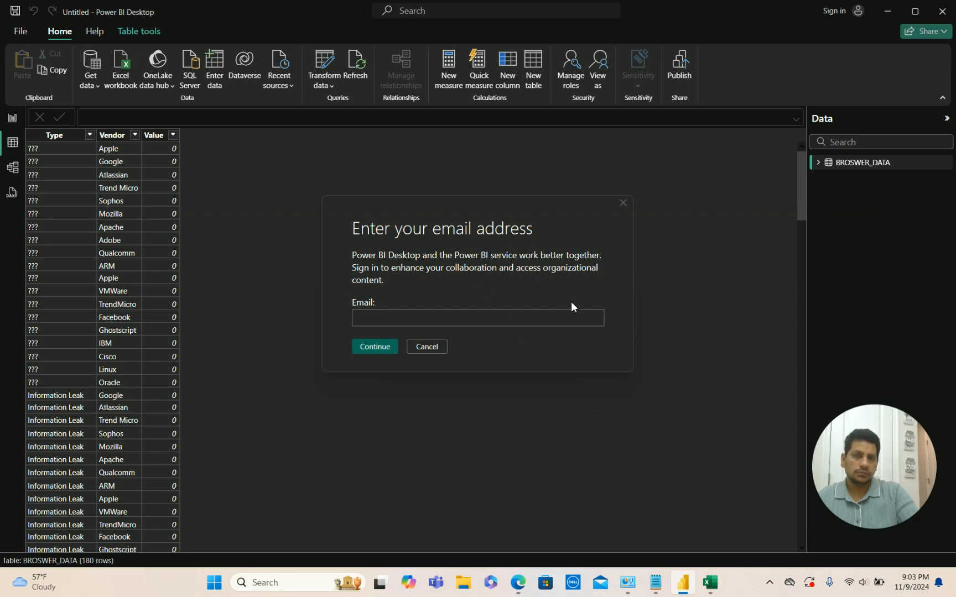
{"action": "left_click", "coordinate": [427, 348]}
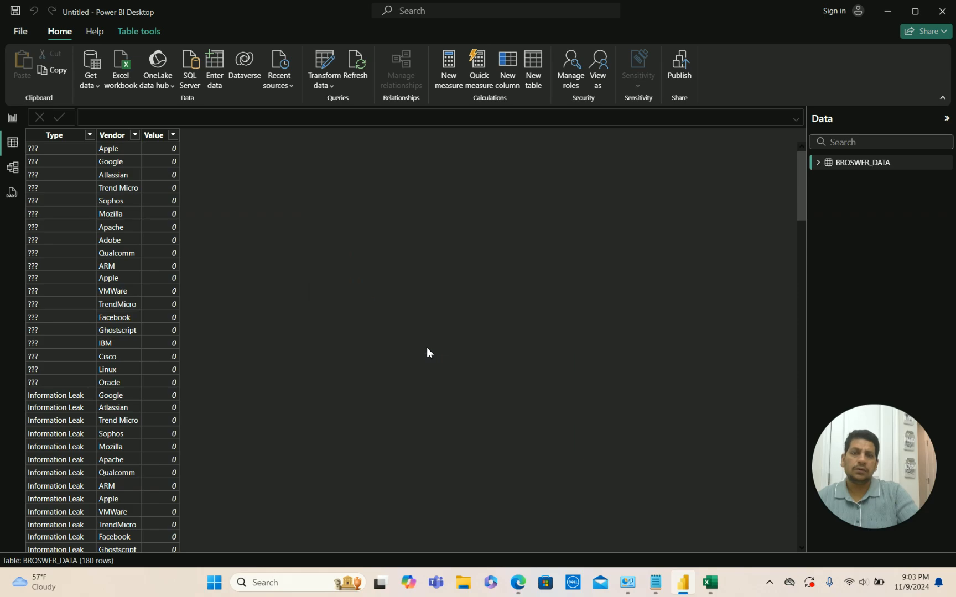
{"action": "left_click", "coordinate": [20, 33]}
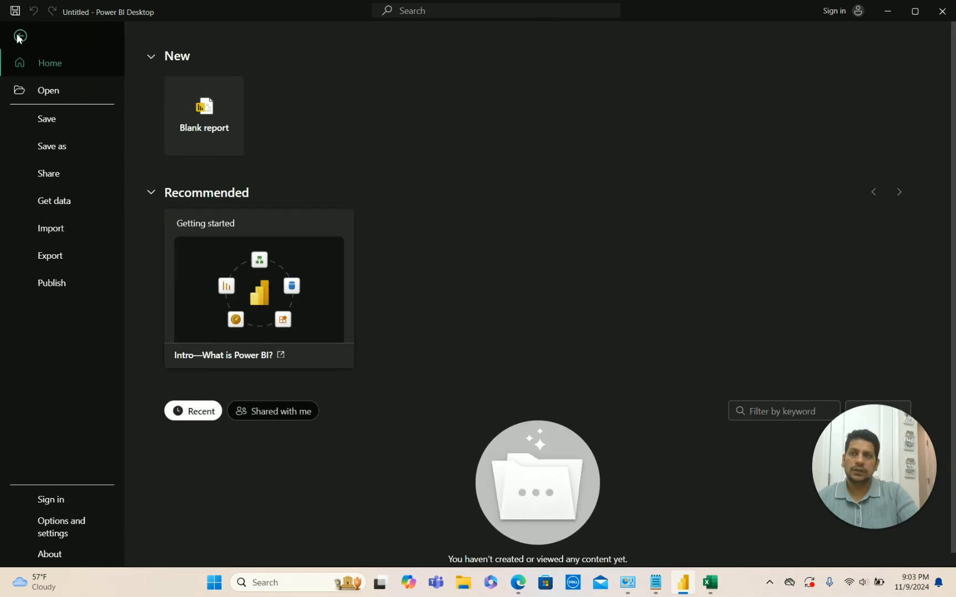
{"action": "left_click", "coordinate": [20, 36]}
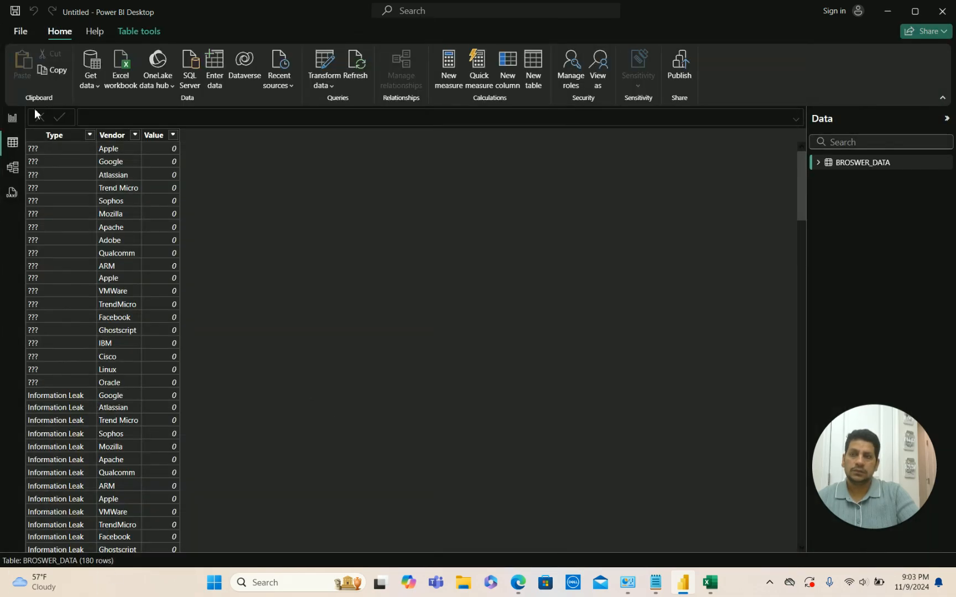
Save the report in the Documents folder under the name POWERBI_REPORT.
{"action": "left_click", "coordinate": [126, 34]}
{"action": "left_click", "coordinate": [21, 33]}
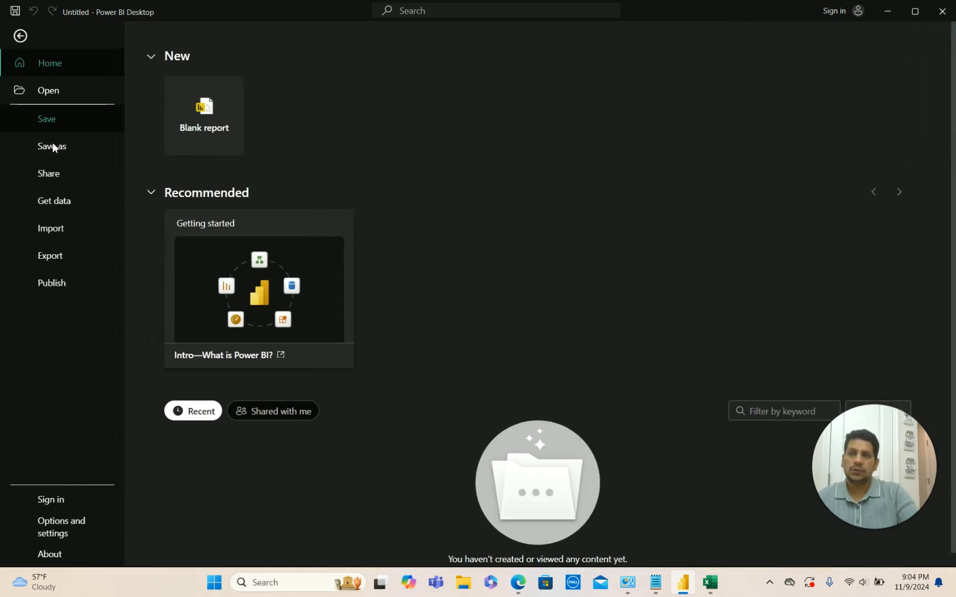
{"action": "left_click", "coordinate": [49, 123]}
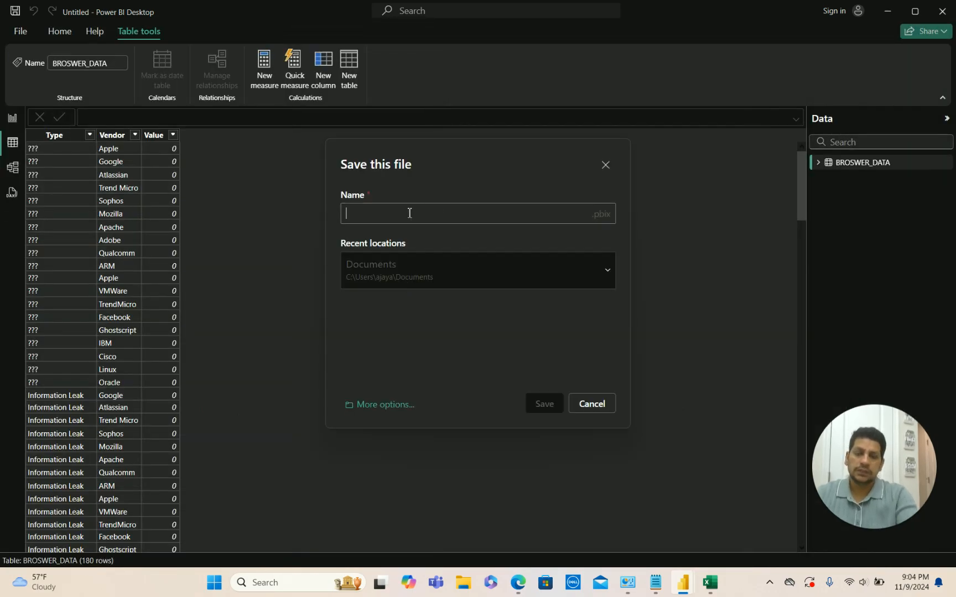
{"action": "type", "text": "A"}
{"action": "key", "text": "BackSpace"}
{"action": "type", "text": "AJAY"}
{"action": "key", "text": "BackSpace"}
{"action": "key", "text": "BackSpace"}
{"action": "key", "text": "BackSpace"}
{"action": "key", "text": "BackSpace"}
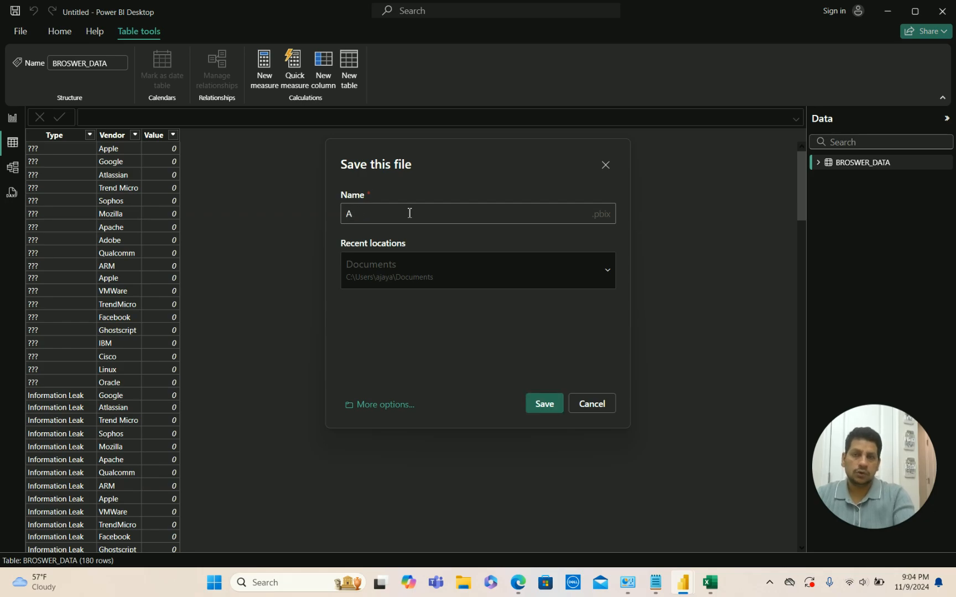
{"action": "type", "text": "POWER"}
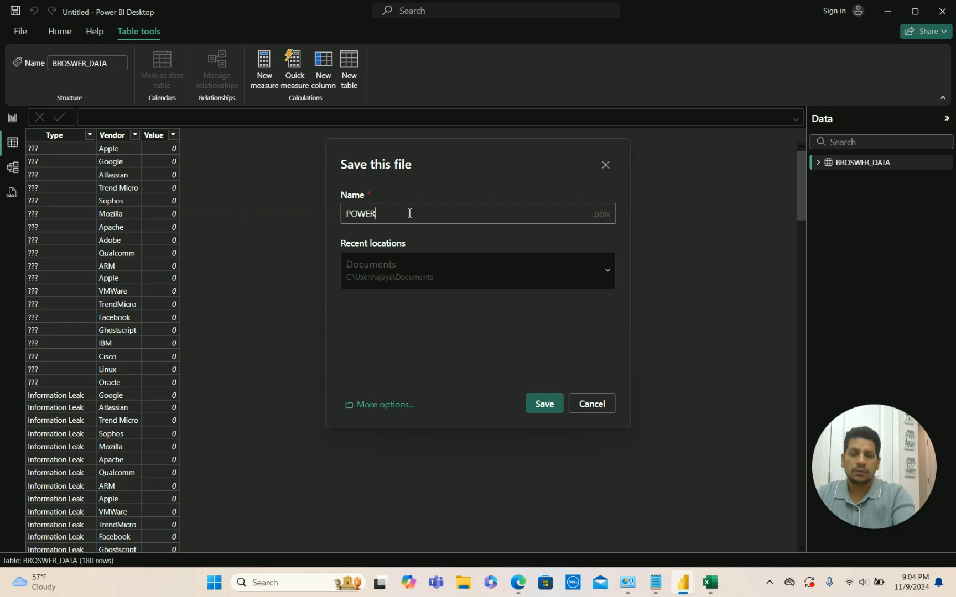
{"action": "type", "text": "BI_REPORT"}
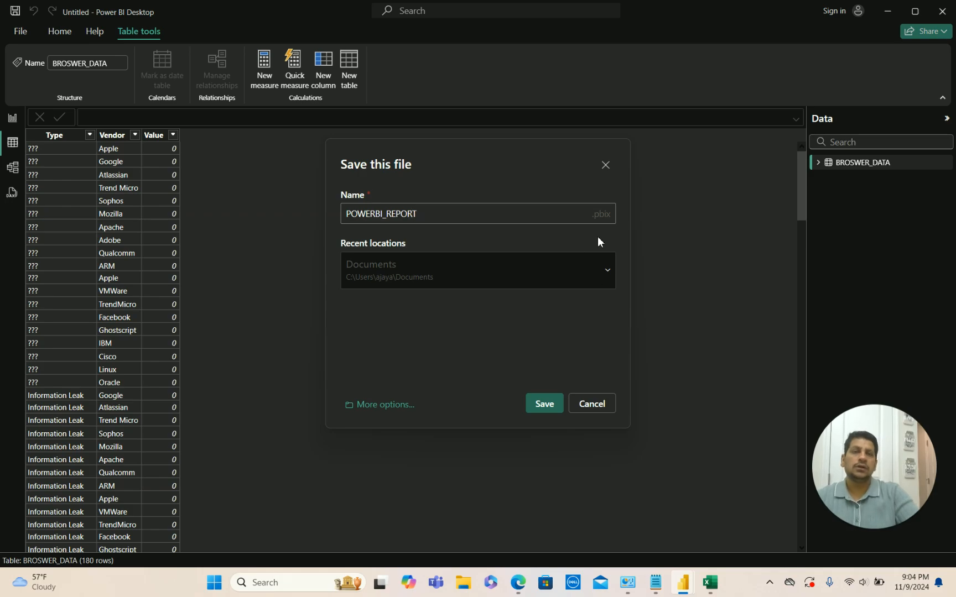
{"action": "left_click", "coordinate": [545, 404]}
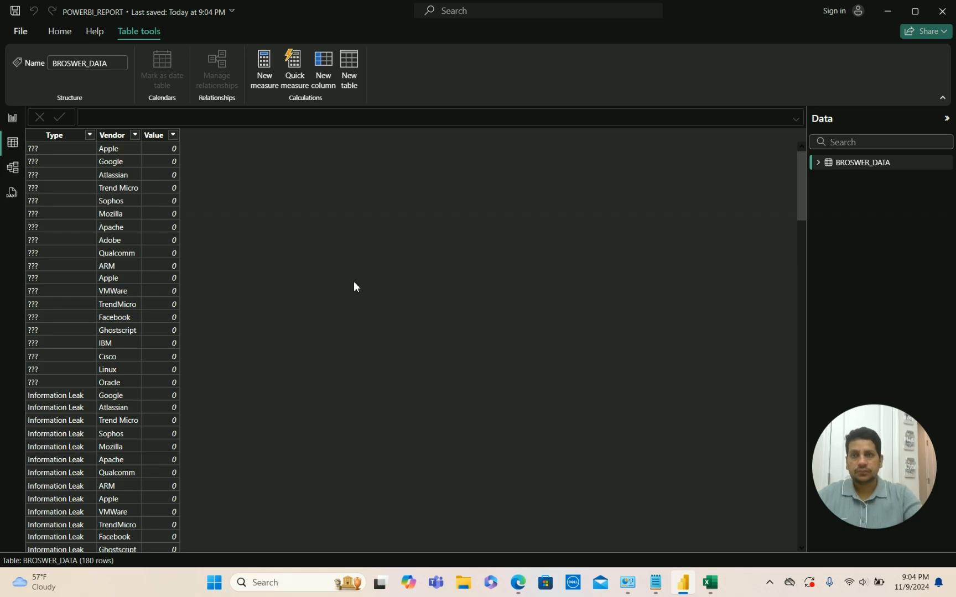
Switch to Edge and open the repository owner's GitHub profile page.
{"action": "mouse_move", "coordinate": [514, 581]}
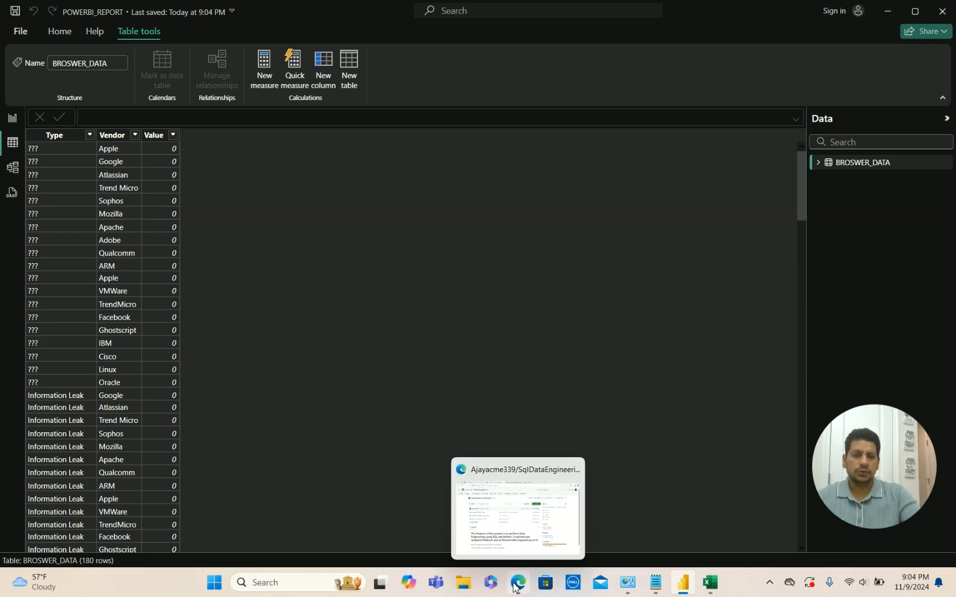
{"action": "left_click", "coordinate": [518, 492]}
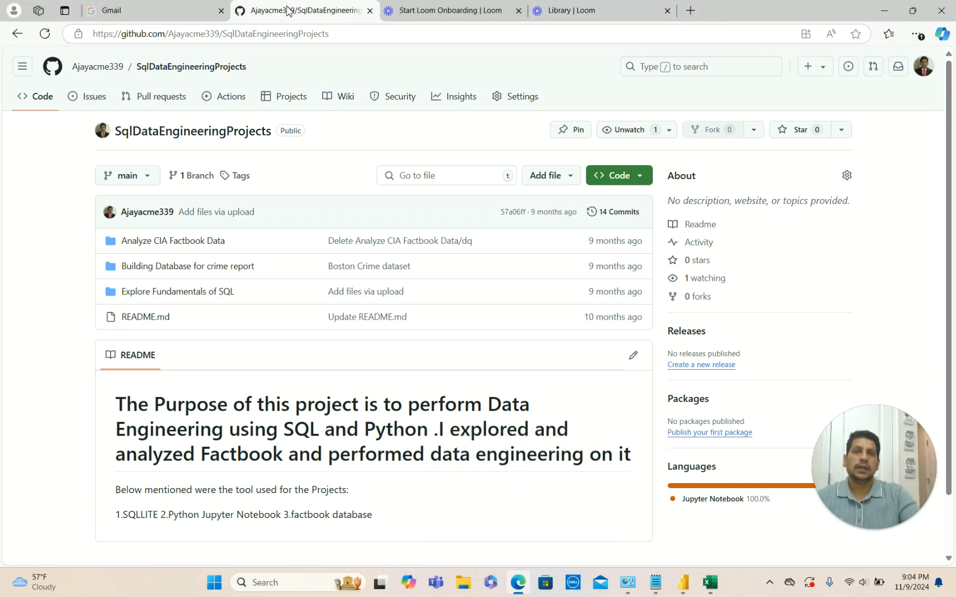
{"action": "left_click", "coordinate": [97, 68]}
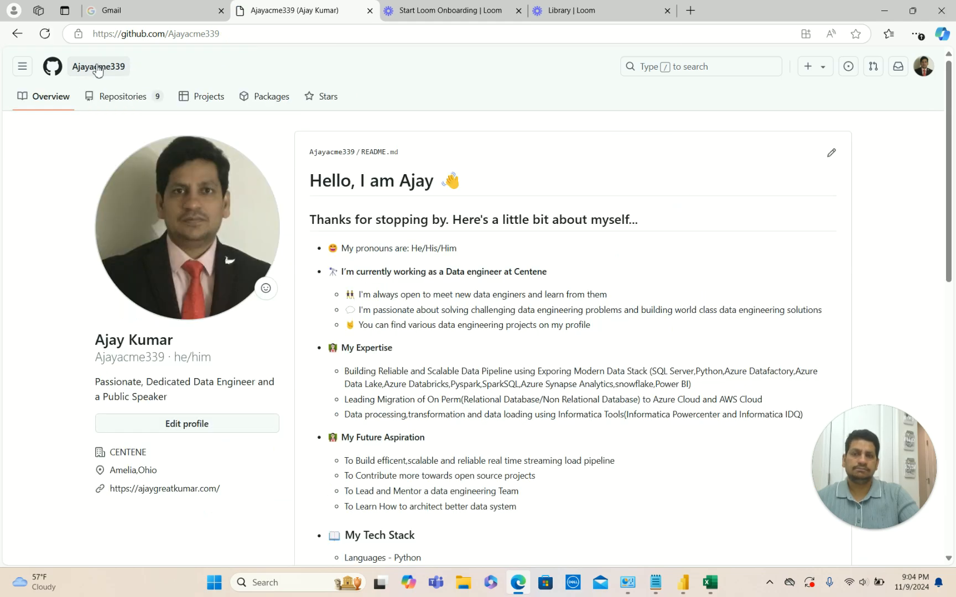
Open the PowerBIDataAnalysisProjects- repository from the profile's list of repositories.
{"action": "left_click", "coordinate": [118, 105]}
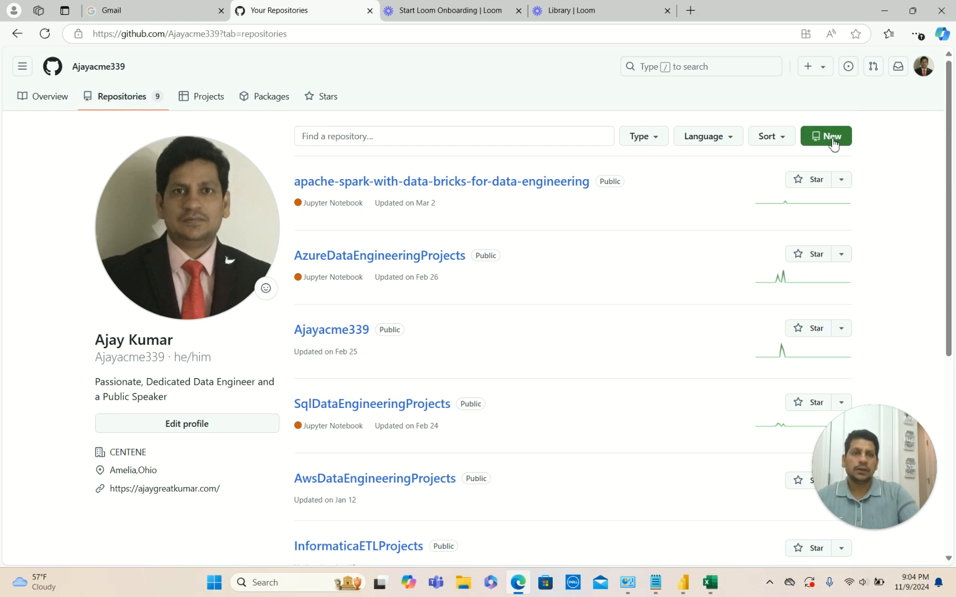
{"action": "left_click", "coordinate": [193, 96]}
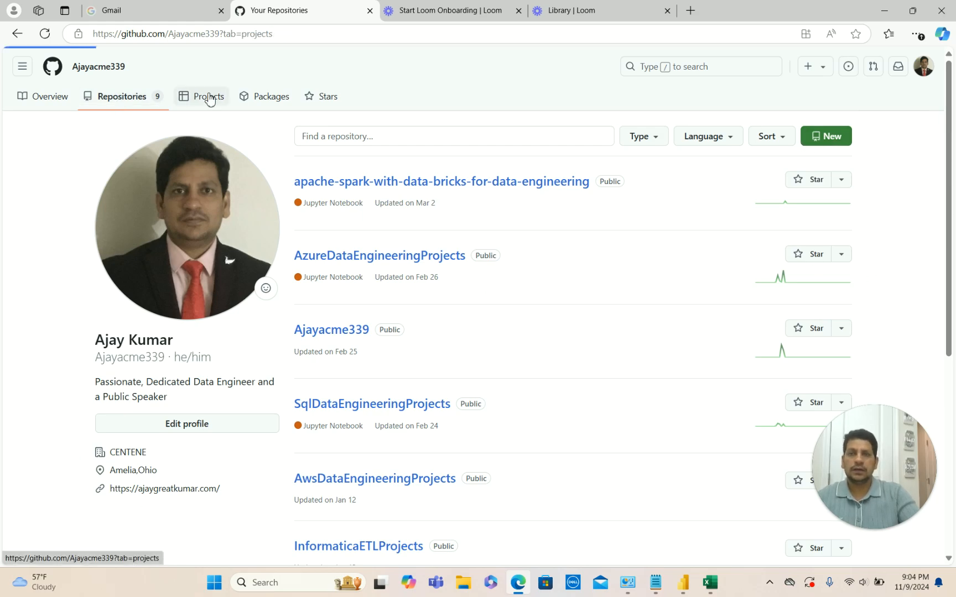
{"action": "left_click", "coordinate": [126, 100]}
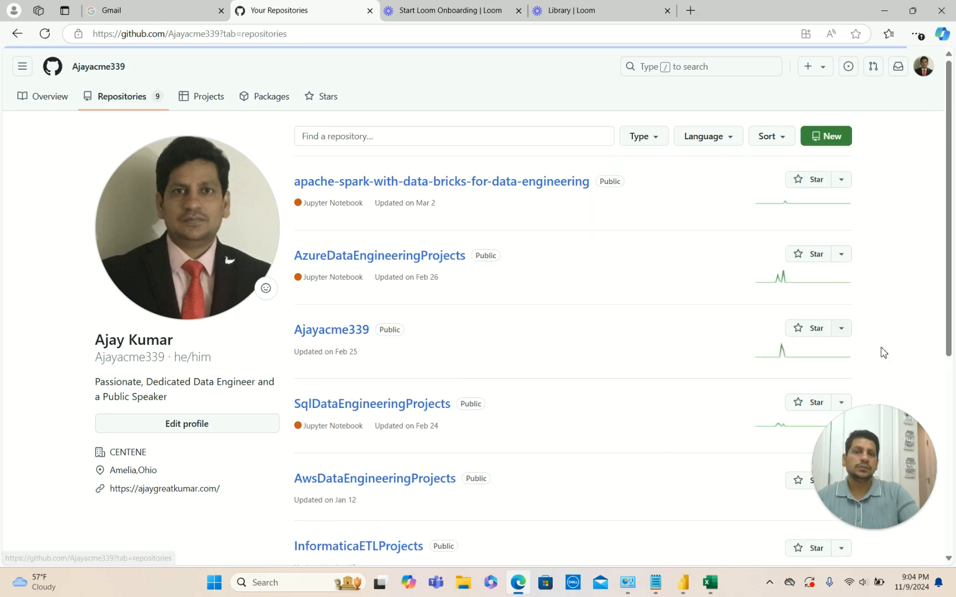
{"action": "scroll", "coordinate": [947, 416], "scroll_direction": "down", "scroll_amount": 5}
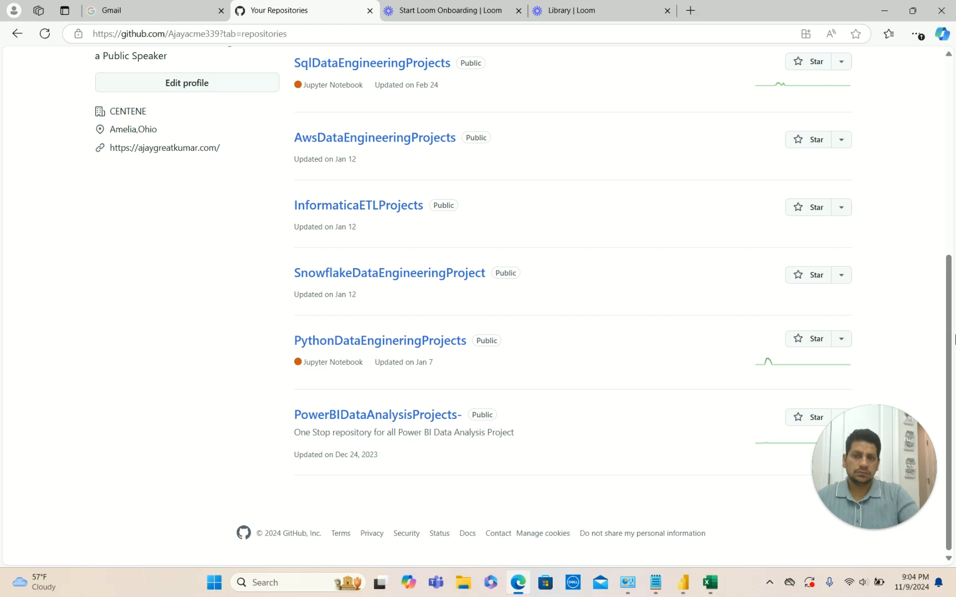
{"action": "left_click", "coordinate": [353, 415]}
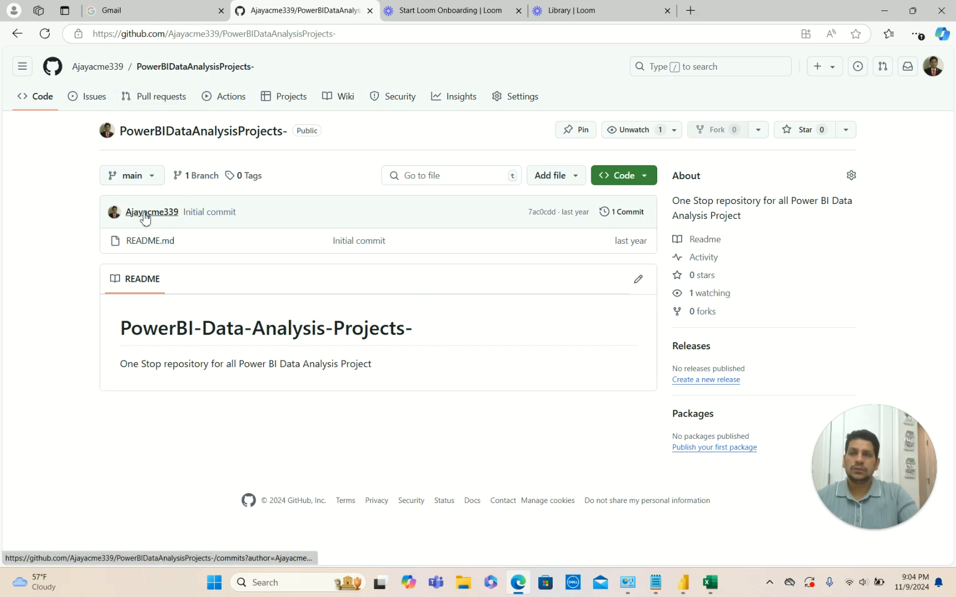
Look at the repository's issues and pull requests, and return to its code page.
{"action": "left_click", "coordinate": [93, 98]}
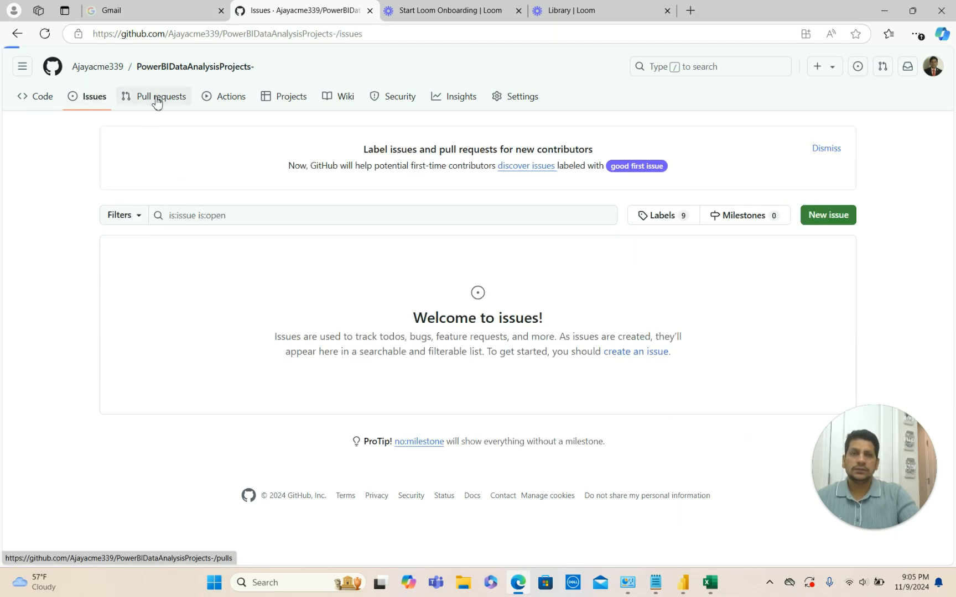
{"action": "left_click", "coordinate": [157, 102]}
{"action": "left_click", "coordinate": [47, 101]}
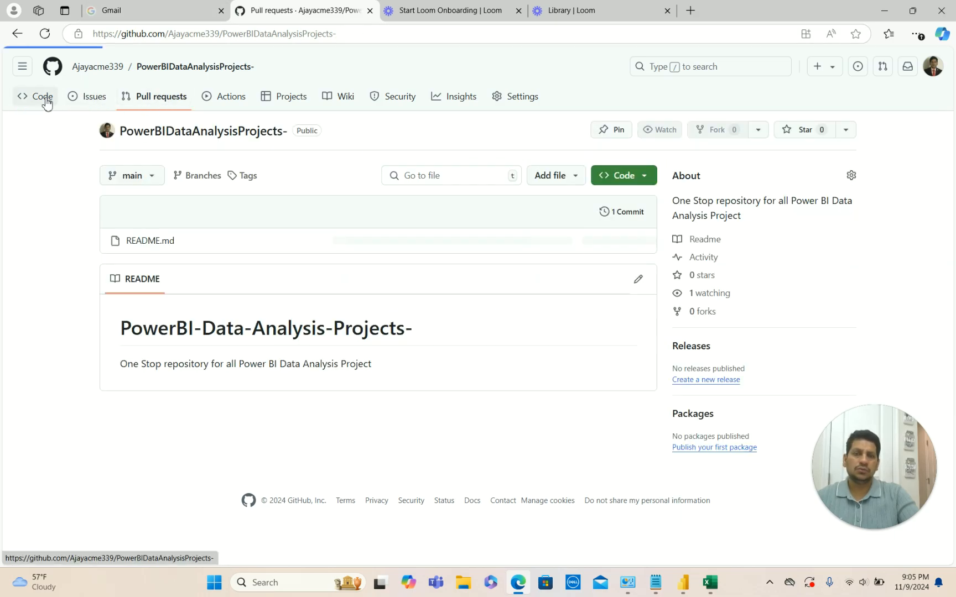
{"action": "left_click", "coordinate": [692, 11]}
{"action": "type", "text": "g"}
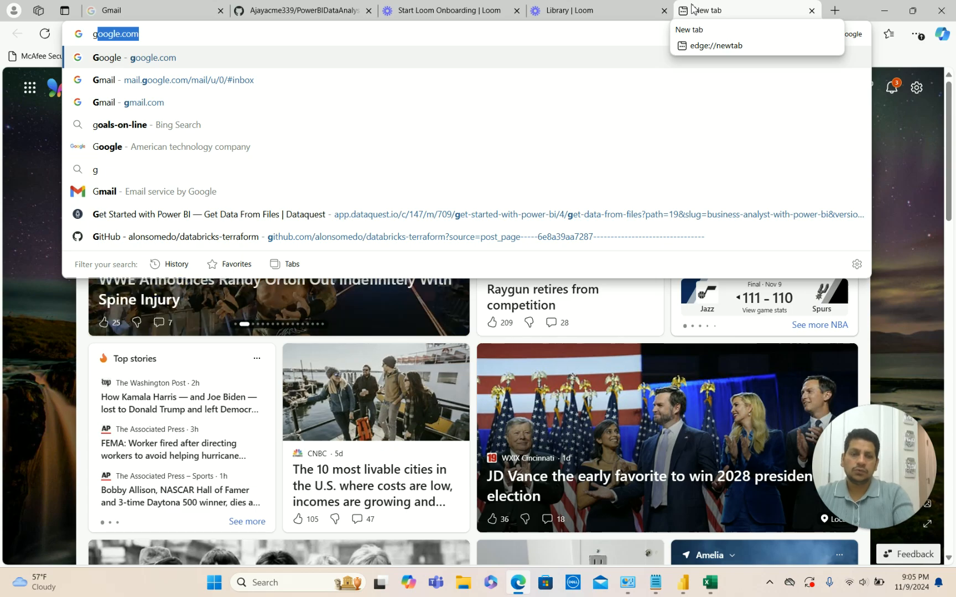
{"action": "key", "text": "Escape"}
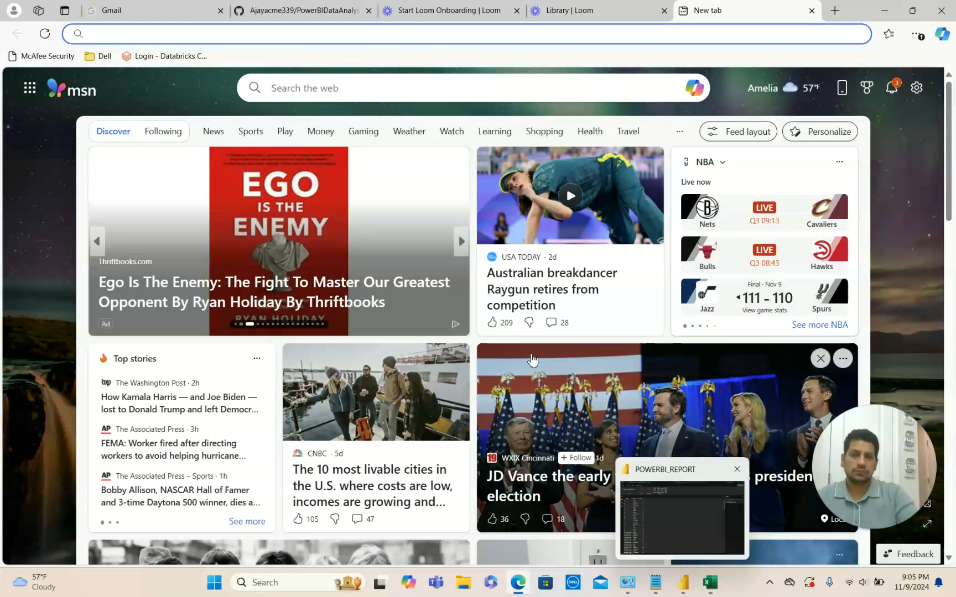
Switch to the Loom page showing the library's videos.
{"action": "left_click", "coordinate": [577, 7]}
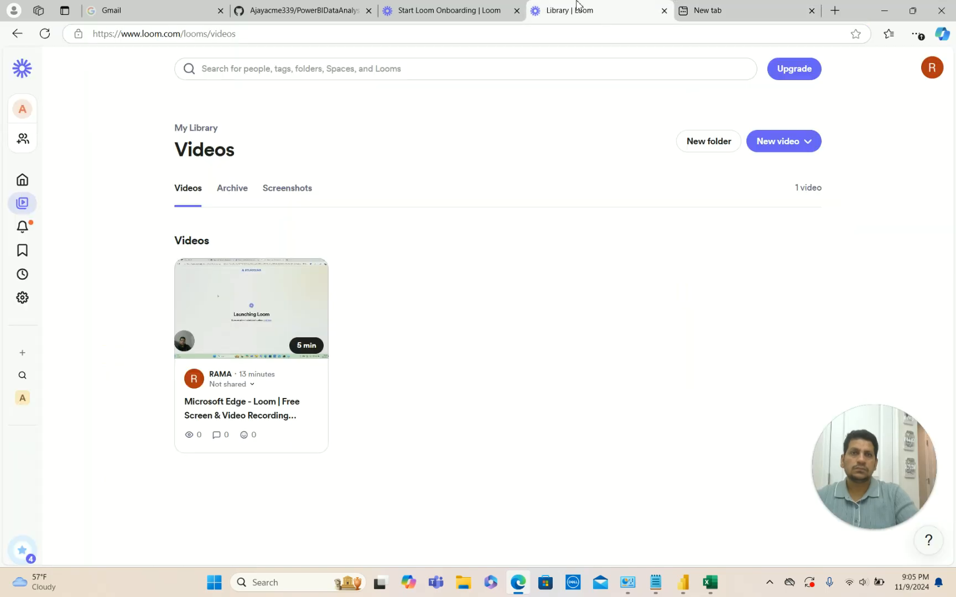